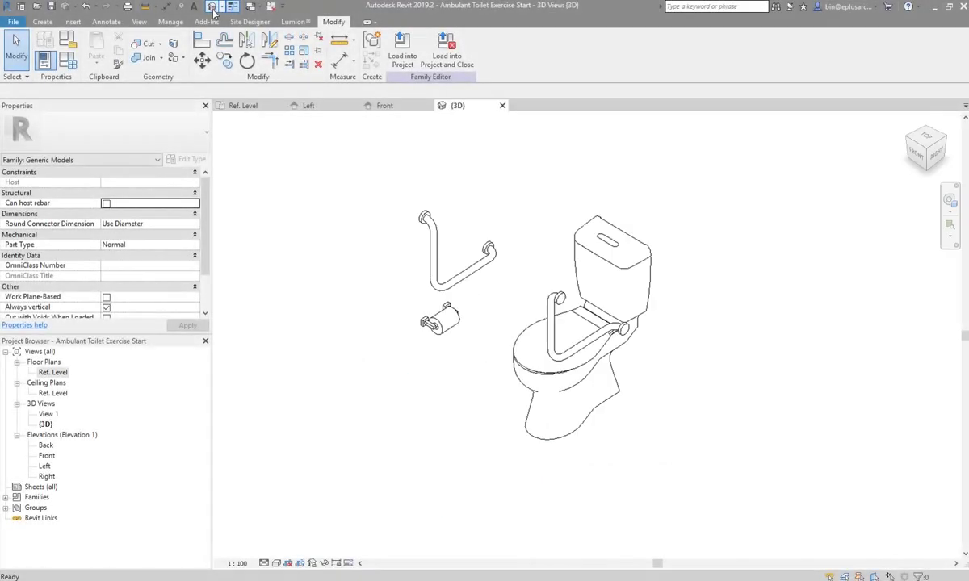
- Orbit the toilet model in 3D, then view the Ref. Level plan and Front elevation
mouse_move(500, 323)
middle_mouse_down("shift")
mouse_move(755, 333)
mouse_move(452, 355)
middle_mouse_up("shift")
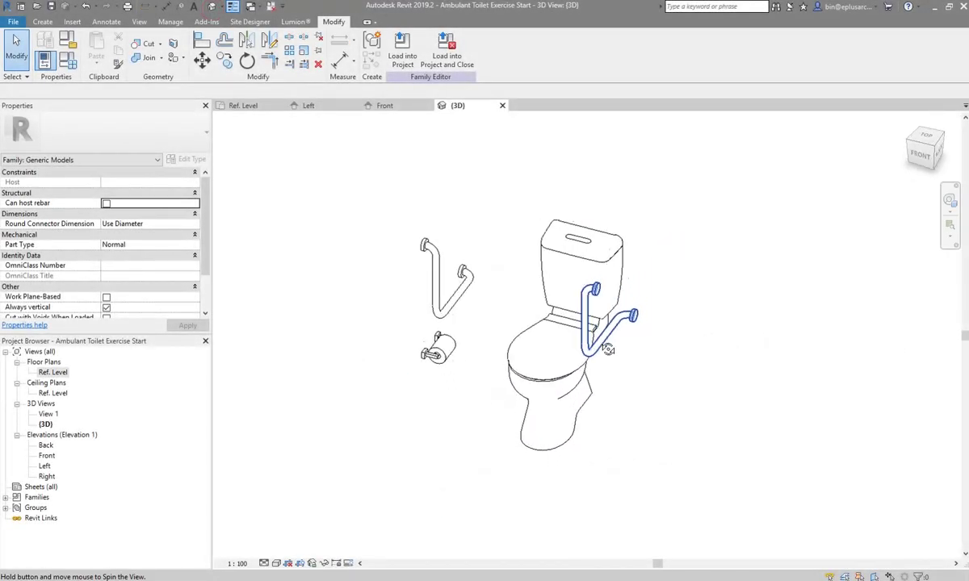
double_click(53, 372)
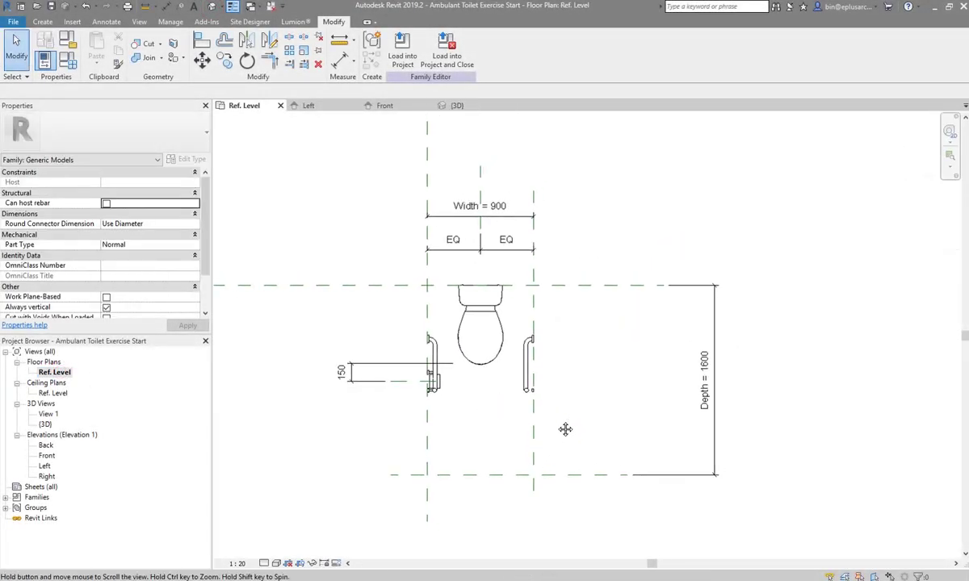
left_click(46, 456)
double_click(46, 456)
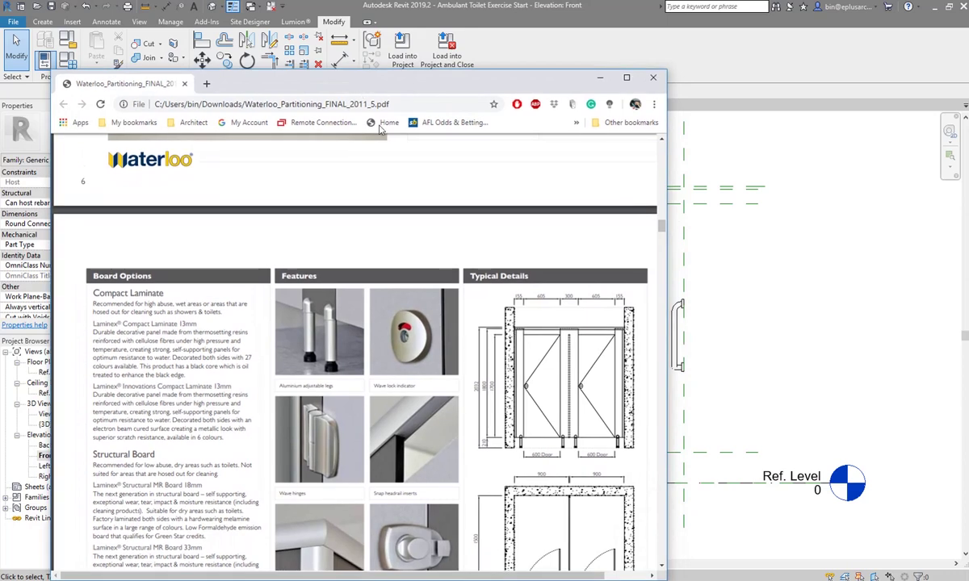
scroll(459, 290, "up", 2)
scroll(458, 287, "up", 8)
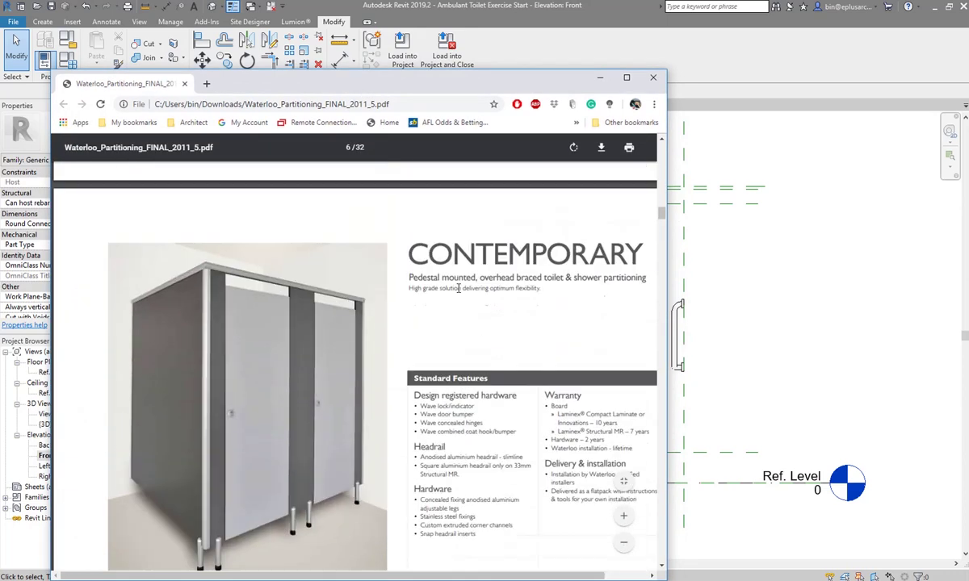
scroll(458, 287, "down", 3)
scroll(515, 262, "up", 2)
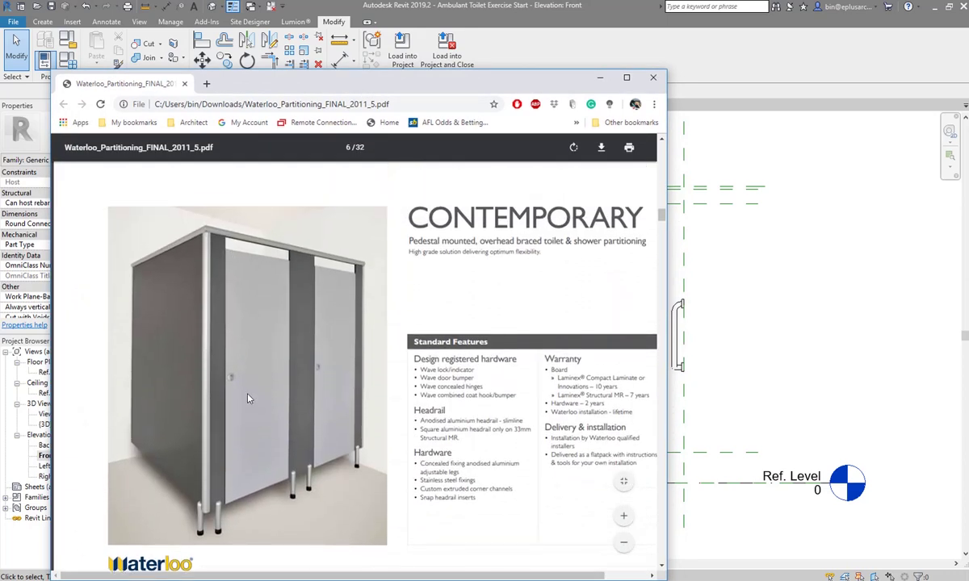
scroll(226, 419, "down", 1)
scroll(306, 362, "down", 1)
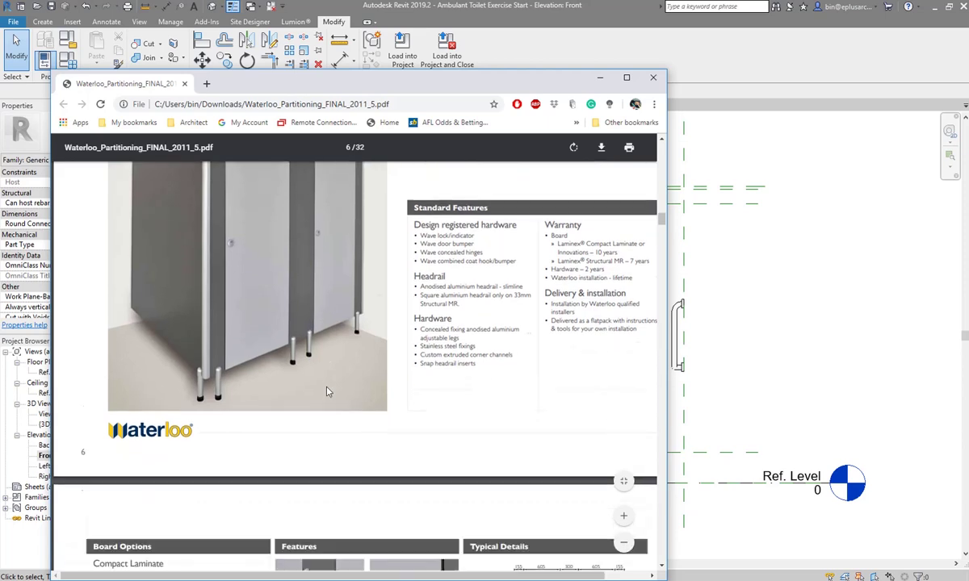
scroll(323, 380, "down", 4)
scroll(331, 354, "down", 5)
scroll(441, 352, "up", 2)
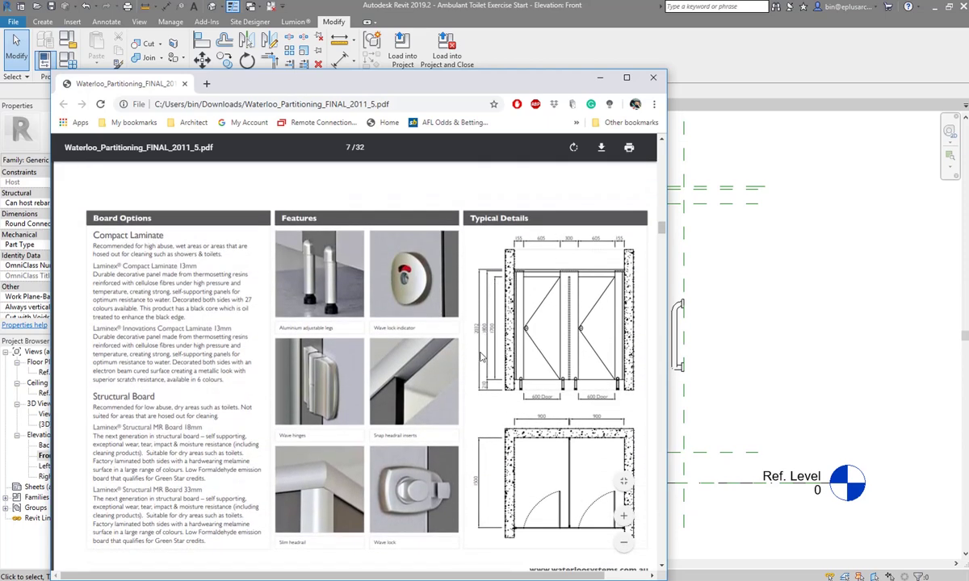
left_click_drag(481, 84, 453, 56)
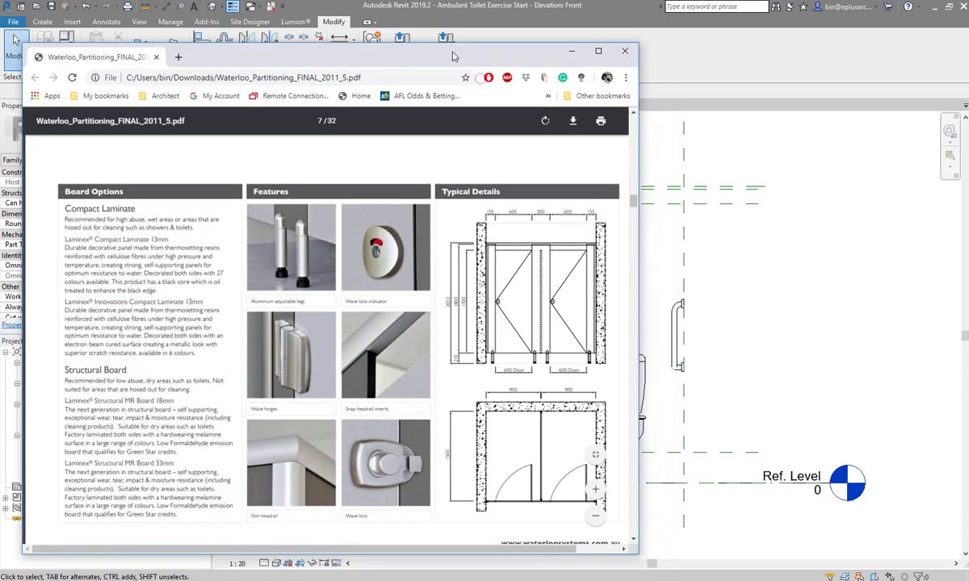
key("super+Down")
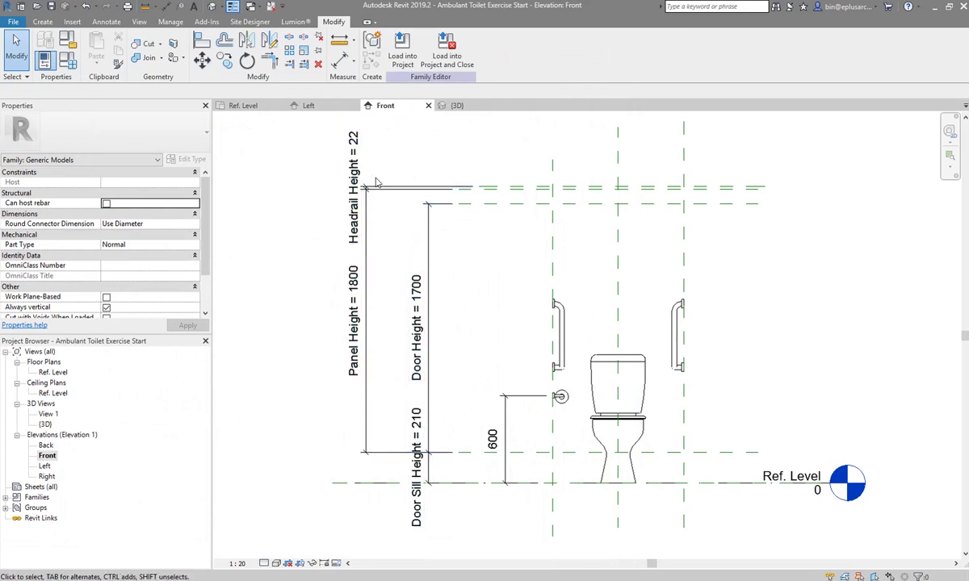
- In Family Types, enter Total Height's formula as Door Sill Height+Panel Height+Headrail Height
left_click(71, 65)
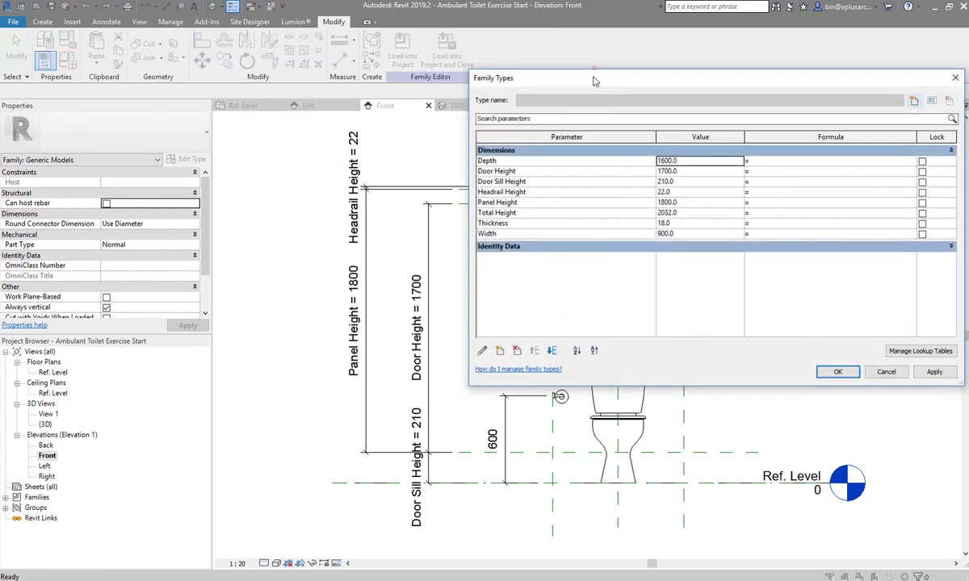
left_click_drag(595, 78, 583, 139)
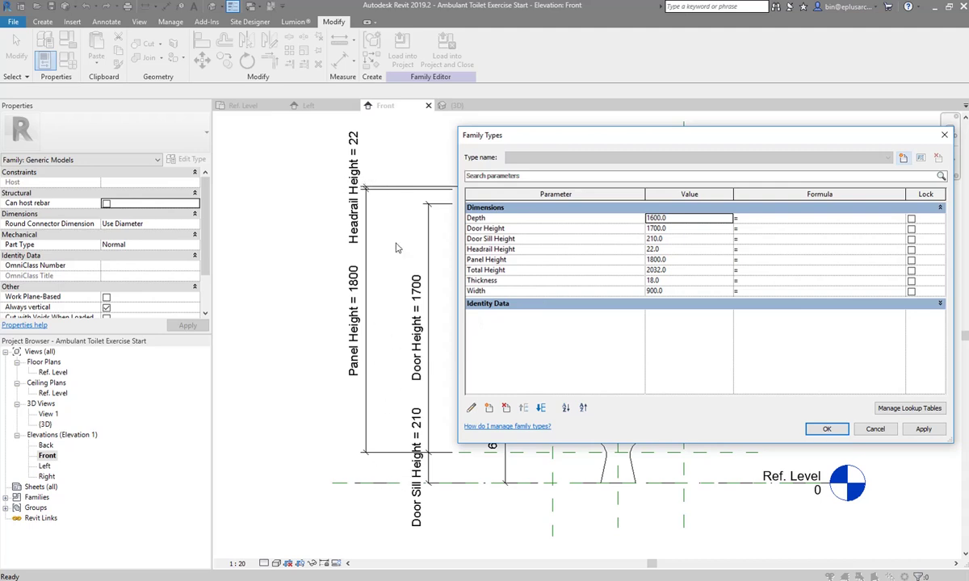
left_click(749, 271)
type("Door Sill Height + Panel Height + Headrail Height")
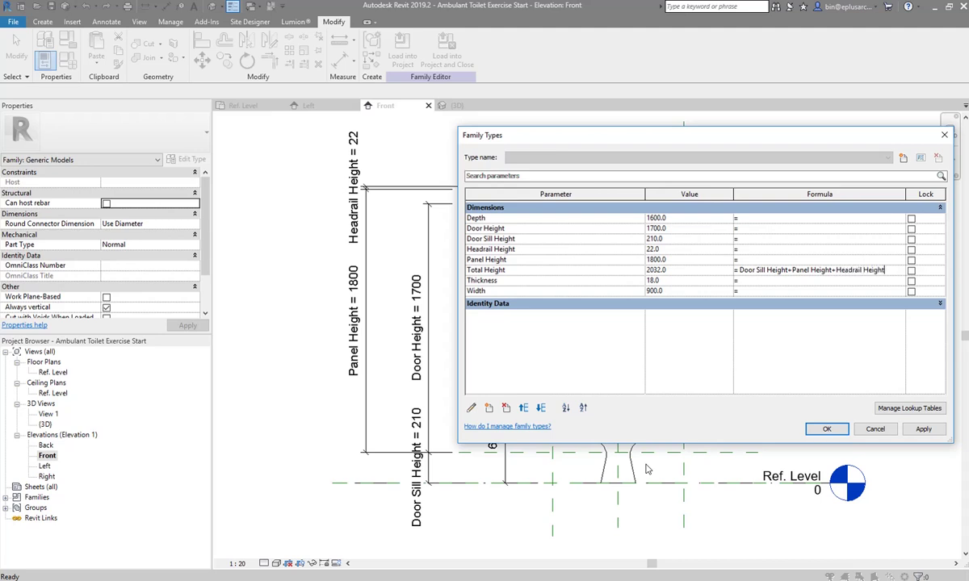
- Accept the Total Height formula and recentre the Front elevation
left_click(826, 429)
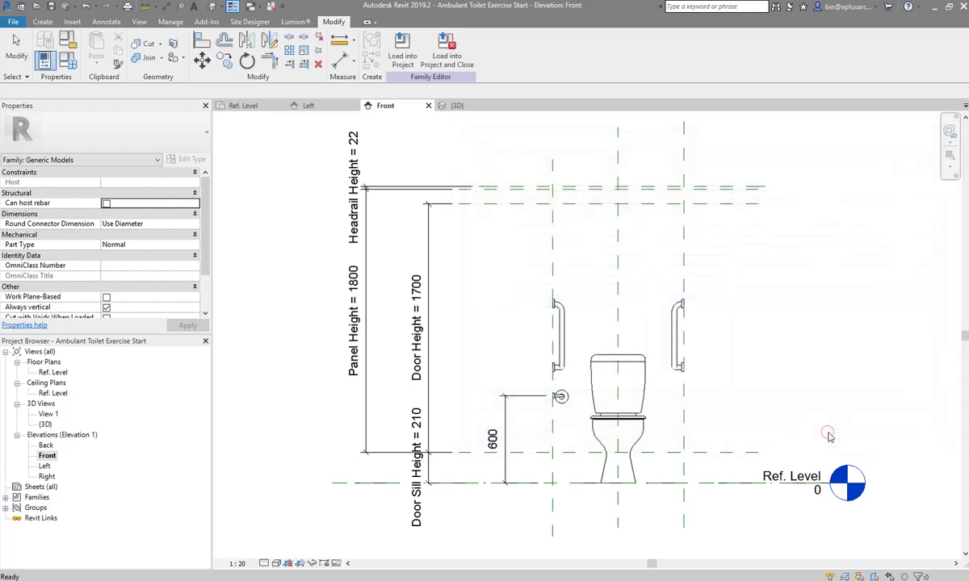
middle_click_drag(423, 238, 386, 240)
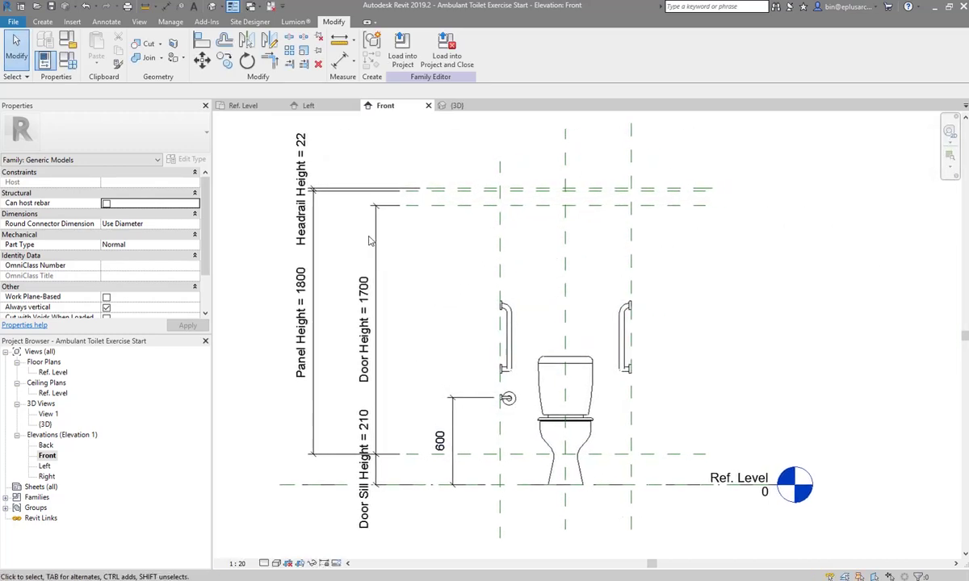
scroll(363, 245, "down", 1)
- Flex Door Height to 1800, apply, then restore it to 1700
left_click(68, 60)
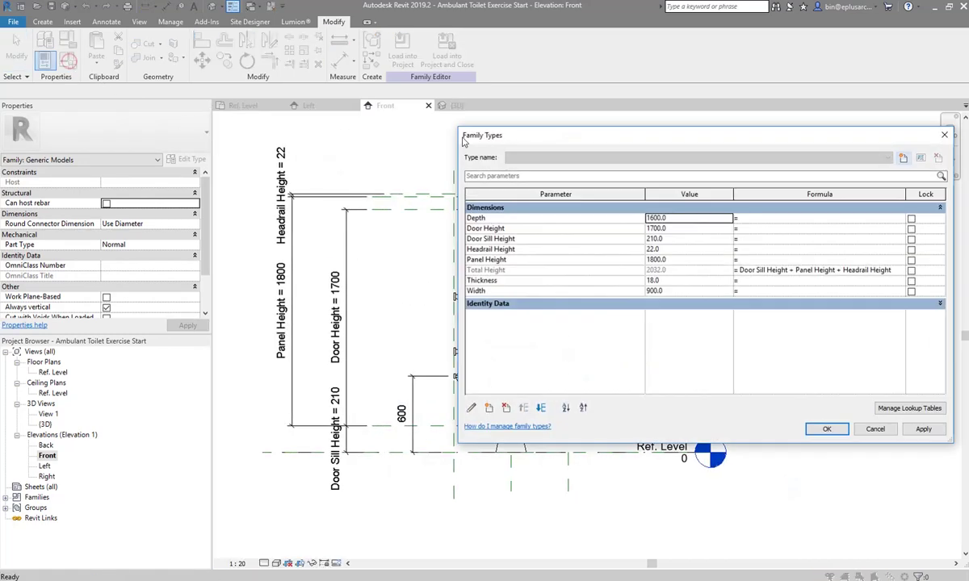
left_click_drag(552, 134, 638, 151)
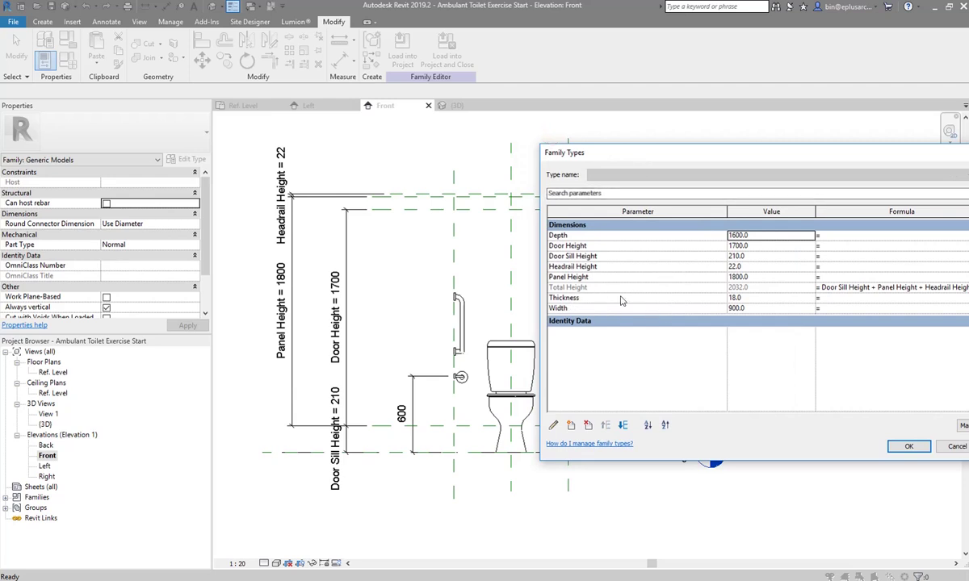
left_click(843, 247)
type("1800")
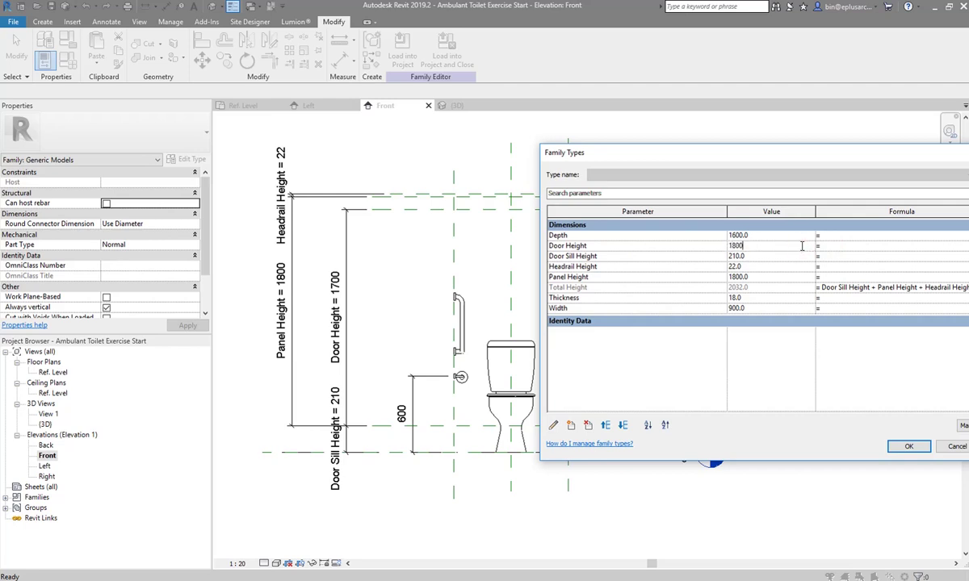
left_click_drag(799, 151, 747, 147)
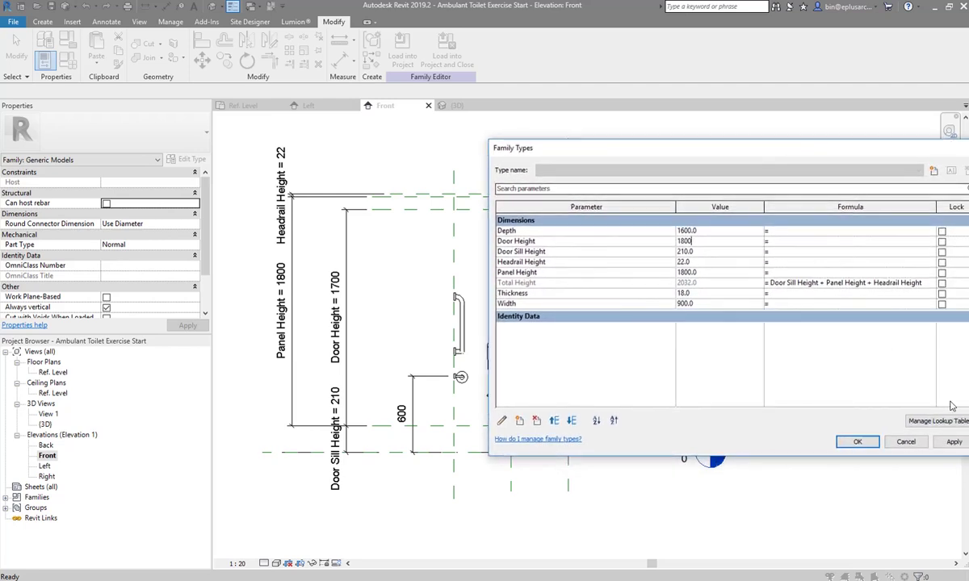
left_click(953, 443)
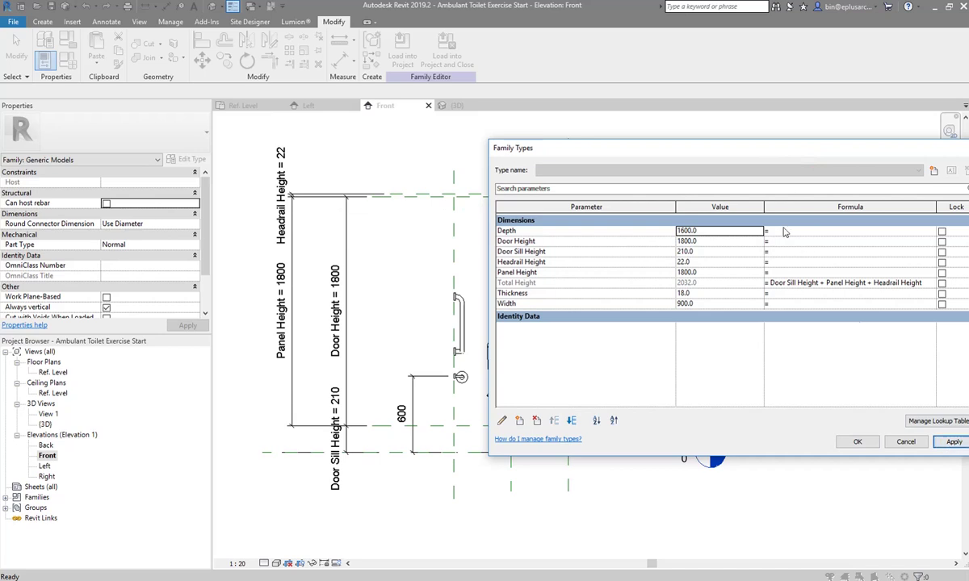
left_click(735, 241)
type("1700")
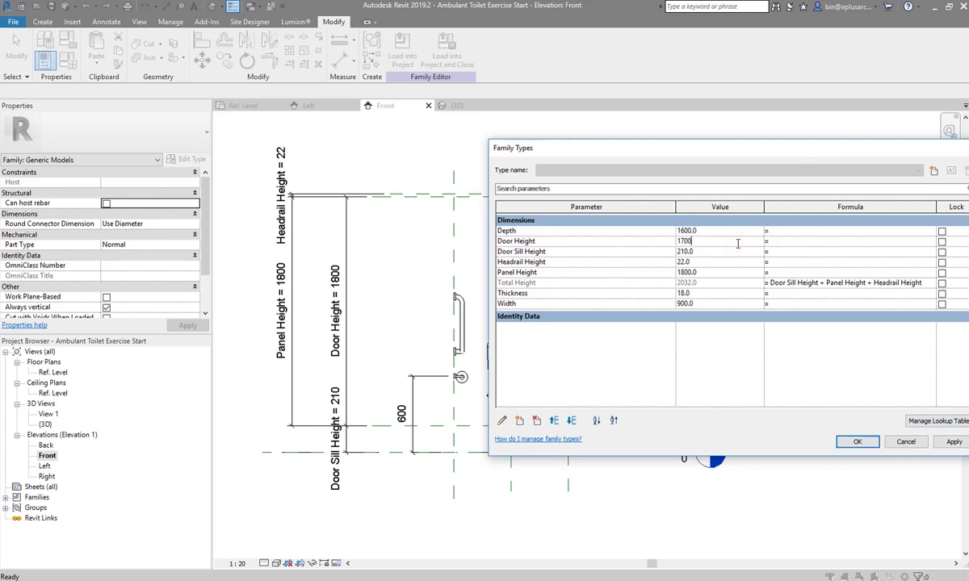
left_click_drag(686, 154, 541, 152)
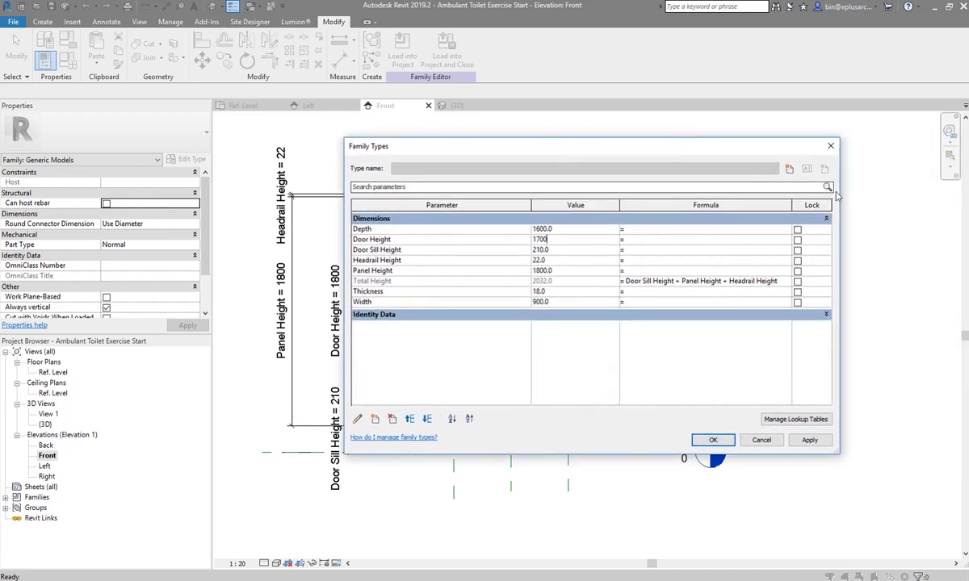
left_click_drag(840, 179, 711, 179)
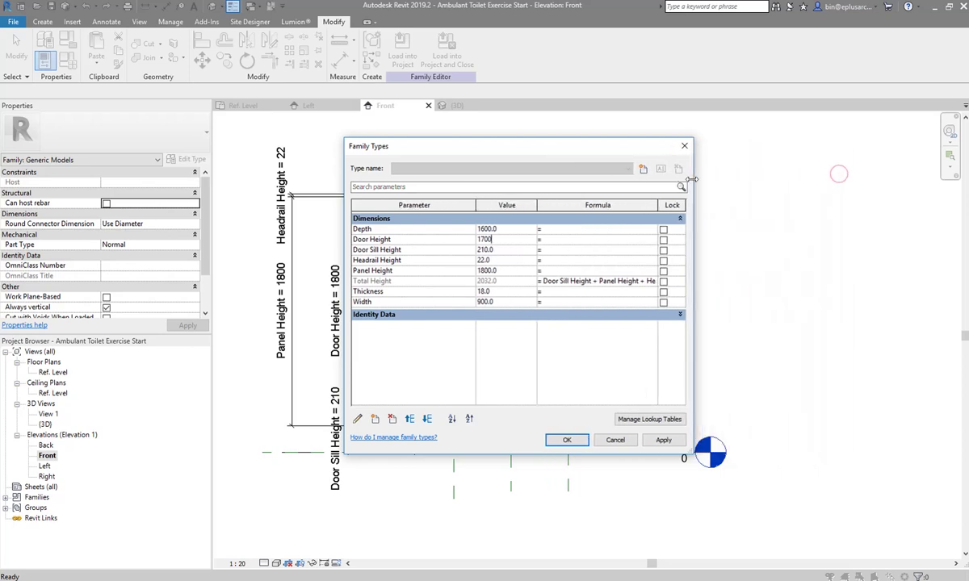
mouse_move(486, 147)
left_mouse_down()
mouse_move(599, 157)
mouse_move(729, 153)
left_mouse_up()
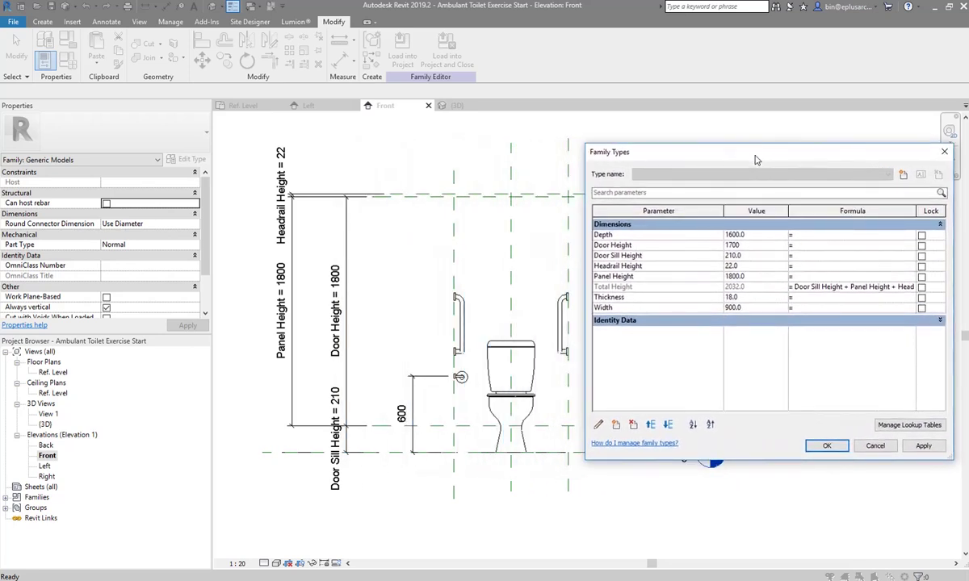
left_click(923, 446)
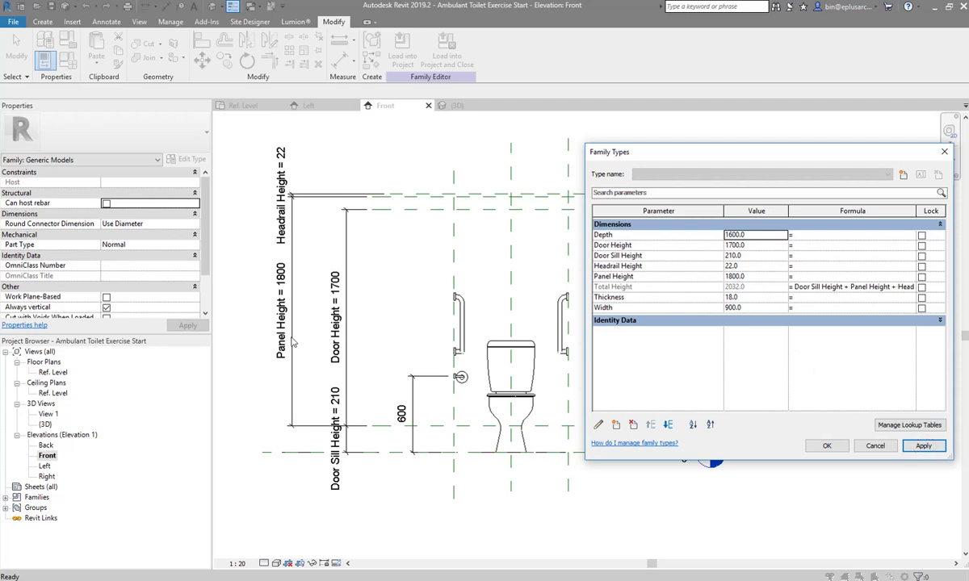
- Flex Panel Height to 1900 (Total Height 2132), then restore it to 1800
left_click(766, 278)
type("19")
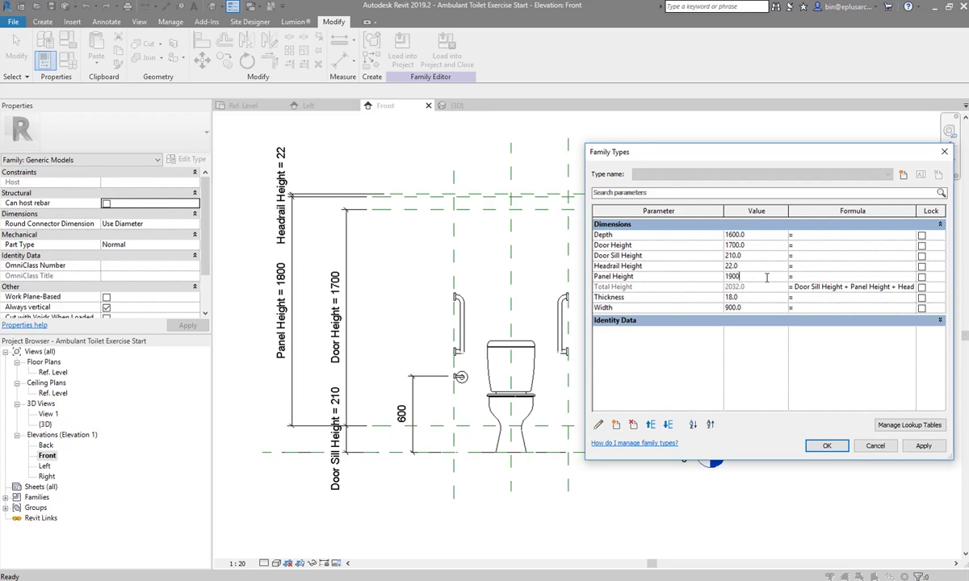
left_click(923, 447)
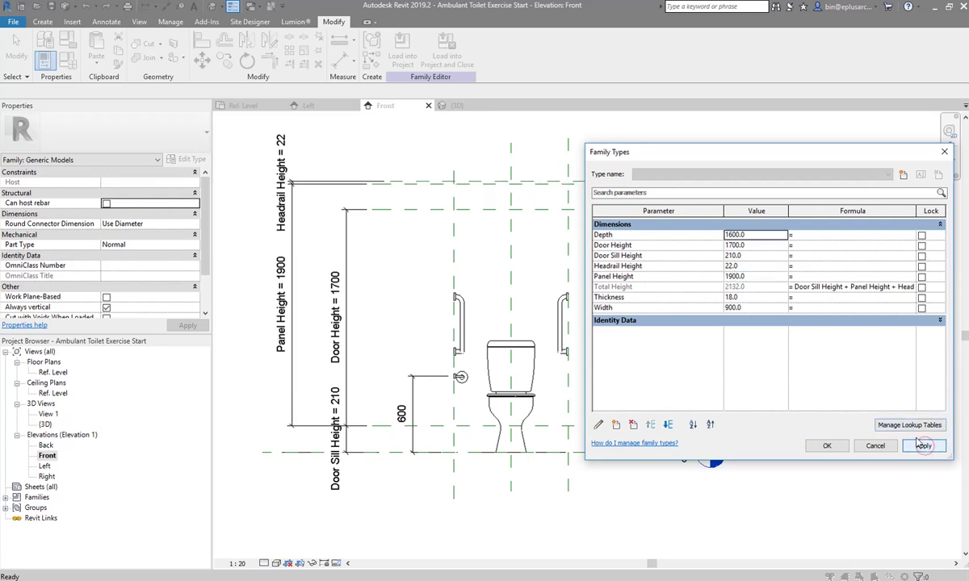
left_click(760, 278)
type("1800")
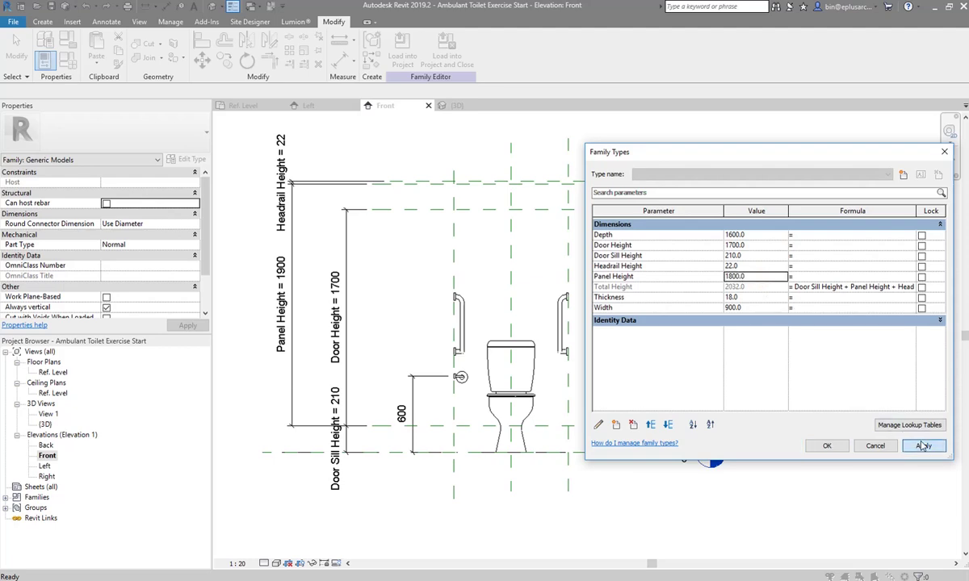
left_click(826, 446)
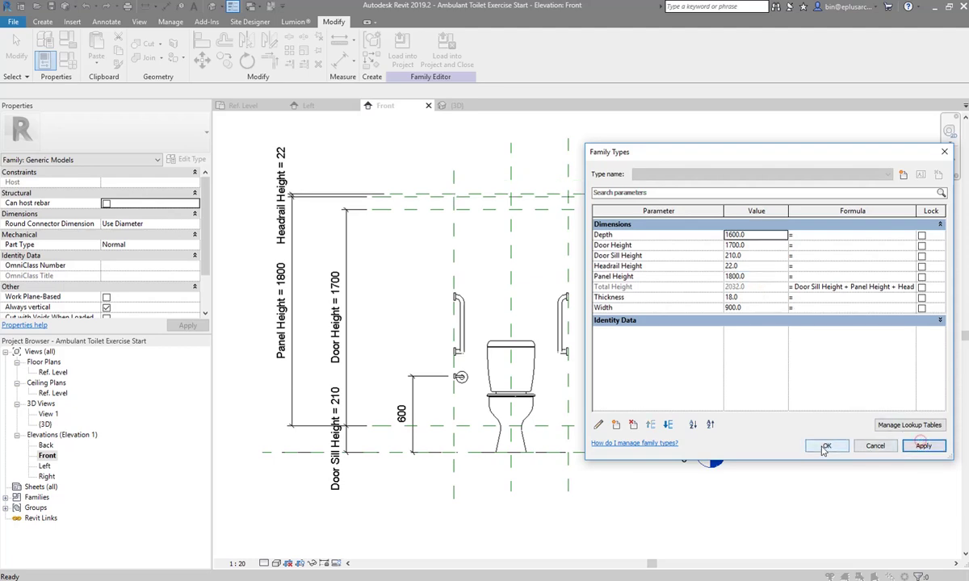
- In the Ref. Level plan, draw a trial reference plane and delete the misplaced one
double_click(53, 372)
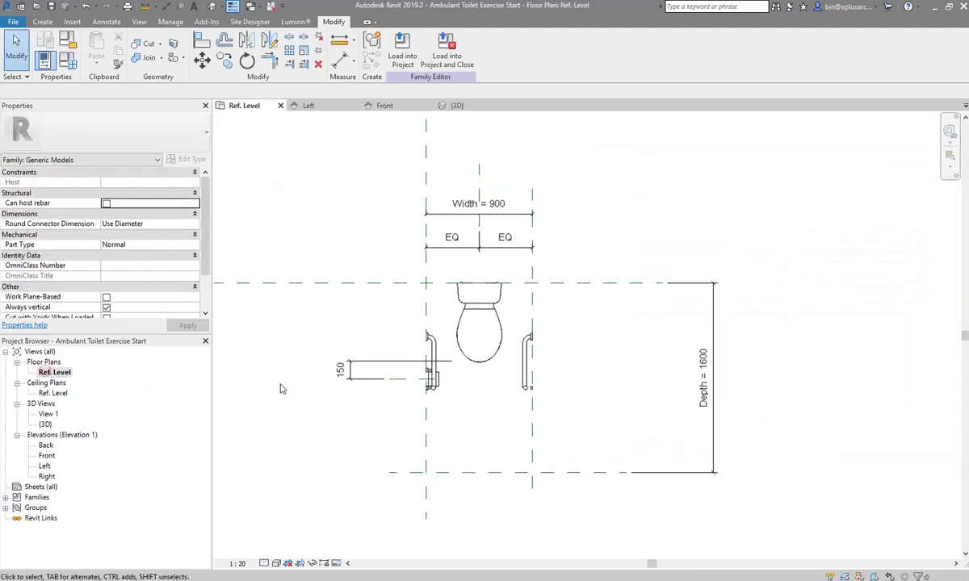
mouse_move(538, 329)
middle_mouse_down()
mouse_move(476, 339)
mouse_move(471, 360)
middle_mouse_up()
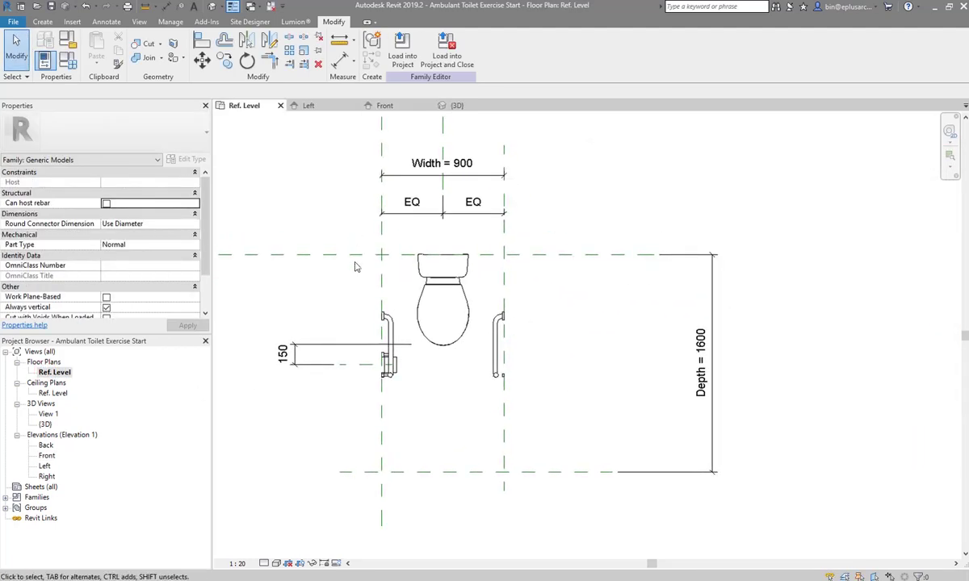
left_click(46, 24)
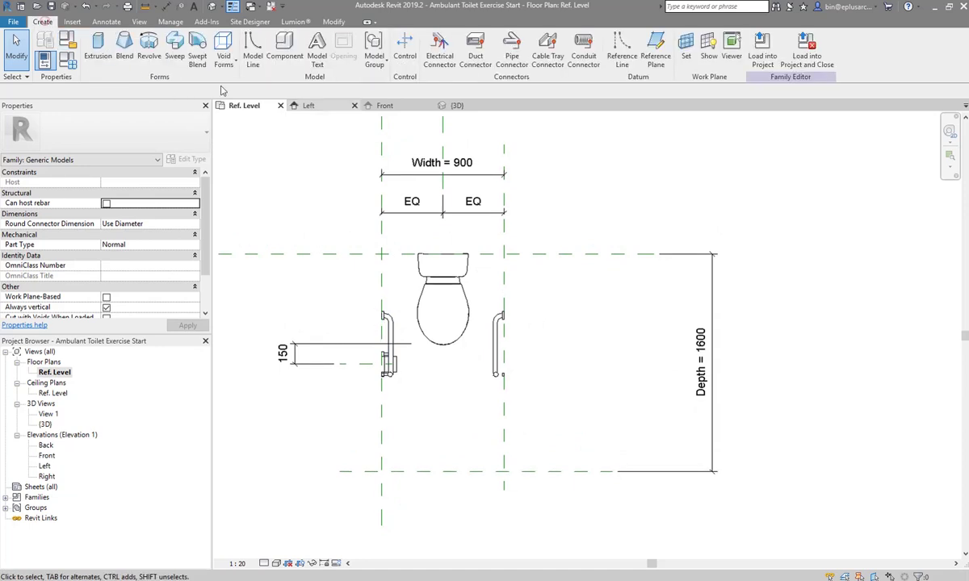
left_click(653, 48)
left_click(361, 240)
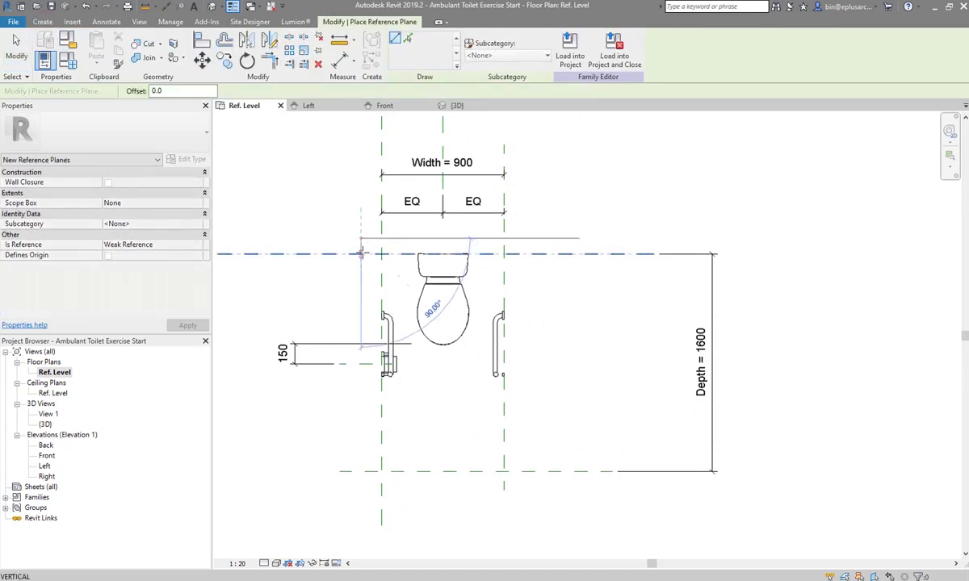
left_click(352, 477)
key("Escape")
key("Escape")
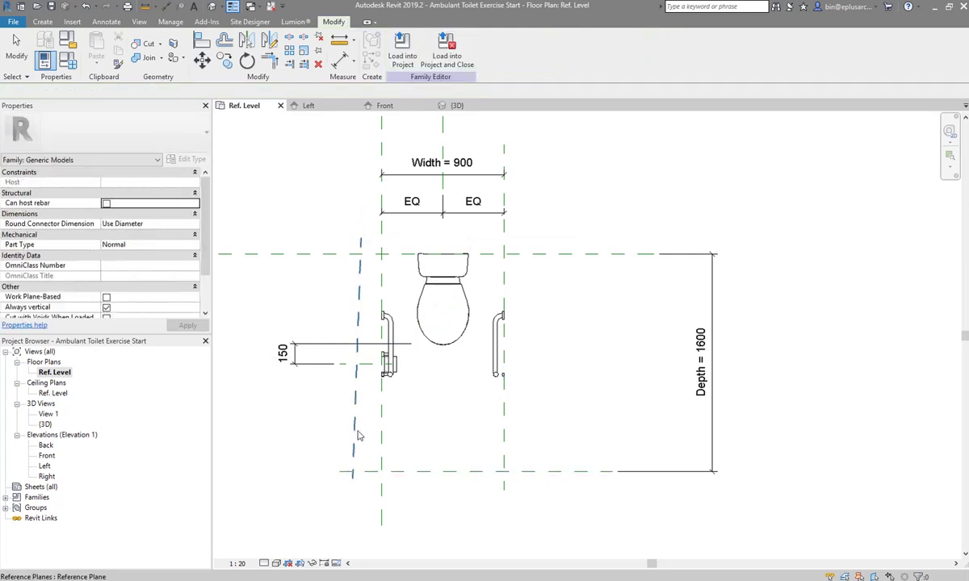
left_click(355, 426)
key("Delete")
- Draw reference planes just outside the cubicle's left, front and right planes
left_click(42, 21)
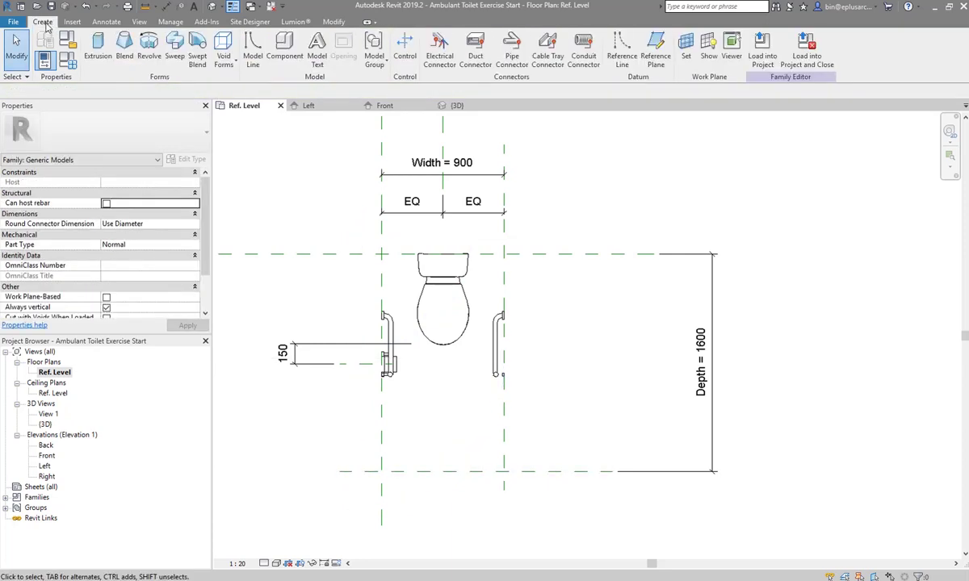
left_click(656, 50)
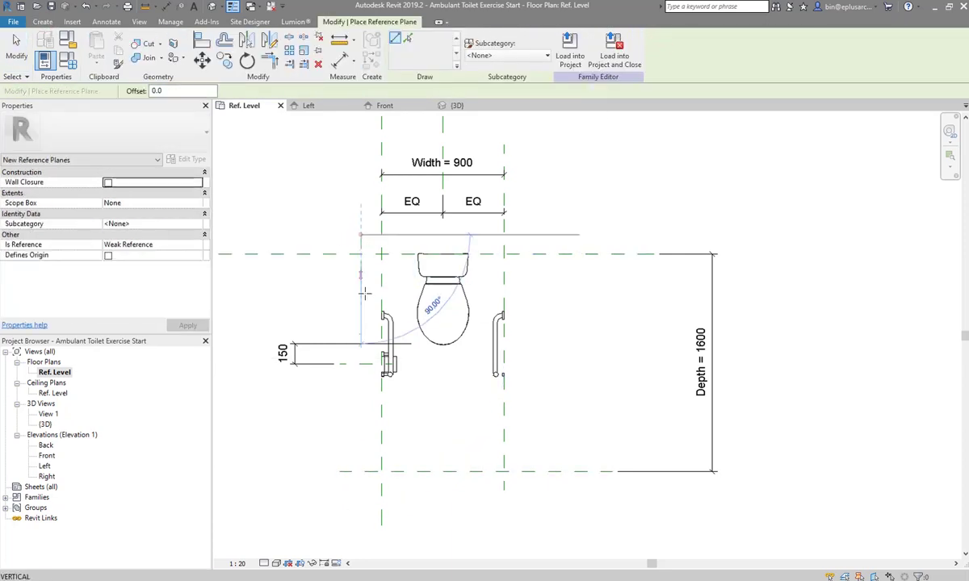
left_click(361, 229)
left_click(360, 494)
left_click(341, 488)
left_click(340, 489)
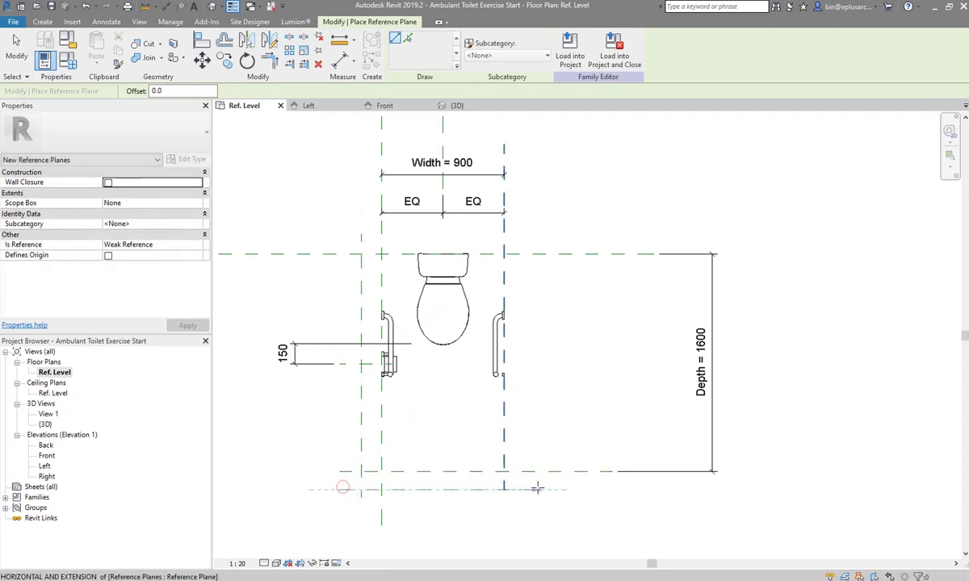
left_click(532, 514)
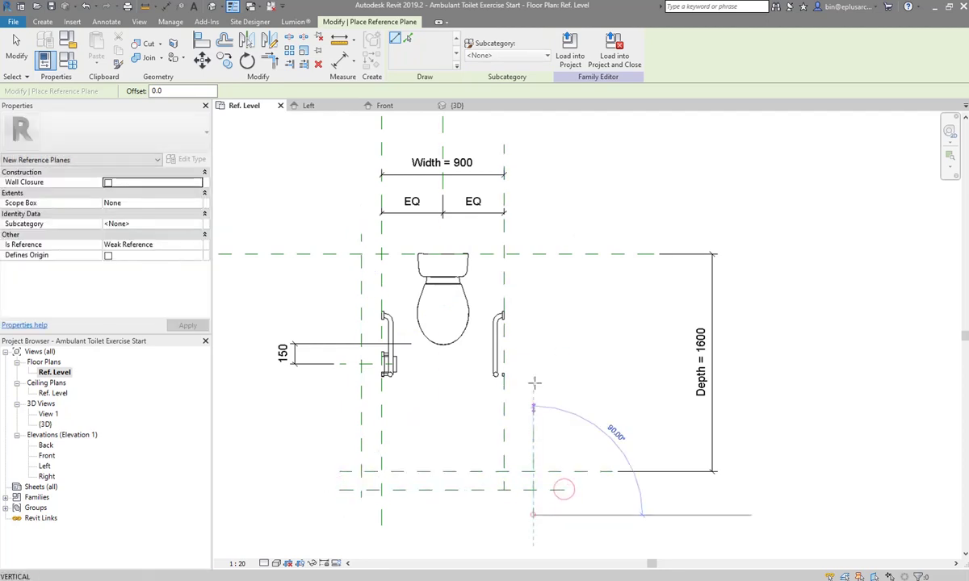
left_click(533, 242)
- Dimension the right, front and left gaps (214, 133, 153) with aligned dimensions
key("d")
key("i")
left_click(533, 239)
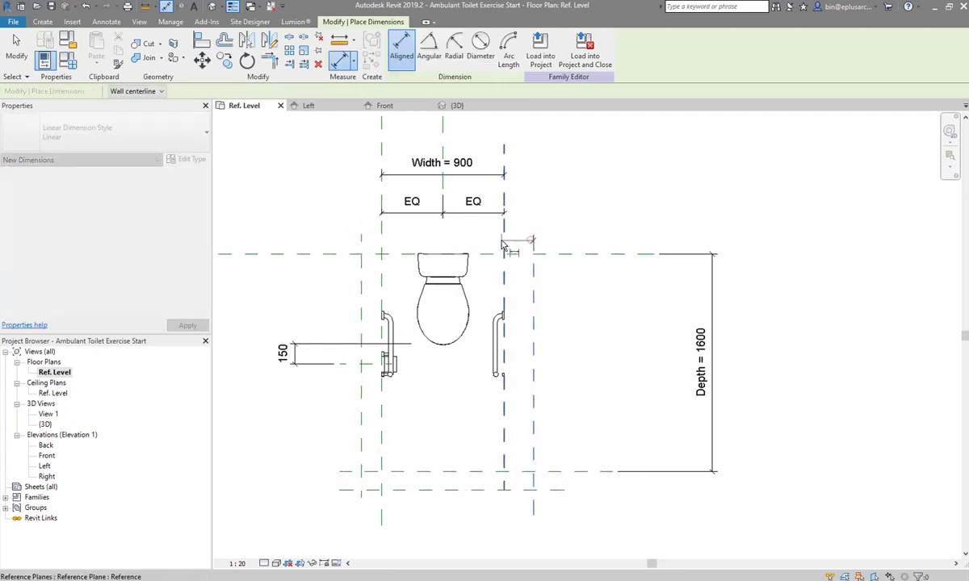
left_click(505, 247)
left_click(580, 229)
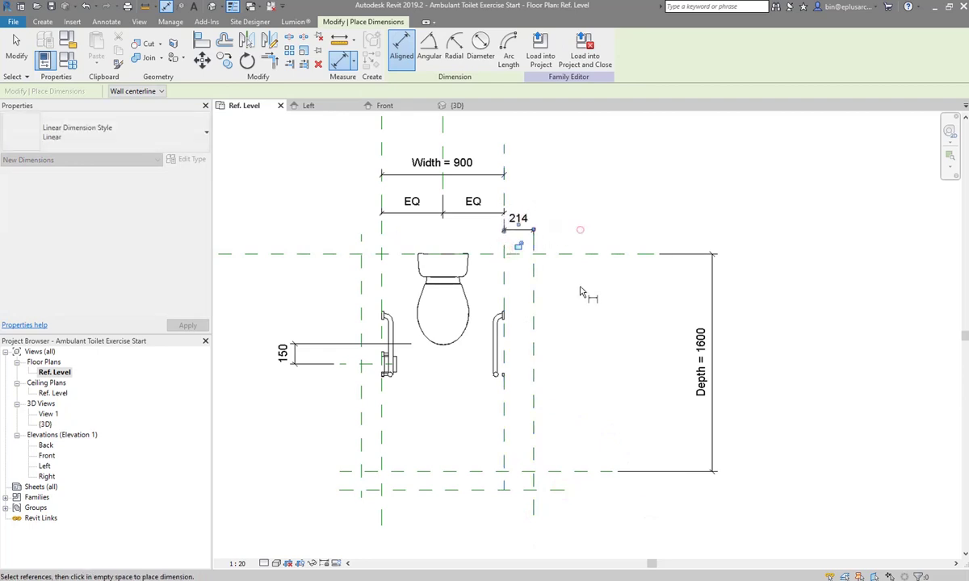
left_click(555, 487)
left_click(587, 515)
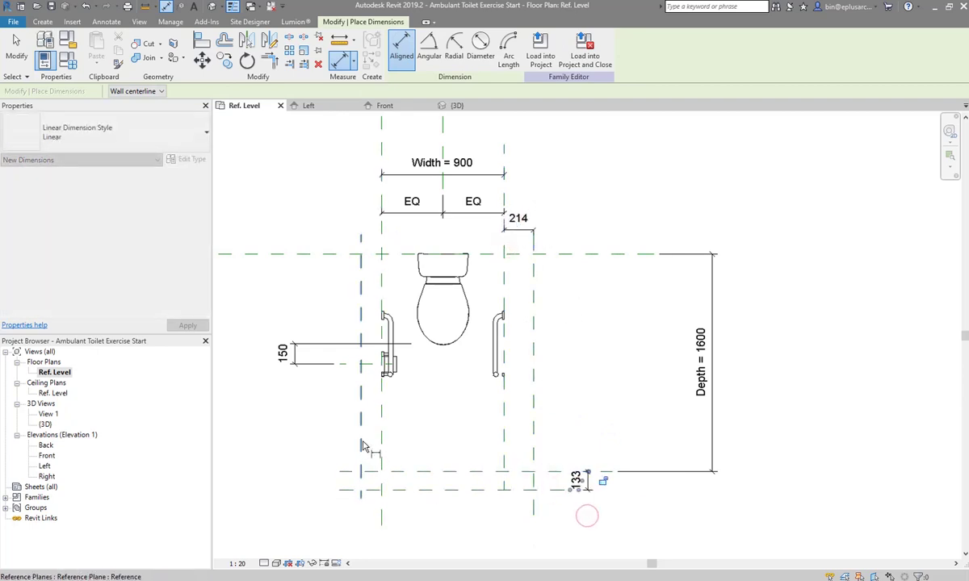
left_click(380, 452)
left_click(361, 424)
left_click(345, 523)
- Create a Panel Thickness type parameter from the 153 gap dimension
key("Escape")
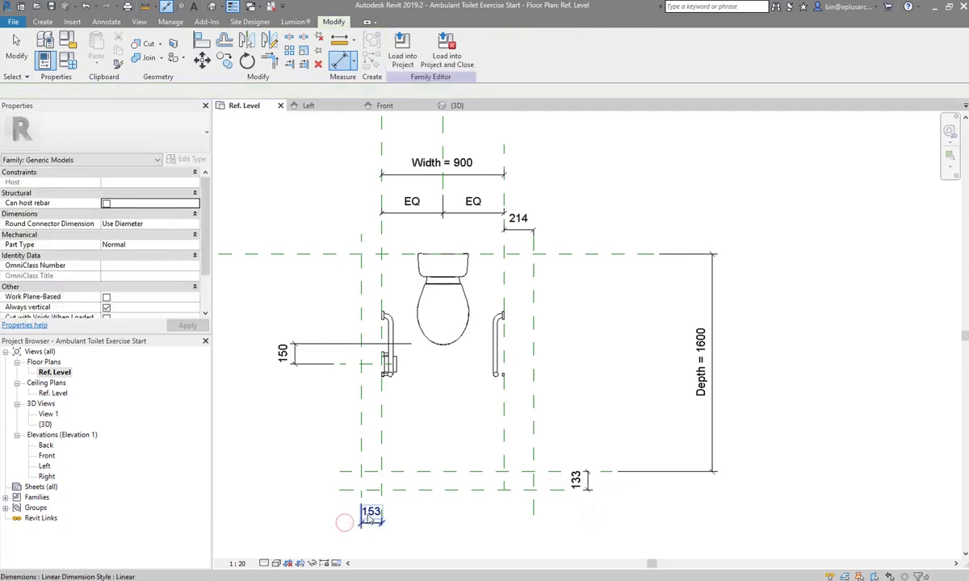
left_click(372, 514)
left_click(510, 49)
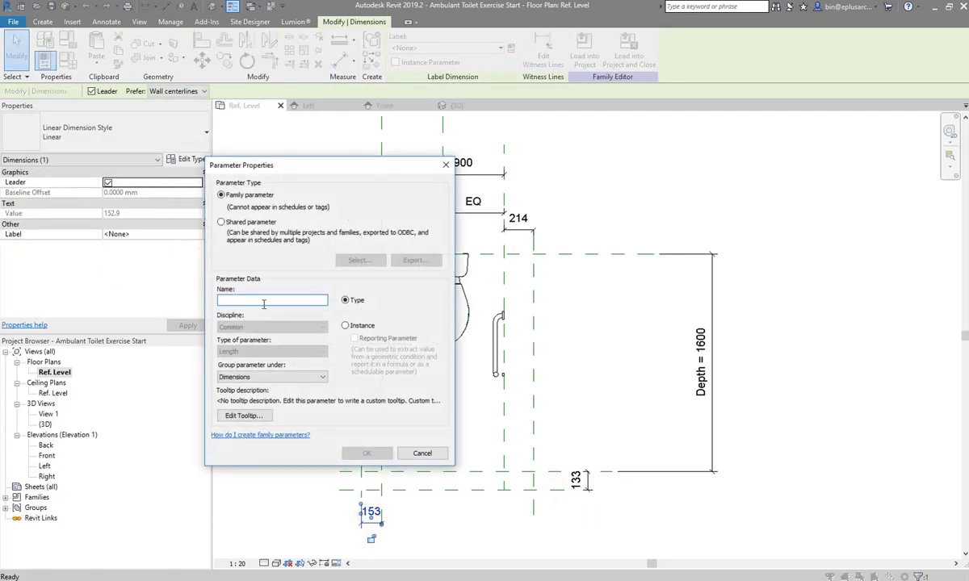
type("Panel Thickness")
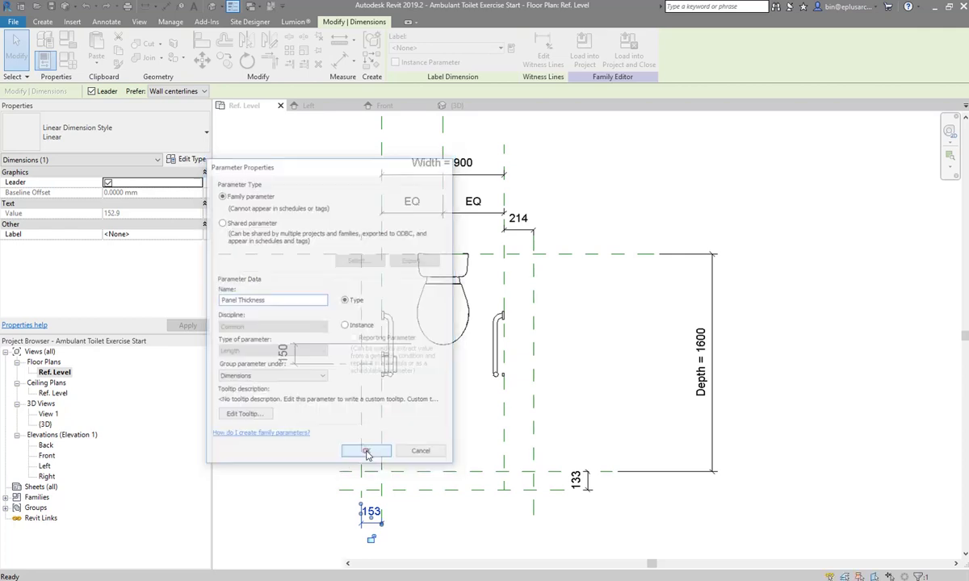
left_click(367, 453)
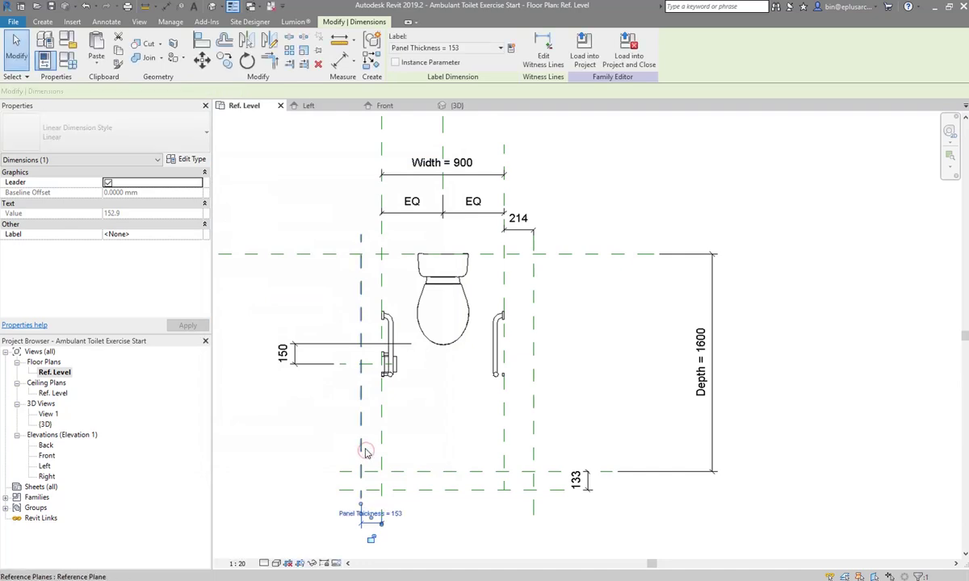
- Label the 214 and 133 gap dimensions with Panel Thickness as well
left_click(575, 479)
left_click(518, 218, "ctrl")
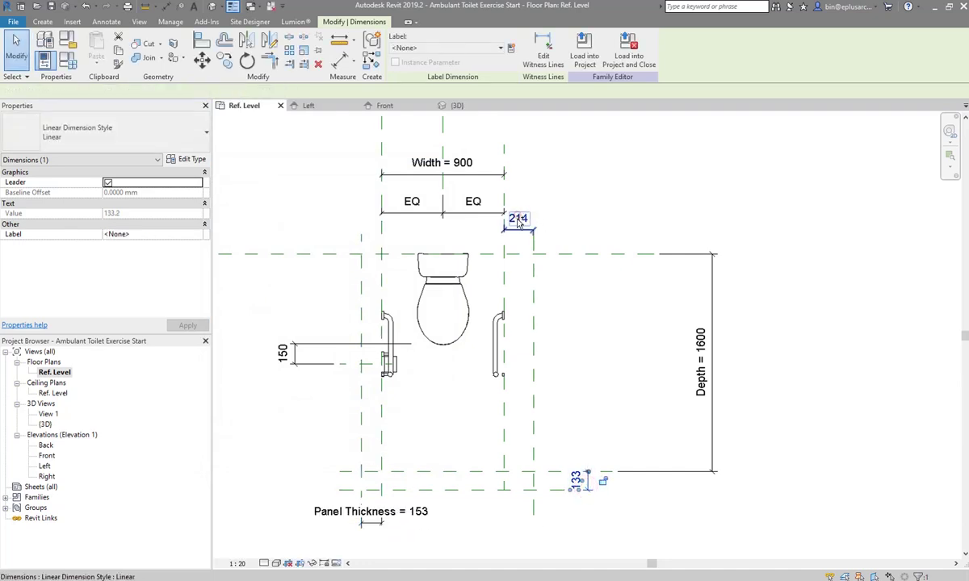
left_click(448, 48)
left_click(418, 156)
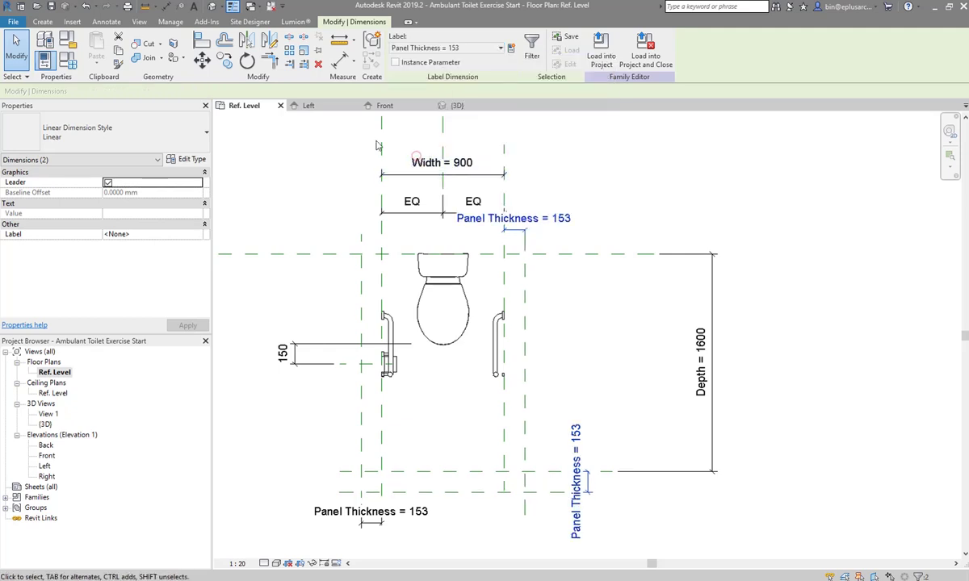
left_click(77, 64)
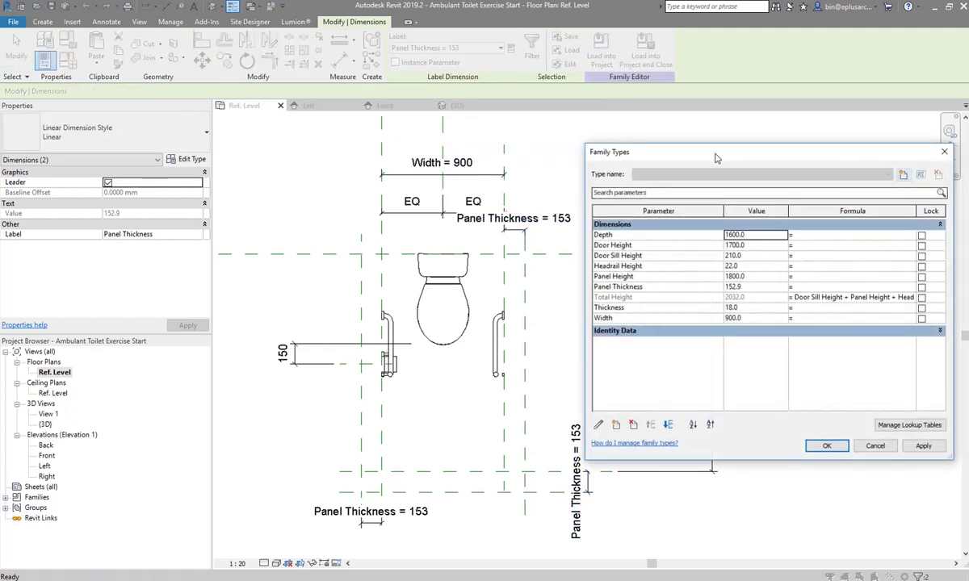
- Set Panel Thickness to 18 and apply it
left_click(752, 278)
type("18")
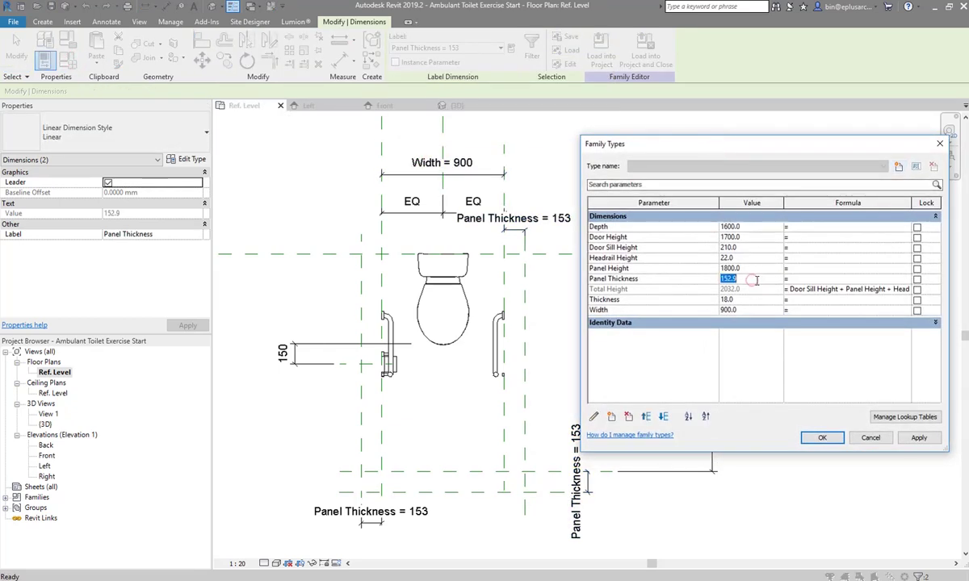
left_click(916, 440)
left_click(833, 439)
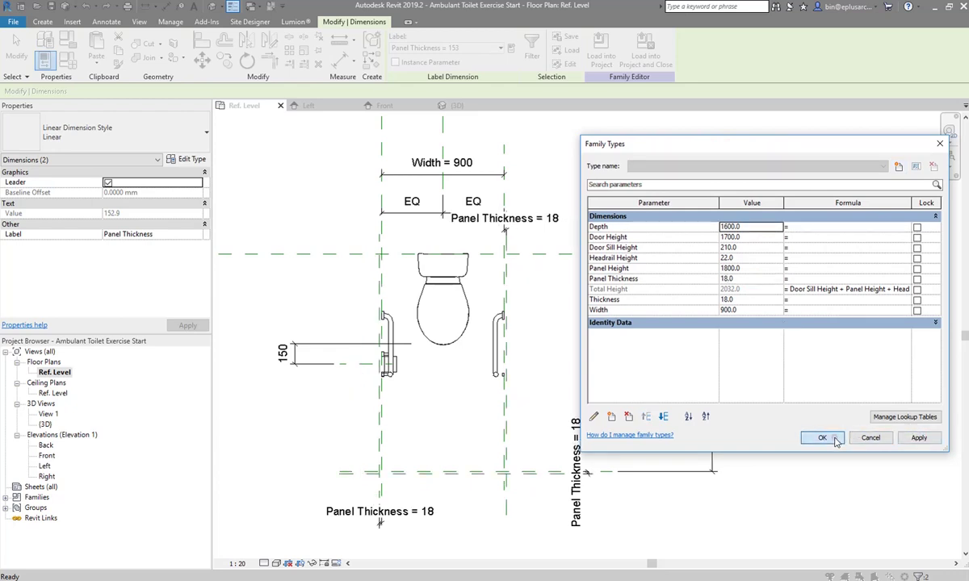
- Delete the old Thickness parameter, close Family Types, and recentre the plan
left_click(748, 300)
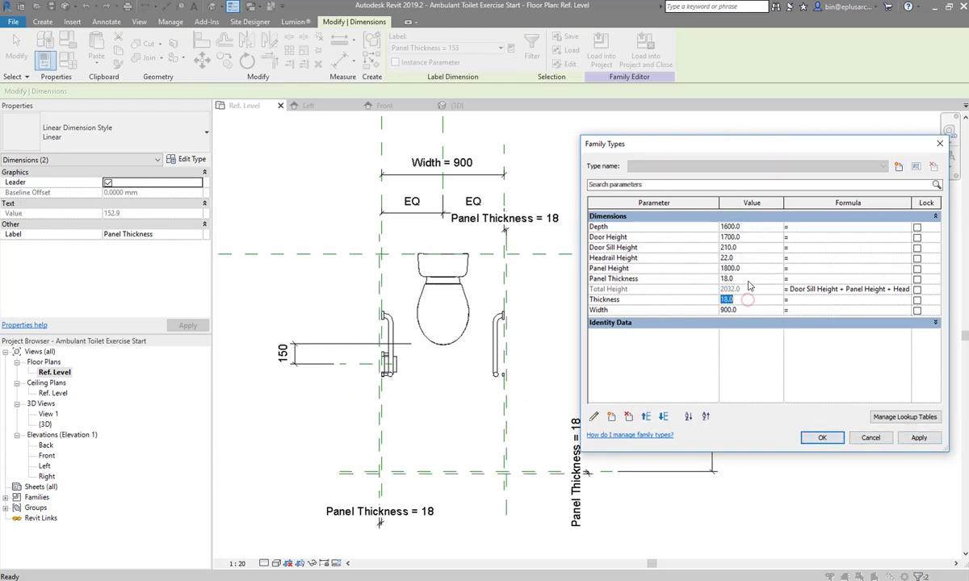
left_click(628, 300)
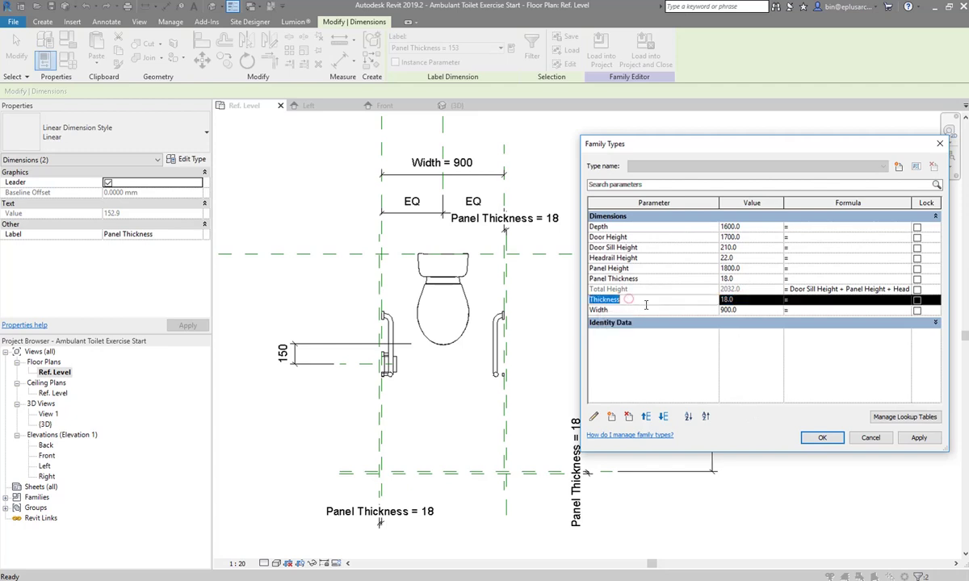
left_click(630, 417)
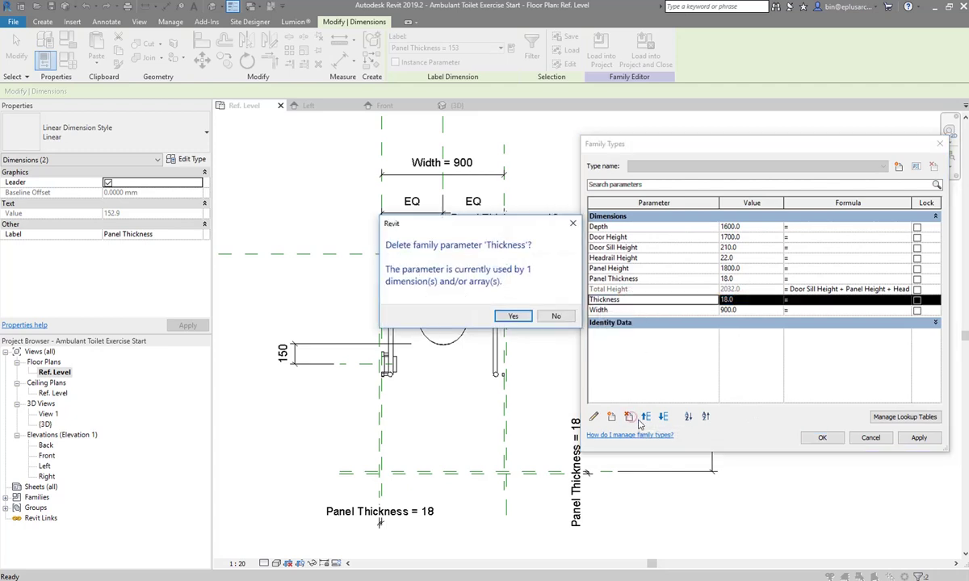
left_click(514, 318)
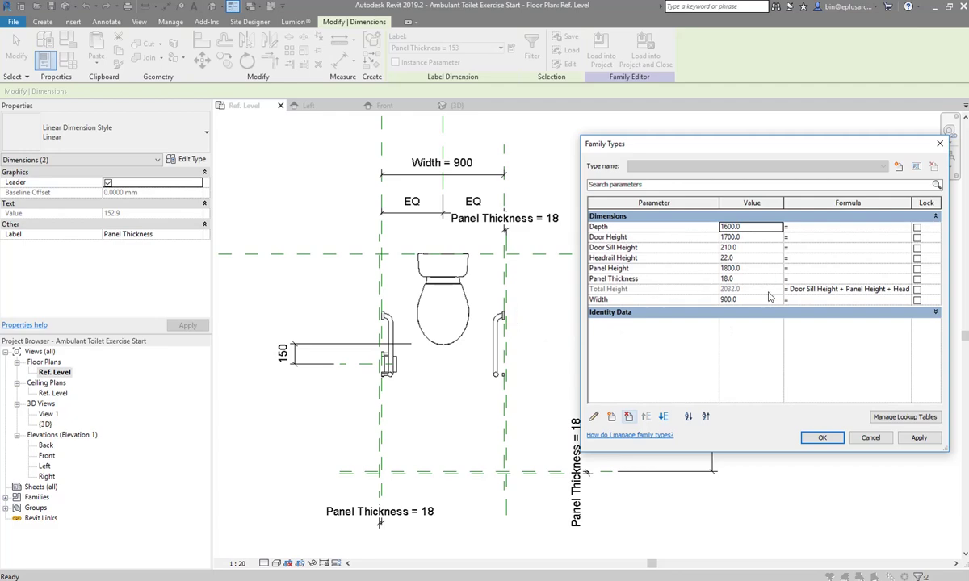
left_click(822, 437)
scroll(452, 331, "up", 1)
middle_click_drag(445, 339, 481, 312)
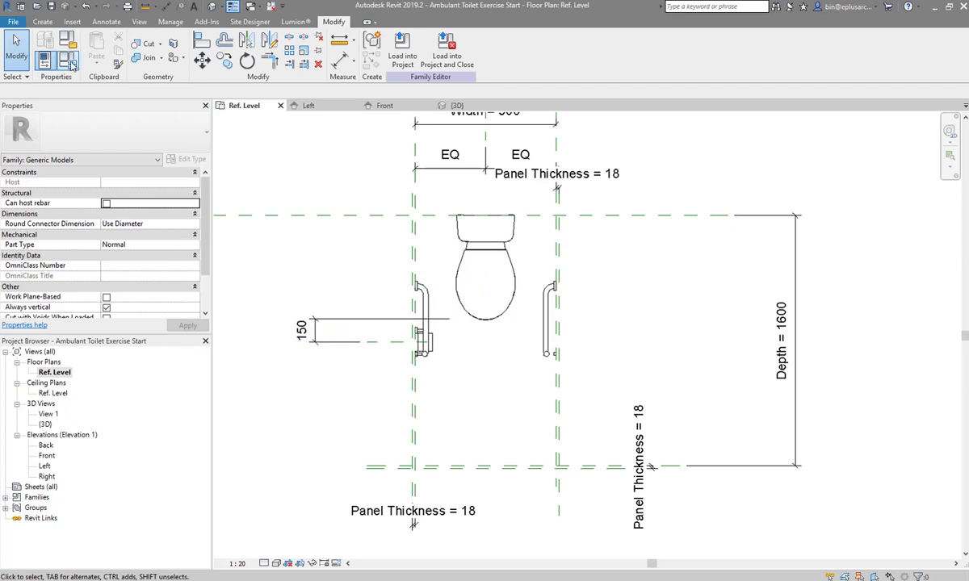
- Sketch a thin rectangular extrusion along the cubicle's left side for the side panel
left_click(42, 21)
left_click(98, 50)
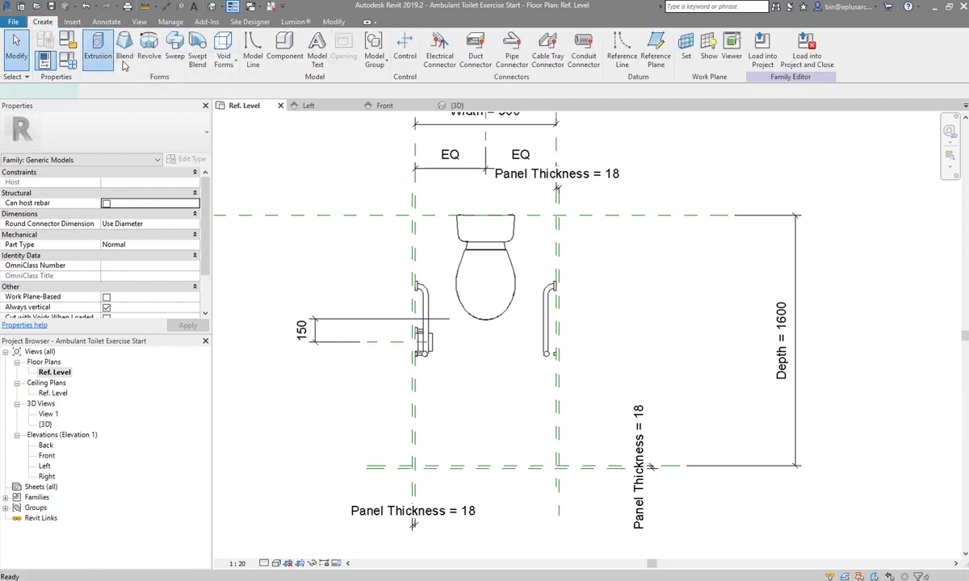
left_click(433, 38)
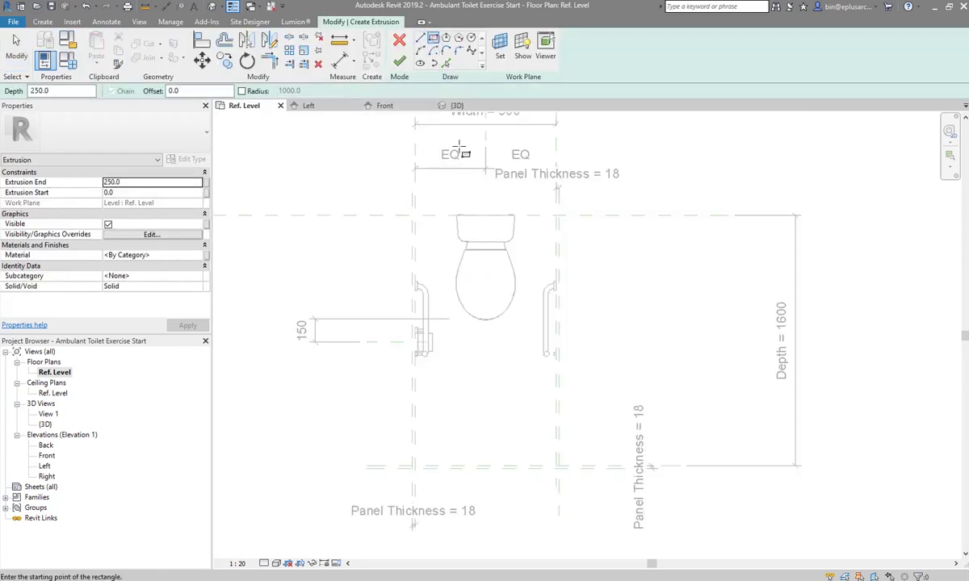
left_click(411, 216)
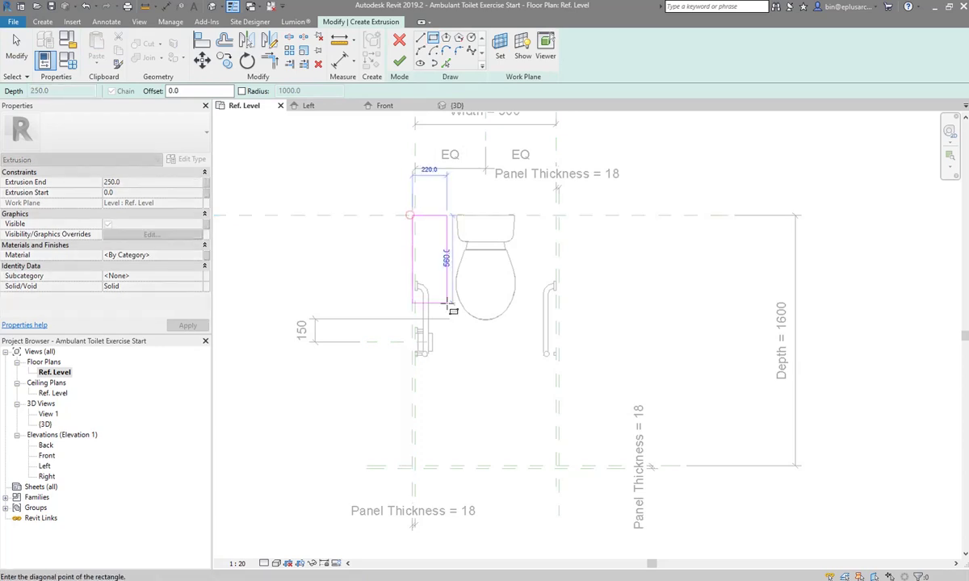
left_click(416, 469)
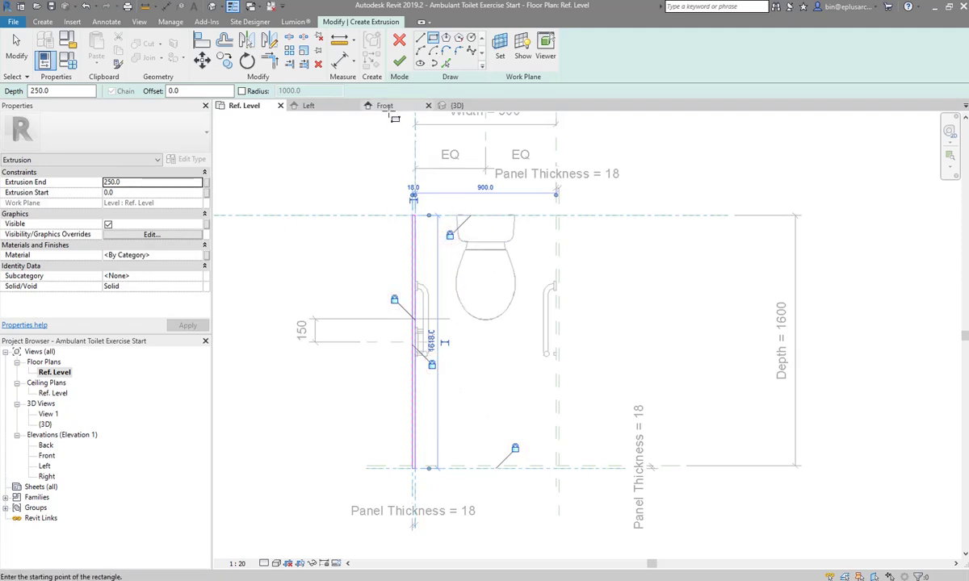
left_click(399, 63)
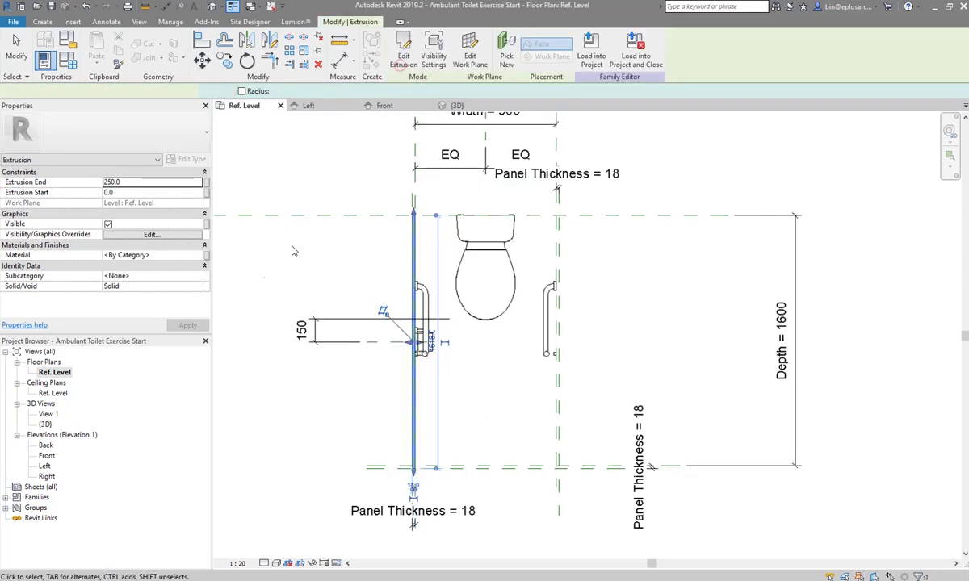
- In Front elevation, stretch the left panel from the 210 sill up to the headrail
double_click(47, 456)
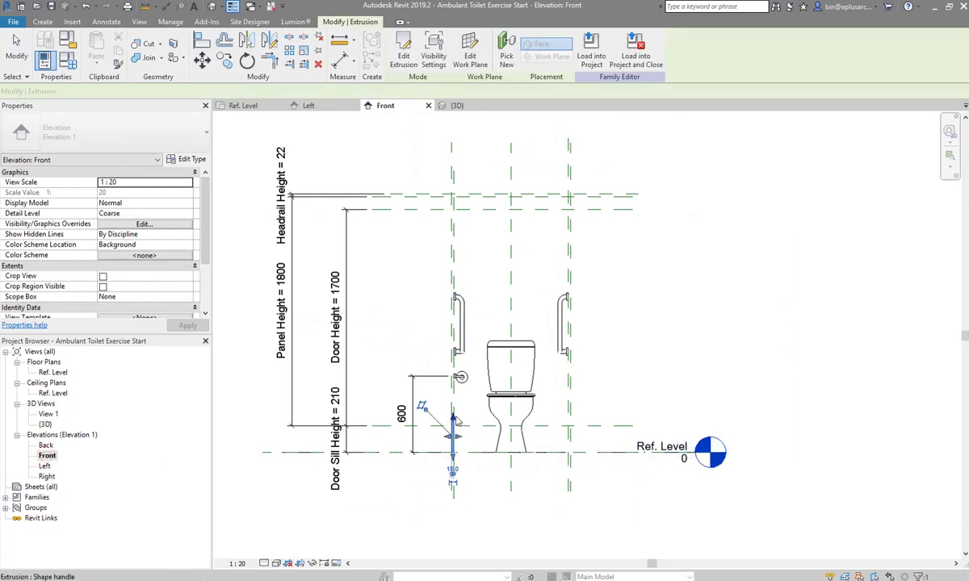
left_click_drag(456, 420, 440, 196)
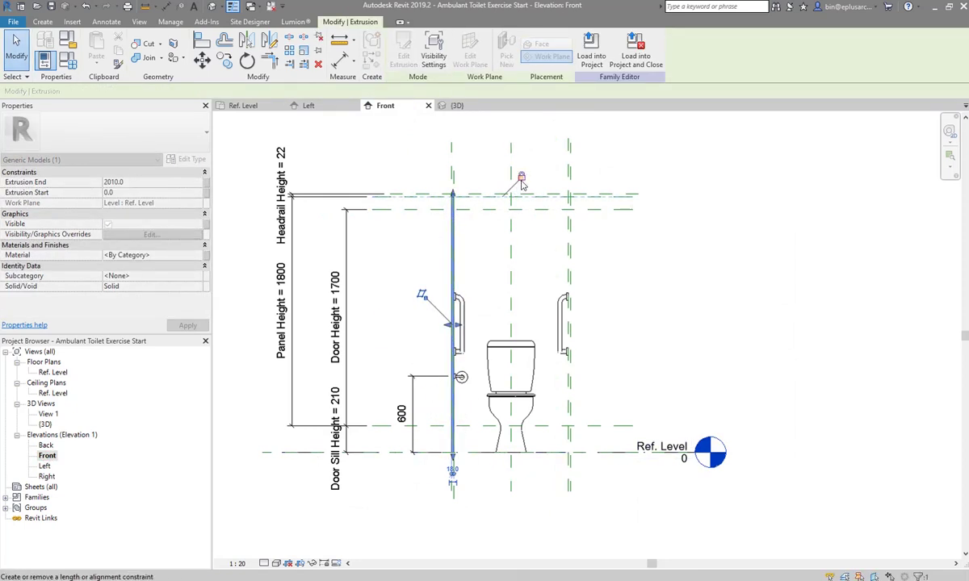
left_click_drag(453, 456, 468, 430)
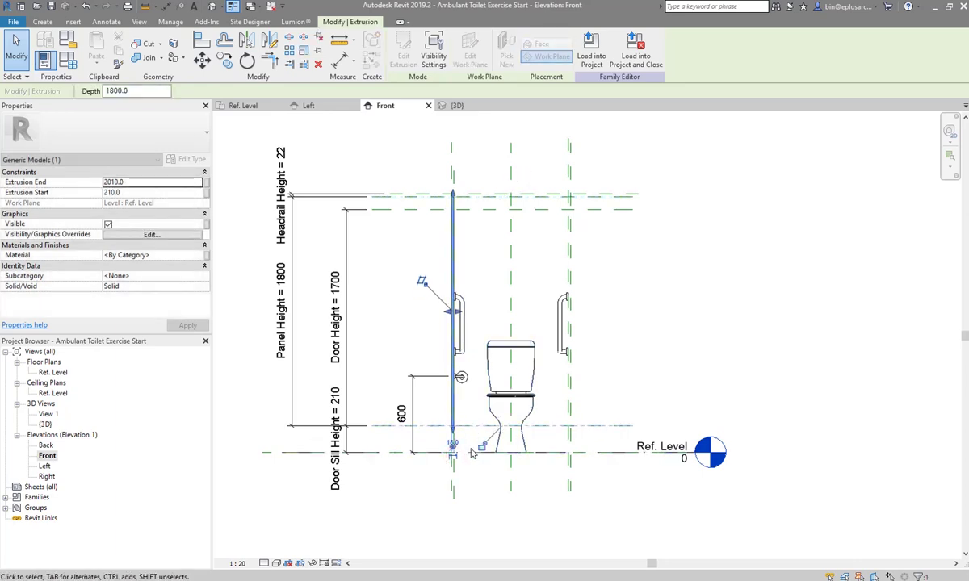
double_click(65, 373)
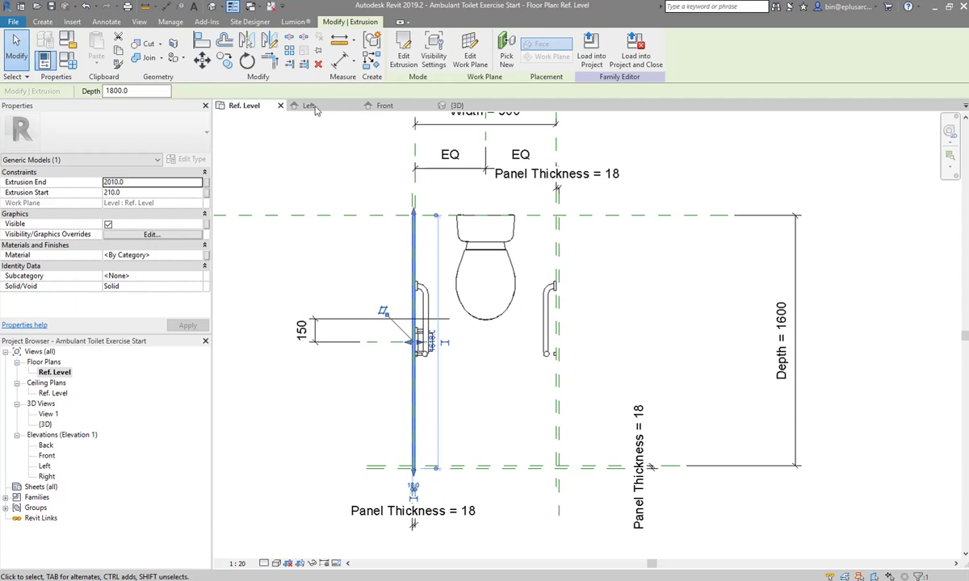
left_click(371, 63)
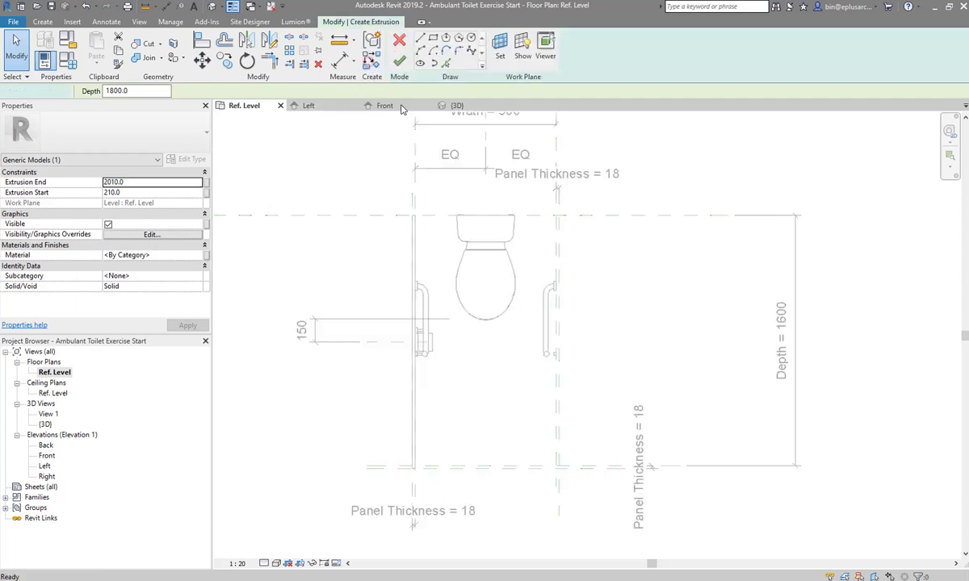
- Sketch the 900 × 18 front panel rectangle on the front planes, locked, and finish it
left_click(434, 39)
scroll(430, 477, "up", 3)
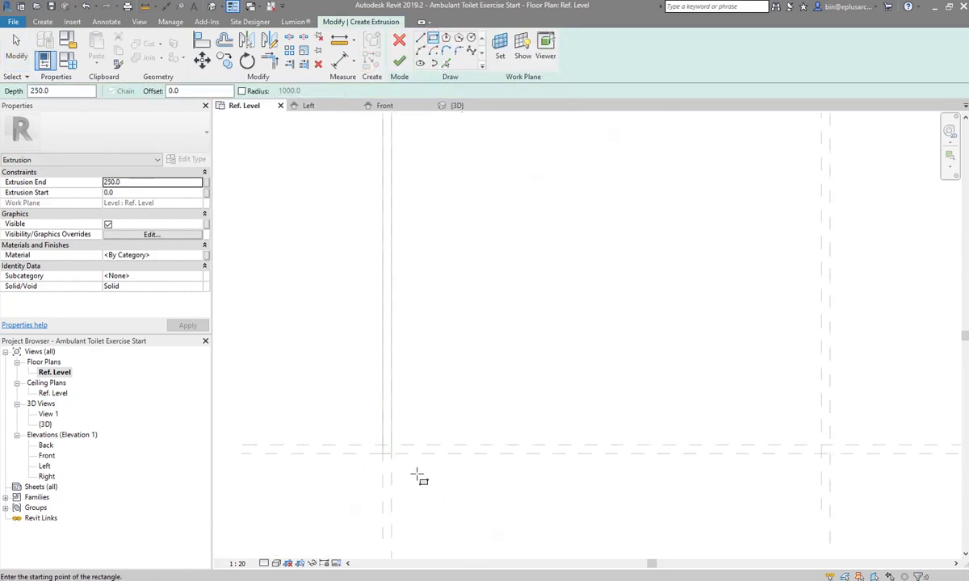
left_click(391, 457)
scroll(436, 464, "down", 1)
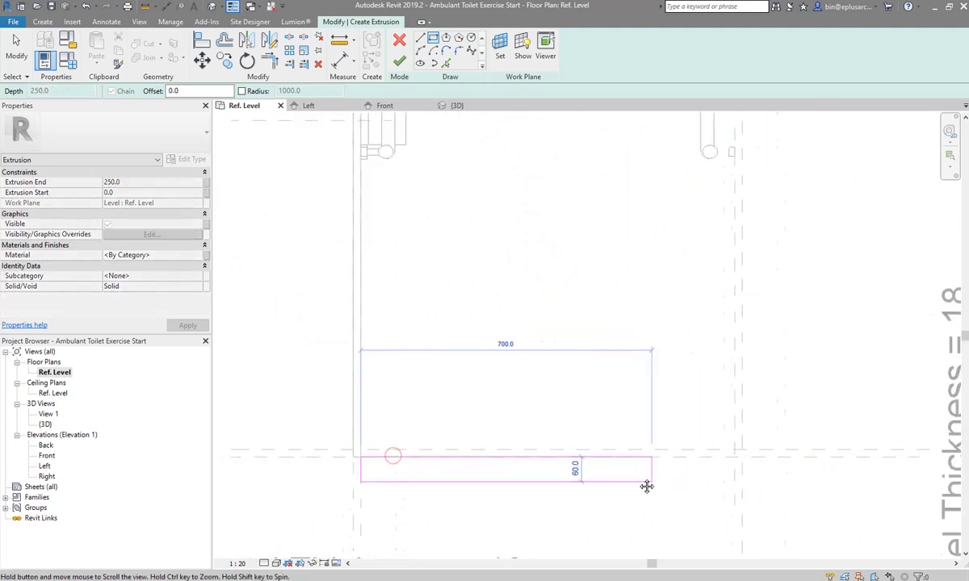
left_click(724, 450)
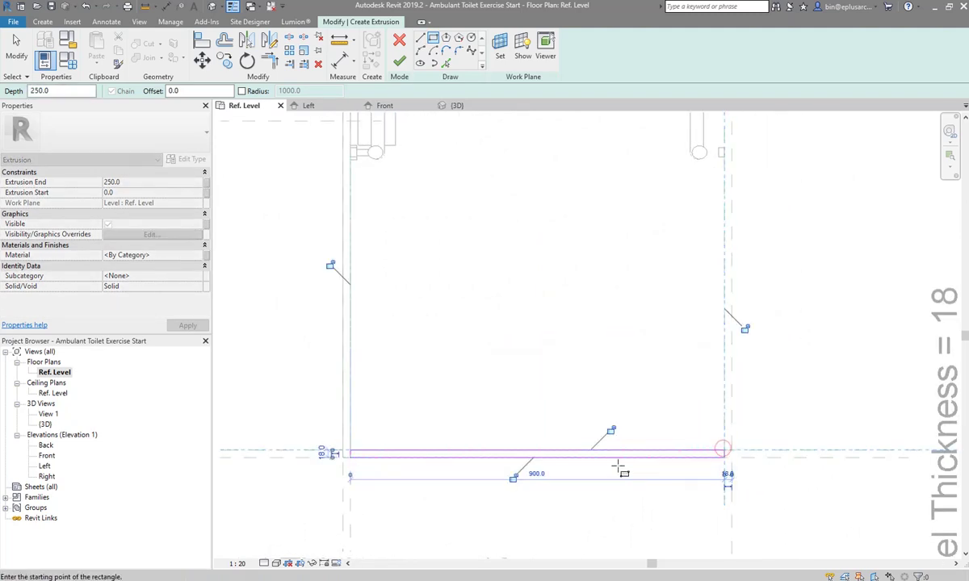
scroll(618, 464, "down", 1)
scroll(653, 454, "down", 1)
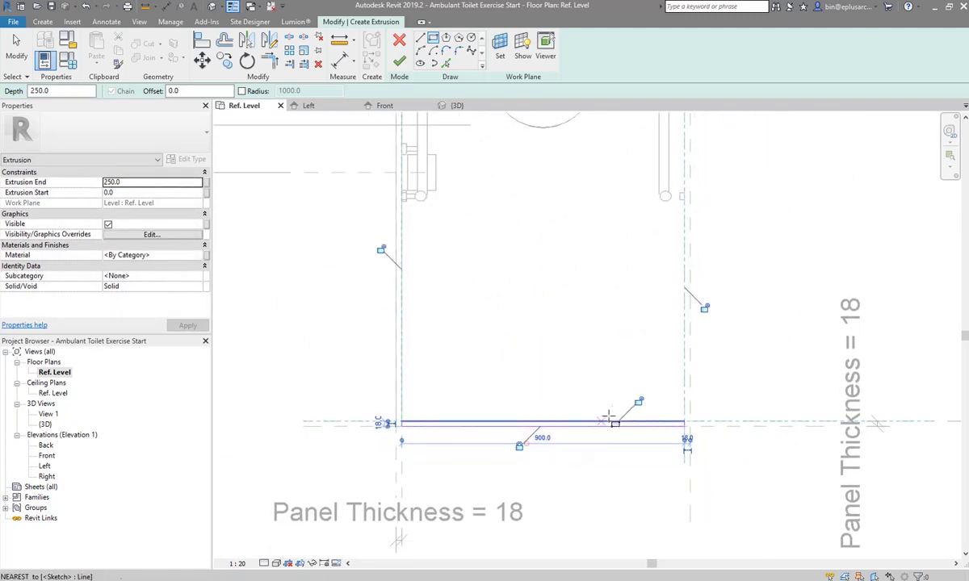
left_click(703, 309)
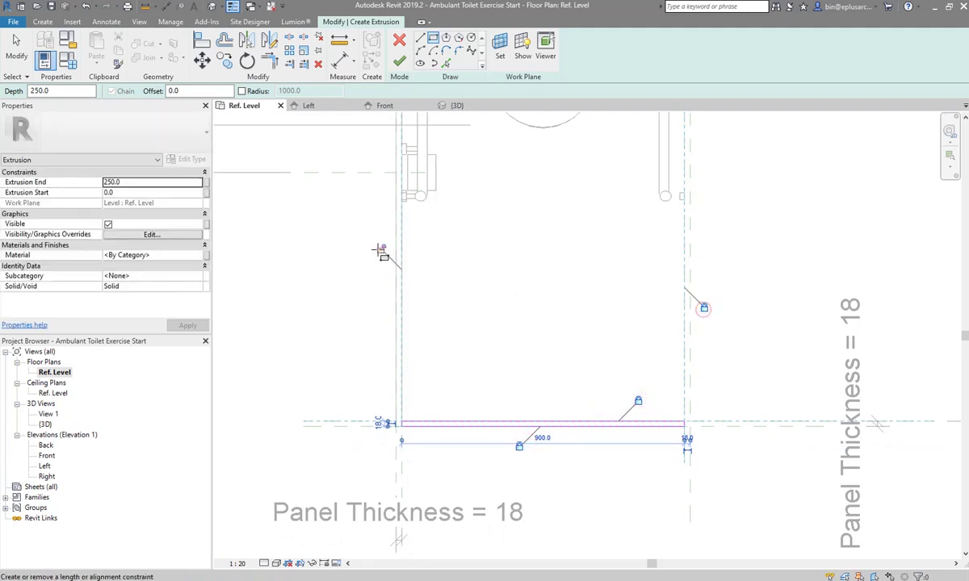
left_click(398, 60)
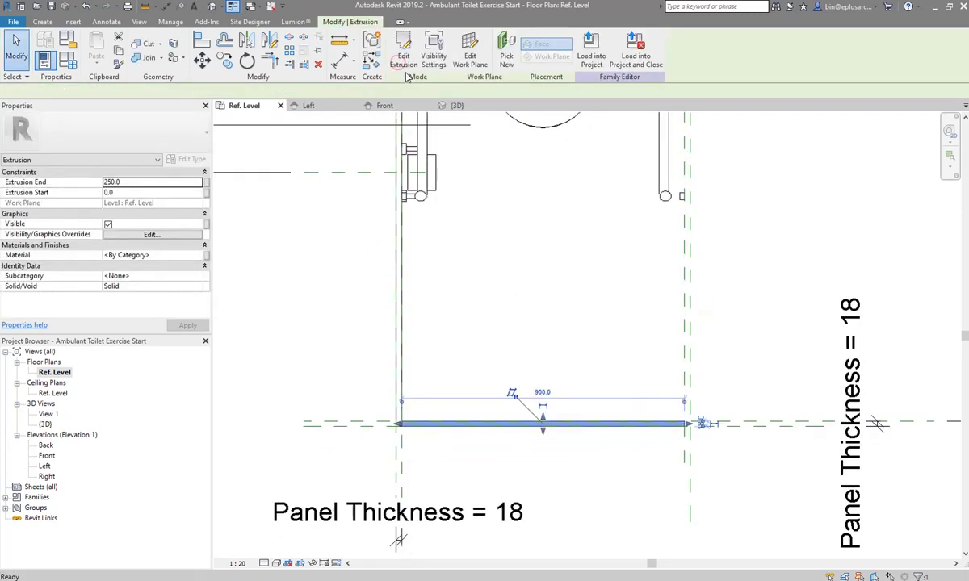
- In Front elevation, stretch the front panel from the sill line up to the headrail
double_click(46, 455)
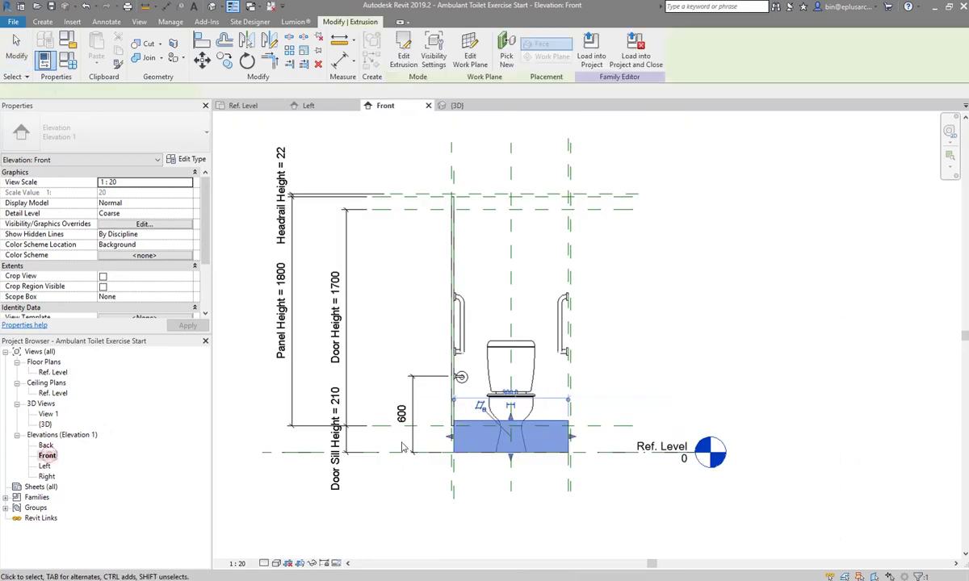
left_click_drag(510, 417, 517, 195)
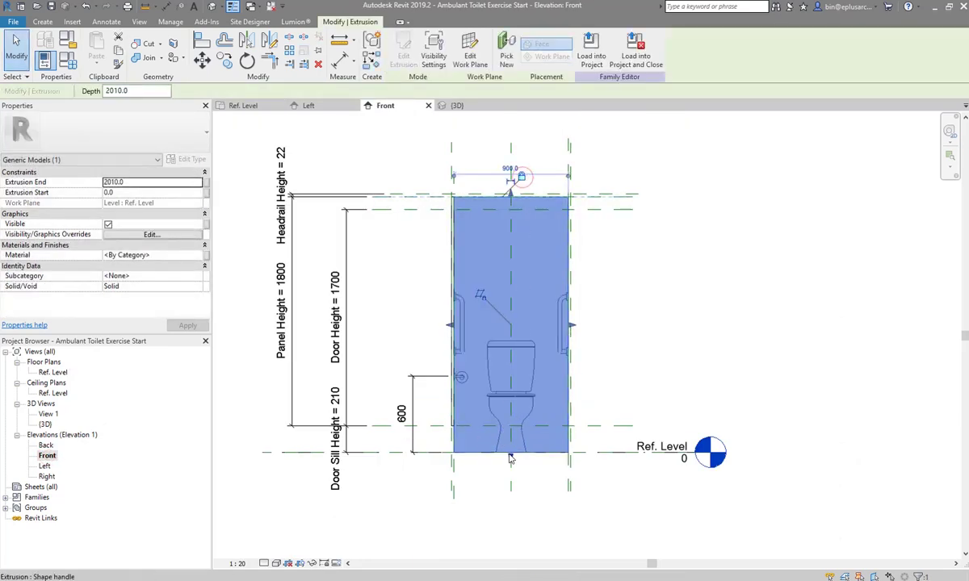
left_click_drag(510, 456, 548, 423)
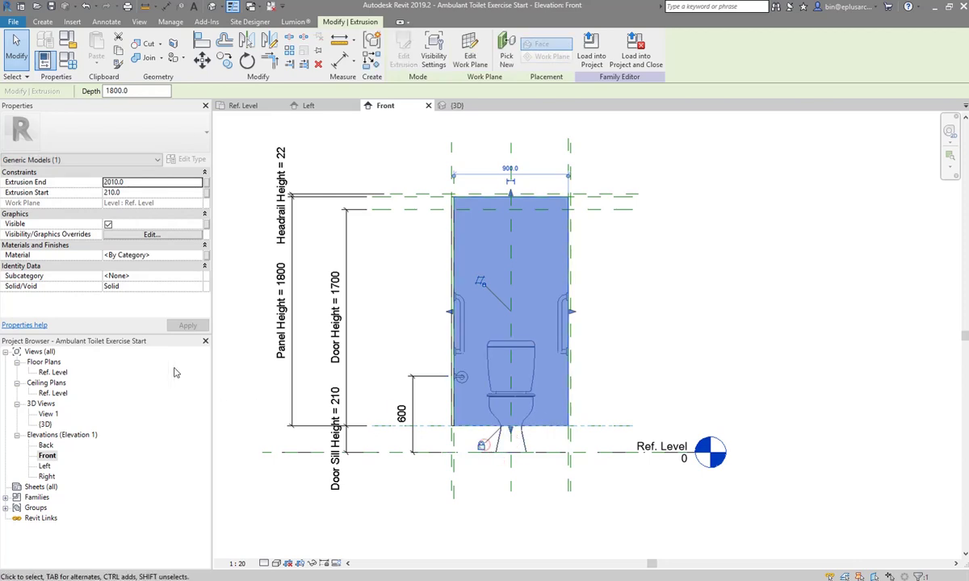
double_click(52, 373)
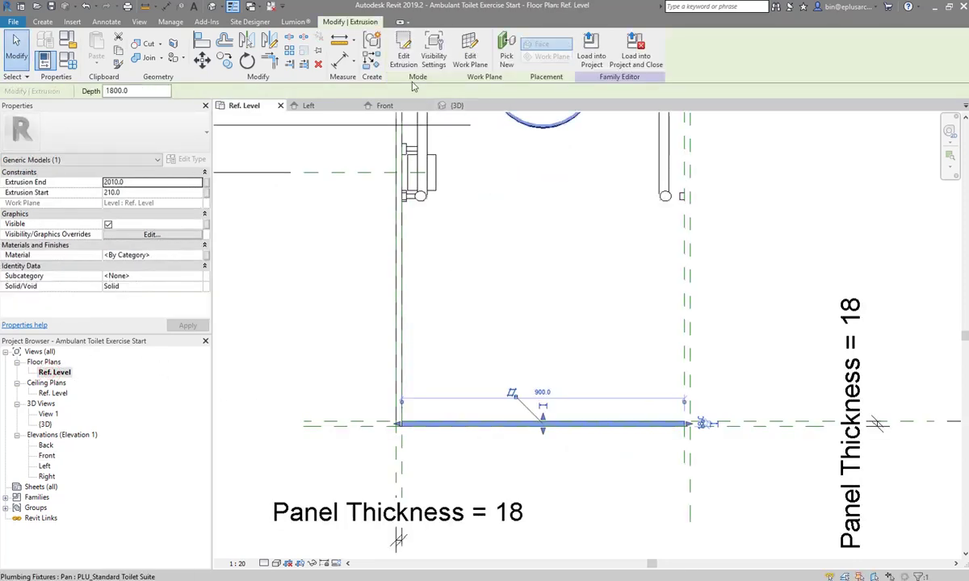
- Sketch the right side panel rectangle along the cubicle's right reference planes as an extrusion
left_click(373, 69)
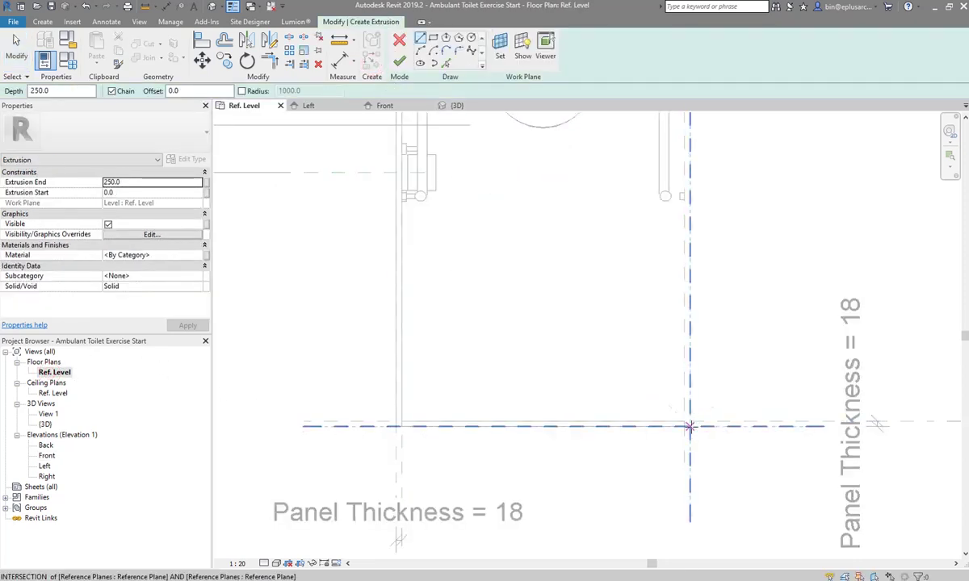
left_click(690, 424)
scroll(690, 319, "down", 3)
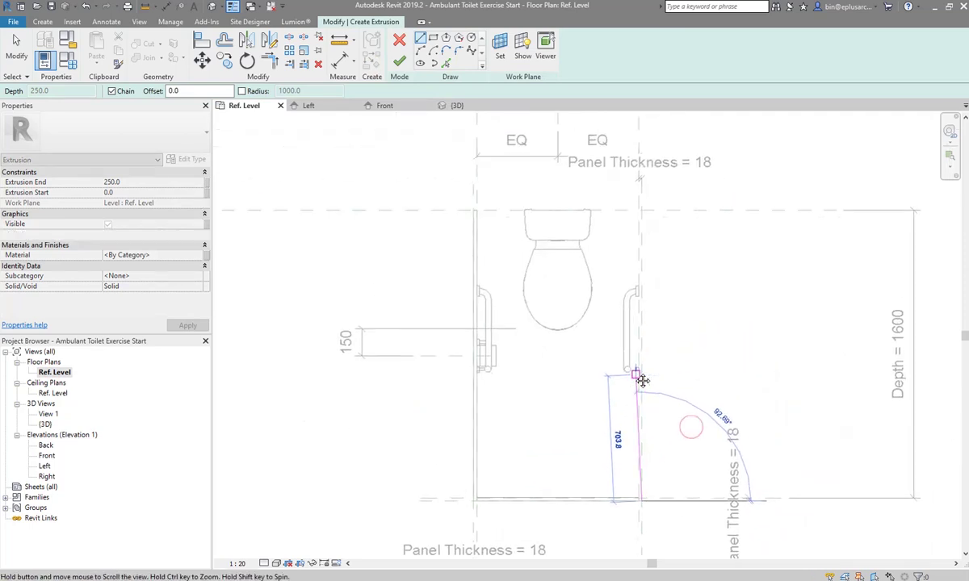
left_click(432, 38)
left_click(639, 498)
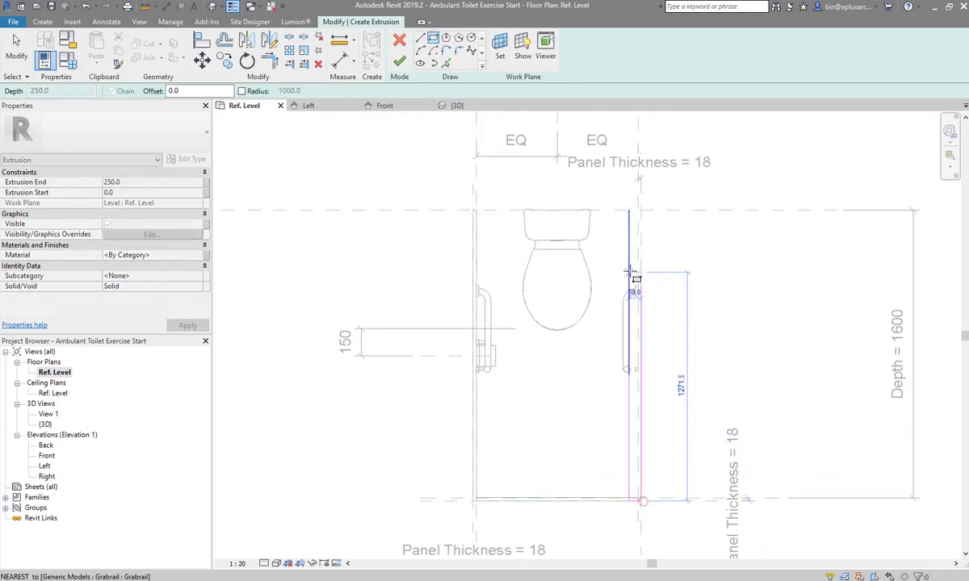
middle_click_drag(633, 246, 623, 325)
scroll(624, 325, "up", 2)
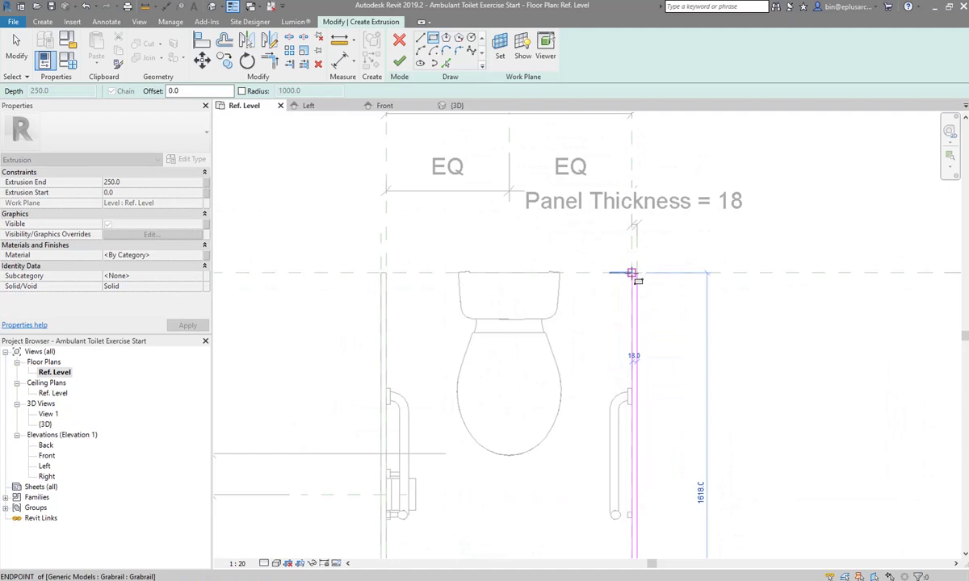
left_click(632, 273)
scroll(627, 270, "down", 2)
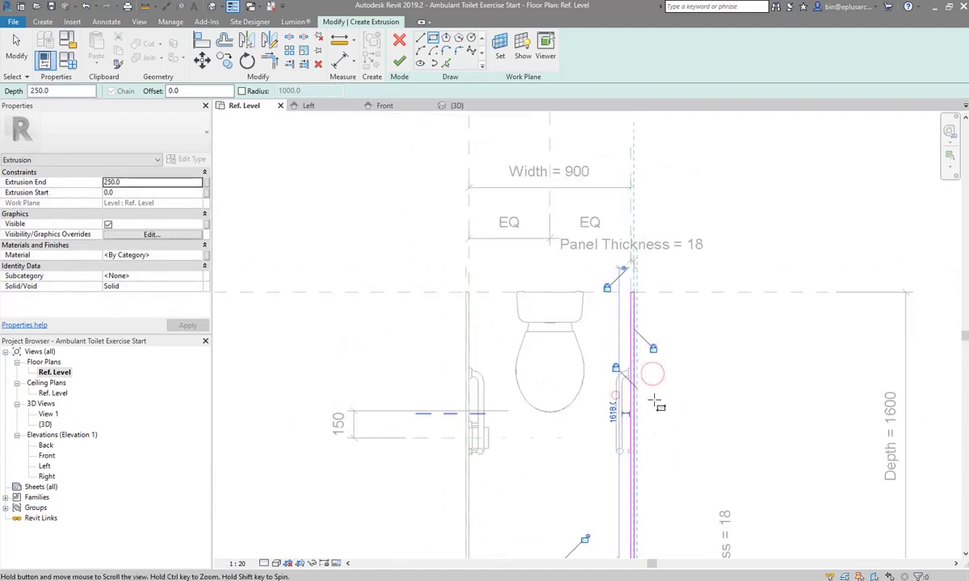
middle_click_drag(621, 557, 617, 373)
scroll(577, 355, "down", 1)
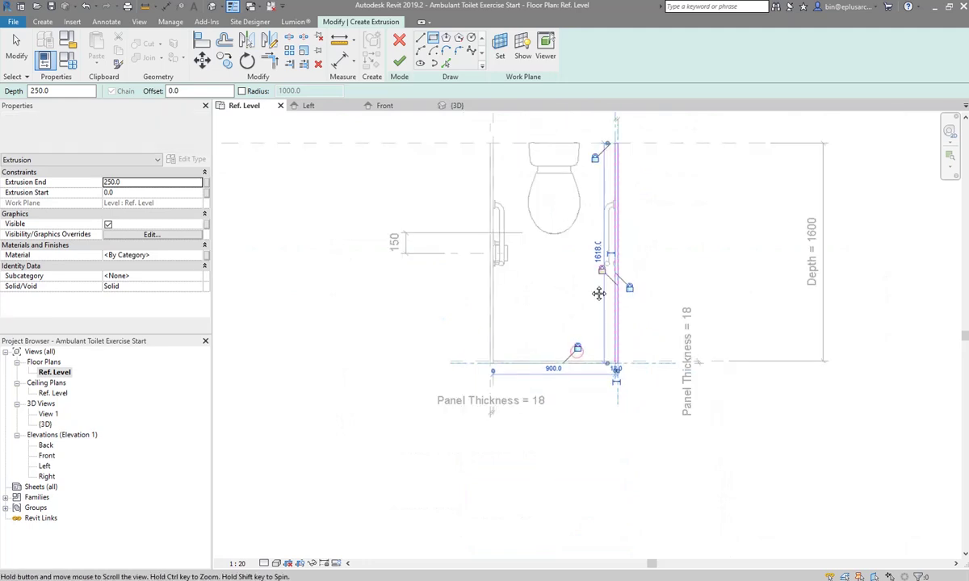
scroll(576, 384, "down", 1)
left_click(399, 61)
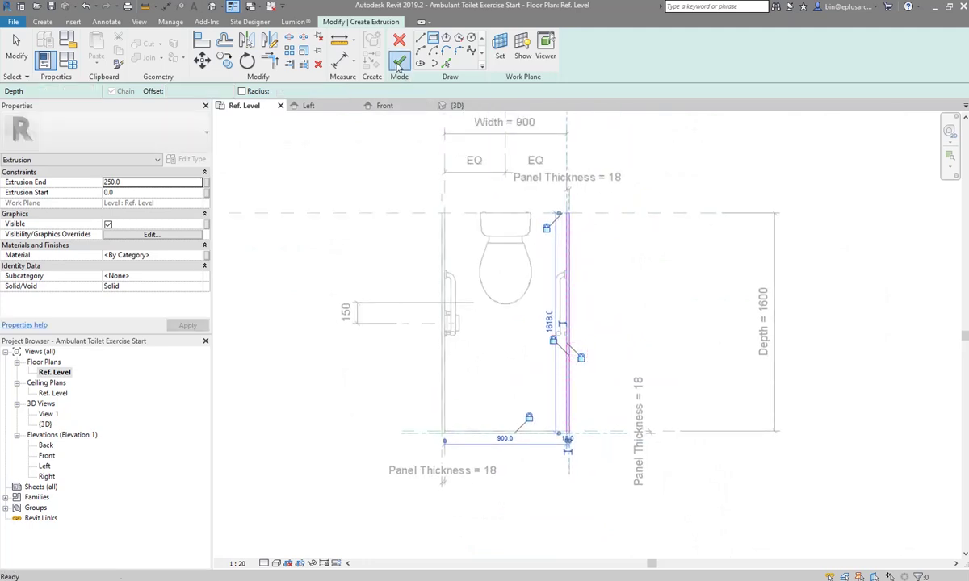
- In Front elevation, stretch the right panel to the headrail and lock it to the sill
double_click(47, 455)
left_click_drag(576, 421, 559, 194)
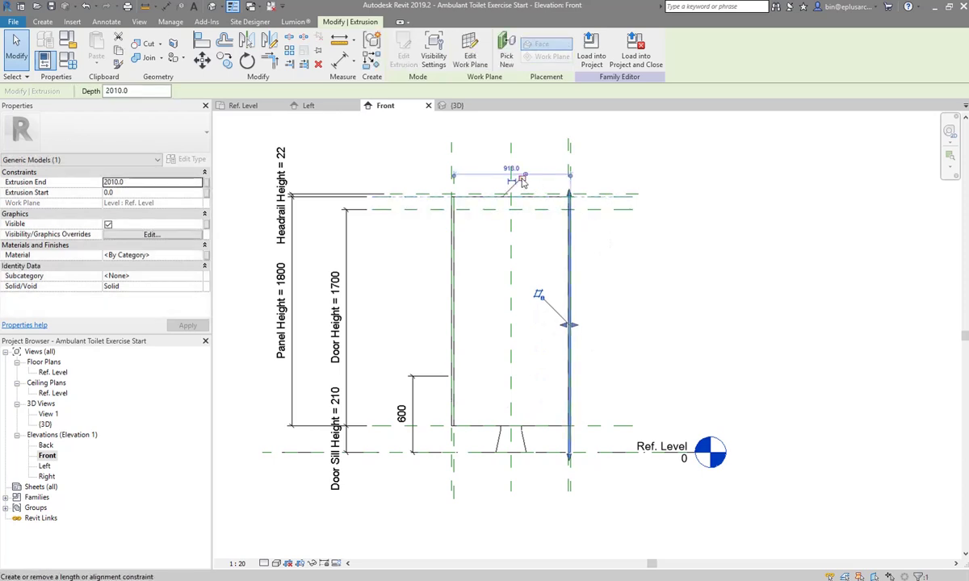
left_click_drag(569, 458, 569, 426)
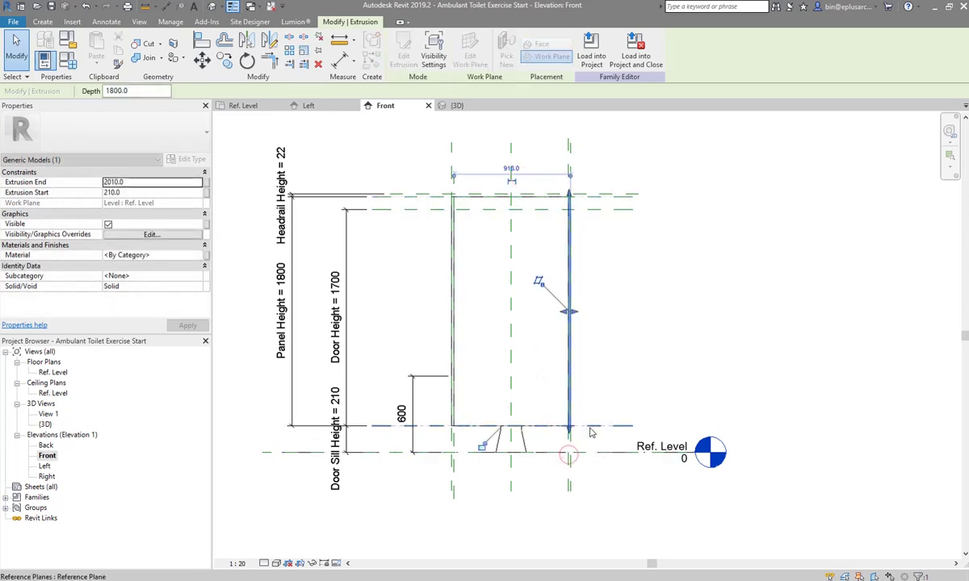
left_click(484, 447)
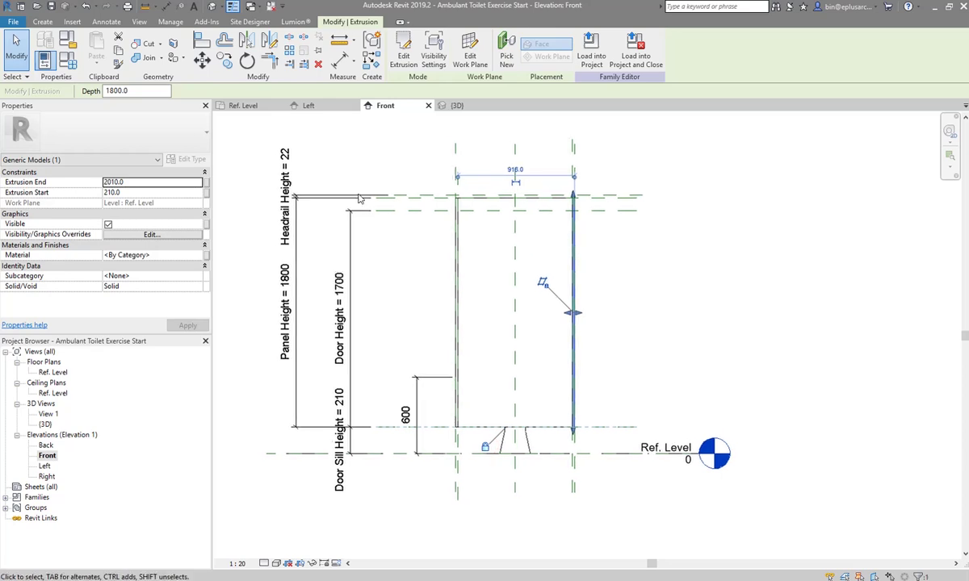
- Orbit the 3D view to inspect the three panels
left_click(457, 105)
key("Escape")
mouse_move(493, 281)
middle_mouse_down("shift")
mouse_move(564, 320)
mouse_move(633, 321)
mouse_move(545, 325)
middle_mouse_up("shift")
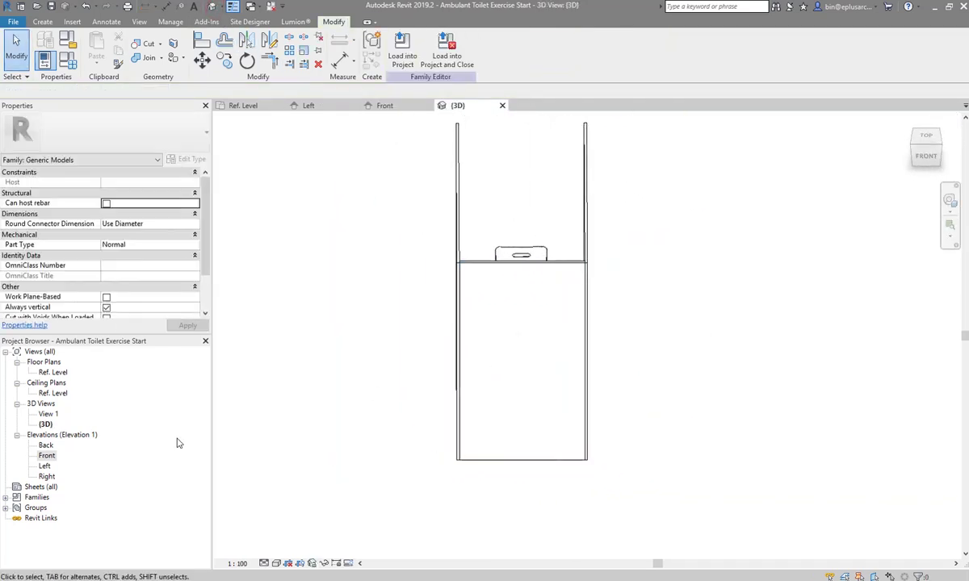
- In the Ref. Level plan, draw a vertical reference plane inside the cubicle near the front panel
double_click(50, 373)
scroll(430, 540, "up", 5)
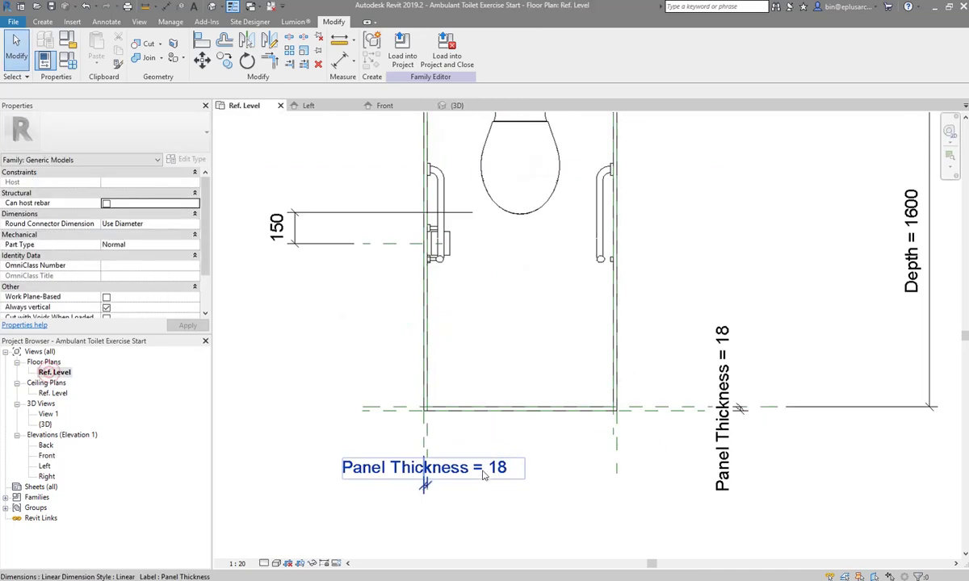
scroll(430, 418, "down", 1)
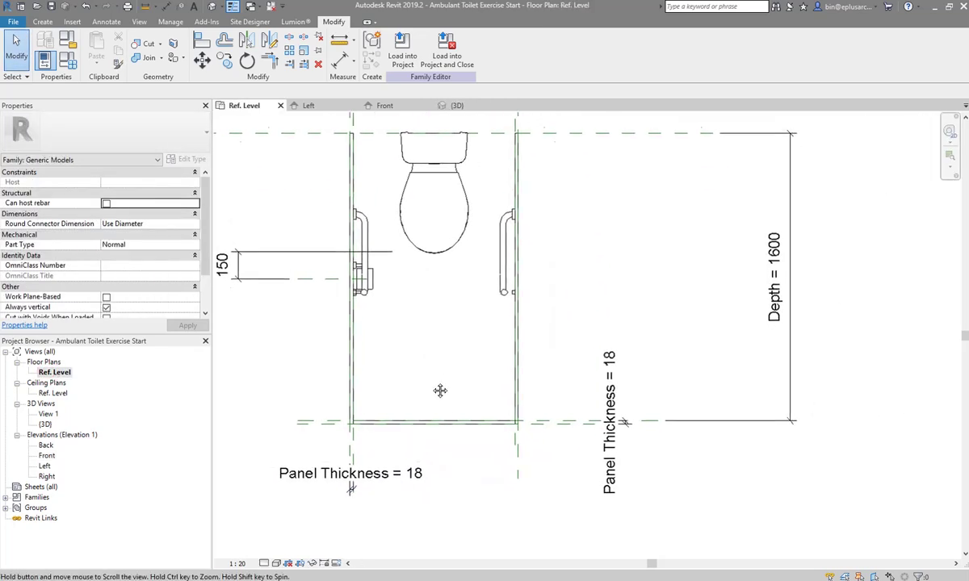
mouse_move(439, 392)
middle_mouse_down()
mouse_move(428, 421)
mouse_move(434, 411)
middle_mouse_up()
scroll(420, 415, "down", 1)
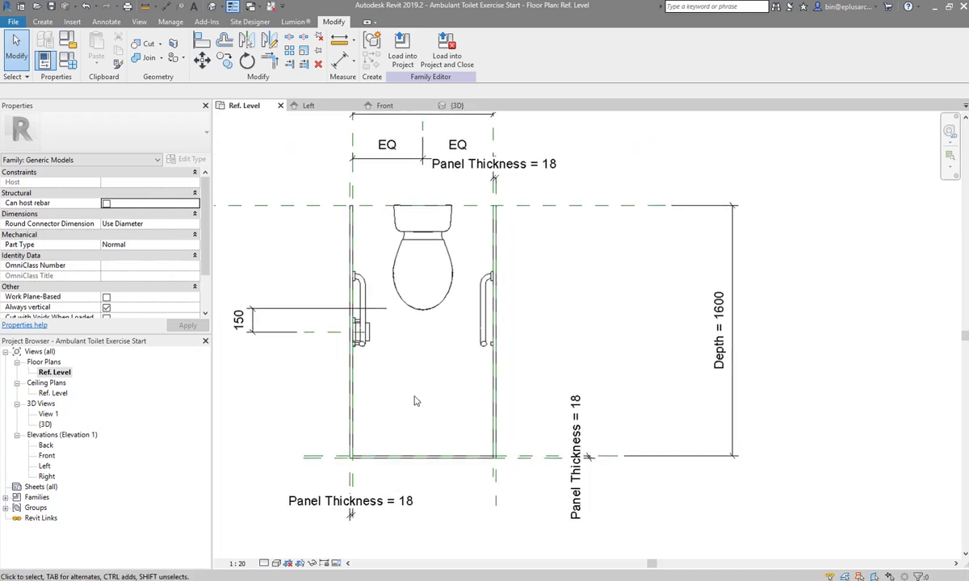
middle_click_drag(424, 398, 427, 419)
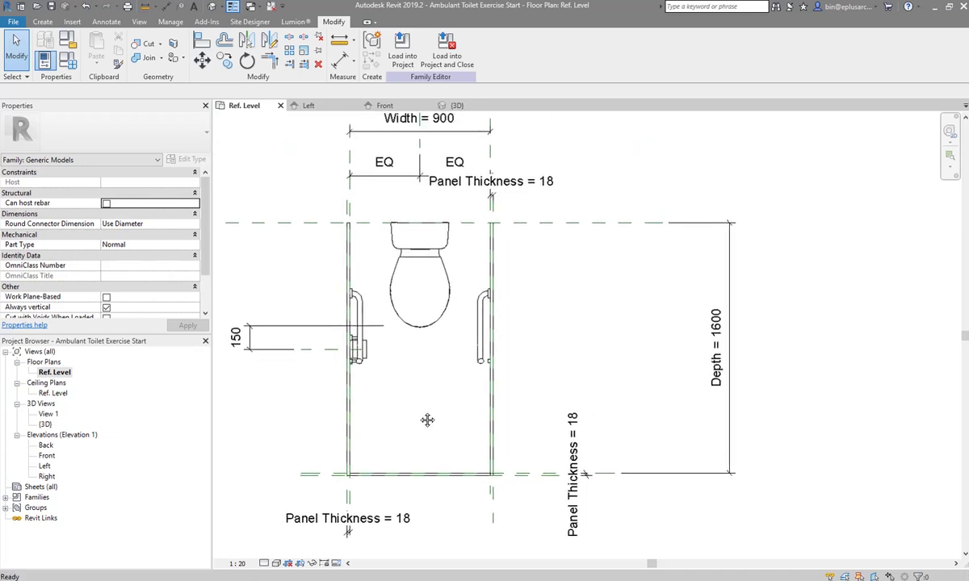
left_click(42, 22)
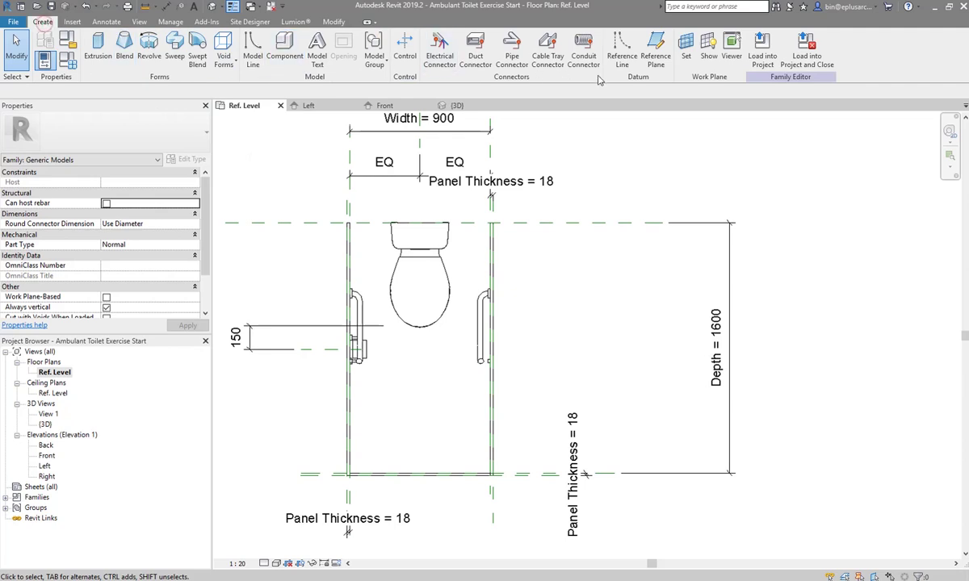
left_click(613, 49)
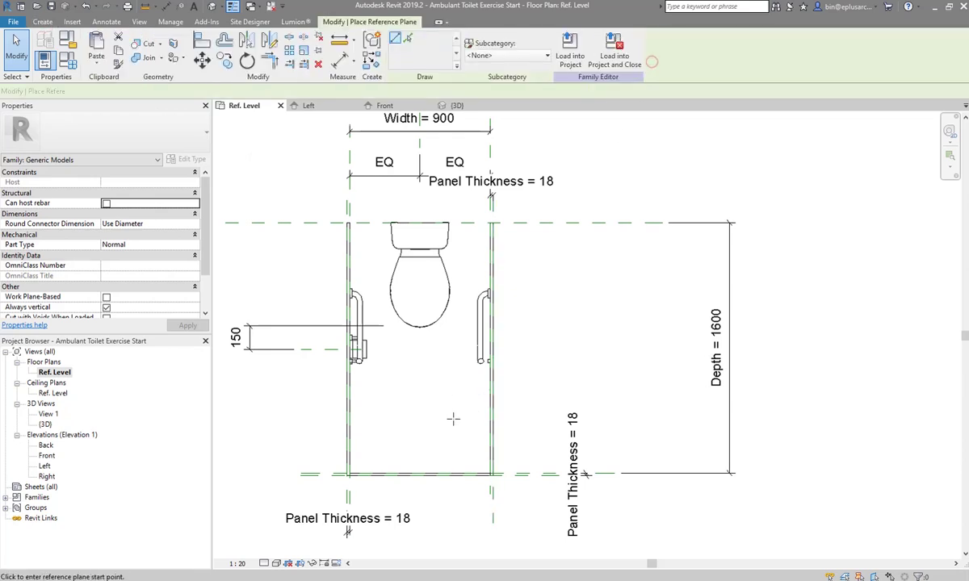
left_click(384, 453)
left_click(459, 456)
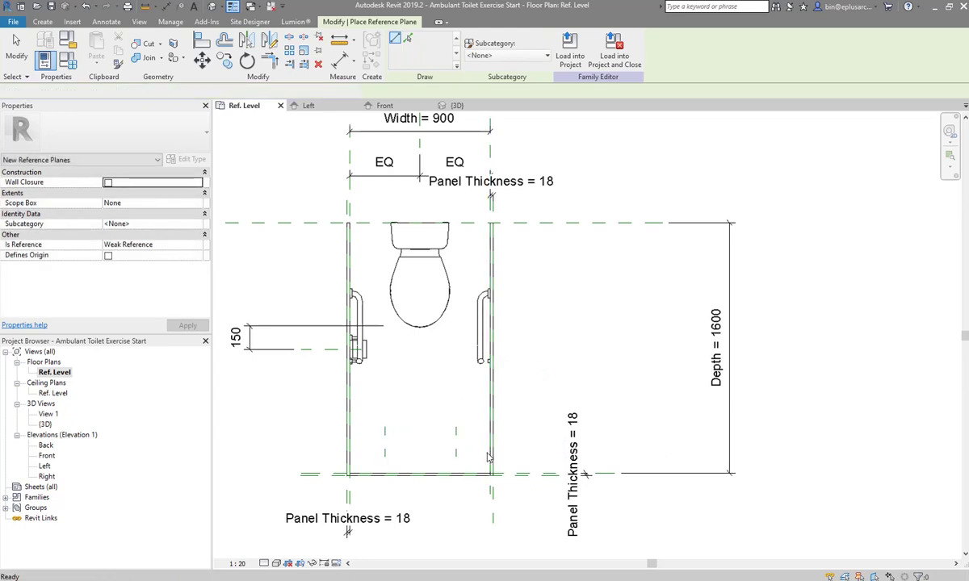
- Dimension the centre reference plane to the right (230) and left (225) opening planes
key("d")
key("i")
left_click(420, 145)
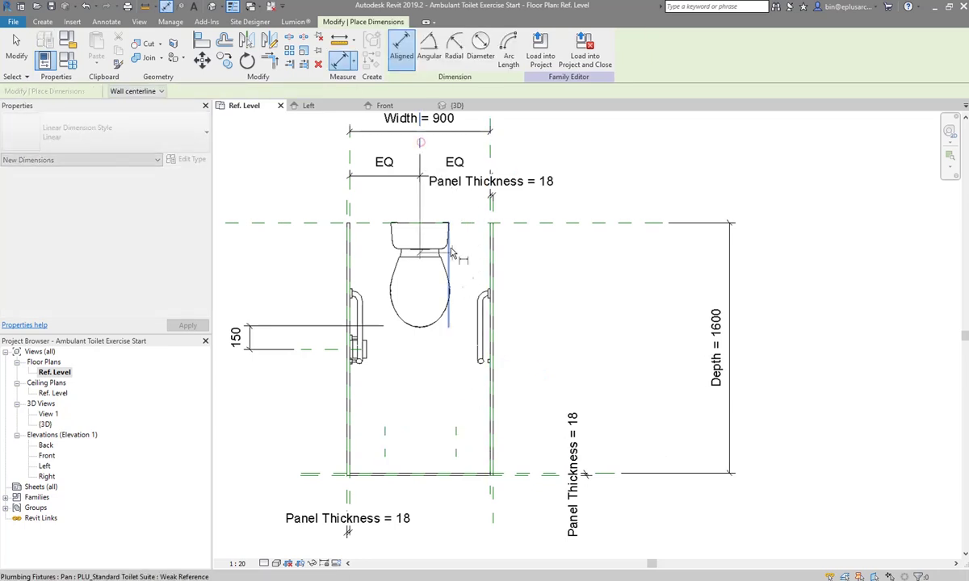
middle_click_drag(474, 511, 471, 476)
scroll(471, 476, "down", 1)
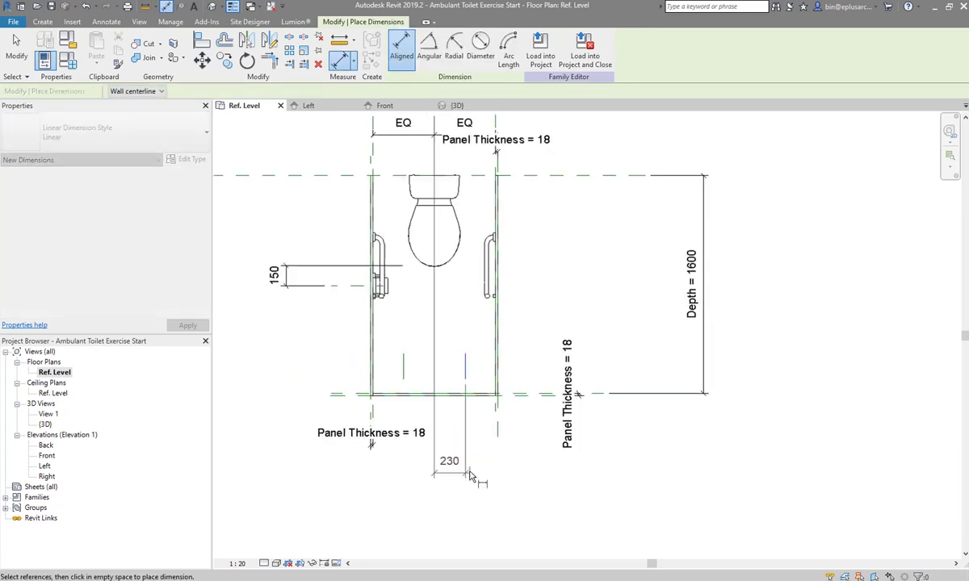
left_click(474, 494)
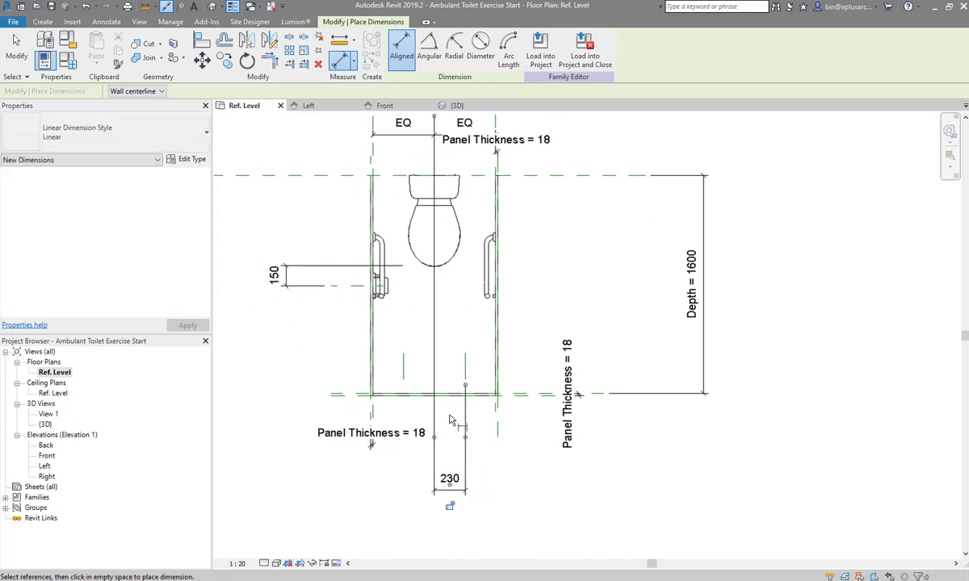
scroll(443, 322, "down", 1)
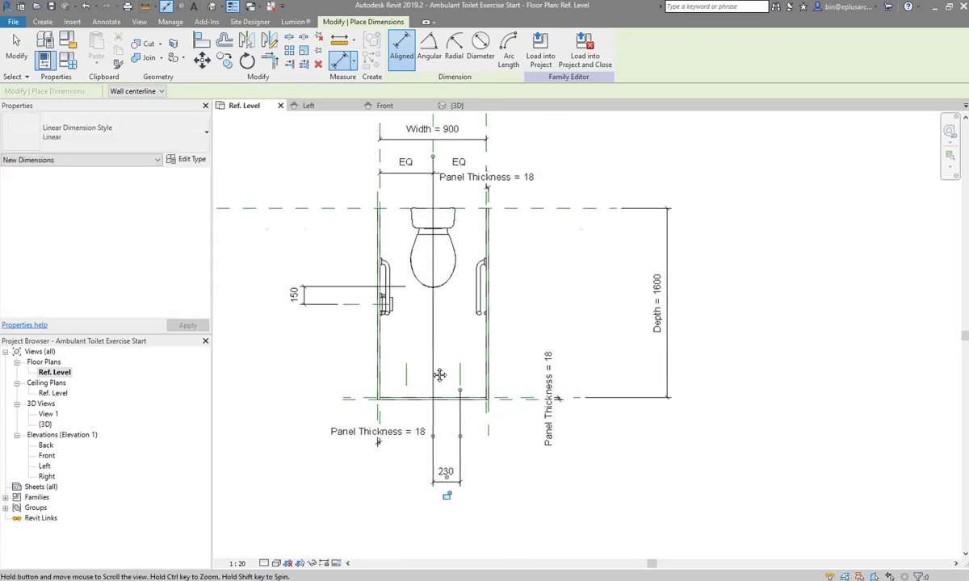
left_click(432, 173)
left_click(403, 399)
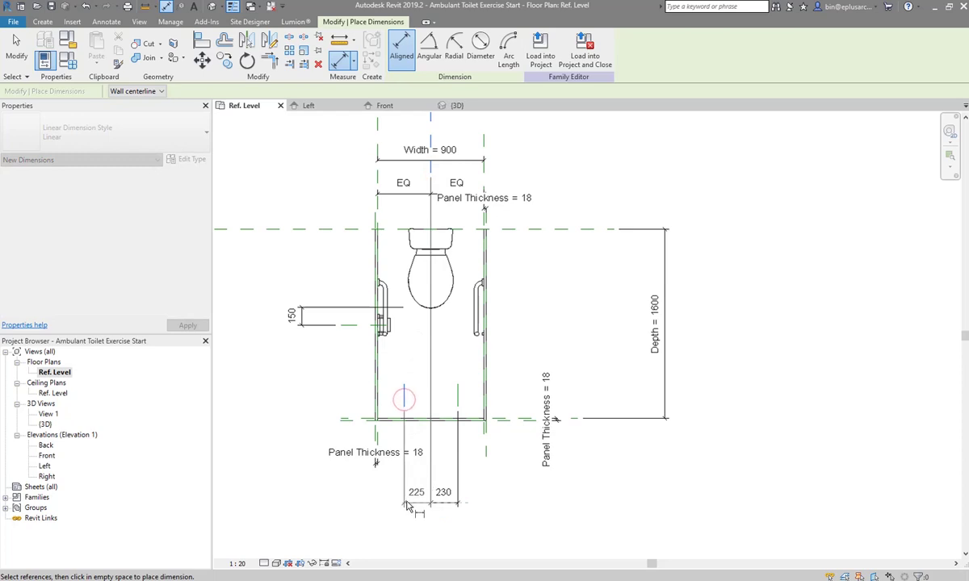
left_click(408, 506)
key("Escape")
key("Escape")
- Change both opening-plane distances from the centre line to 353
left_click(458, 407)
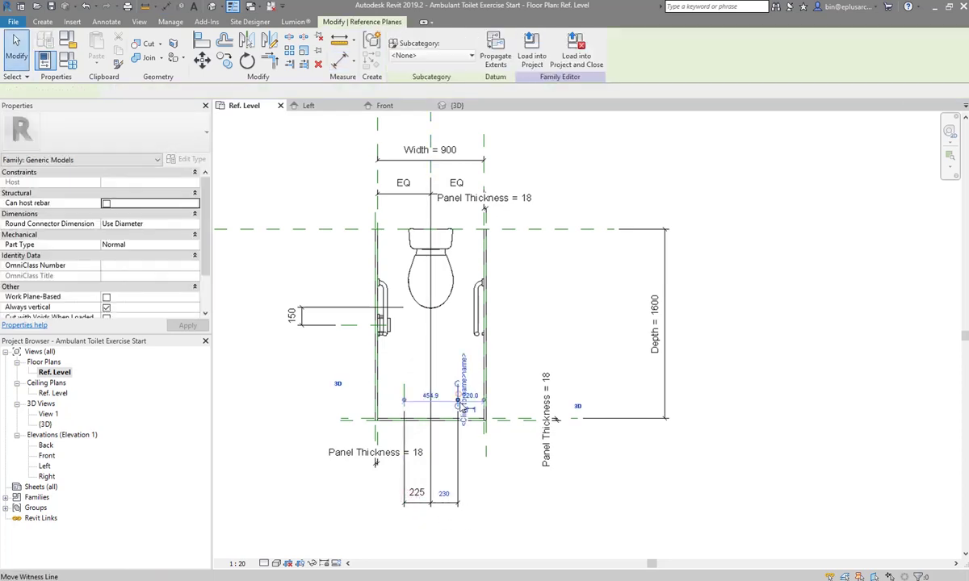
left_click(445, 494)
type("=705/2")
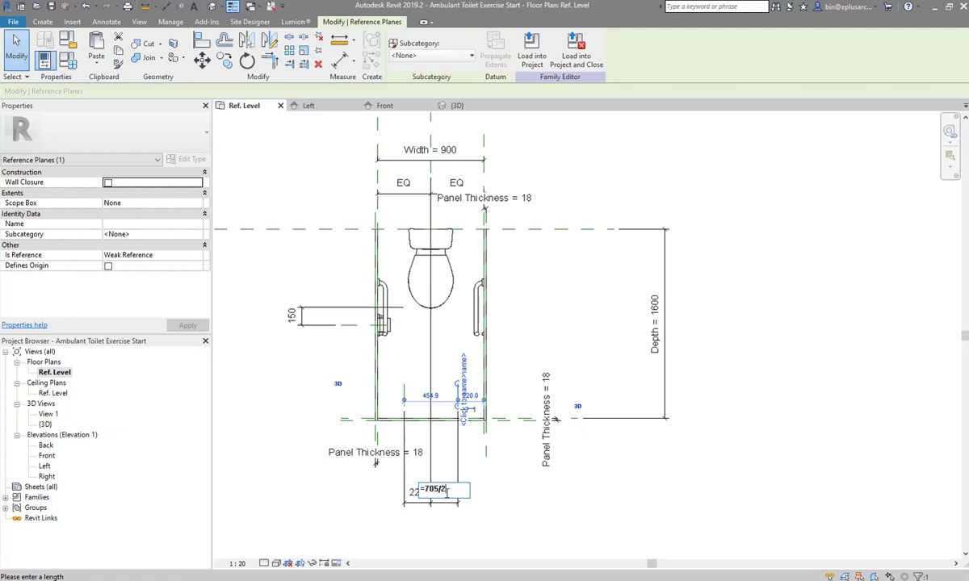
key("Return")
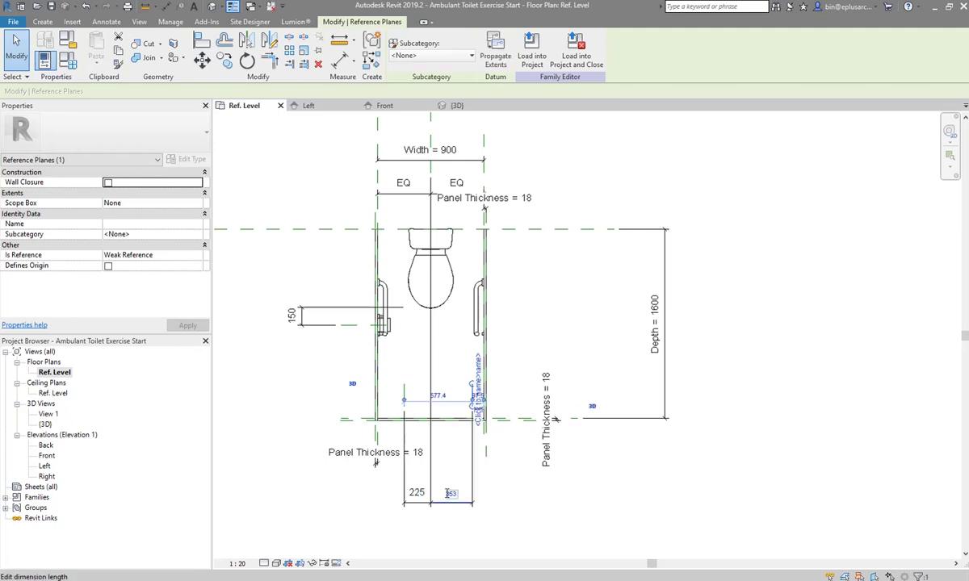
left_click(405, 404)
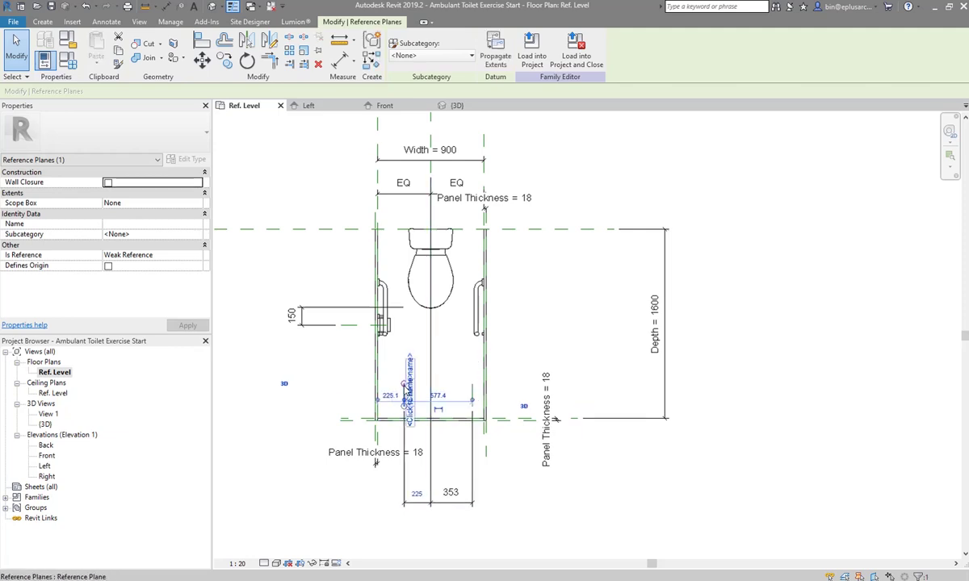
left_click(418, 492)
type("=705/")
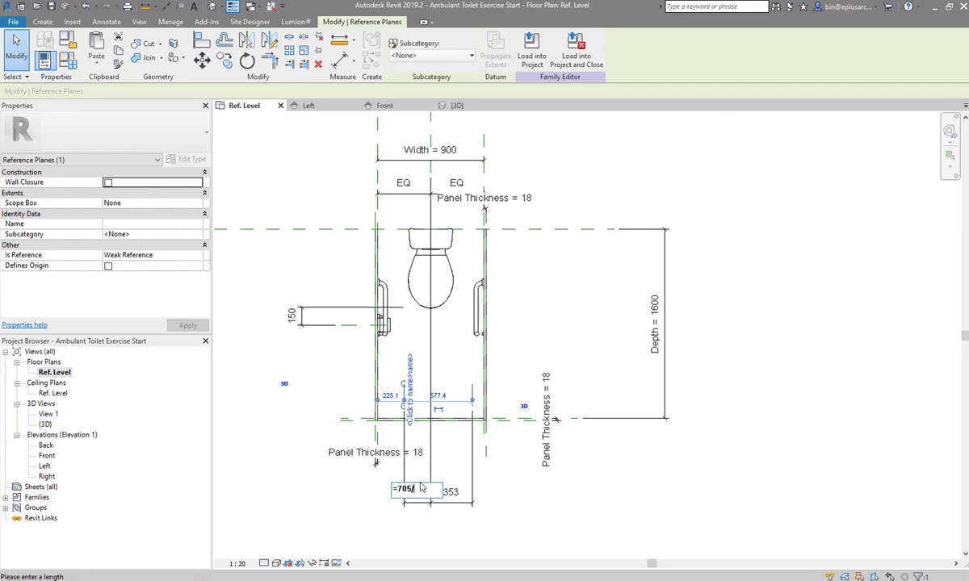
type("2")
key("Return")
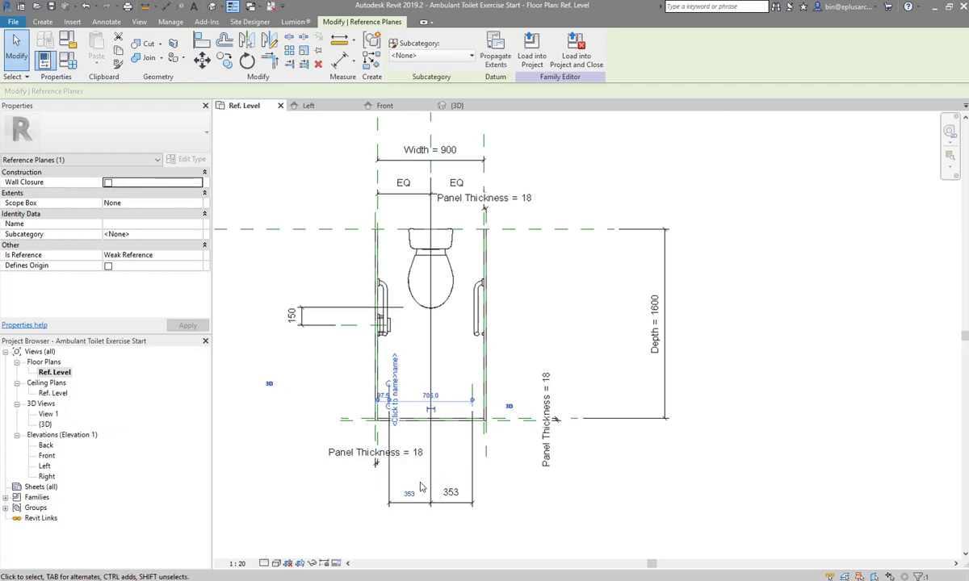
left_click(494, 525)
left_click(454, 504)
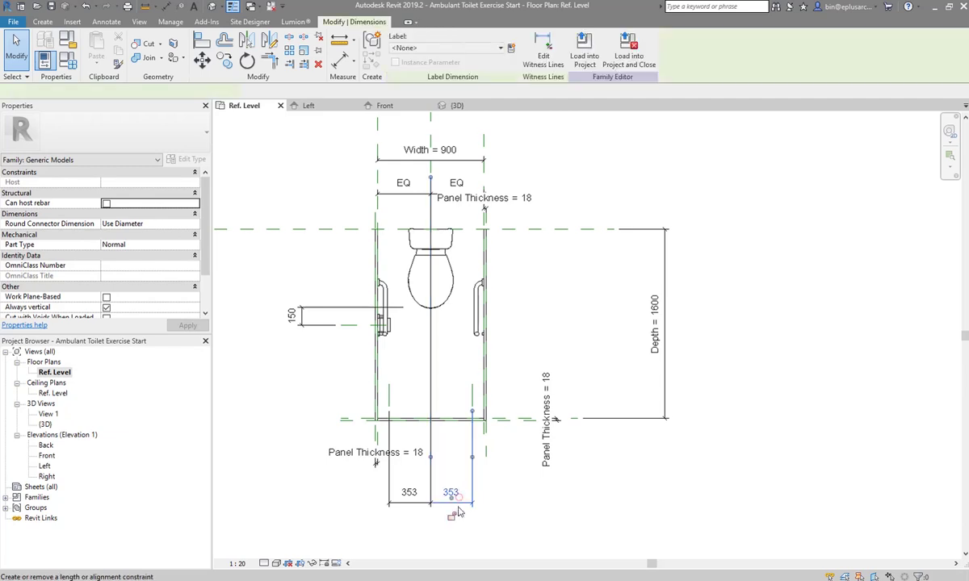
left_click(409, 502)
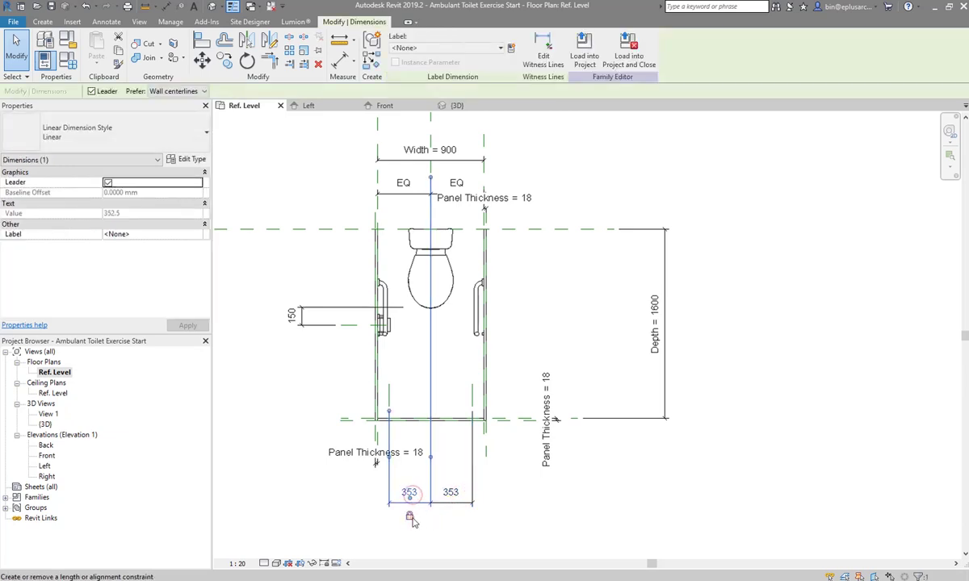
scroll(408, 516, "up", 1)
key("Escape")
scroll(424, 427, "up", 2)
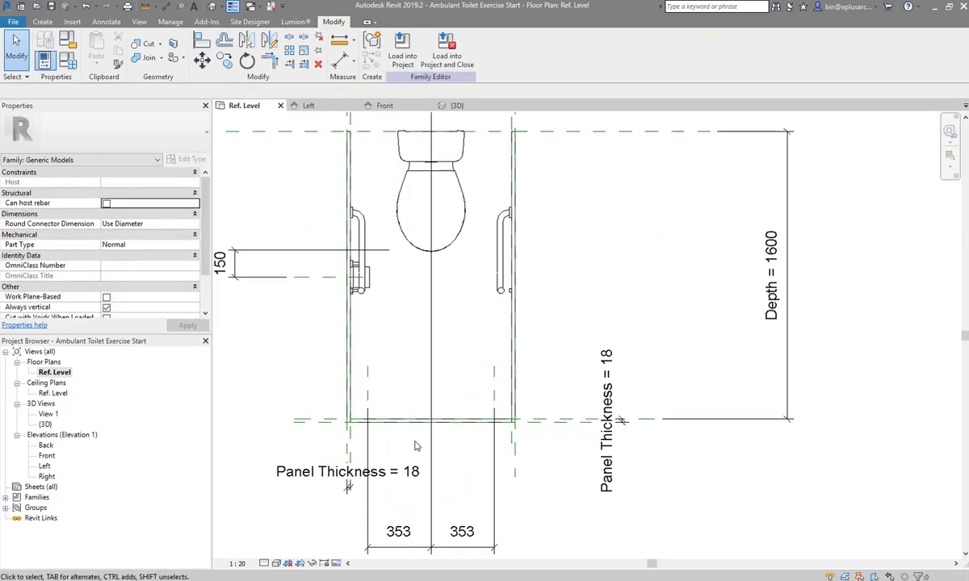
middle_click_drag(416, 446, 415, 439)
- Drag the right opening reference plane's end grip down past the front panel line
left_click(384, 388)
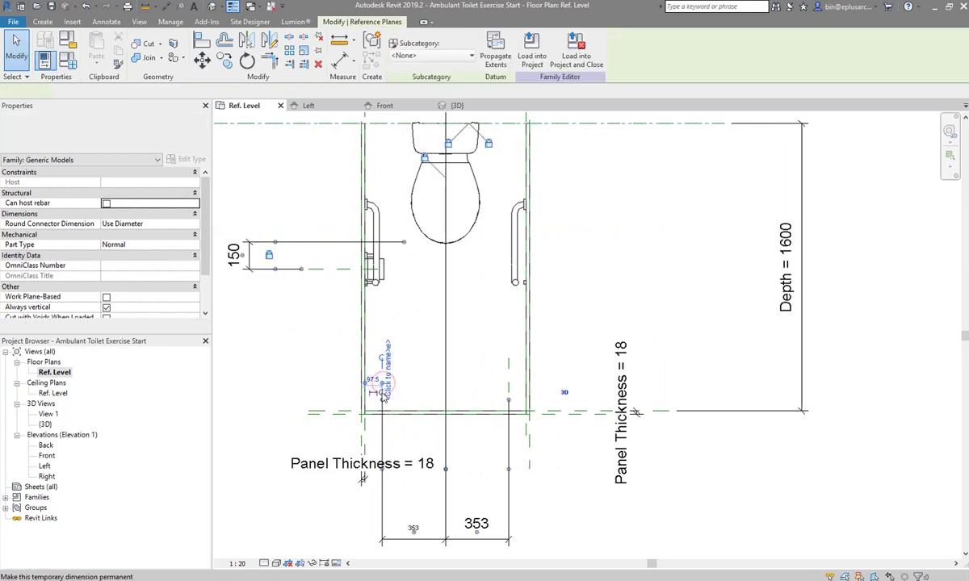
key("Escape")
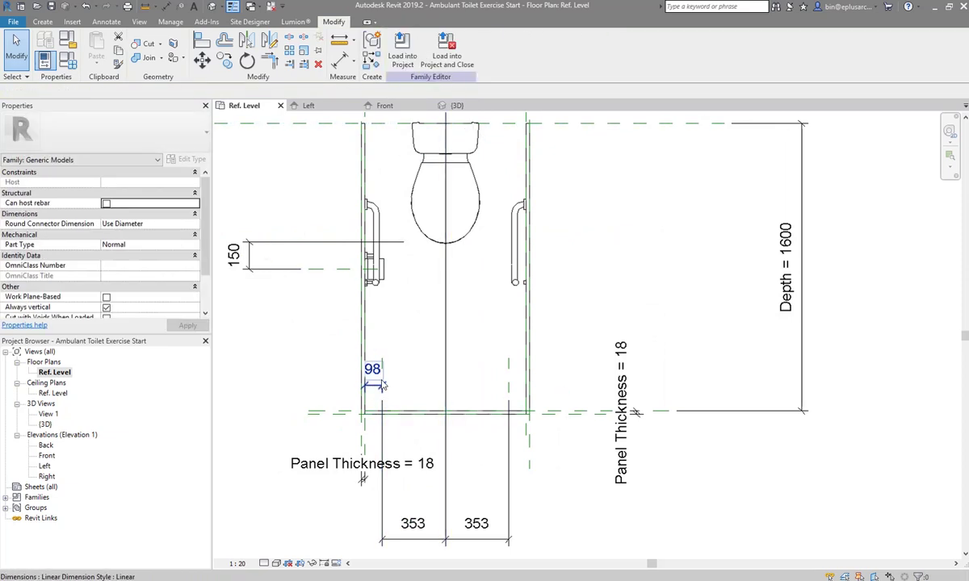
left_click(380, 386)
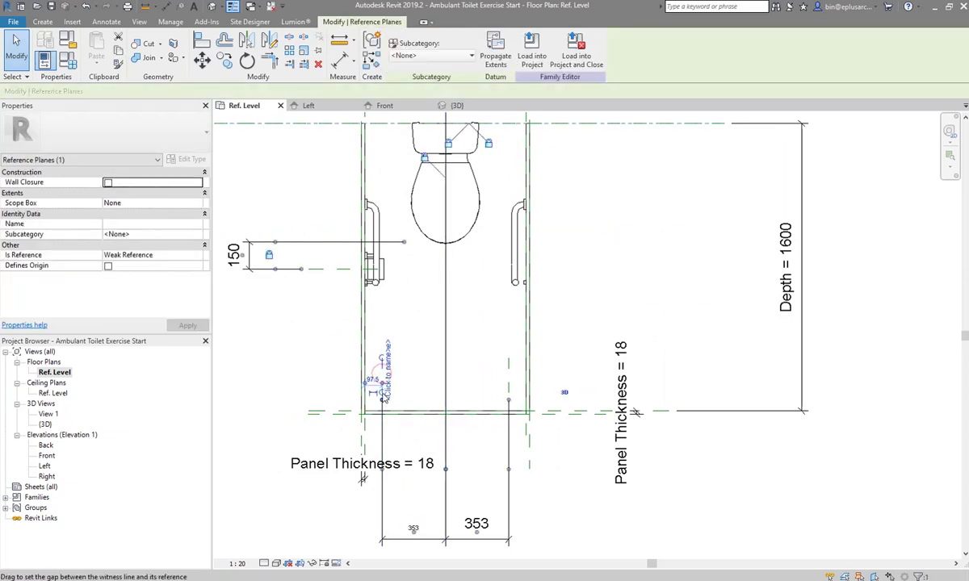
key("Escape")
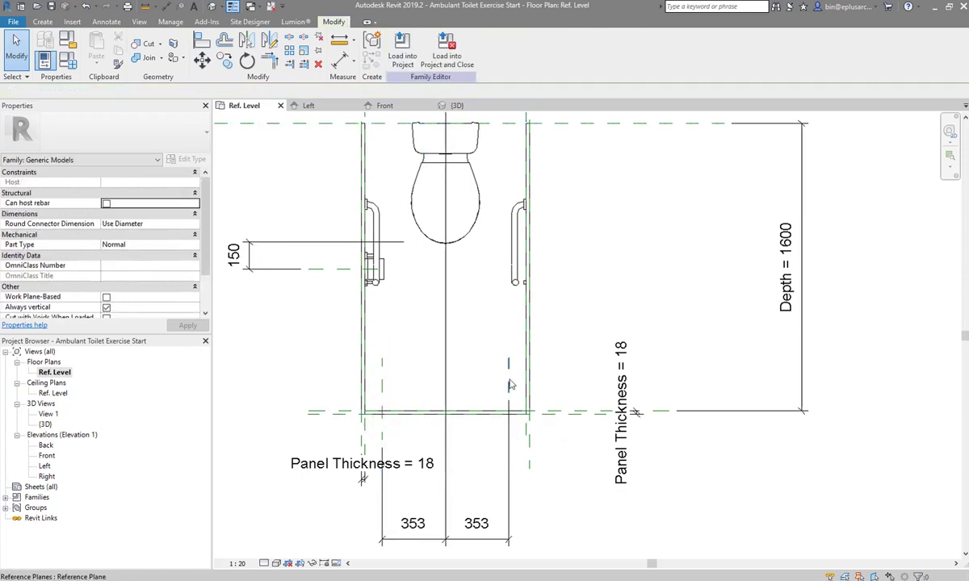
left_click(510, 392)
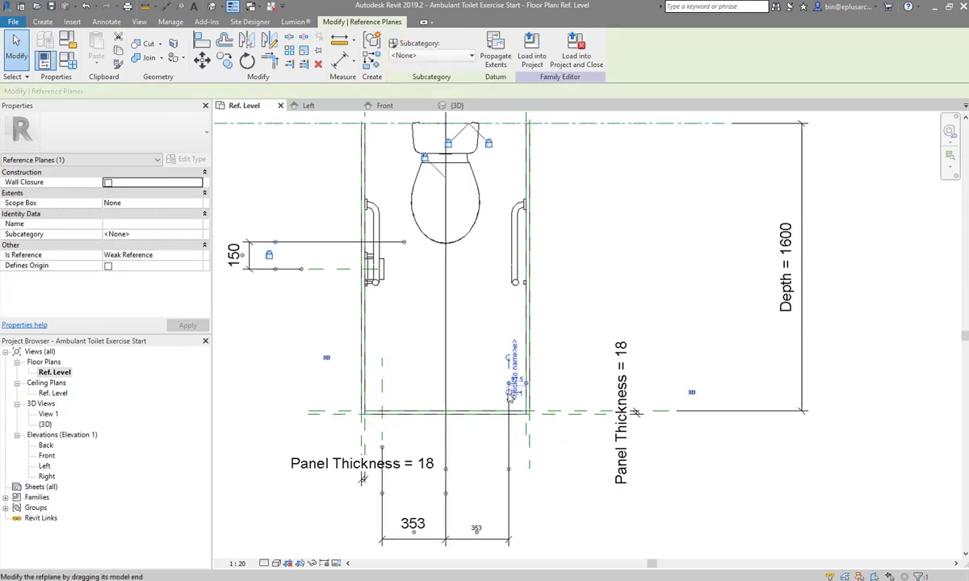
scroll(510, 394, "up", 1)
scroll(508, 394, "up", 2)
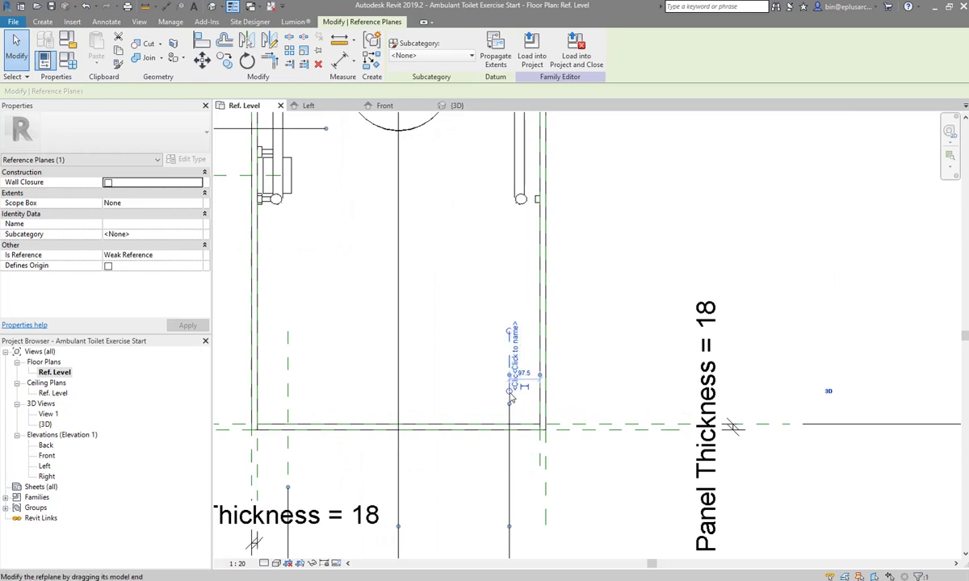
left_click_drag(510, 398, 507, 475)
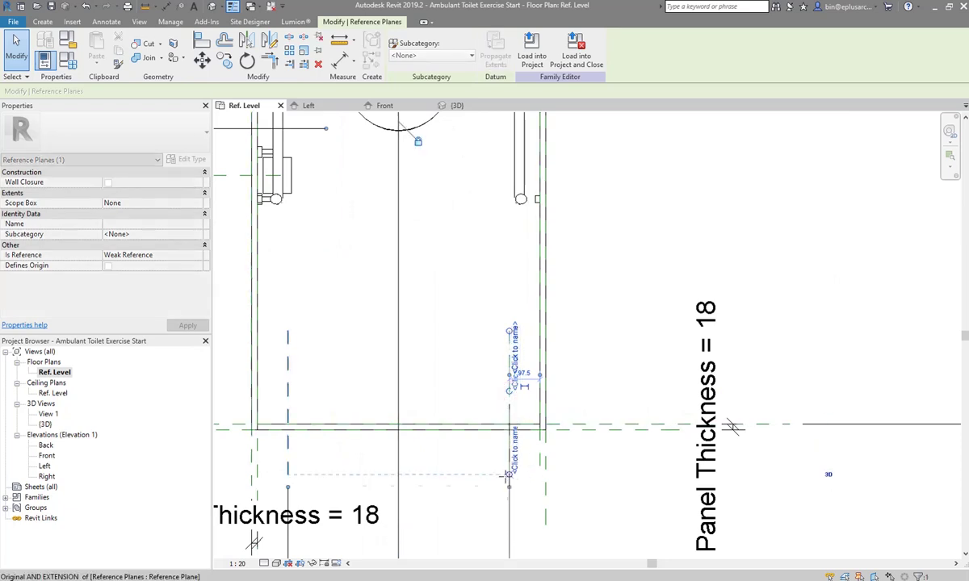
scroll(507, 475, "down", 2)
left_click(496, 454)
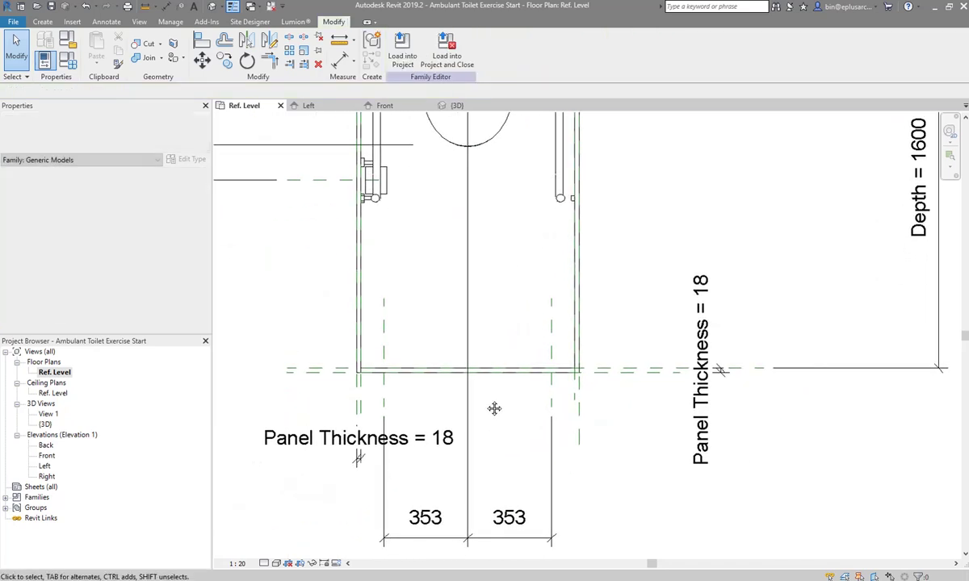
- Reshape the front panel sketch with opening-plane lines, a split and trimmed corners
left_click(417, 375)
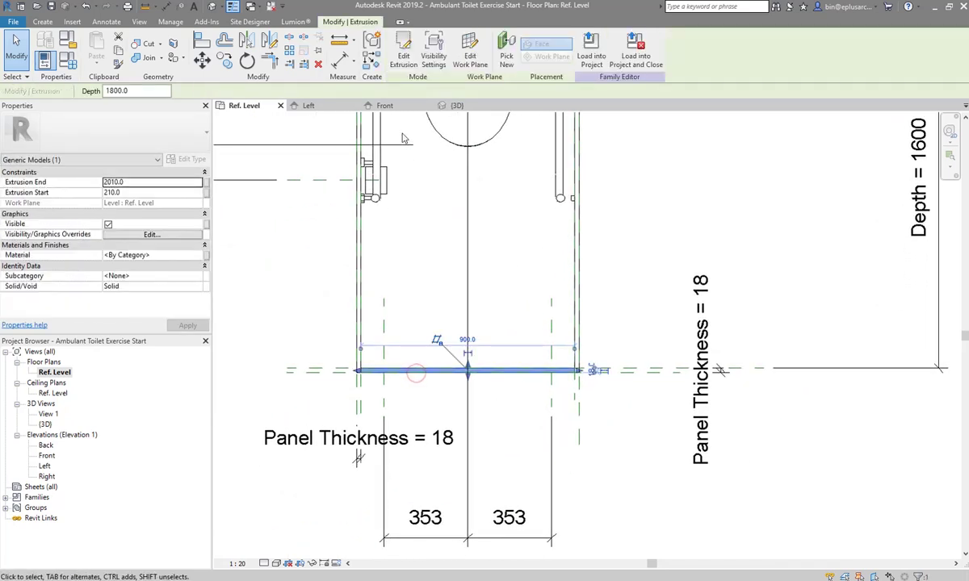
left_click(400, 58)
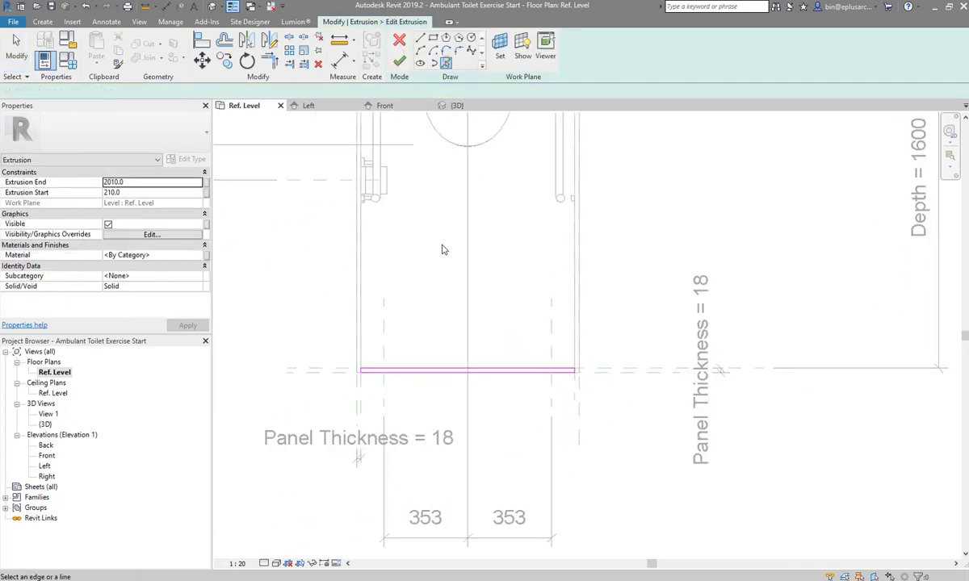
left_click(384, 325)
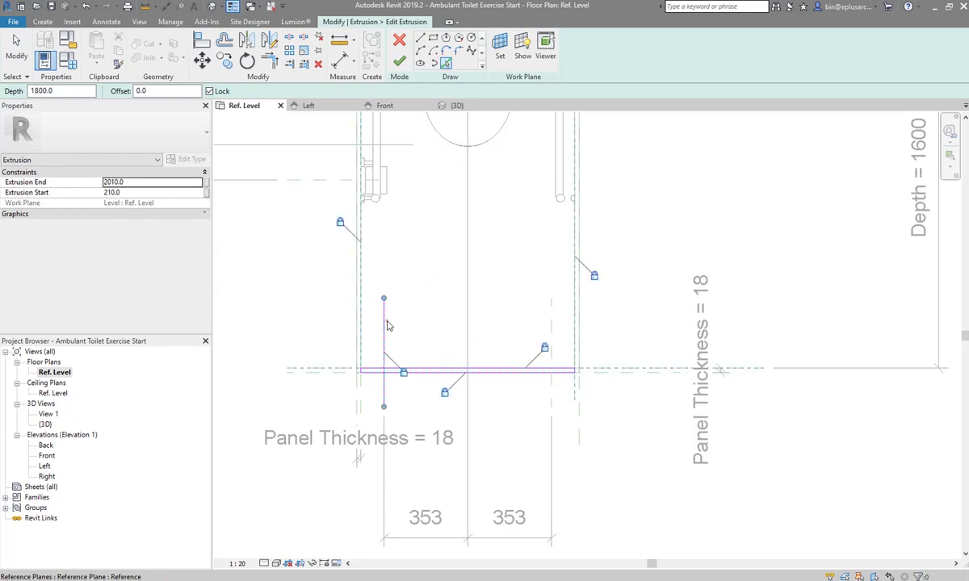
left_click(552, 316)
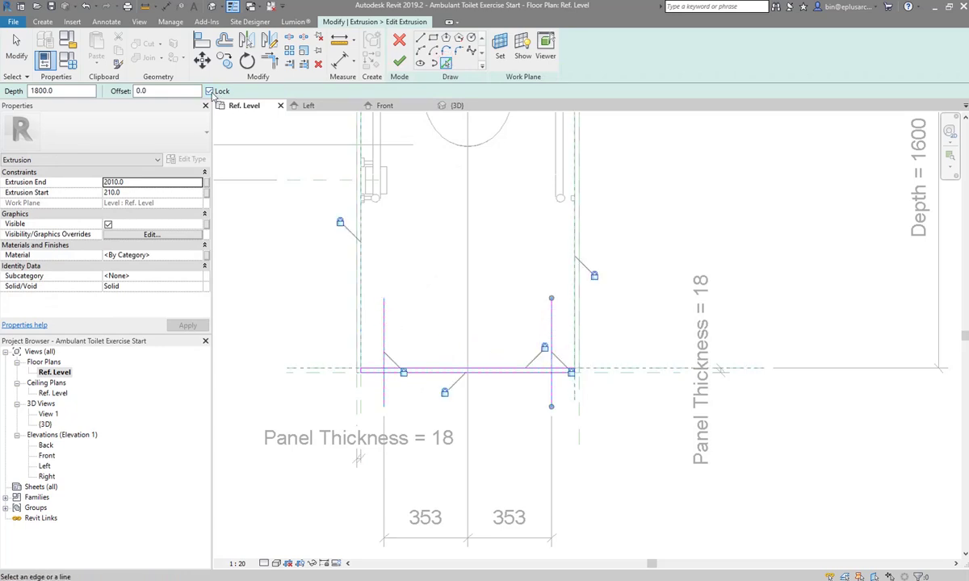
scroll(418, 375, "up", 3)
scroll(400, 384, "up", 1)
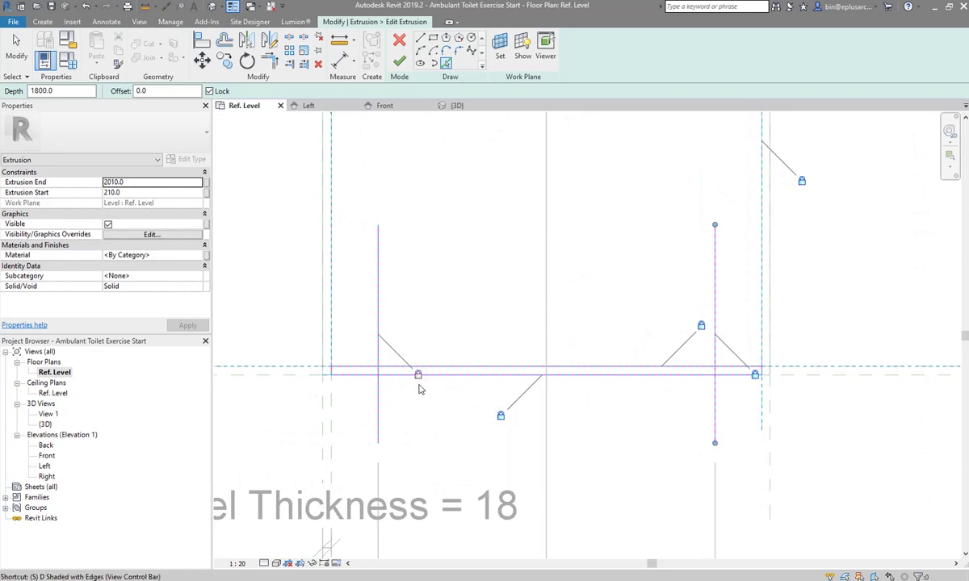
key("s")
key("l")
left_click(459, 373)
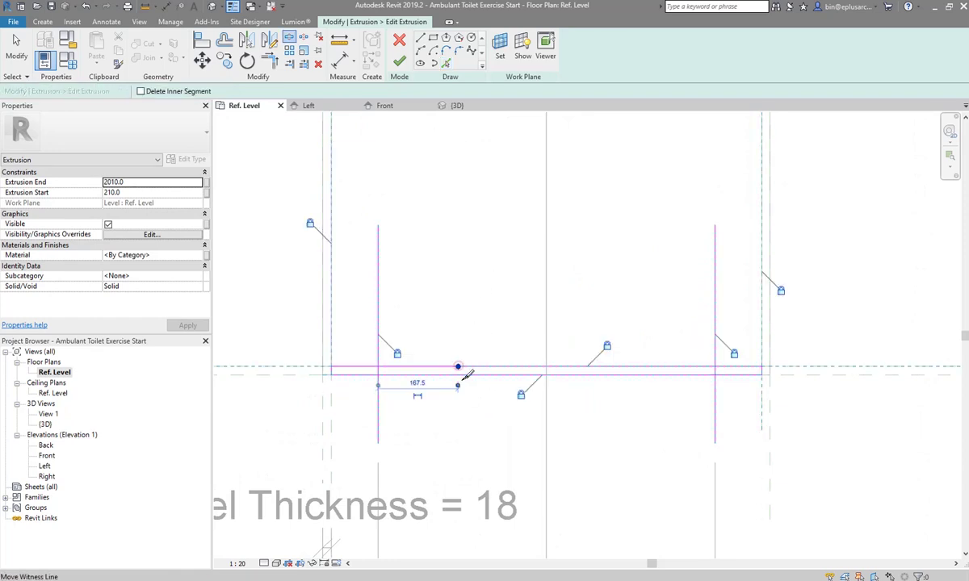
key("t")
key("r")
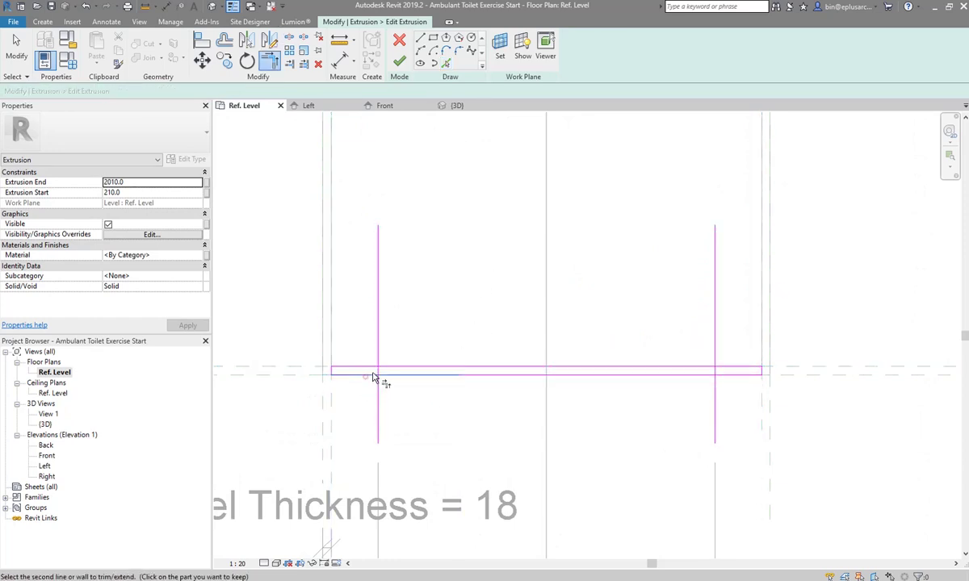
left_click(381, 374)
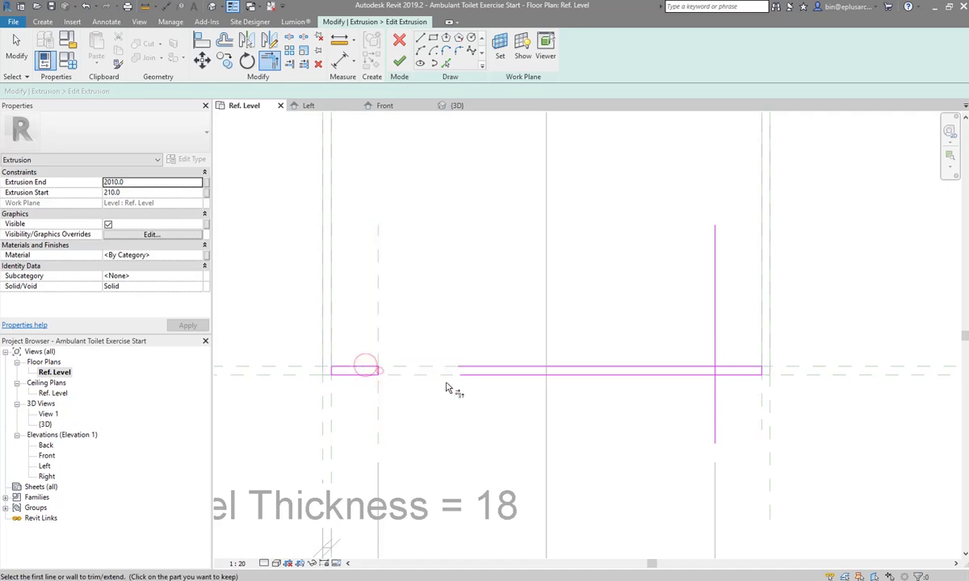
left_click(726, 368)
left_click(716, 373)
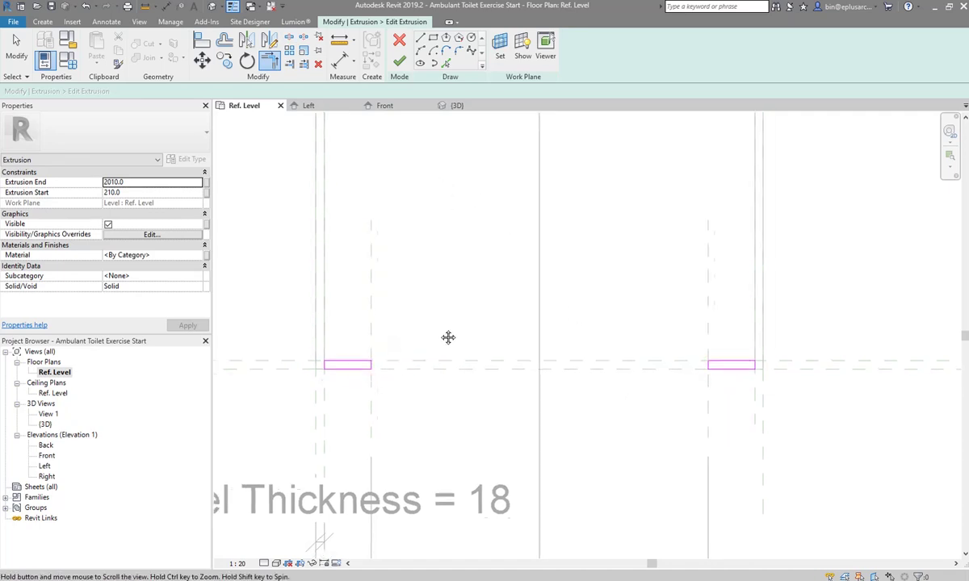
middle_click_drag(448, 337, 439, 330)
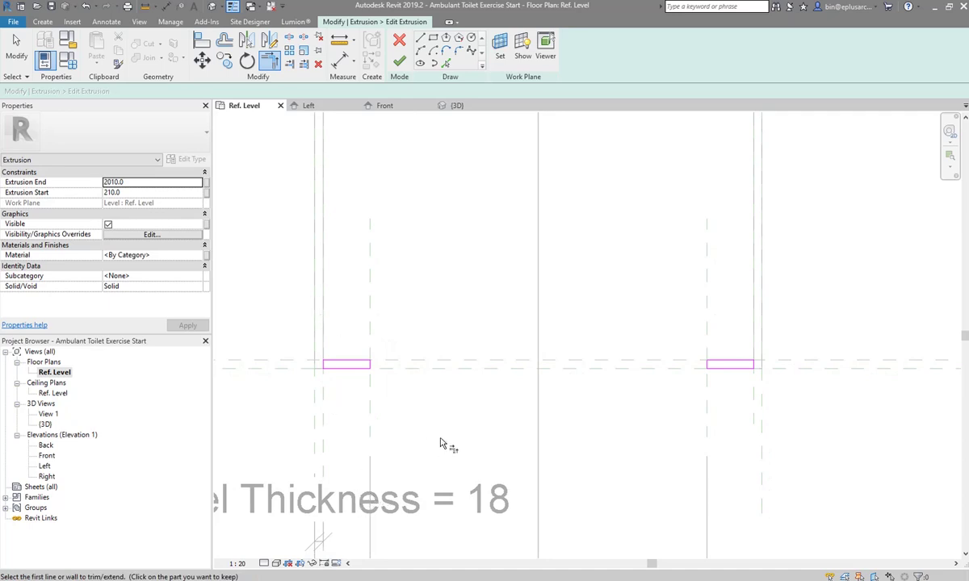
- Turn on Automatic Sketch Dimensions in the view's annotation visibility settings
key("v")
key("v")
left_click(422, 159)
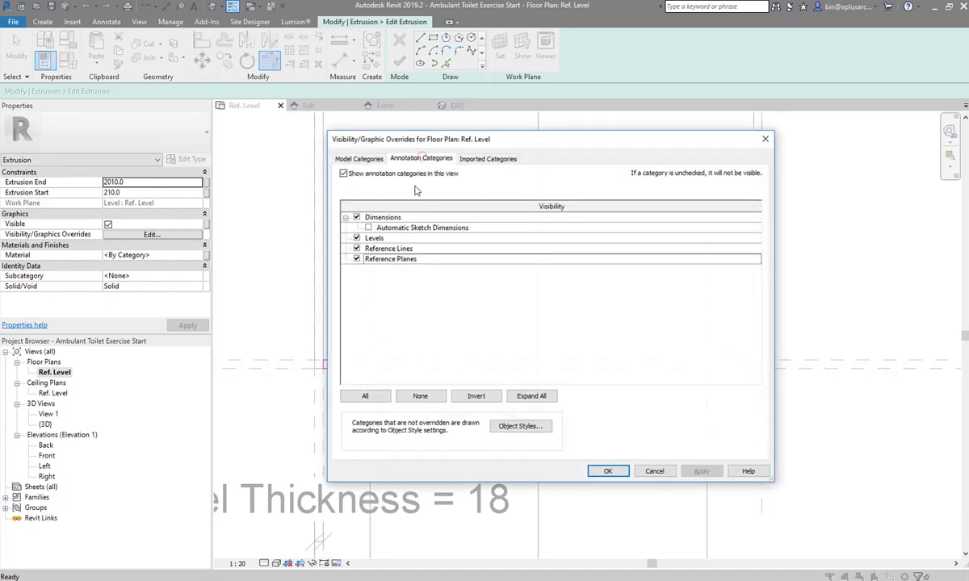
left_click(368, 228)
left_click(609, 471)
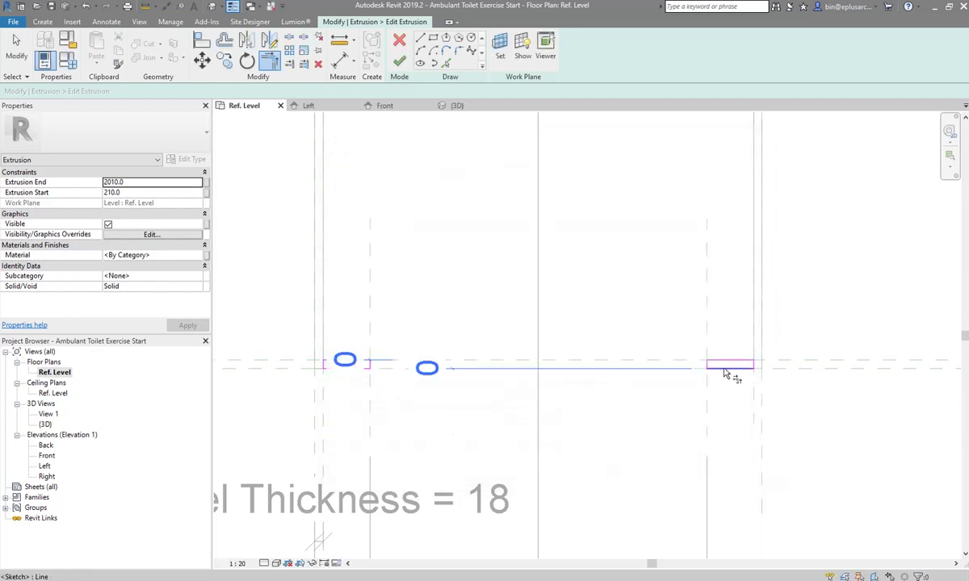
- Align and lock the sketch edges to both opening planes, then finish the extrusion
middle_click_drag(519, 400, 541, 395)
key("a")
key("l")
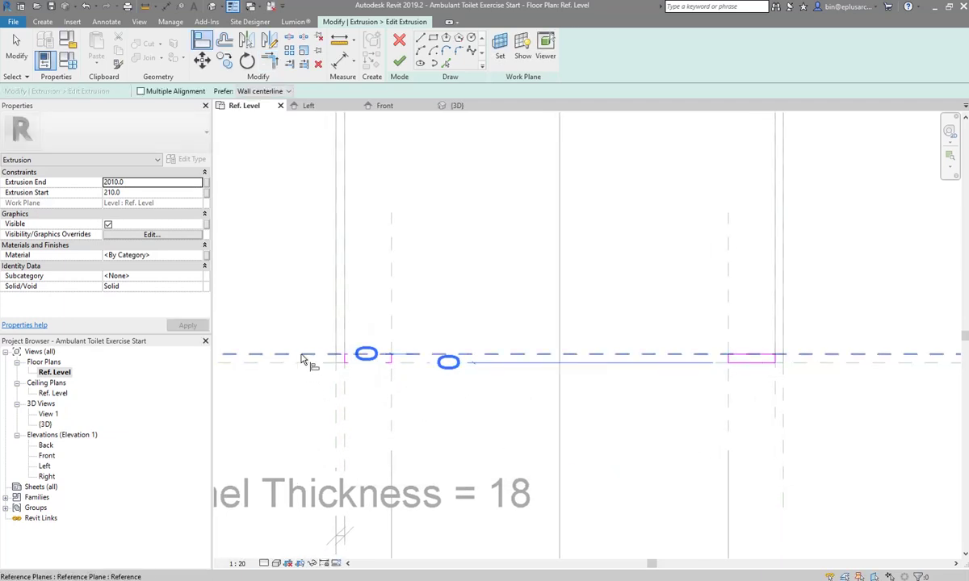
left_click(302, 355)
left_click(368, 358)
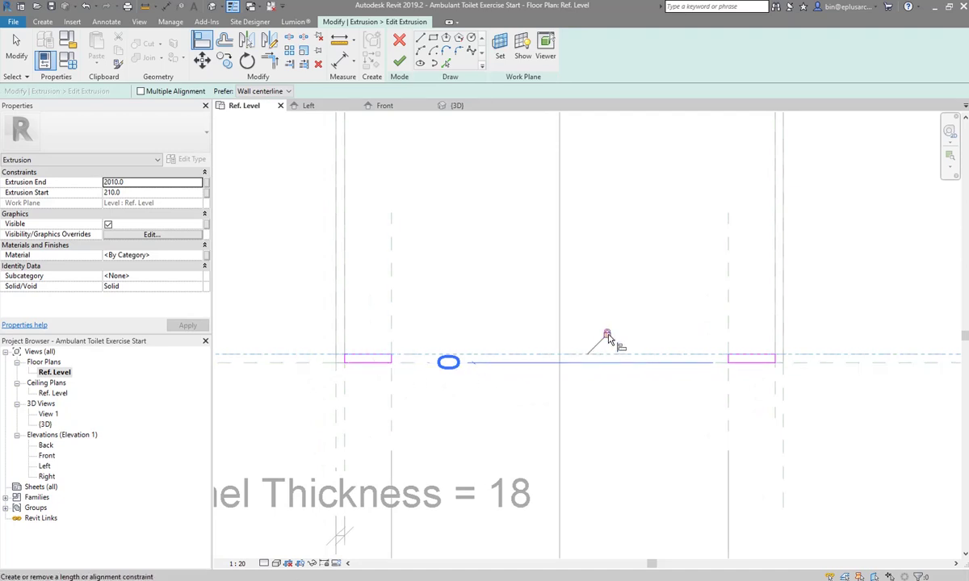
left_click(834, 365)
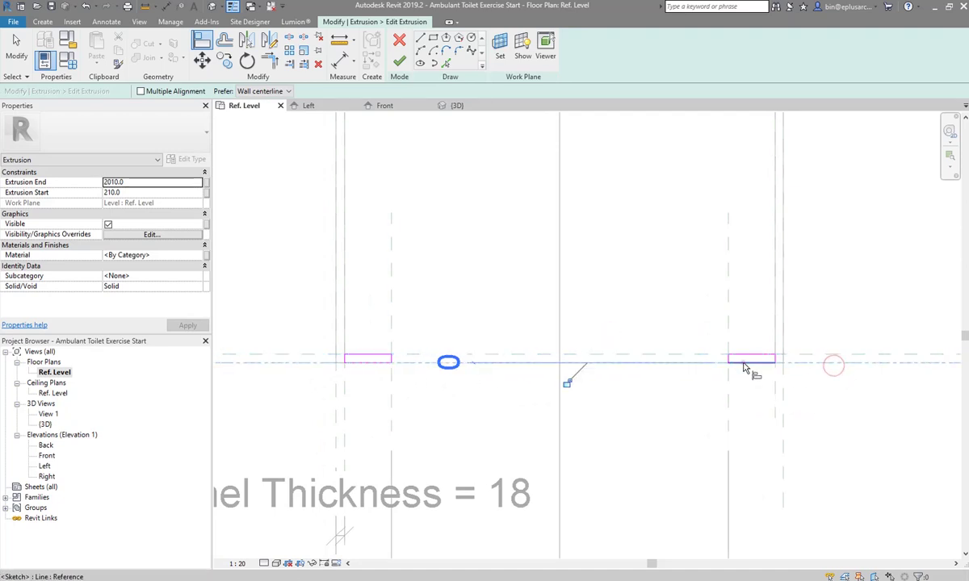
left_click(744, 368)
scroll(569, 384, "down", 2)
middle_click_drag(567, 389, 522, 388)
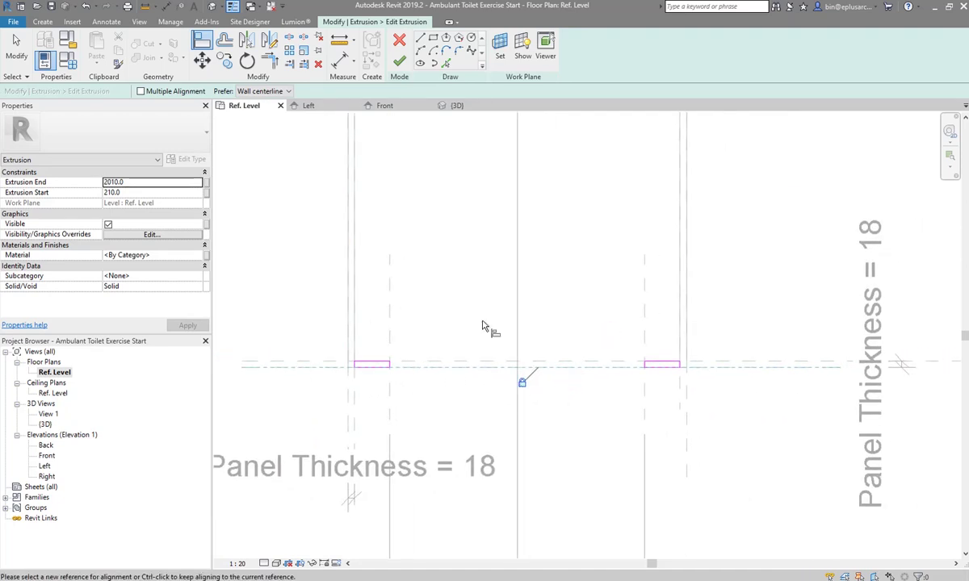
left_click(399, 62)
- Cancel a stray extrusion sketch and start a new 250-deep extrusion on Ref. Level
scroll(471, 284, "down", 1)
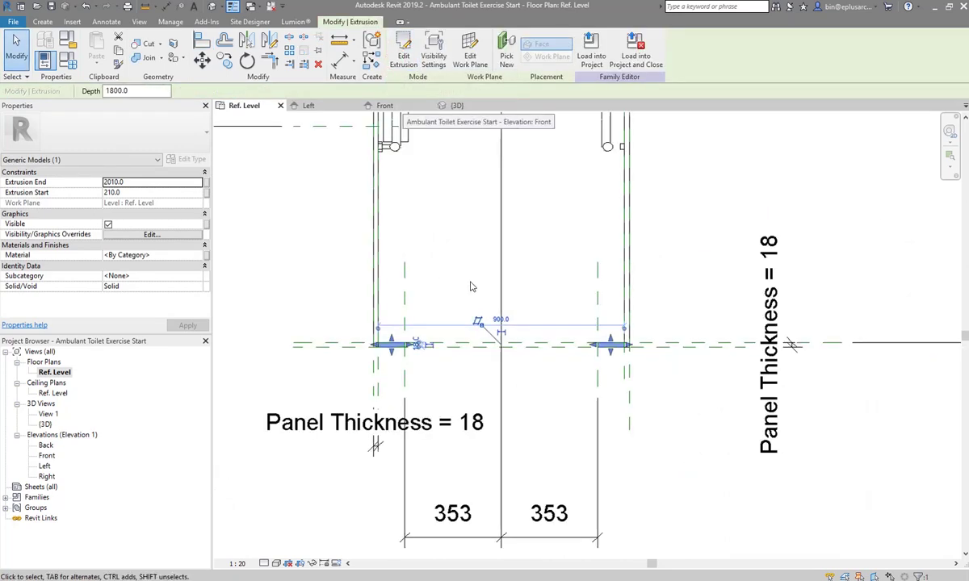
scroll(453, 296, "down", 1)
scroll(453, 296, "down", 1)
scroll(484, 363, "down", 1)
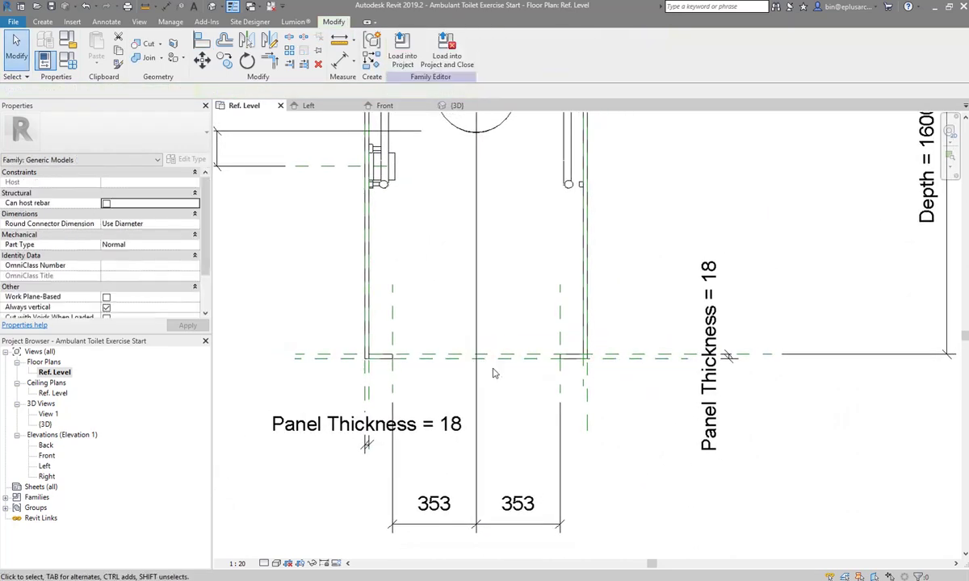
key("Escape")
scroll(452, 363, "up", 1)
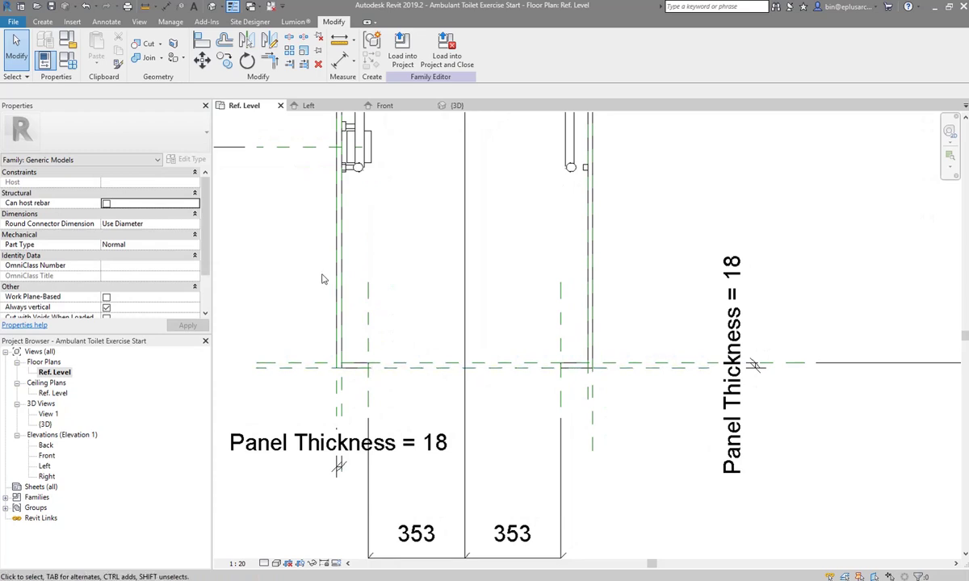
left_click(44, 22)
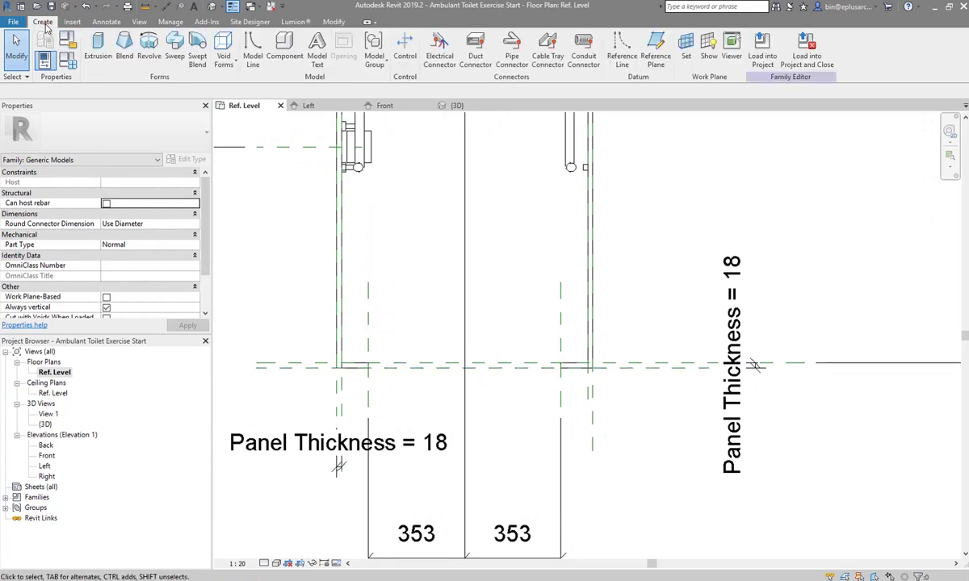
left_click(100, 59)
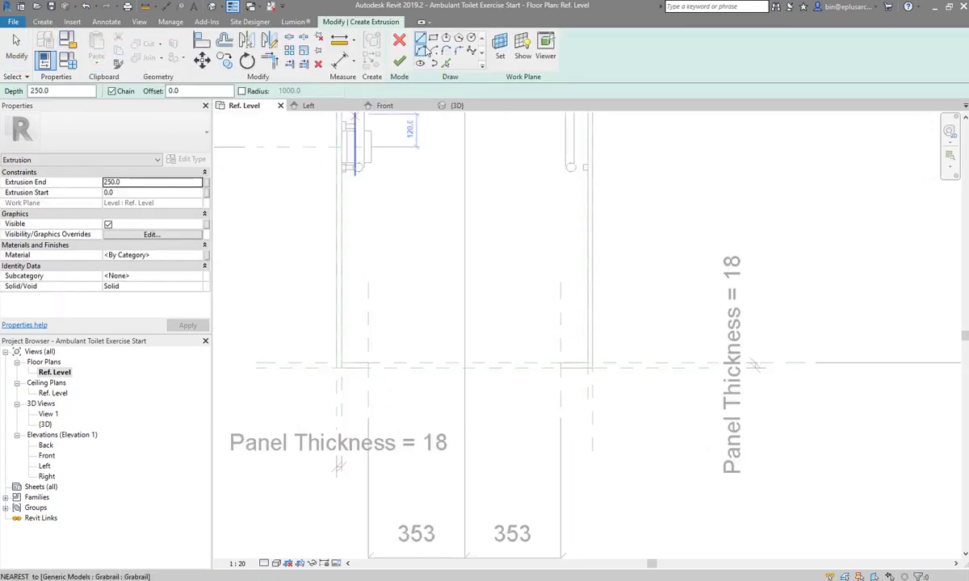
scroll(408, 365, "up", 2)
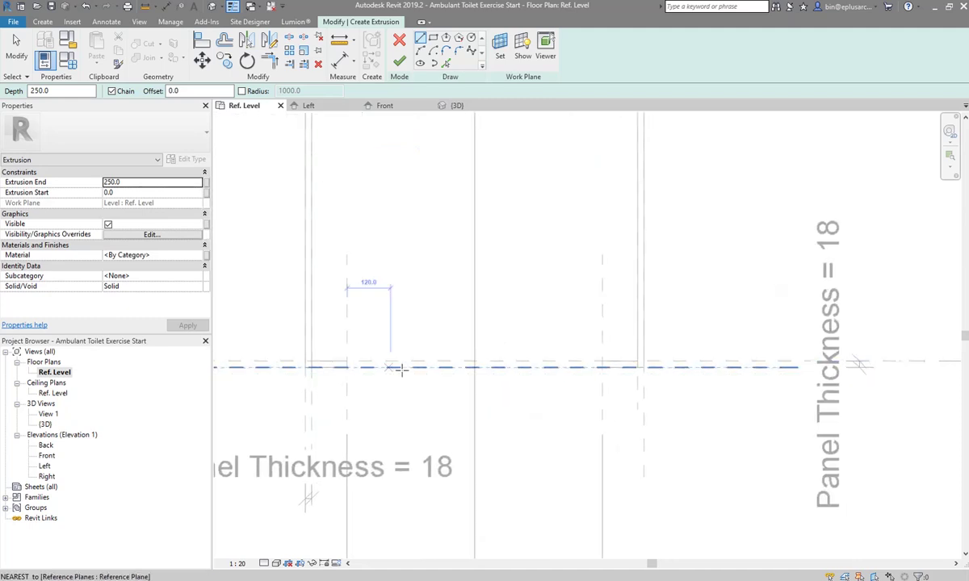
middle_click_drag(388, 347, 454, 350)
left_click(399, 40)
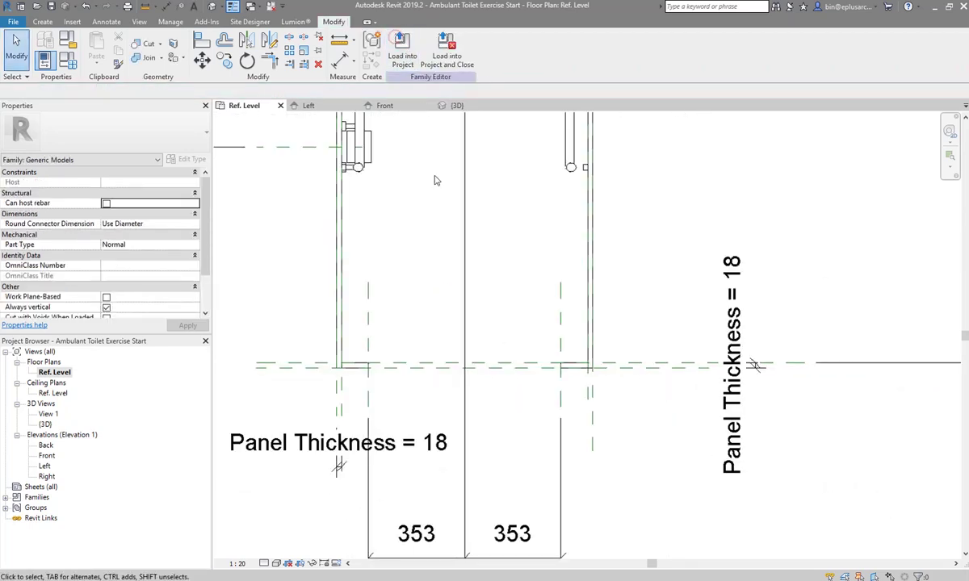
scroll(402, 289, "down", 1)
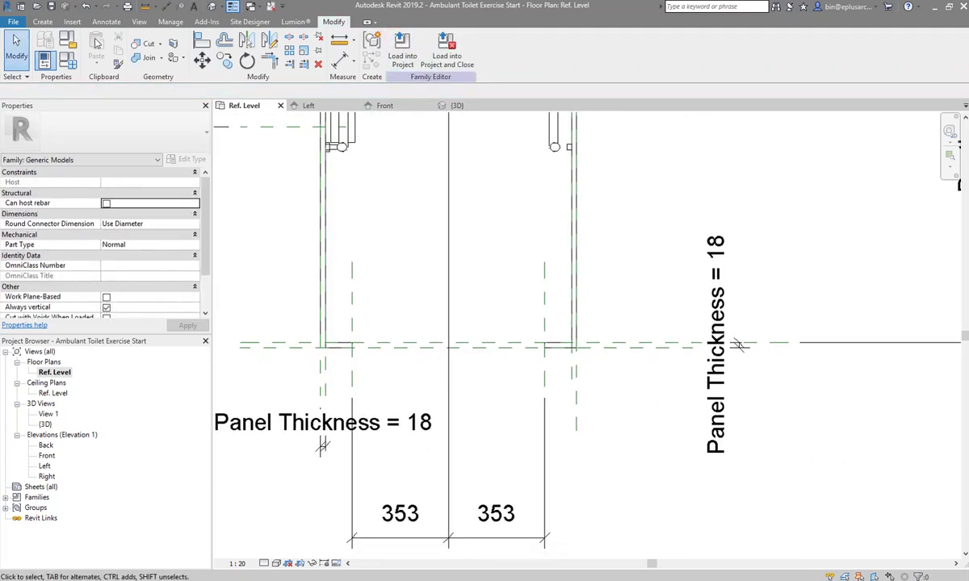
left_click(45, 23)
left_click(97, 47)
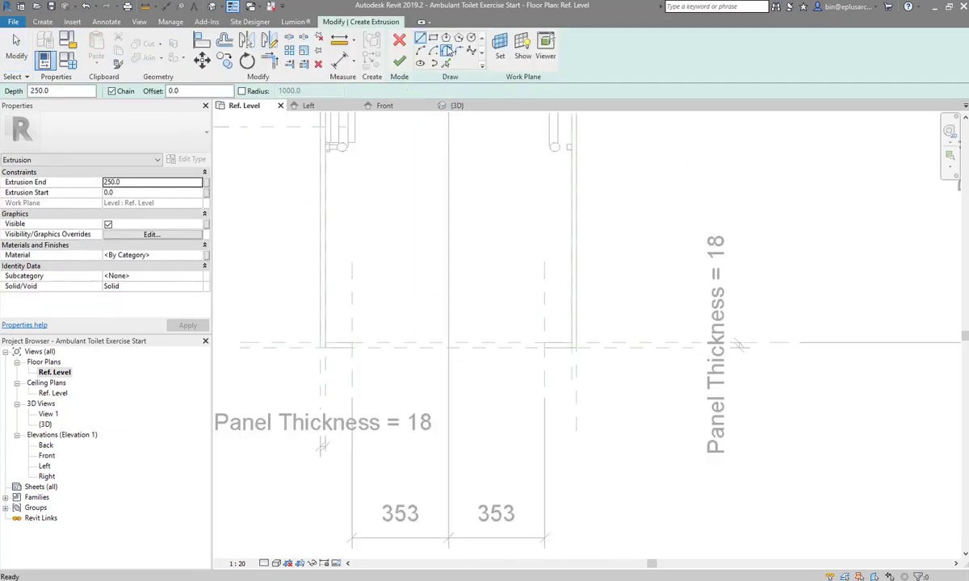
left_click(42, 21)
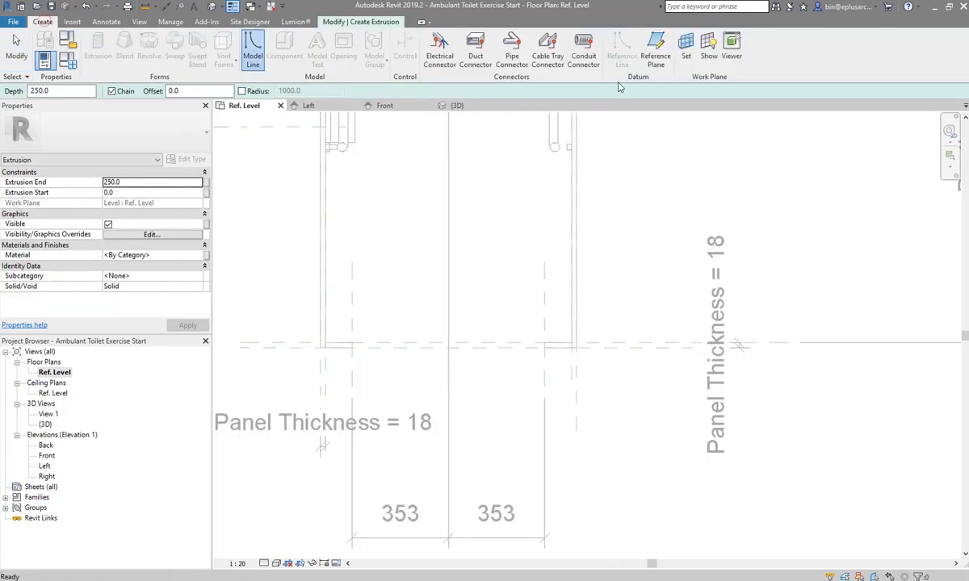
- Draw two vertical reference planes just inside the door-opening planes
left_click(657, 59)
scroll(323, 347, "up", 2)
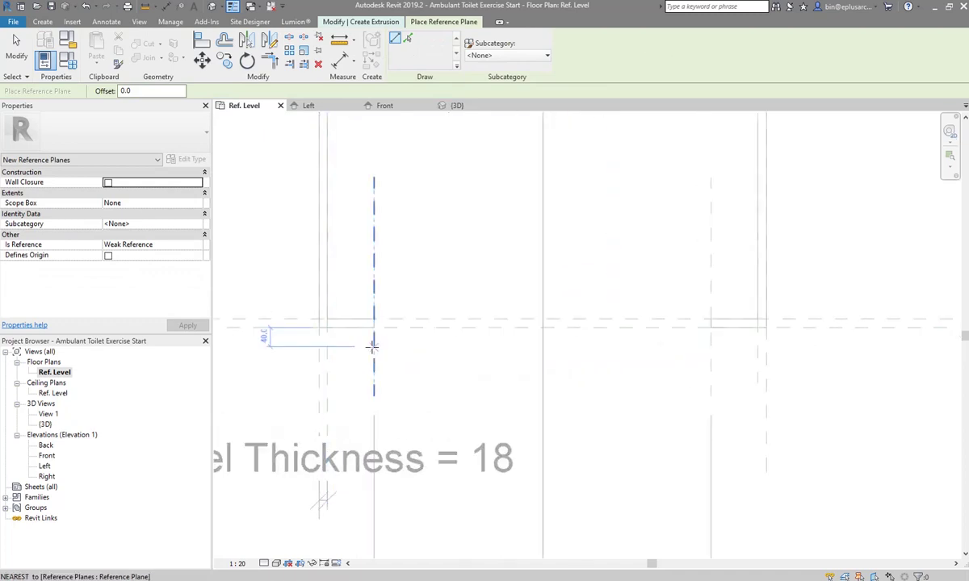
left_click(395, 296)
left_click(395, 220)
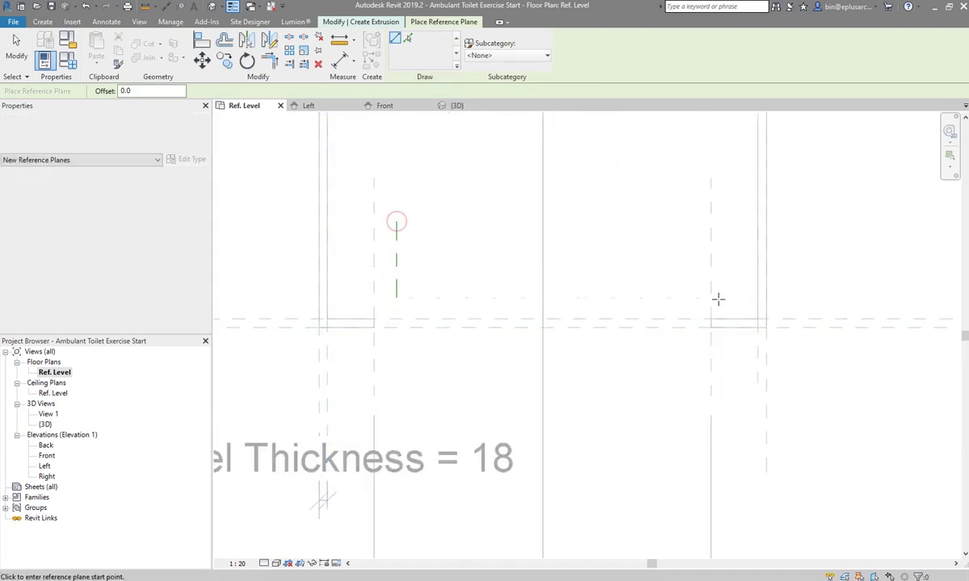
left_click(700, 291)
left_click(700, 214)
- Dimension each new plane to its neighbouring opening plane
key("Escape")
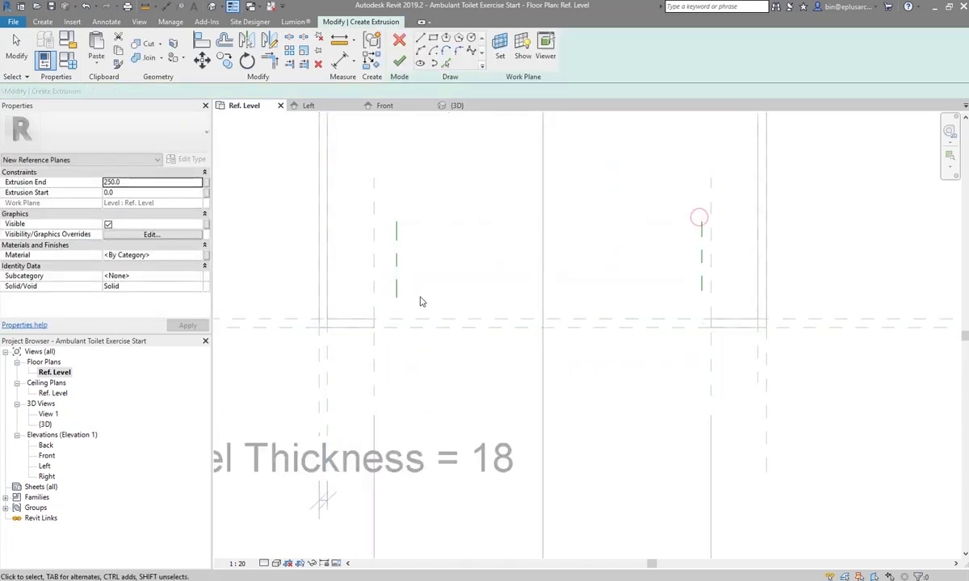
middle_click_drag(420, 301, 440, 307)
key("d")
key("i")
left_click(416, 268)
left_click(394, 266)
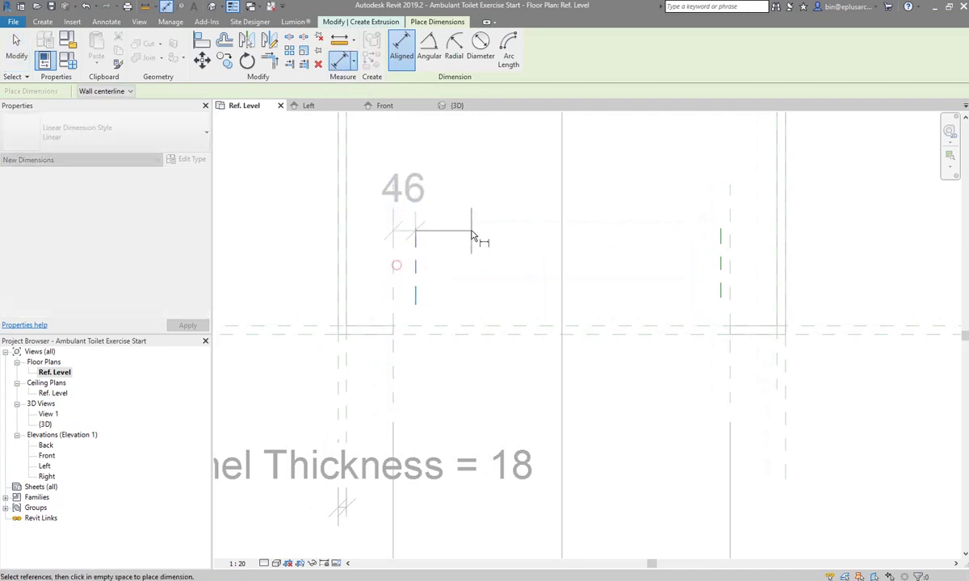
left_click(474, 232)
left_click(721, 266)
left_click(729, 257)
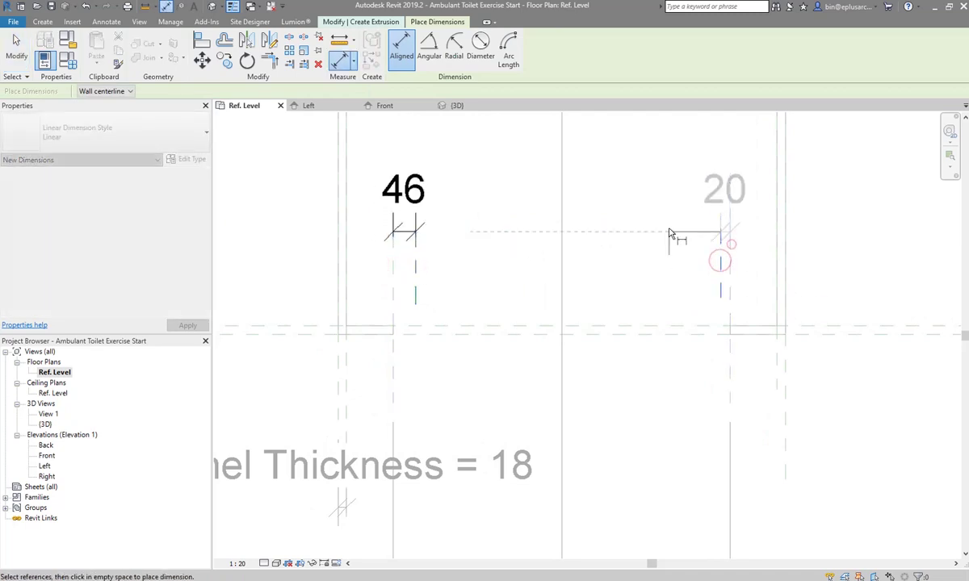
left_click(667, 229)
key("Escape")
key("Escape")
- Set both plane offsets to 2.5, leaving the new planes 700 apart
left_click(415, 274)
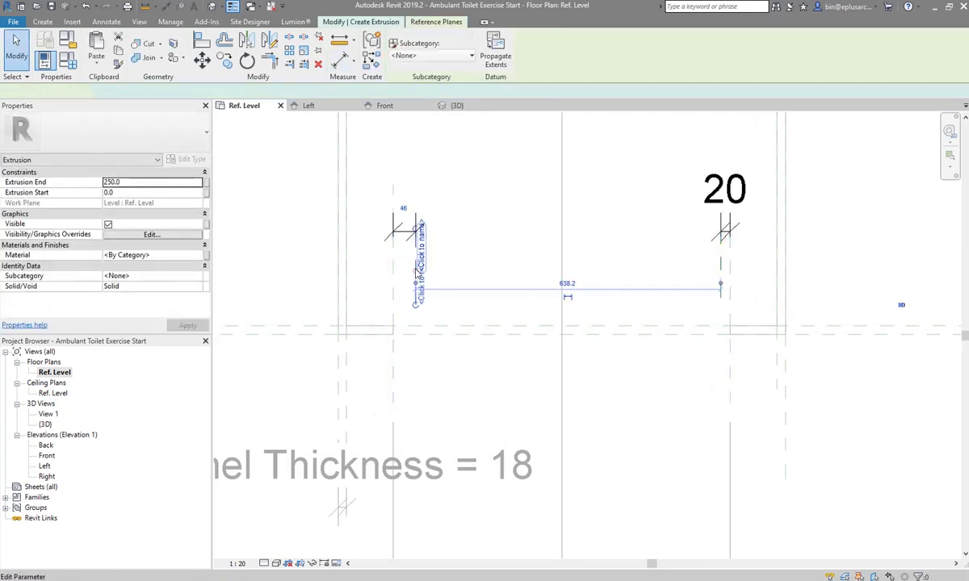
left_click(405, 211)
key("Return")
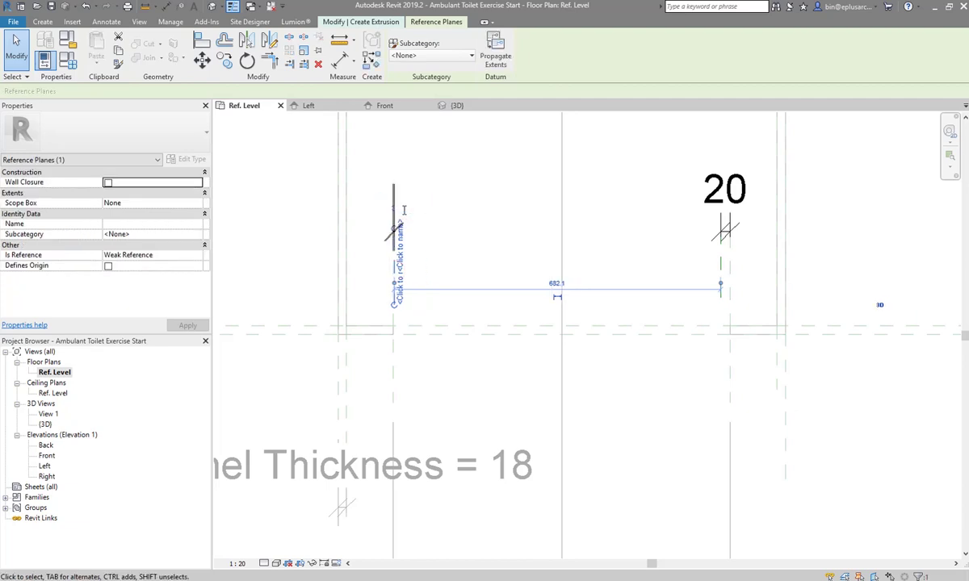
key("Escape")
left_click(720, 259)
left_click(726, 204)
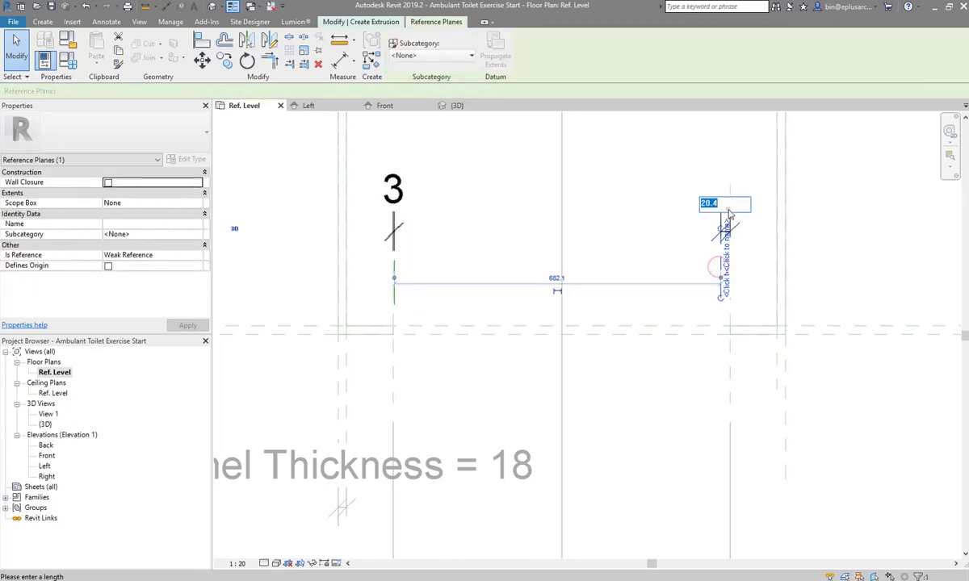
key("Return")
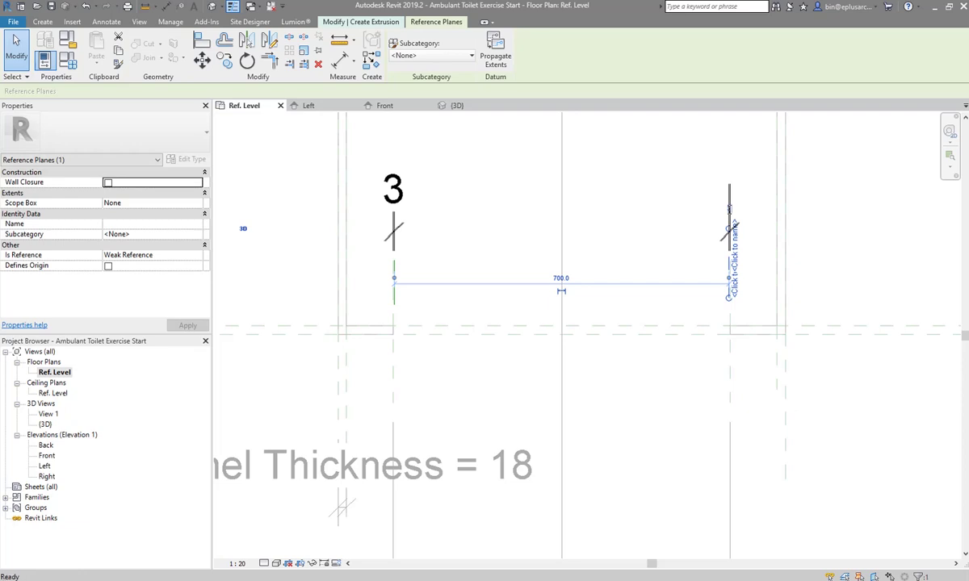
key("Escape")
middle_click_drag(592, 270, 564, 261)
scroll(480, 220, "down", 1)
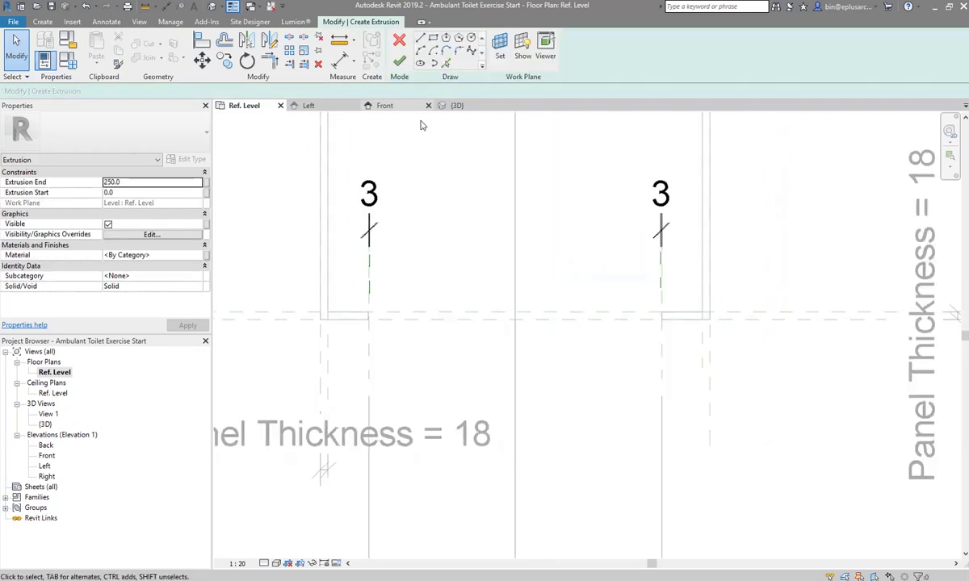
- Sketch a rectangle between the two new planes and lock its edges to them
left_click(433, 40)
scroll(665, 315, "up", 3)
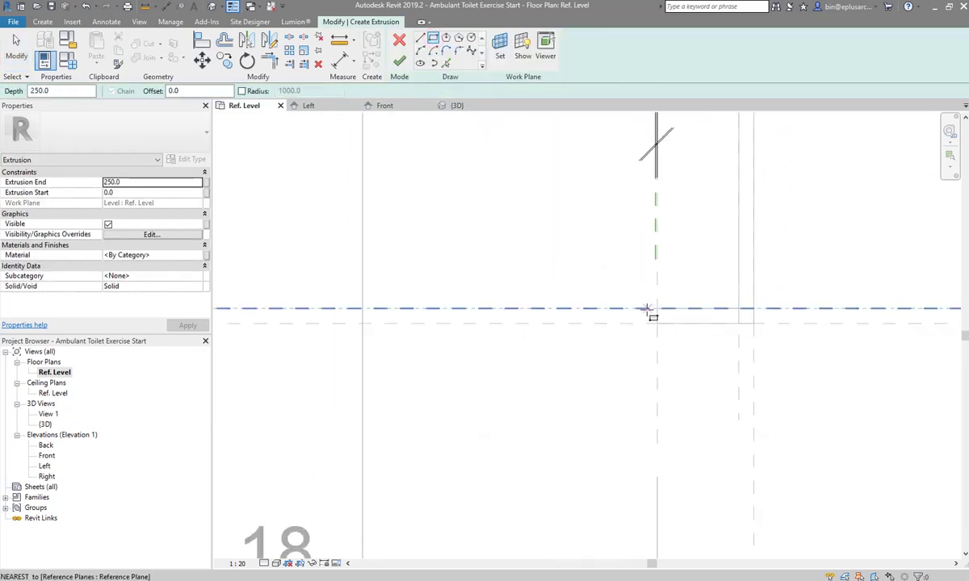
left_click(655, 309)
scroll(539, 340, "down", 1)
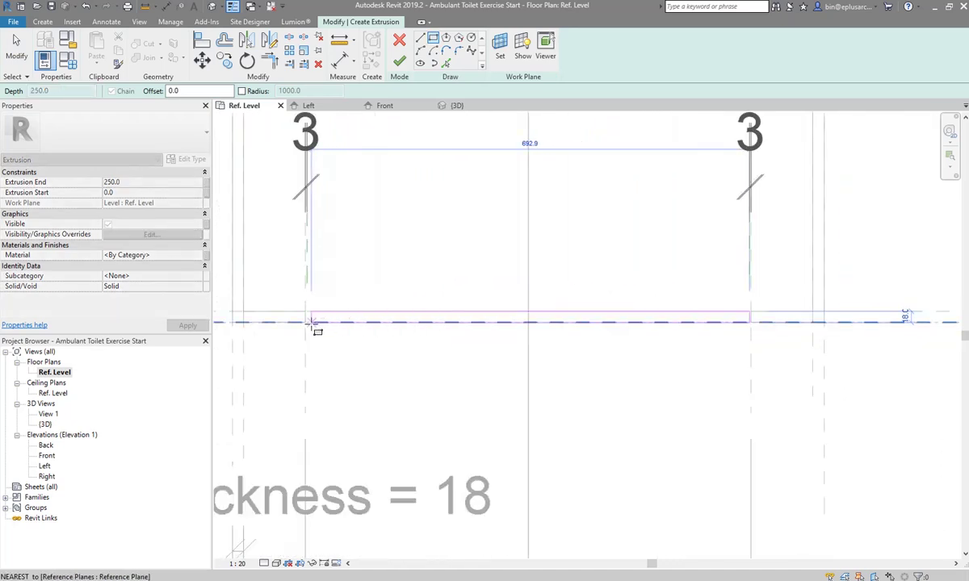
left_click(311, 323)
scroll(345, 337, "down", 2)
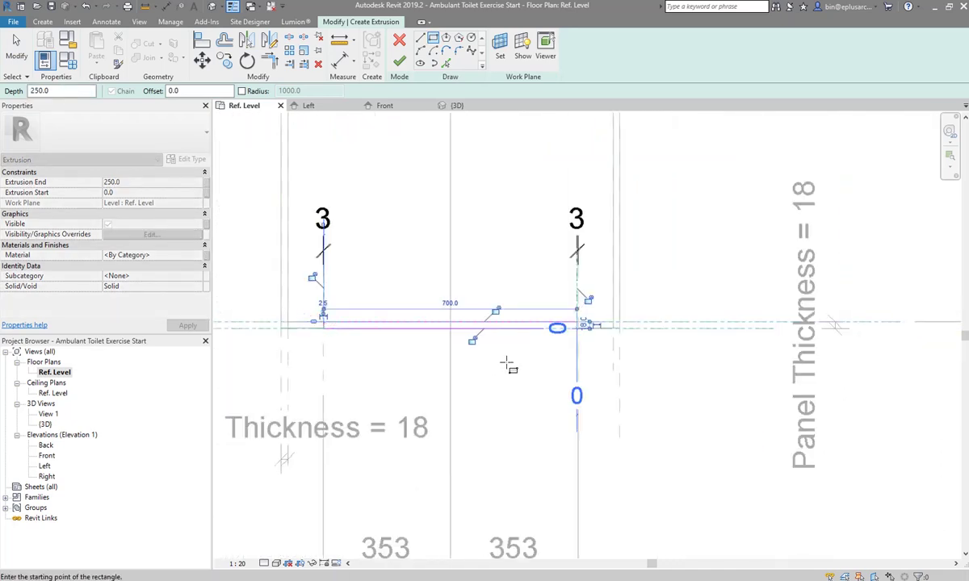
left_click(474, 342)
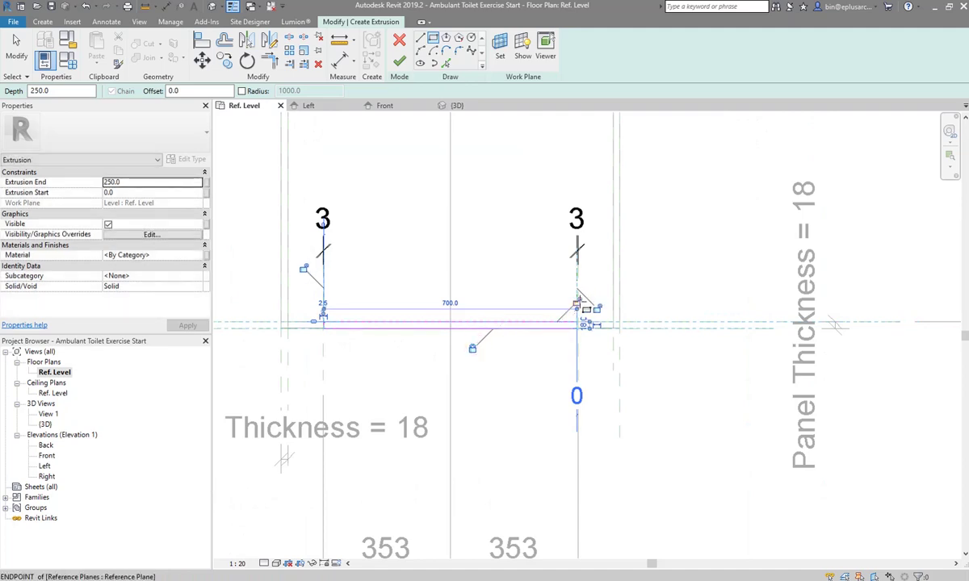
left_click(303, 270)
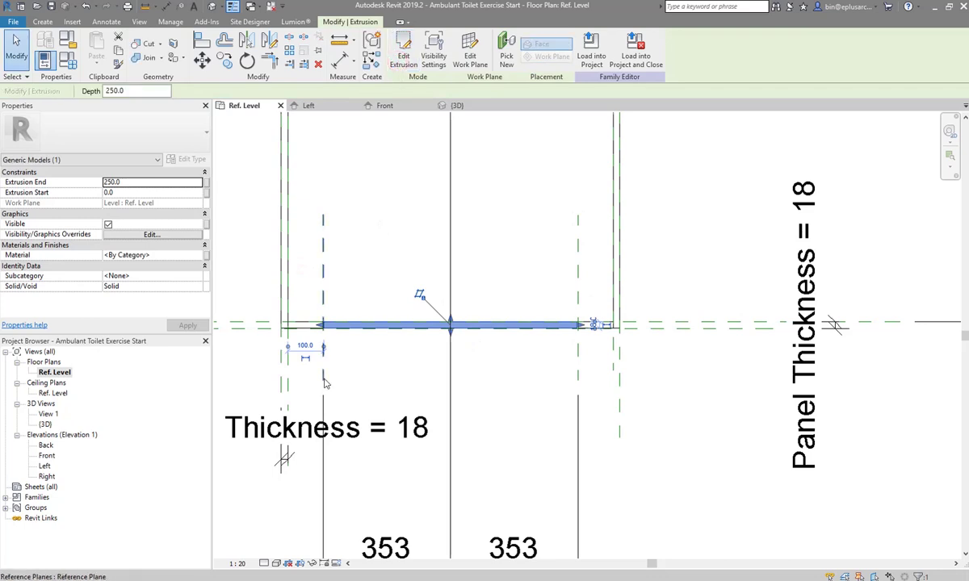
- In the Front elevation, stretch the door leaf from the 210 sill plane to the headrail plane
double_click(47, 455)
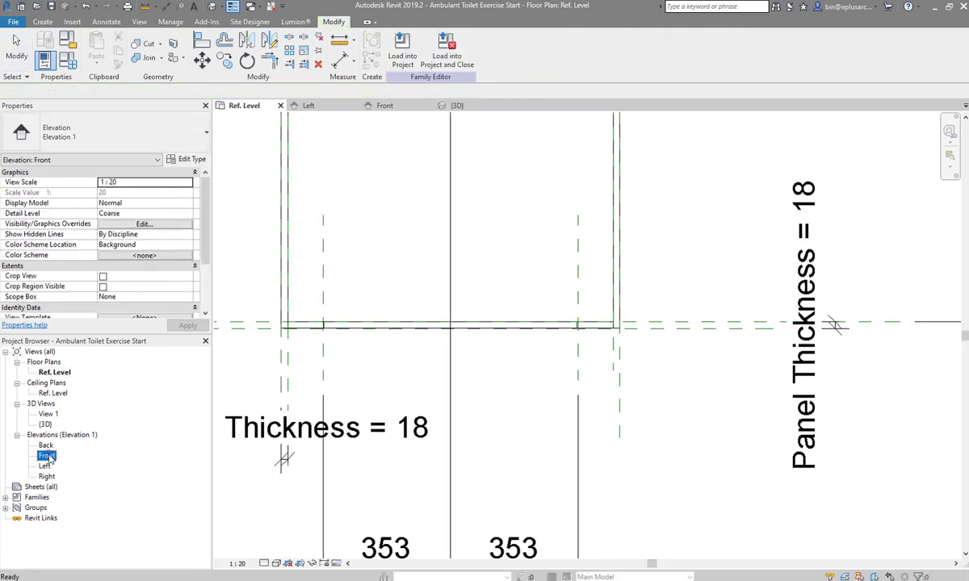
middle_click_drag(500, 349, 422, 345)
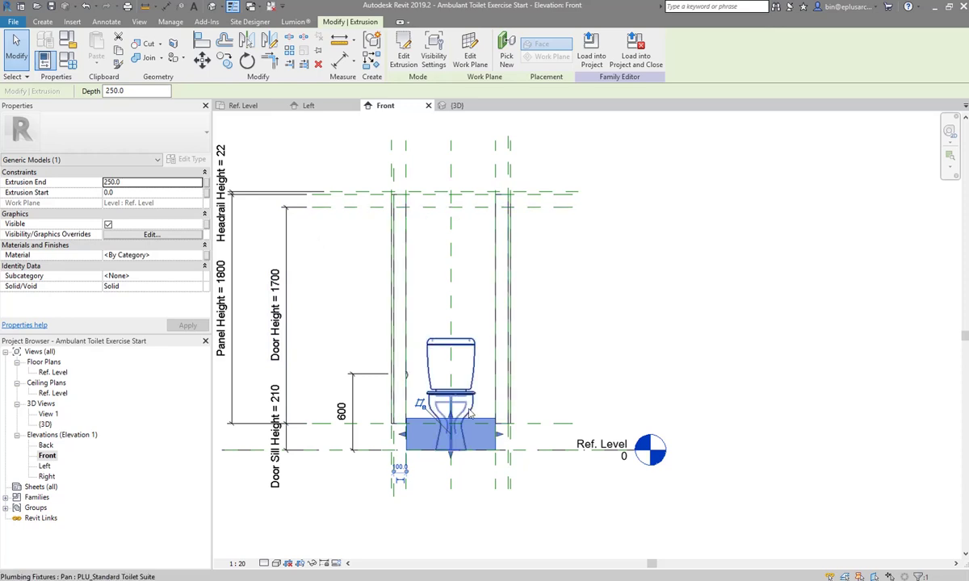
left_click_drag(450, 416, 470, 212)
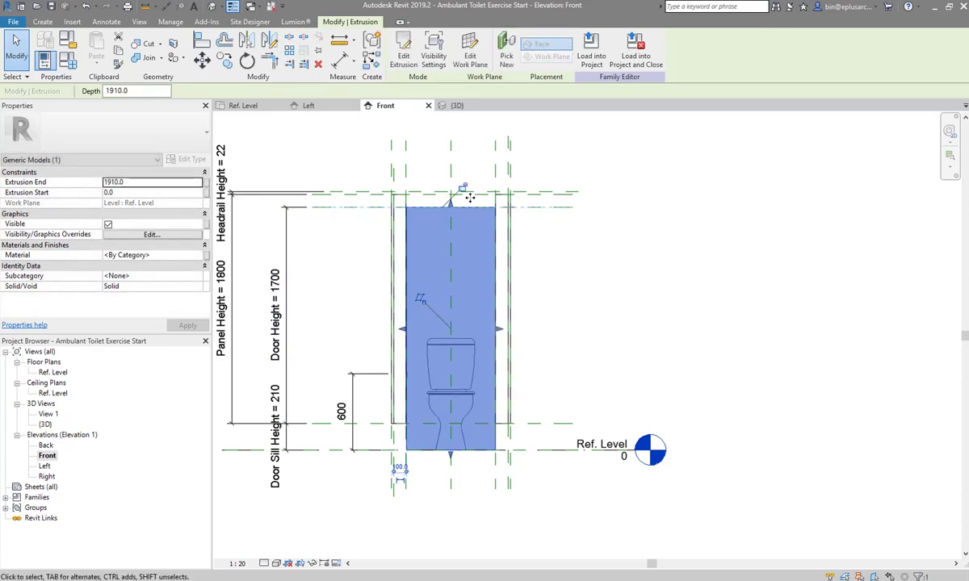
left_click_drag(450, 456, 553, 422)
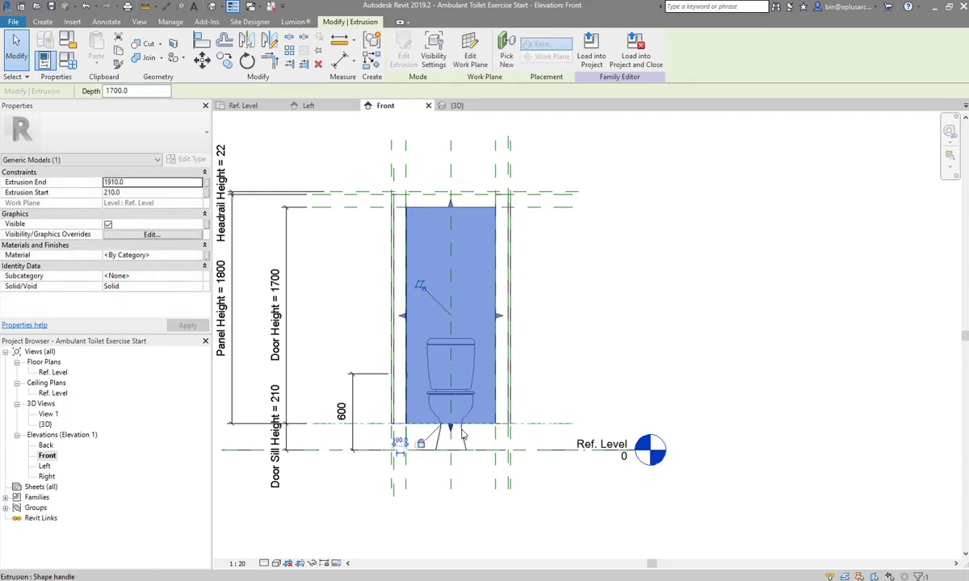
middle_click_drag(596, 407, 659, 418)
left_click(630, 404)
middle_click_drag(549, 372, 552, 378)
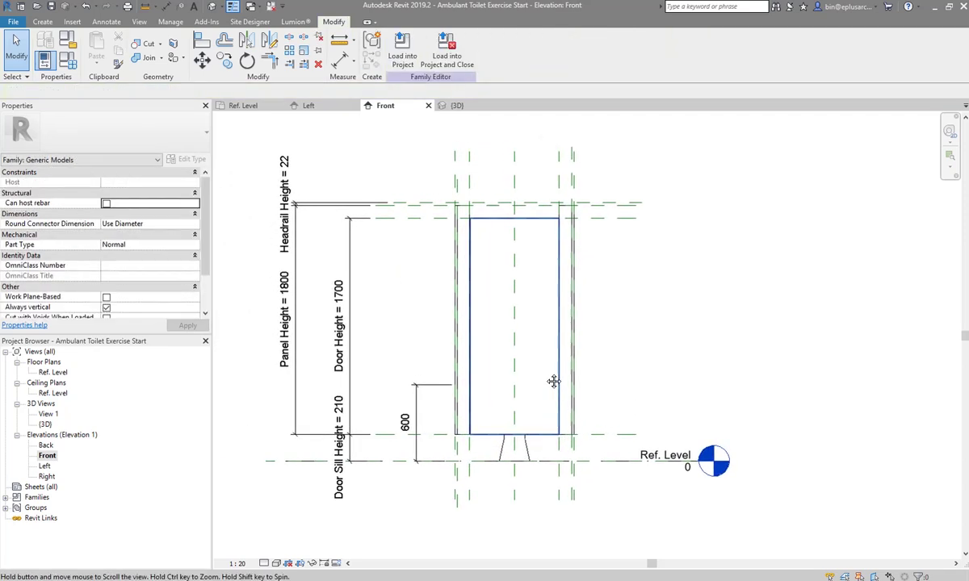
left_click(457, 105)
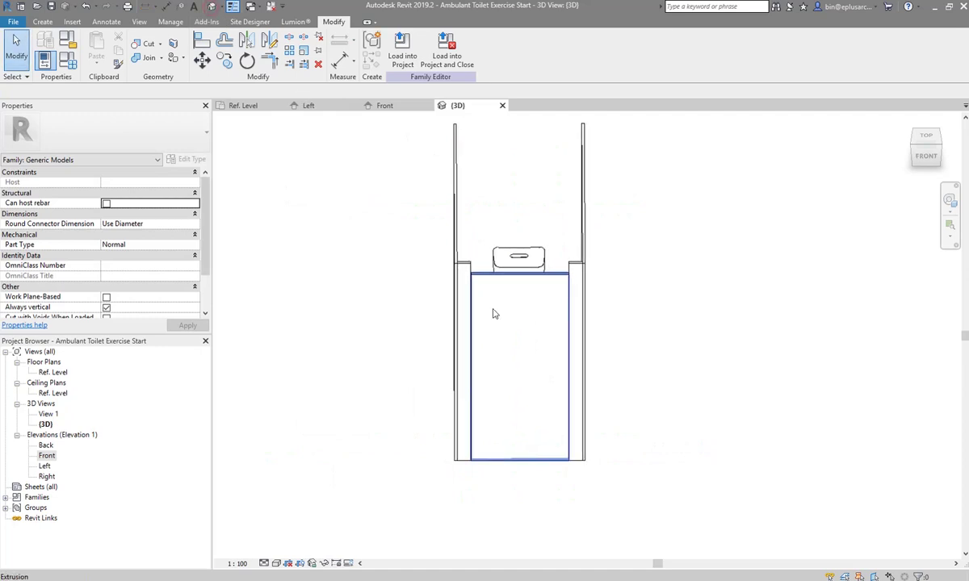
- Orbit the 3D model and review the cubicle in Ref. Level plan and Front elevation
mouse_move(493, 313)
middle_mouse_down("shift")
mouse_move(629, 307)
mouse_move(328, 244)
mouse_move(465, 273)
mouse_move(616, 286)
mouse_move(567, 316)
mouse_move(461, 346)
mouse_move(460, 335)
mouse_move(385, 339)
mouse_move(395, 442)
mouse_move(383, 453)
mouse_move(381, 342)
mouse_move(422, 345)
mouse_move(421, 335)
middle_mouse_up("shift")
scroll(461, 335, "down", 2)
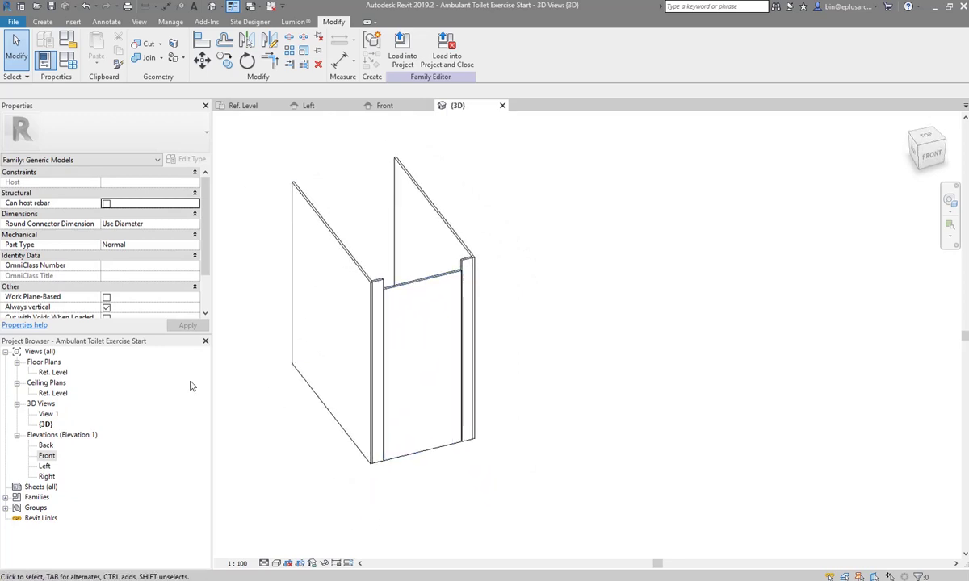
double_click(53, 372)
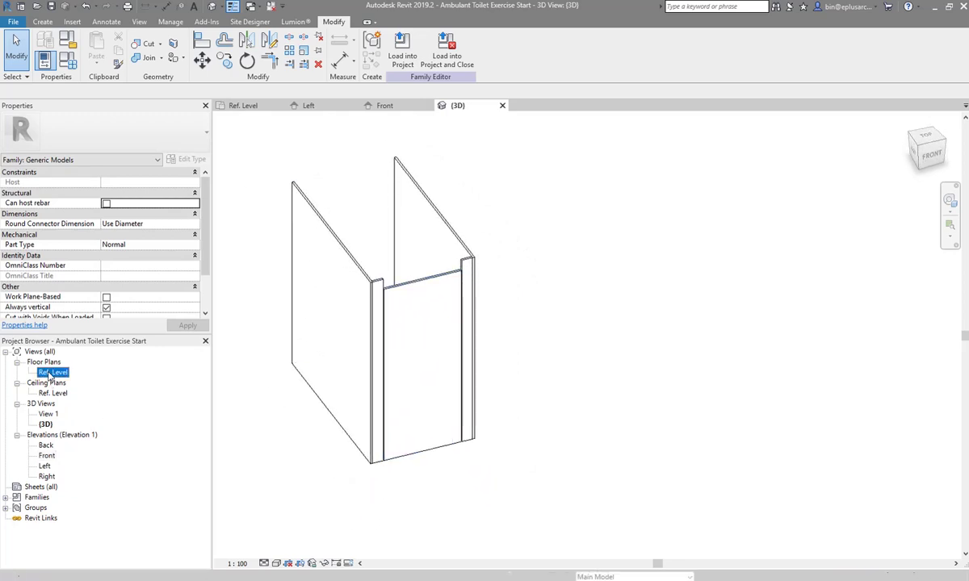
double_click(47, 455)
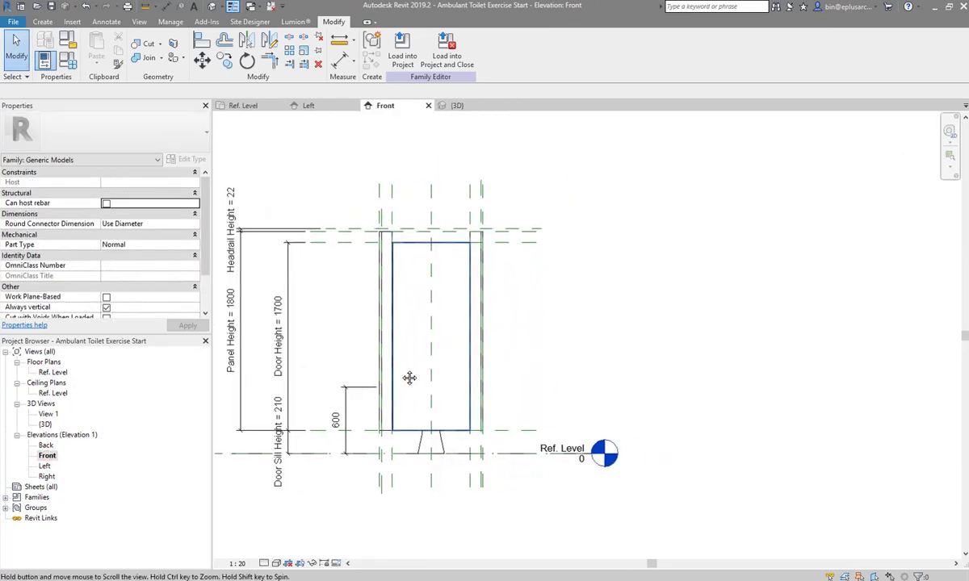
left_click(211, 6)
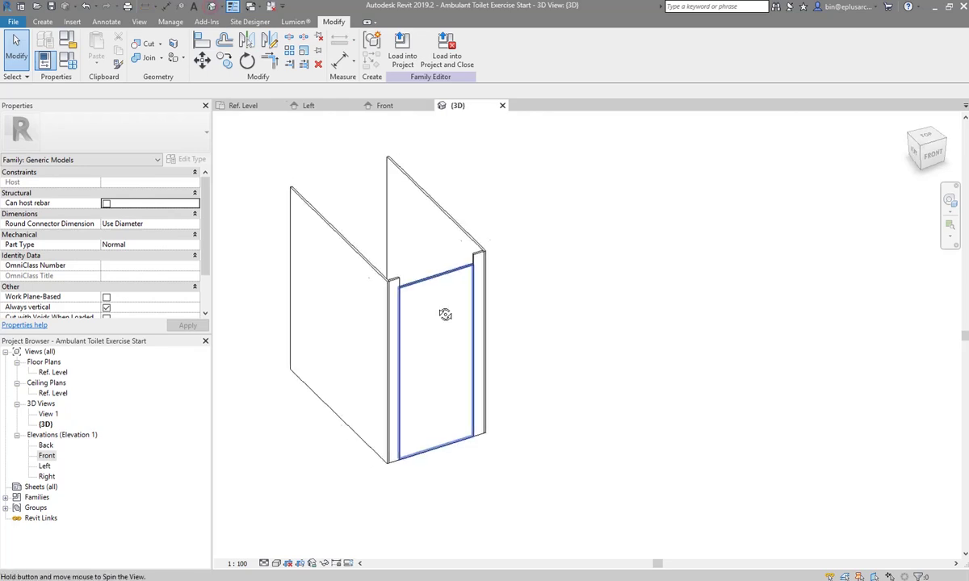
scroll(443, 307, "up", 3)
- Set Panel Height 1900 and Door Height 1800 in Family Types, giving Total Height 2132
left_click(69, 61)
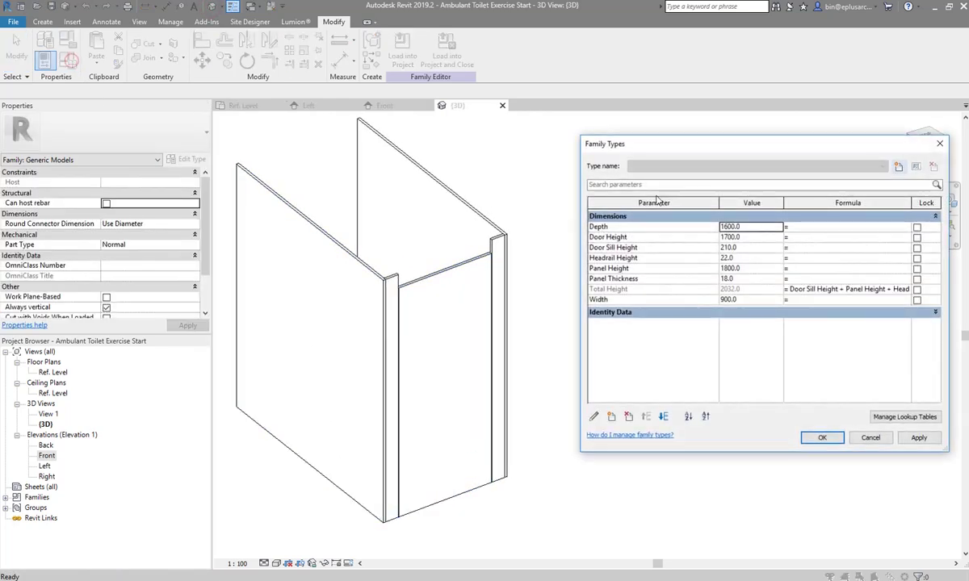
left_click_drag(681, 151, 667, 153)
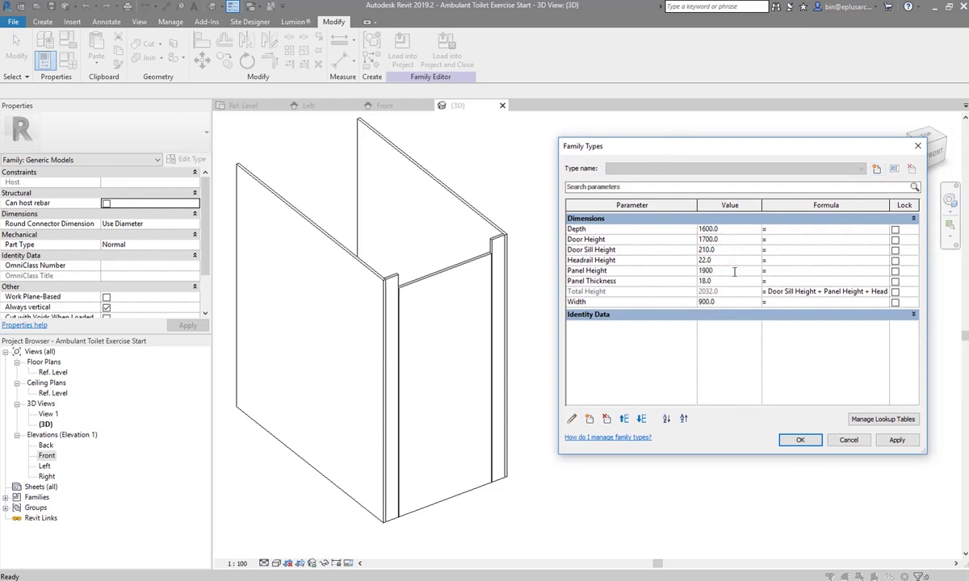
left_click(895, 444)
left_click(724, 237)
type("1800")
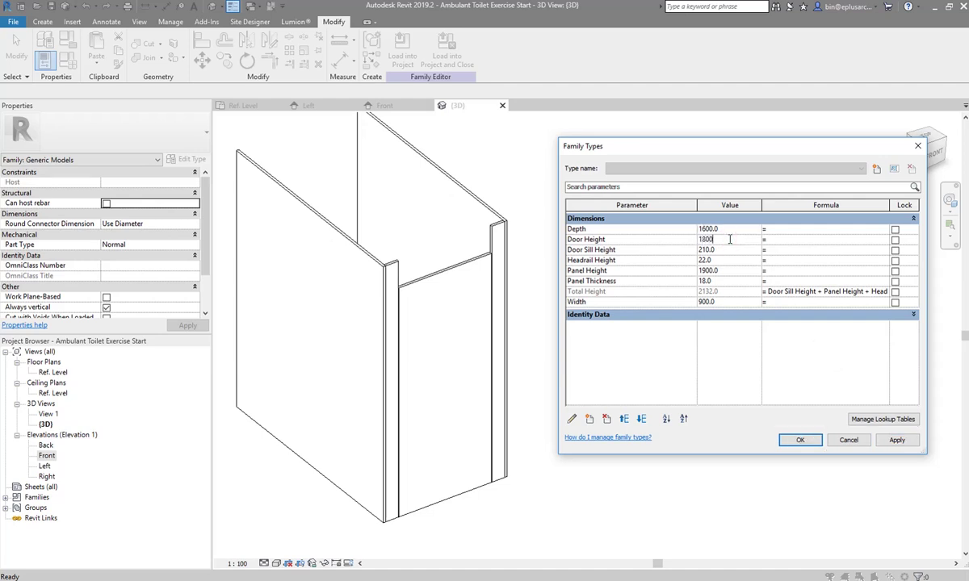
left_click(896, 441)
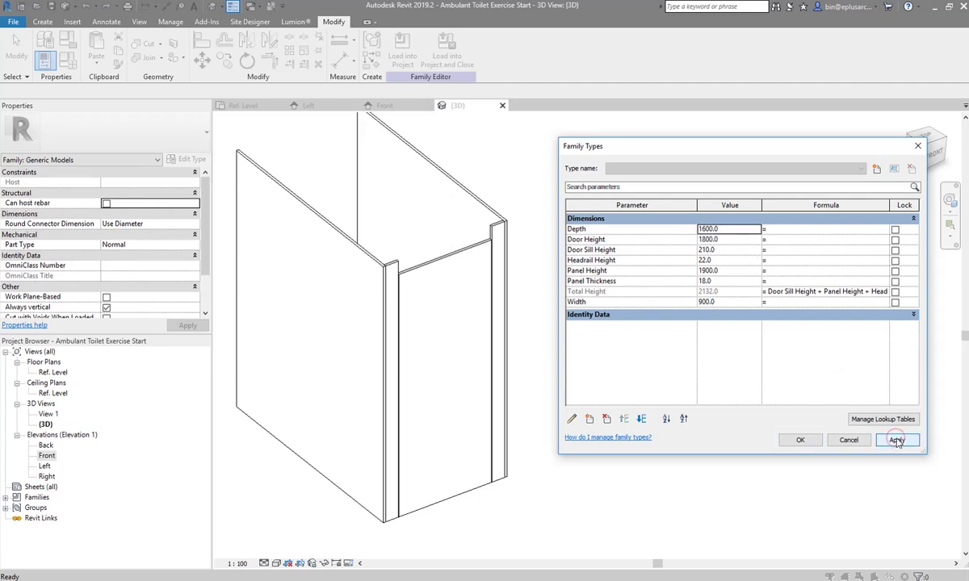
left_click(802, 441)
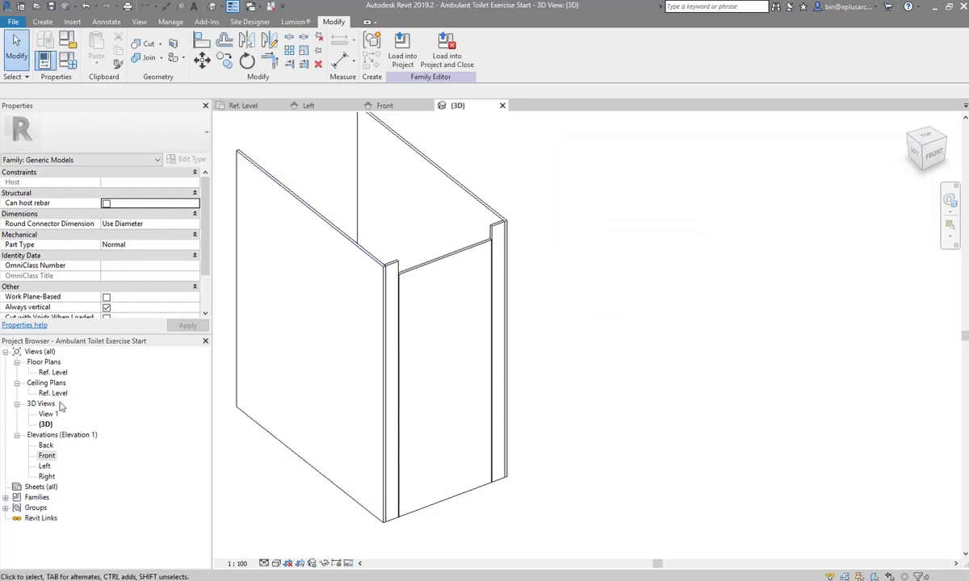
- Compare the Ref. Level plan against the supplier's cubicle detail PDF
left_click(50, 373)
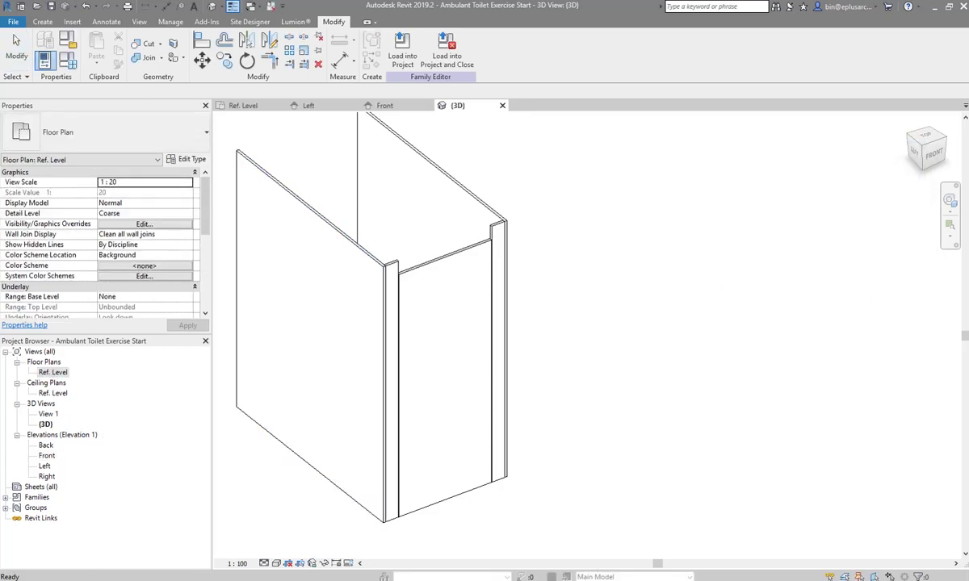
left_click_drag(0, 36, 246, 41)
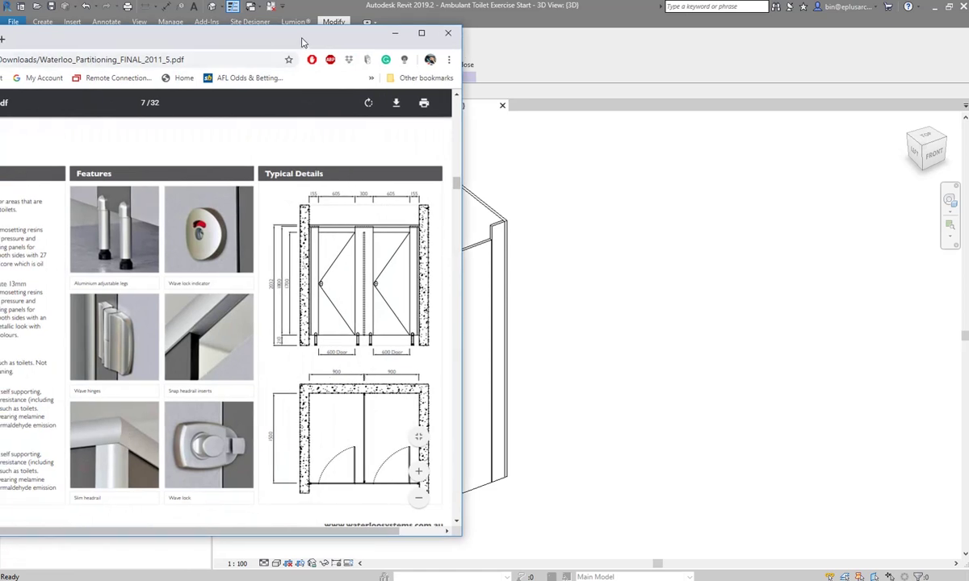
left_click_drag(302, 42, 0, 40)
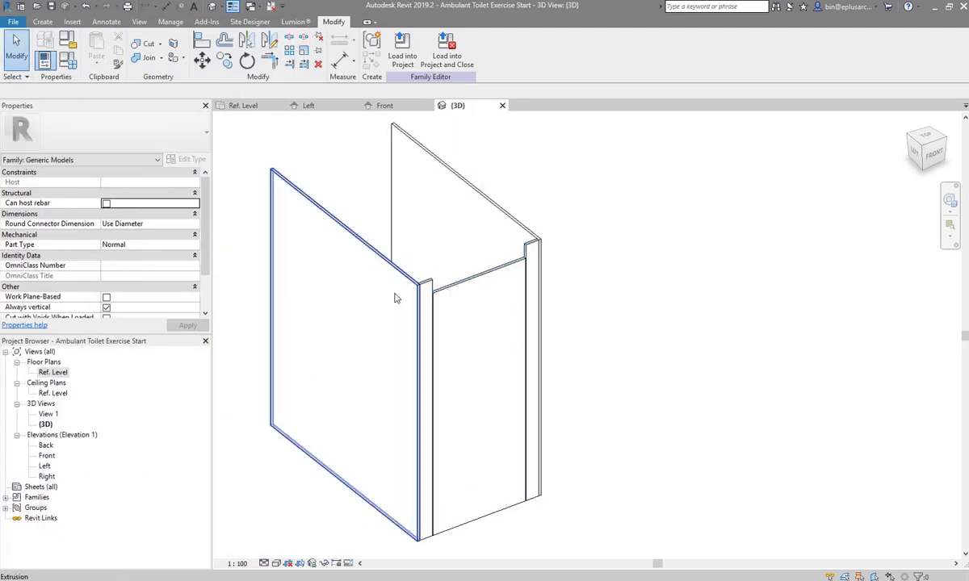
- Reopen the Ref. Level plan, framed on the toilet and grab rails, cancelling a started extrusion
double_click(54, 372)
middle_click_drag(342, 350, 360, 385)
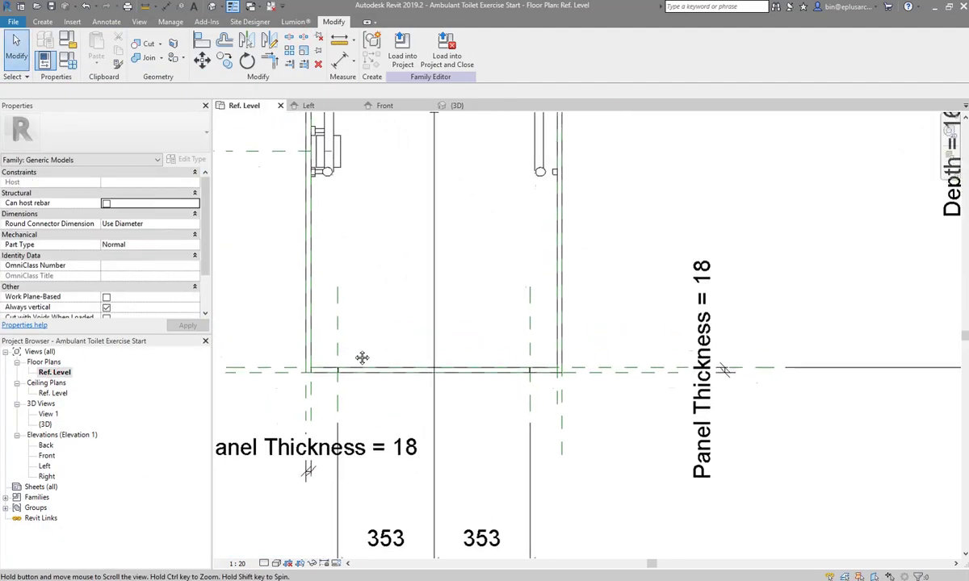
scroll(361, 385, "down", 2)
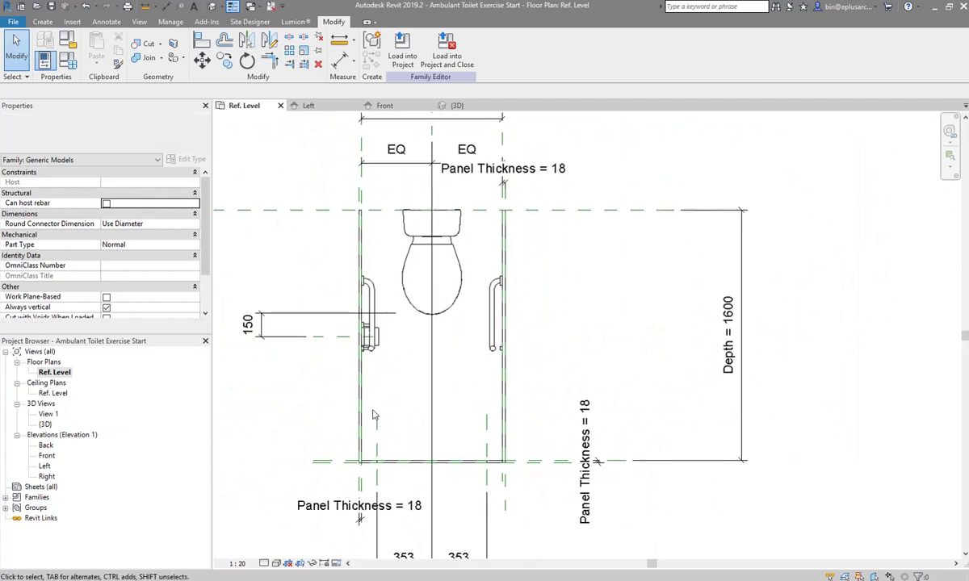
left_click(40, 21)
left_click(95, 46)
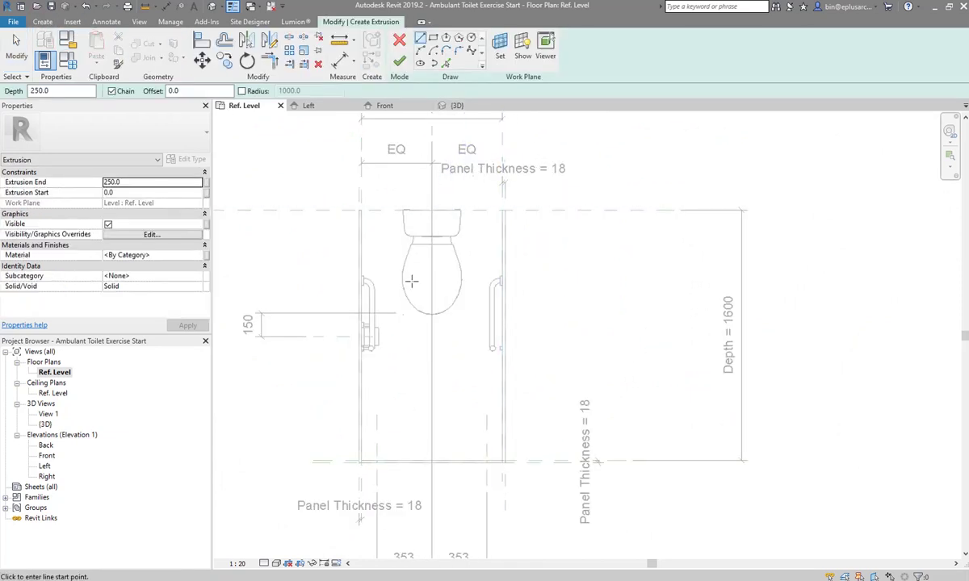
left_click(397, 43)
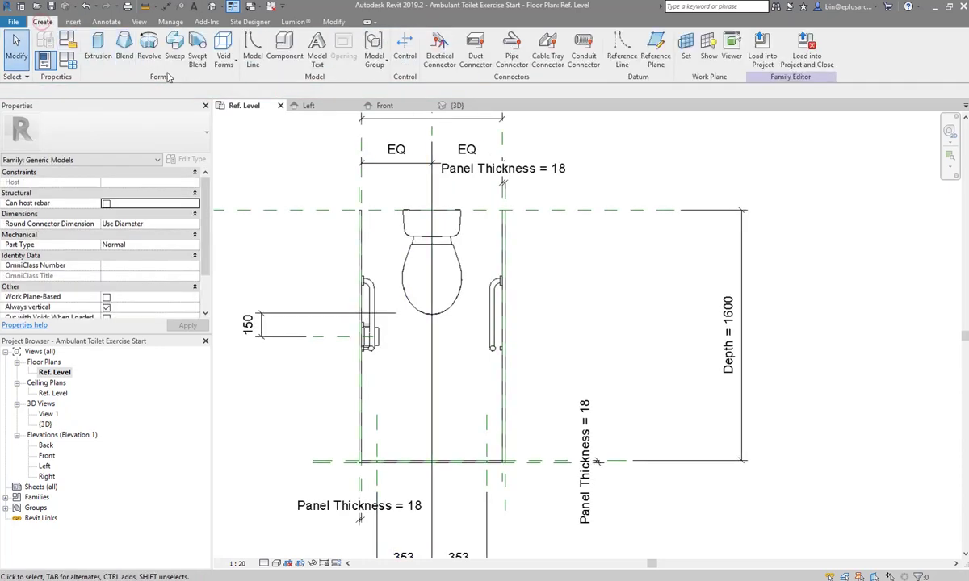
- Start a headrail sweep with a sketched path
left_click(175, 48)
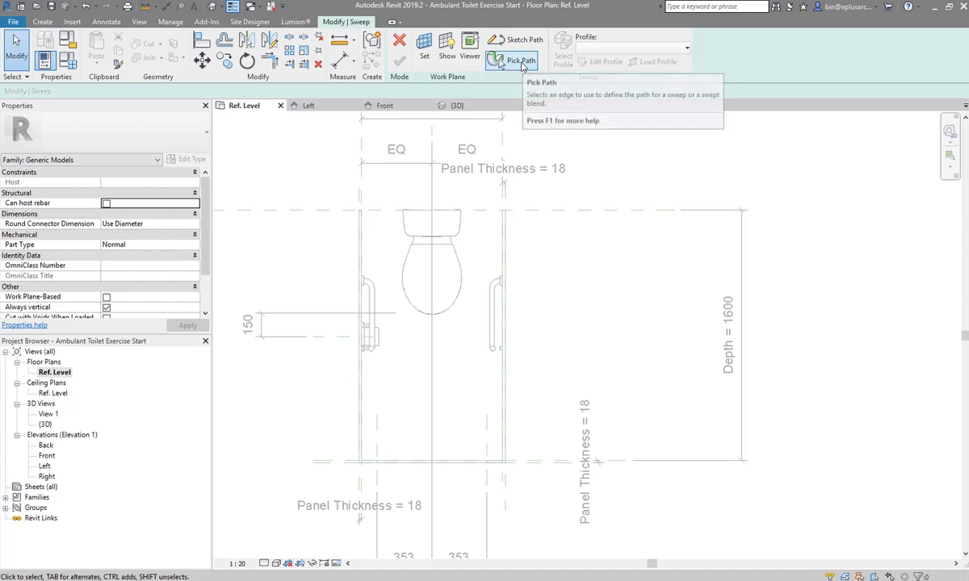
left_click(517, 40)
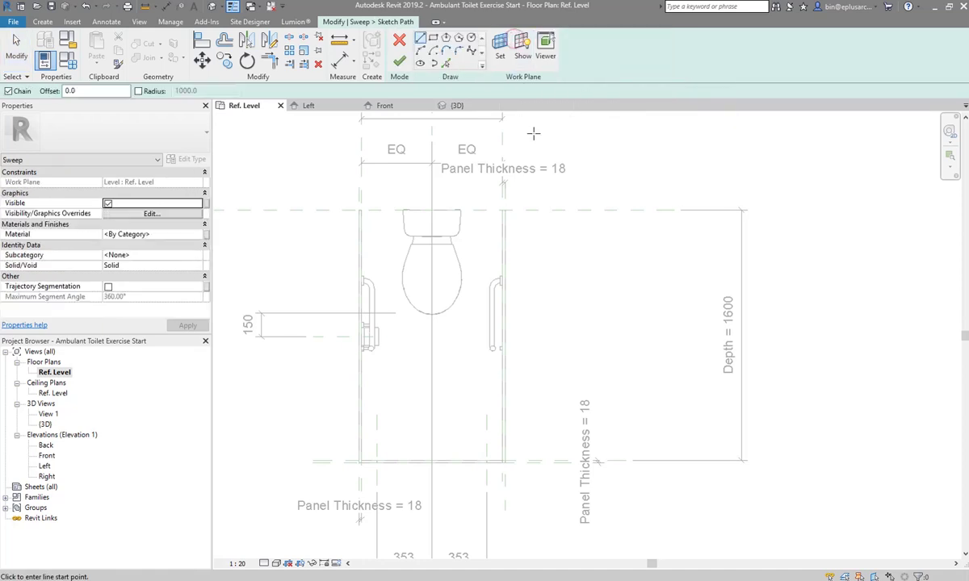
left_click(500, 49)
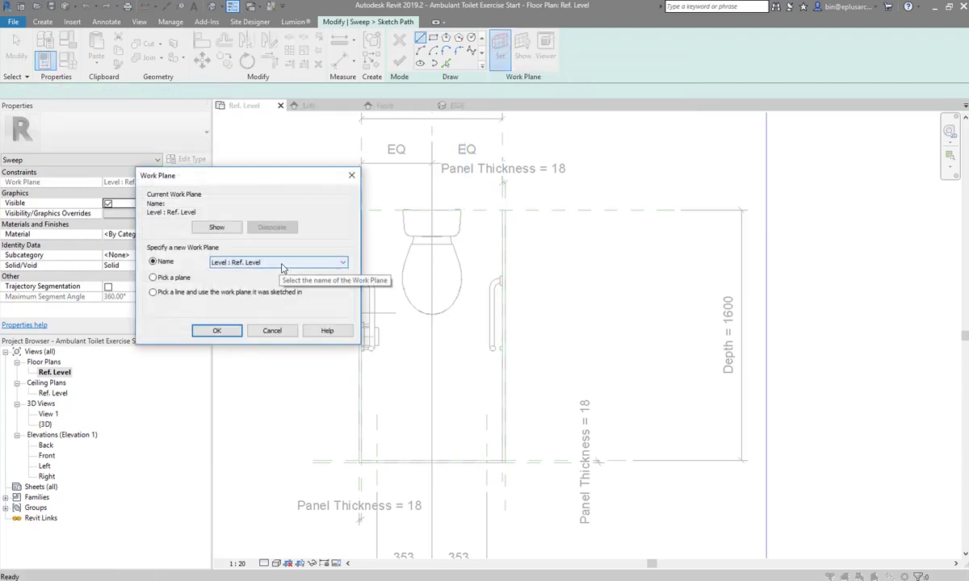
left_click(258, 331)
- Set the path's work plane to the headrail-height reference plane in Front elevation, then sketch in Ref. Level
double_click(46, 456)
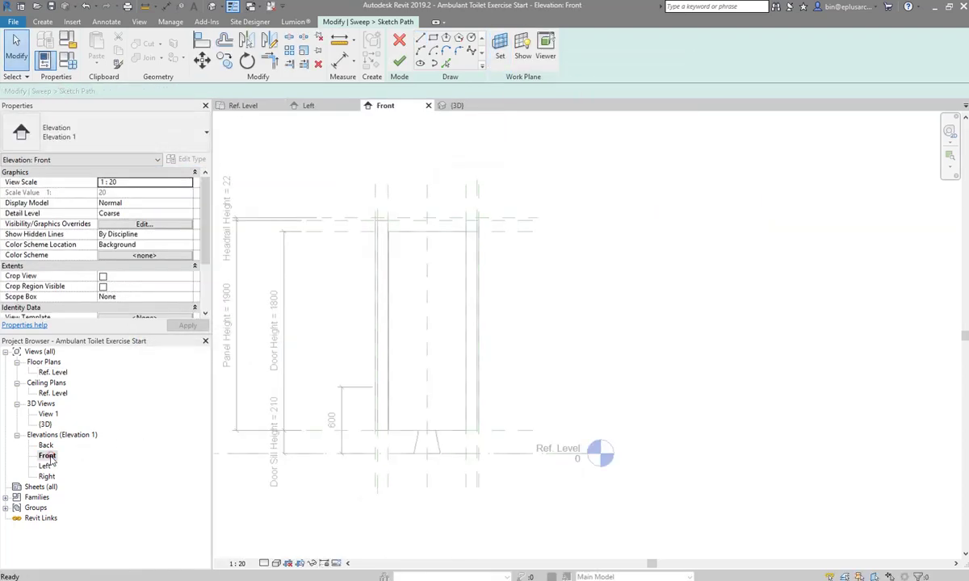
left_click(500, 50)
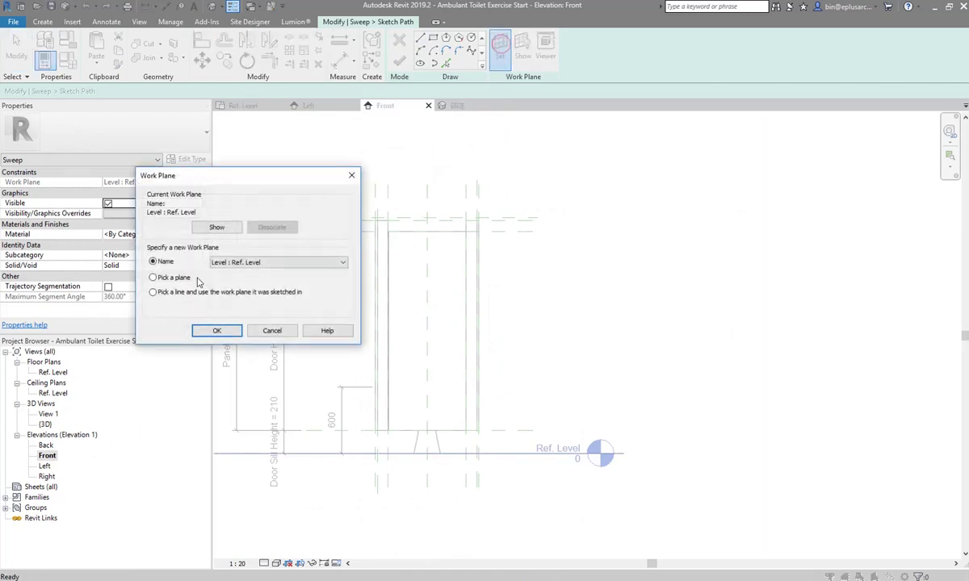
left_click(216, 332)
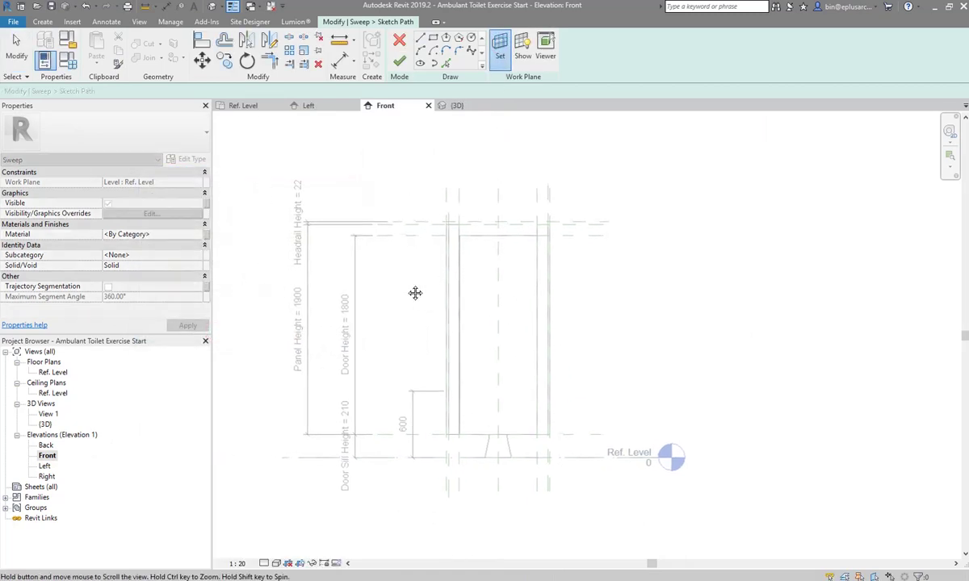
left_click(403, 225)
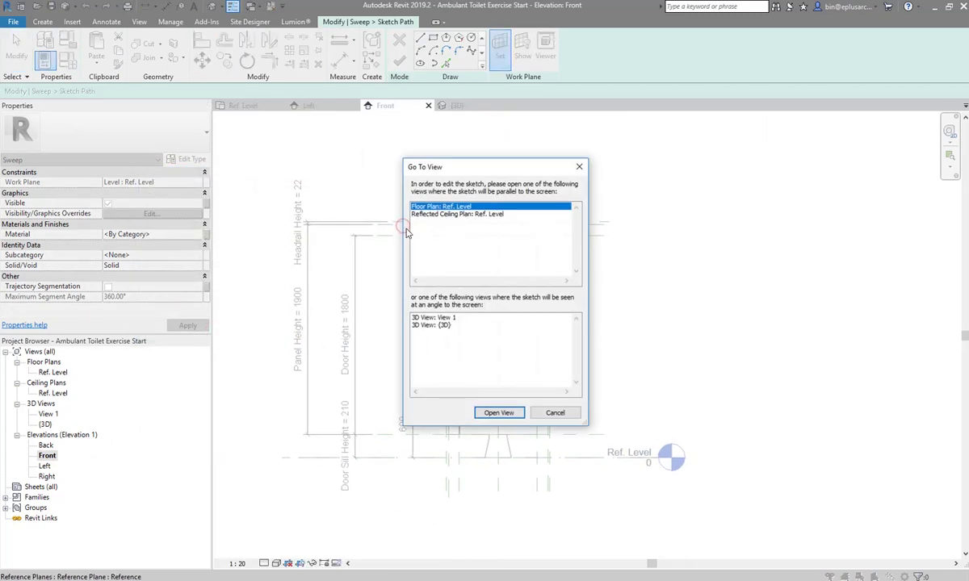
left_click(498, 412)
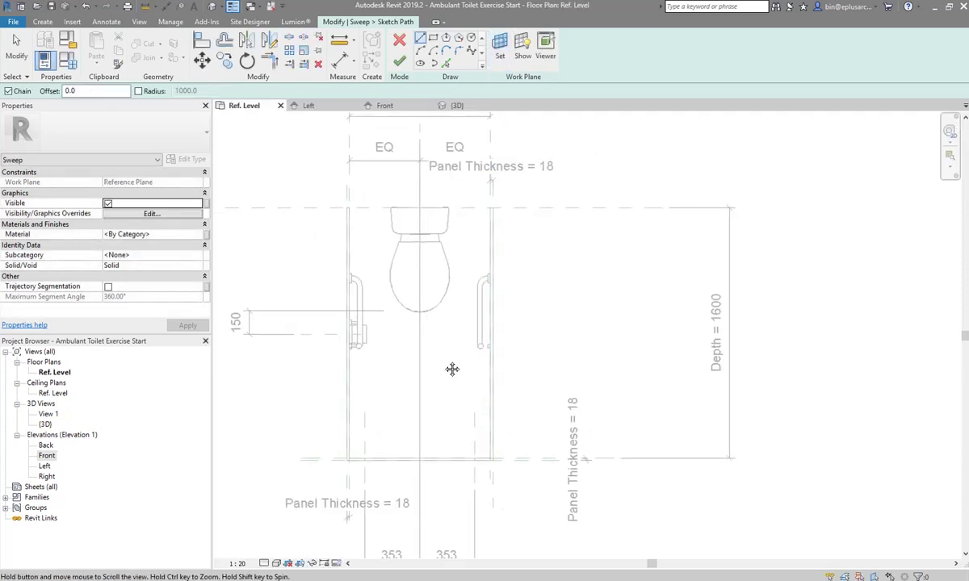
- Pick locked path lines on the left, front and right reference planes
left_click(445, 64)
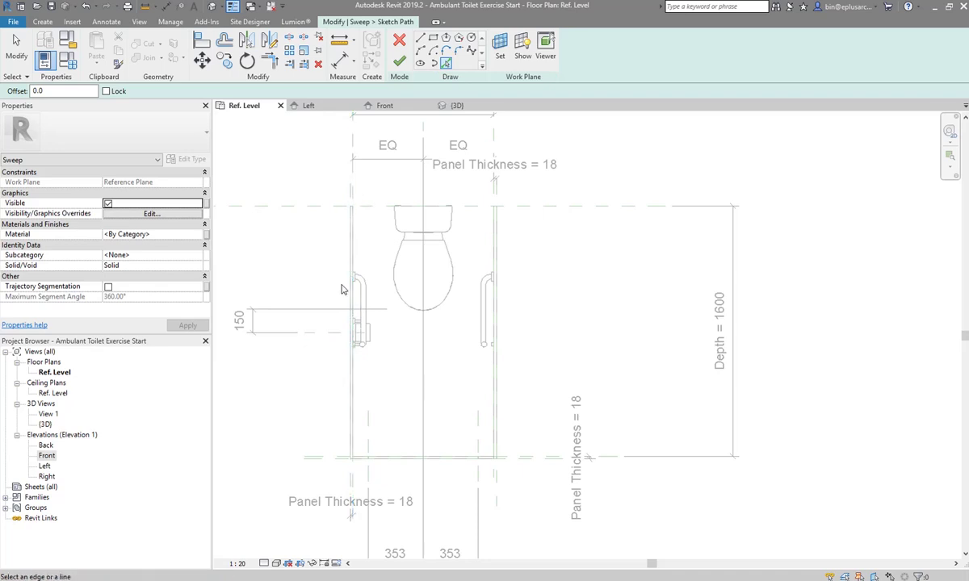
left_click(358, 200)
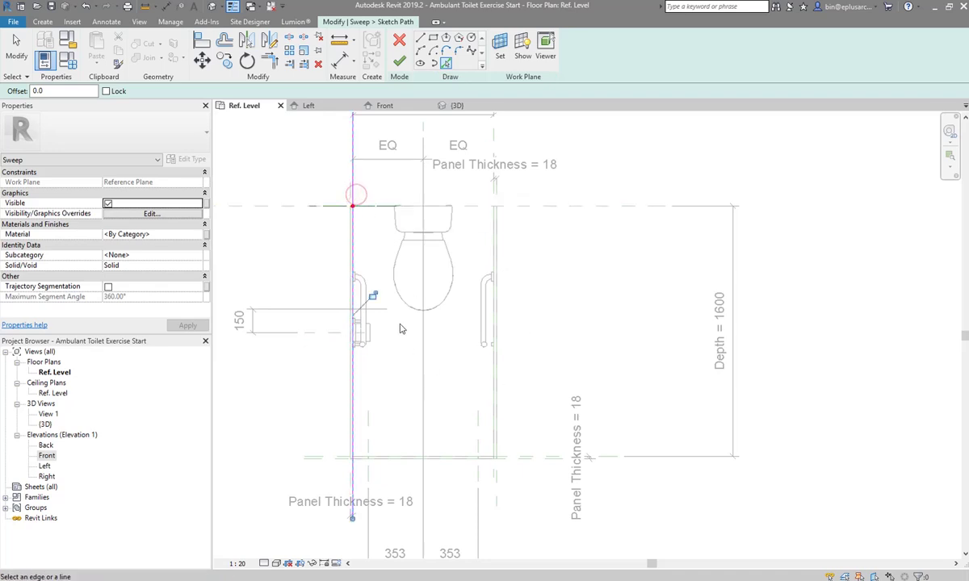
left_click(373, 297)
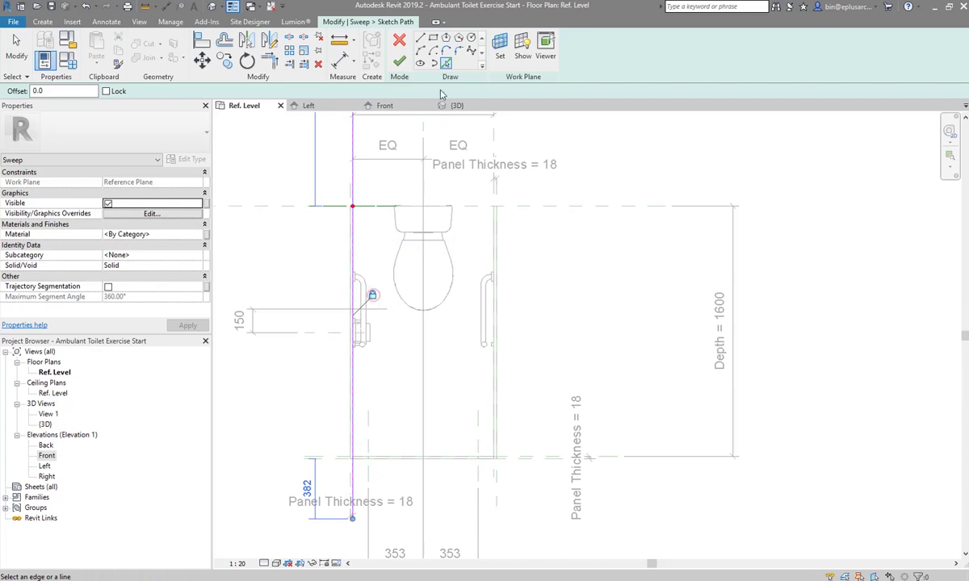
left_click(121, 93)
left_click(547, 456)
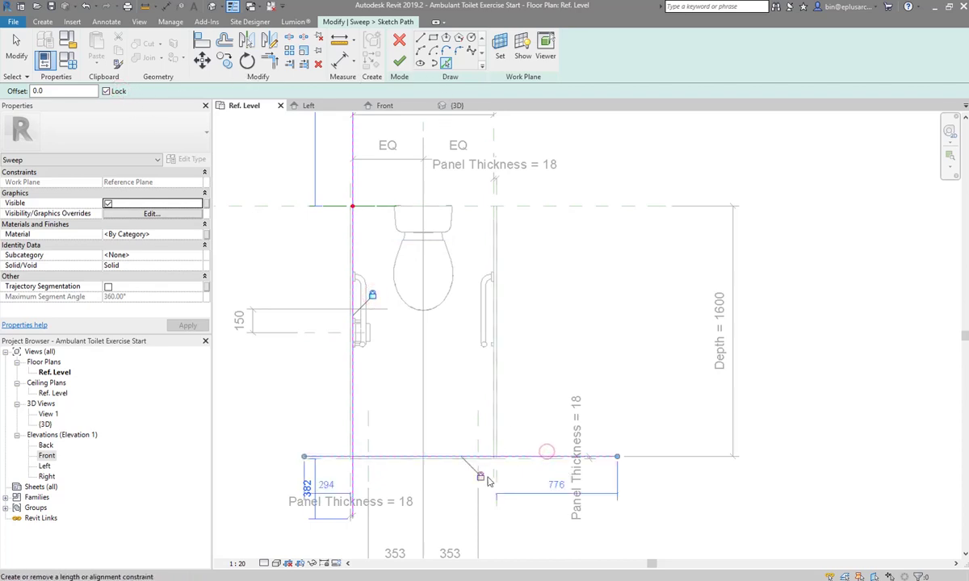
left_click(494, 194)
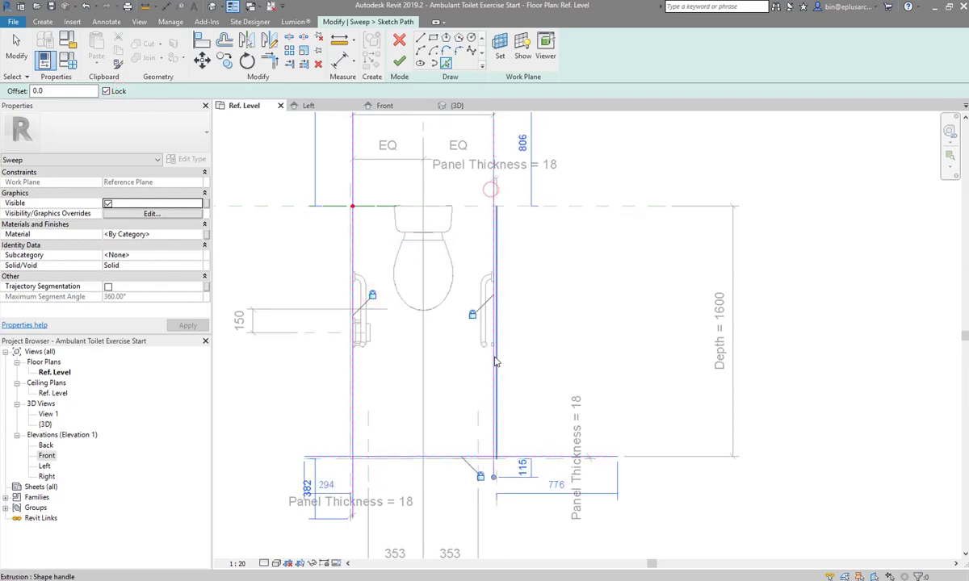
mouse_move(474, 403)
middle_mouse_down()
mouse_move(522, 390)
mouse_move(493, 414)
middle_mouse_up()
- Trim the front and right path lines into a corner with TR
key("Escape")
key("t")
key("r")
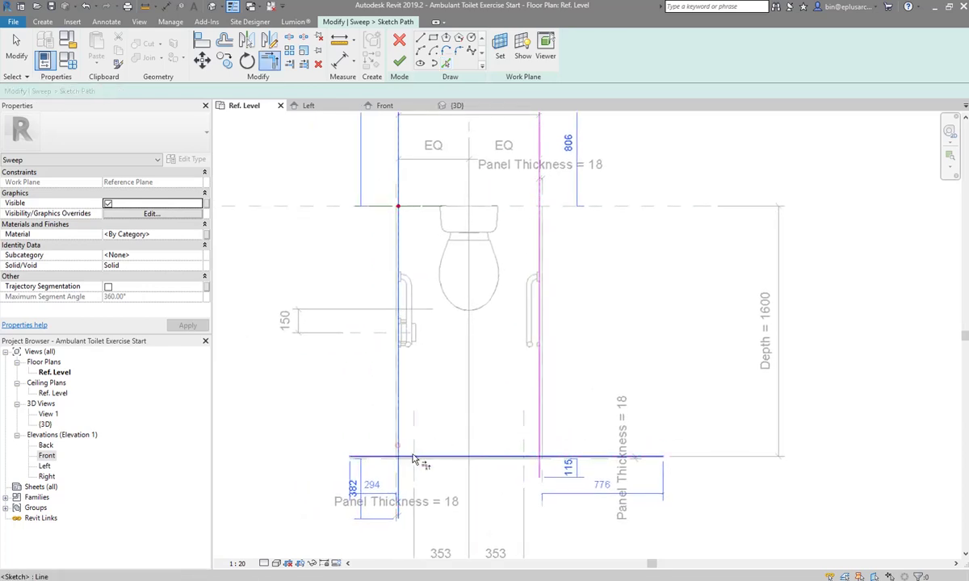
left_click(539, 428)
left_click(526, 457)
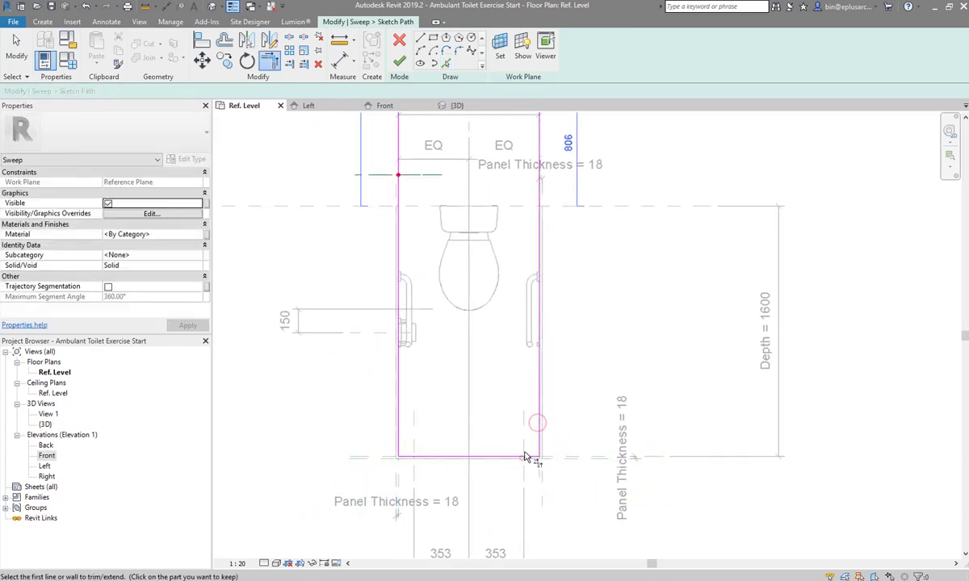
mouse_move(531, 459)
middle_mouse_down()
mouse_move(500, 352)
mouse_move(480, 390)
middle_mouse_up()
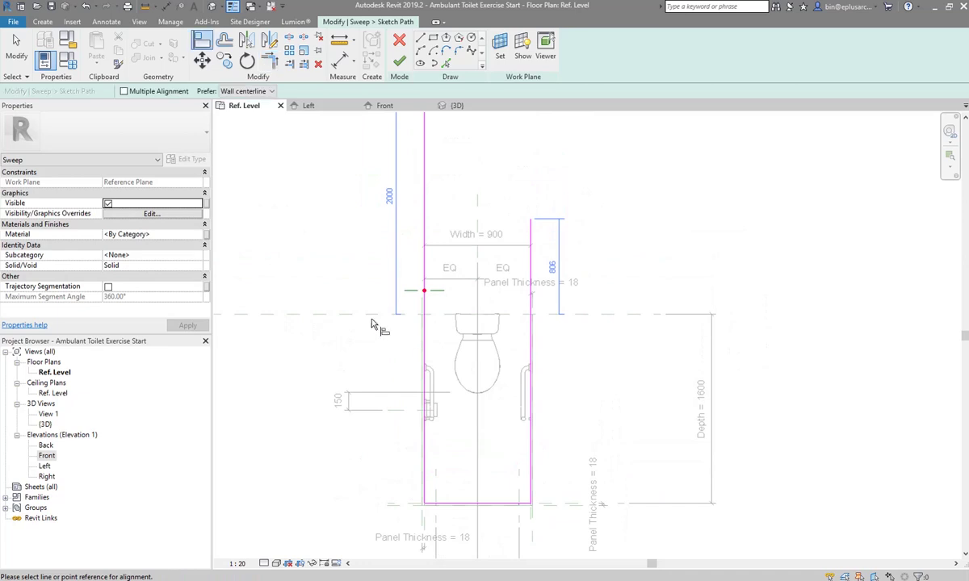
- Align the left and right path ends to the back reference plane and finish the path
left_click(375, 314)
scroll(385, 309, "down", 1)
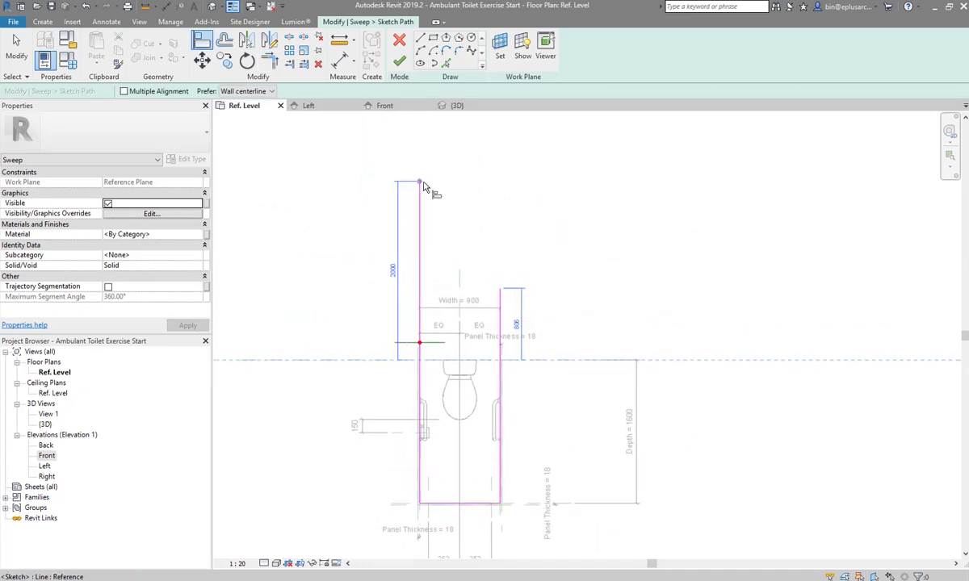
left_click(420, 186)
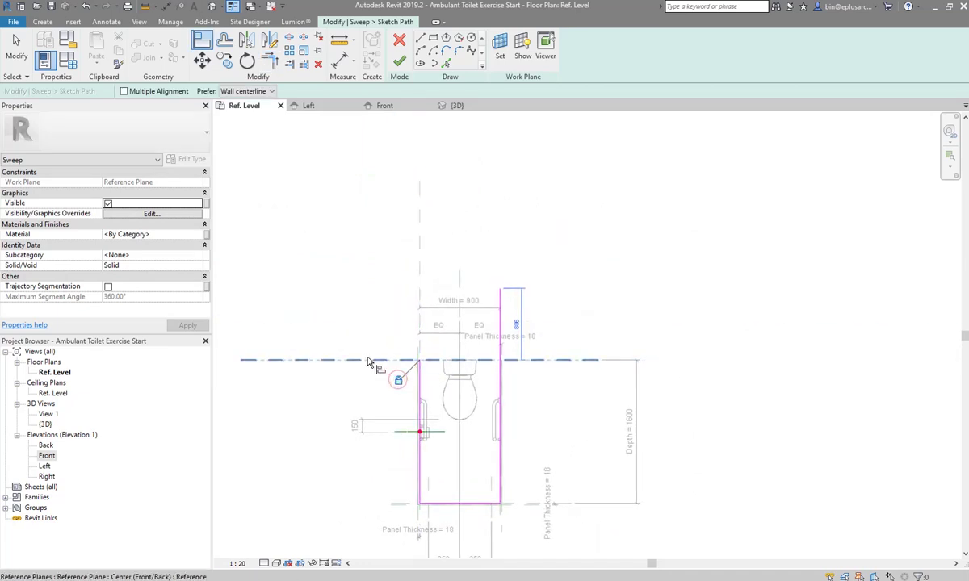
left_click(500, 305)
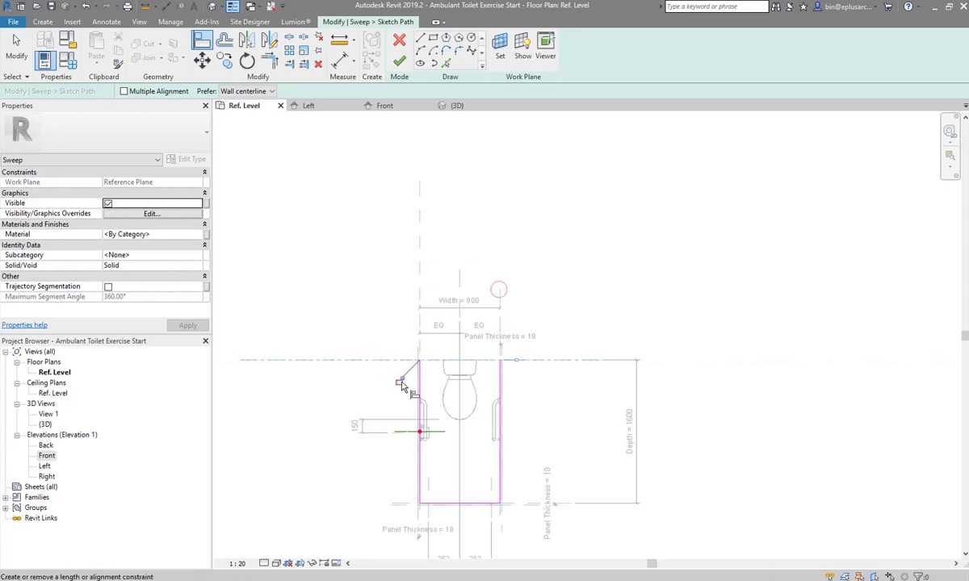
scroll(485, 391, "up", 1)
scroll(494, 385, "up", 1)
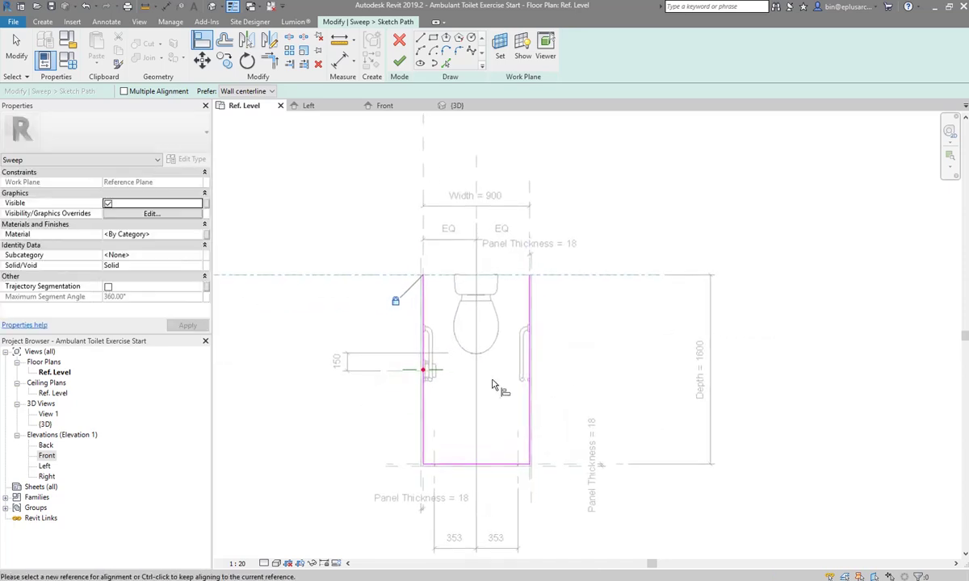
left_click(400, 62)
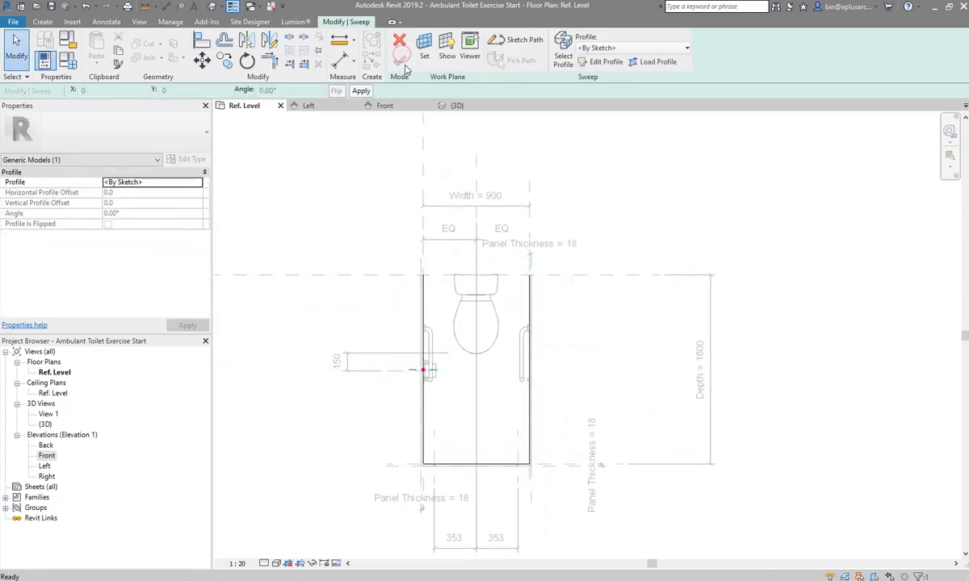
- Begin editing the sweep profile in the {3D} view, checking the partition catalogue PDF
left_click(602, 62)
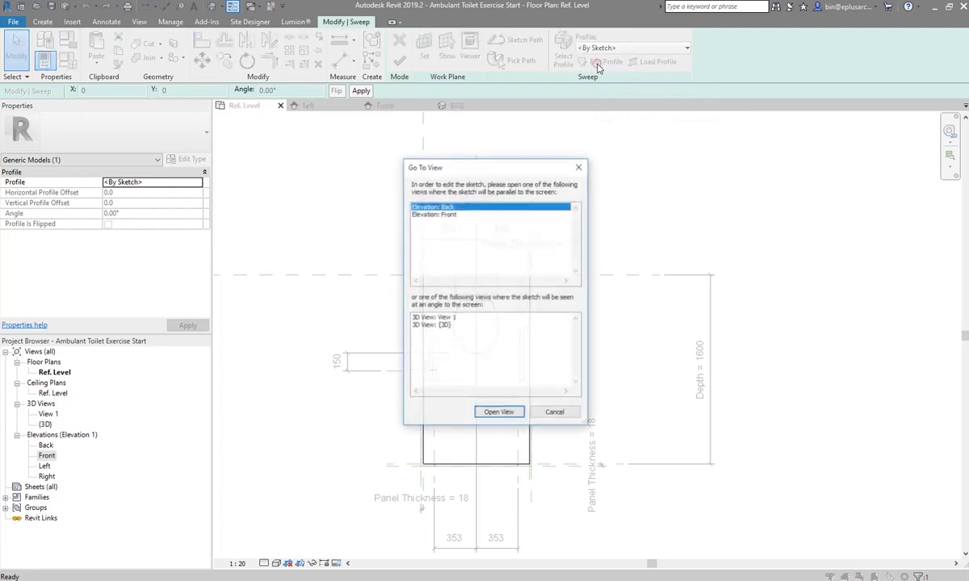
left_click(441, 326)
left_click(500, 411)
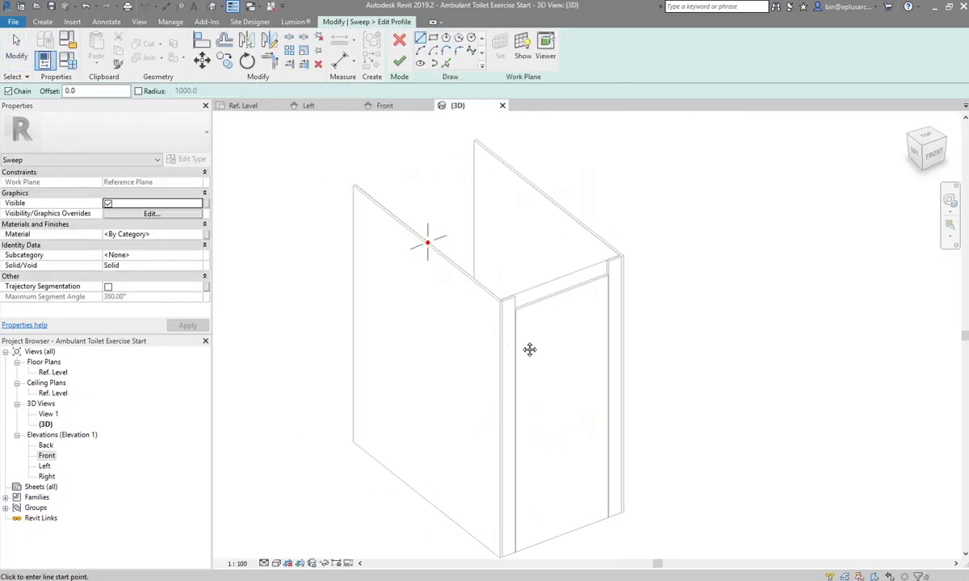
scroll(417, 216, "up", 2)
scroll(452, 255, "up", 2)
scroll(454, 252, "up", 2)
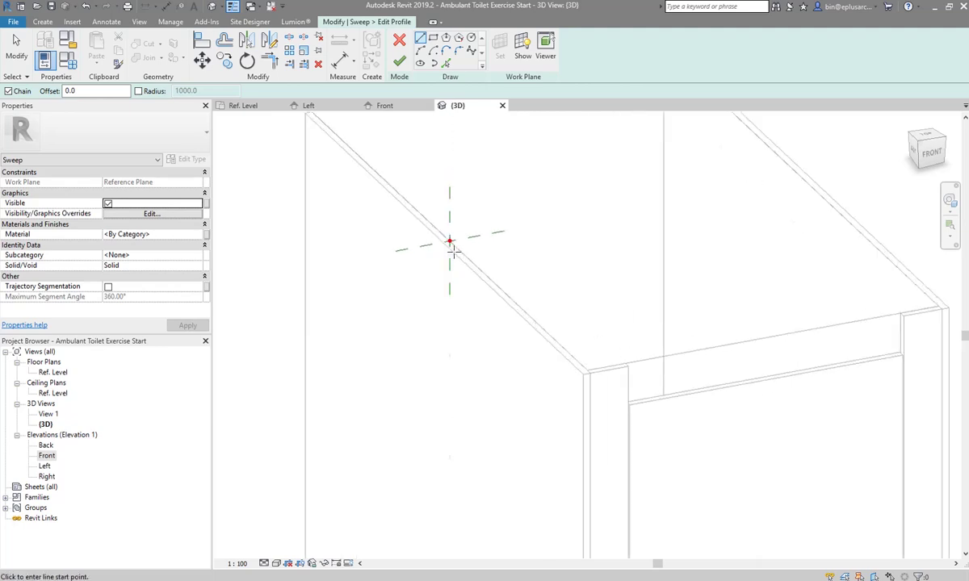
scroll(322, 290, "up", 1)
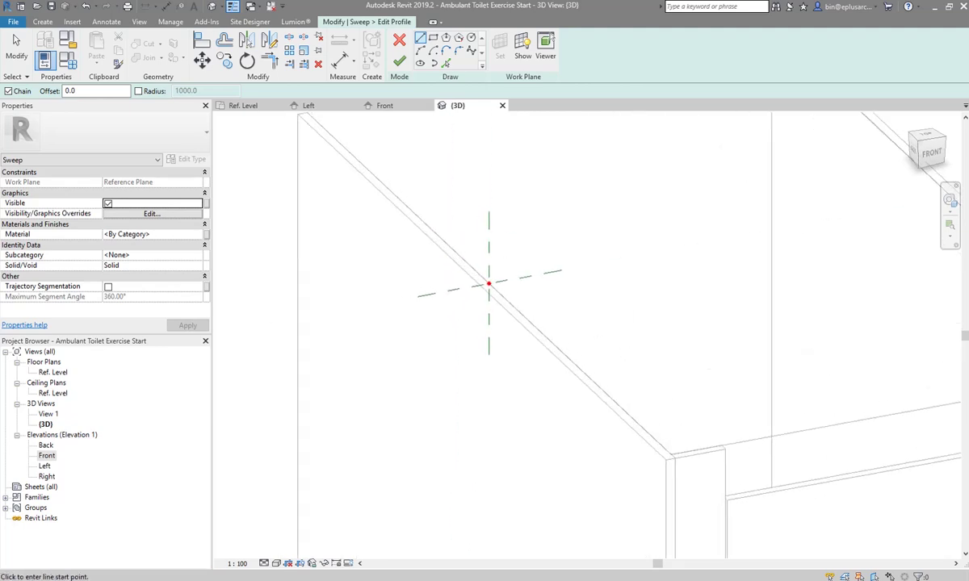
key("alt+Tab")
left_click_drag(228, 62, 266, 58)
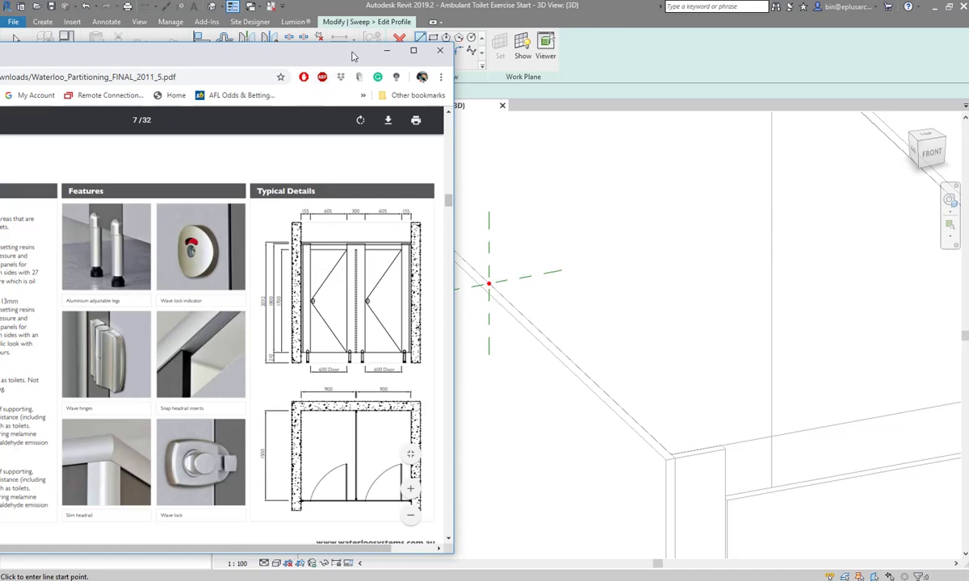
key("alt+Tab")
scroll(452, 331, "up", 1)
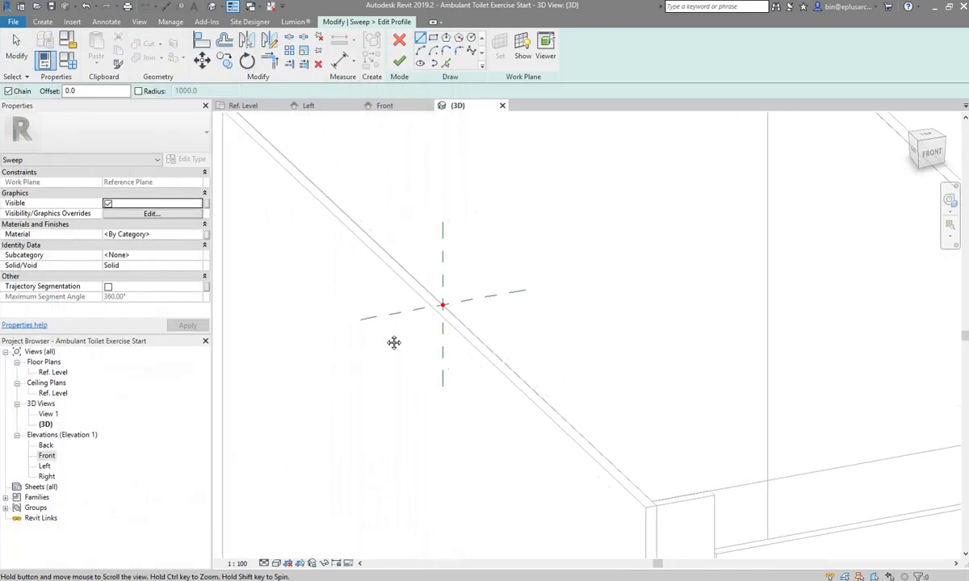
- Abandon the first profile arc and switch to a zoomed Front elevation
left_click(420, 38)
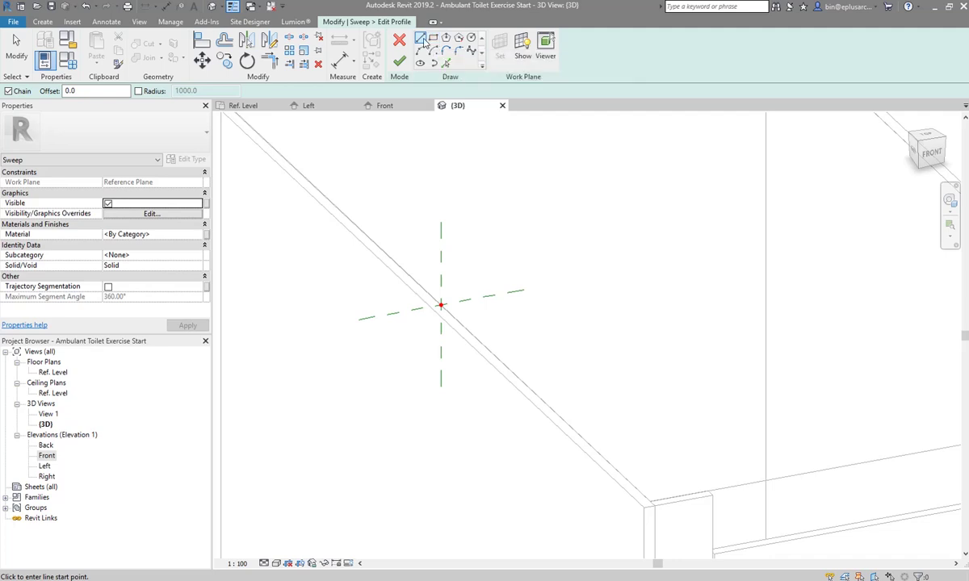
left_click(441, 305)
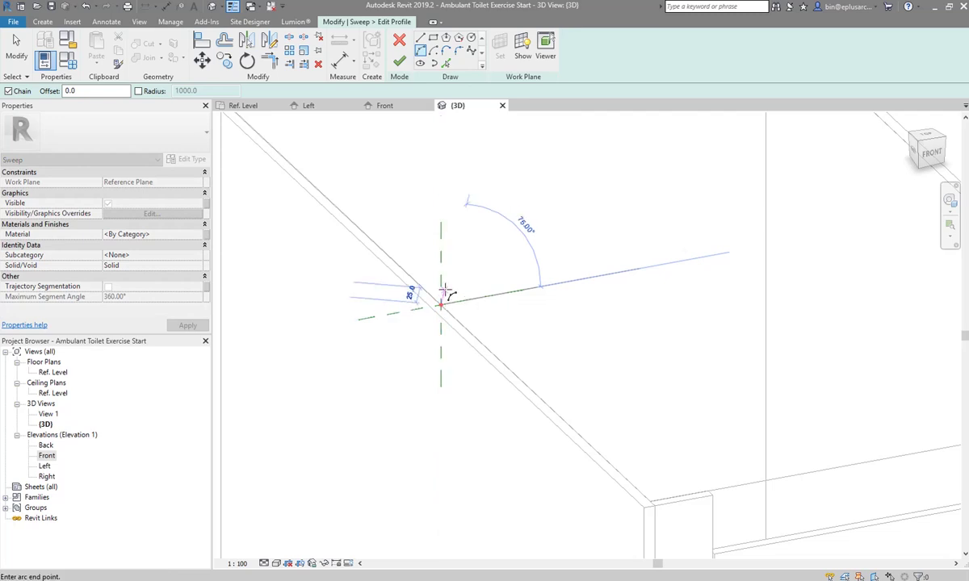
key("Escape")
key("Escape")
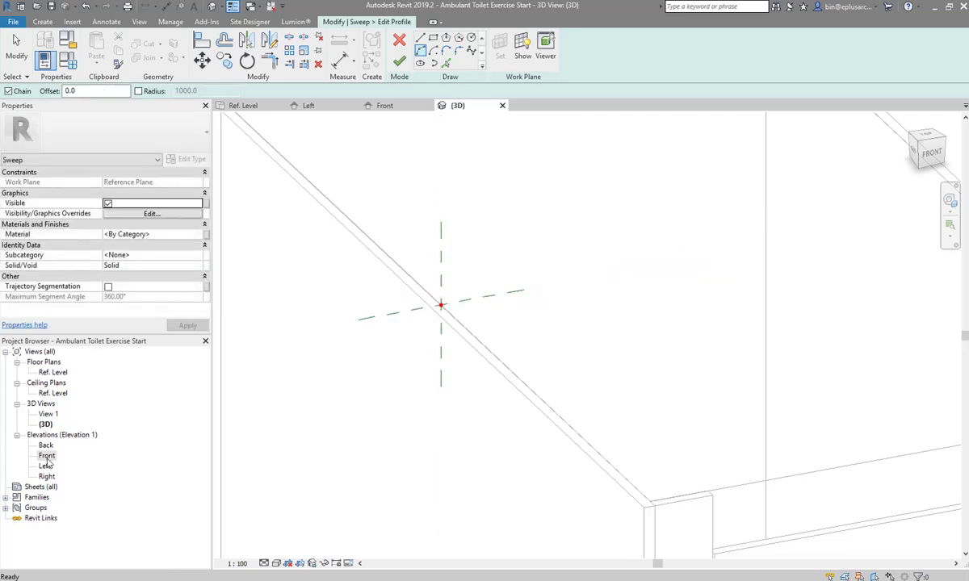
double_click(46, 455)
scroll(497, 214, "up", 5)
scroll(502, 216, "up", 2)
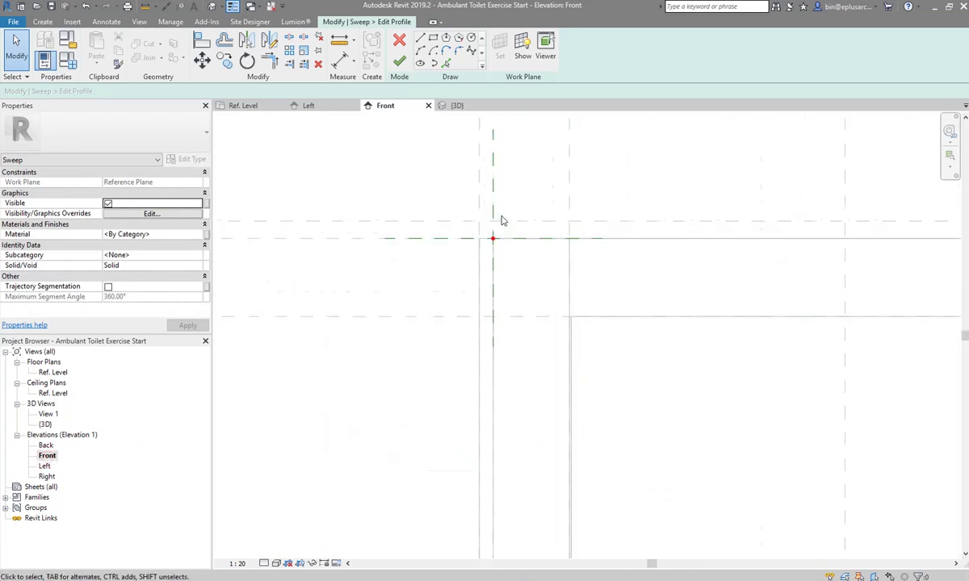
middle_click_drag(502, 216, 422, 278)
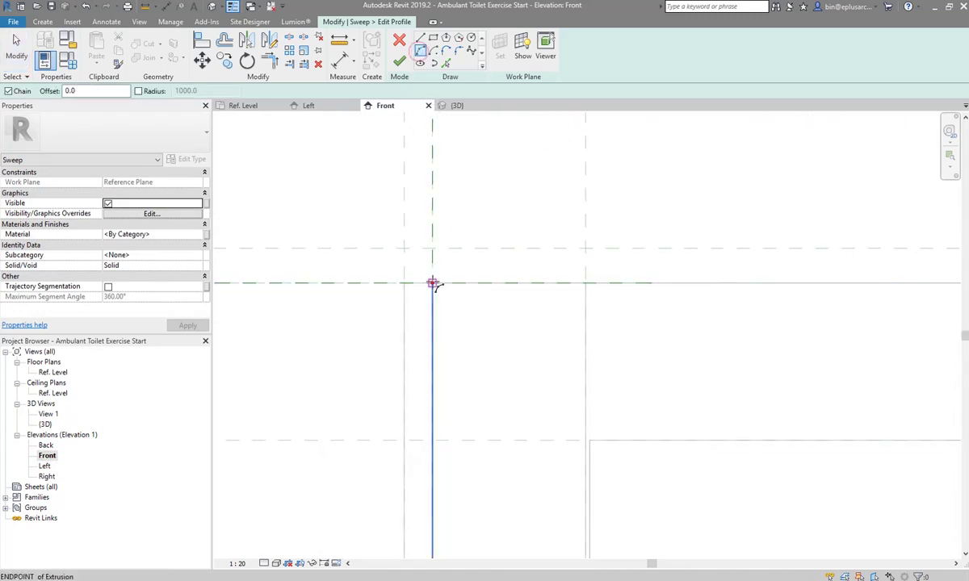
- Draw the profile's curved right side up to the reference plane and its top edge
left_click(431, 282)
left_click(432, 247)
scroll(436, 270, "up", 1)
scroll(436, 267, "up", 1)
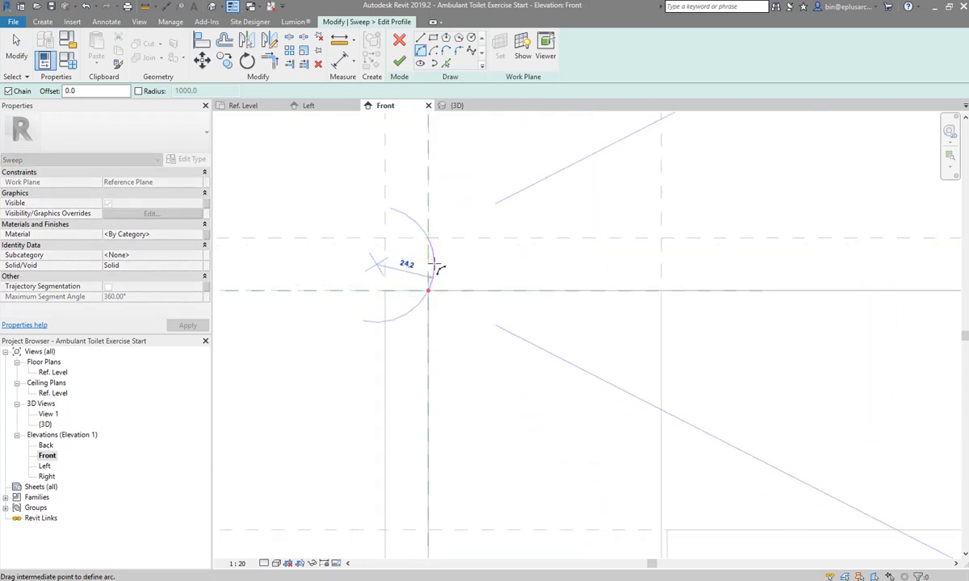
left_click(436, 266)
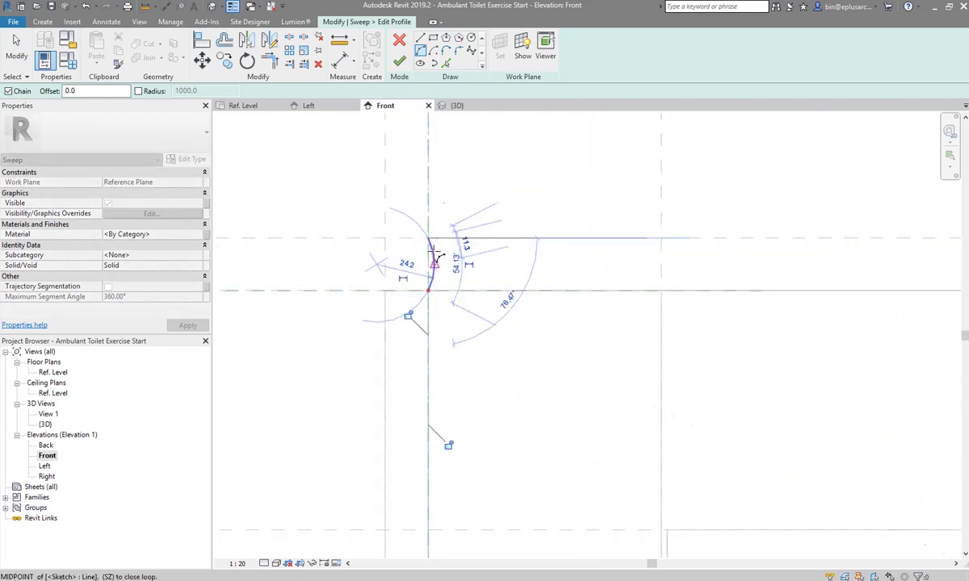
key("l")
key("i")
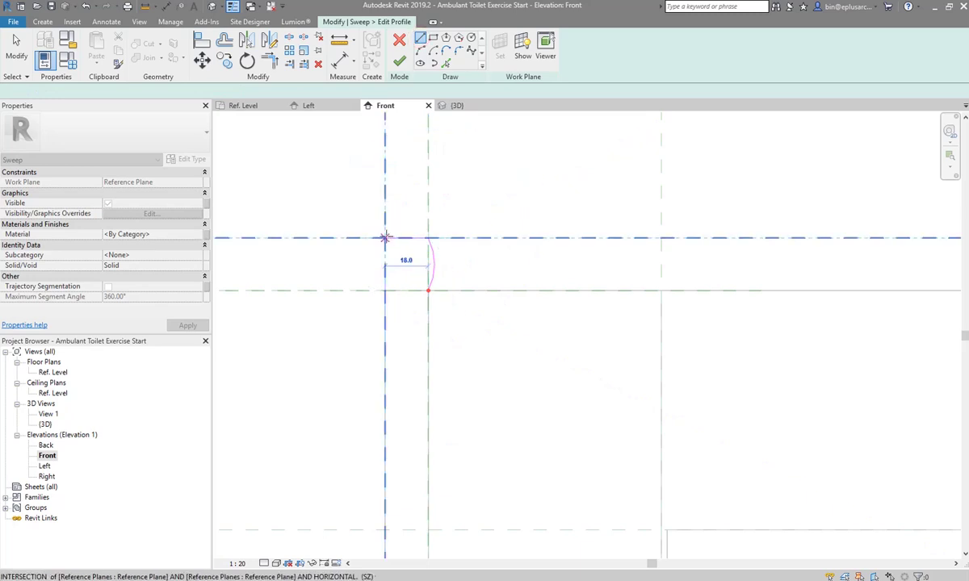
left_click(385, 238)
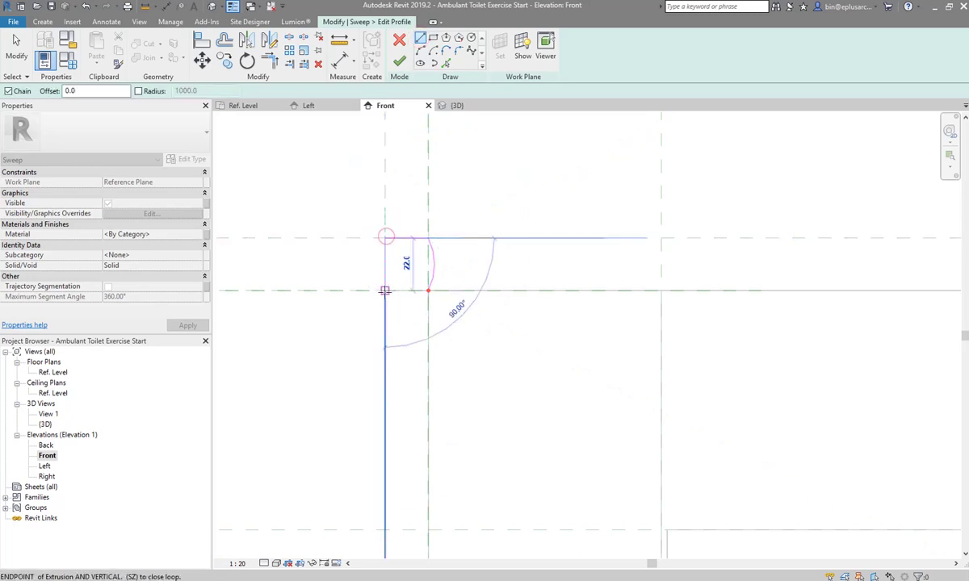
- Add the curved left side and bottom line to close the profile, then finish it
left_click(420, 52)
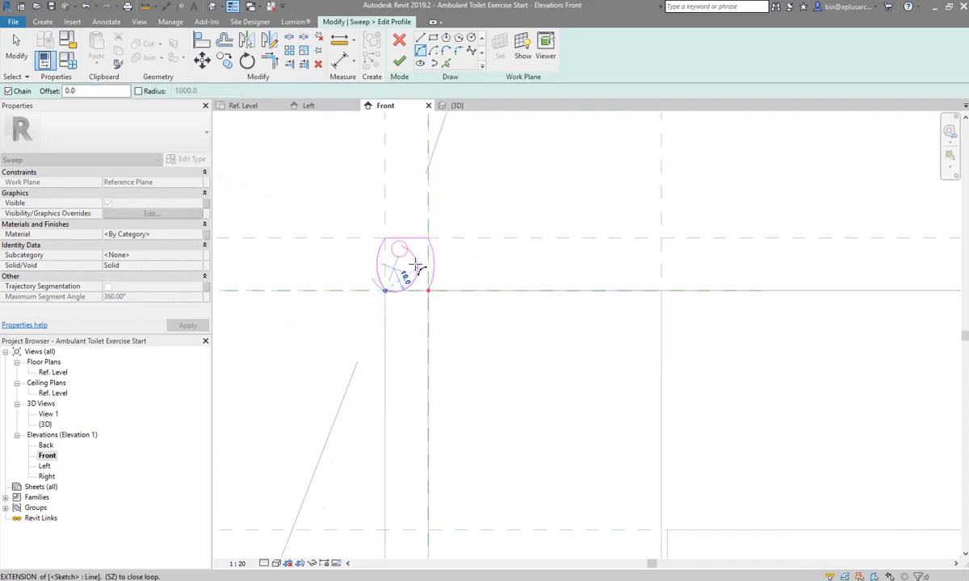
left_click(411, 269)
key("l")
key("i")
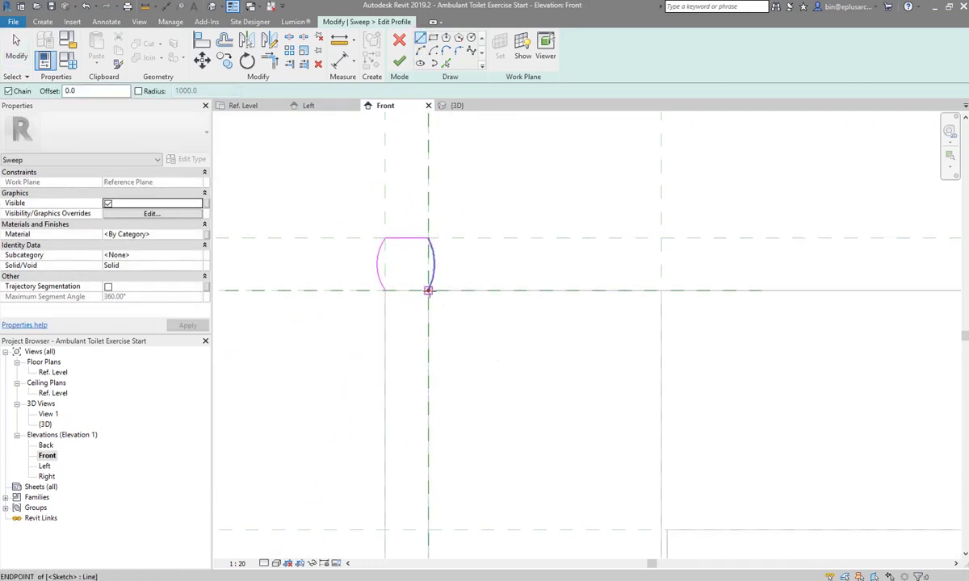
left_click(428, 291)
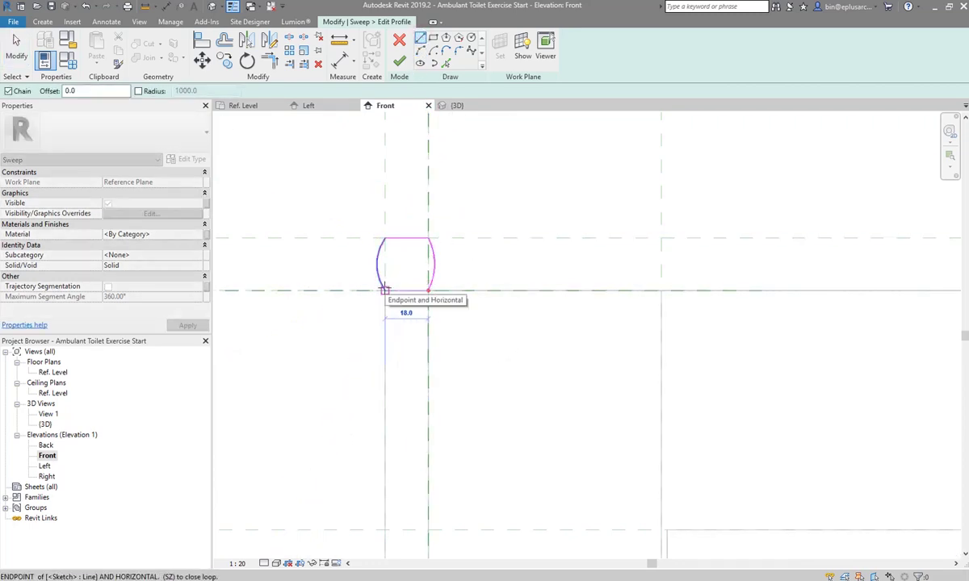
left_click(385, 289)
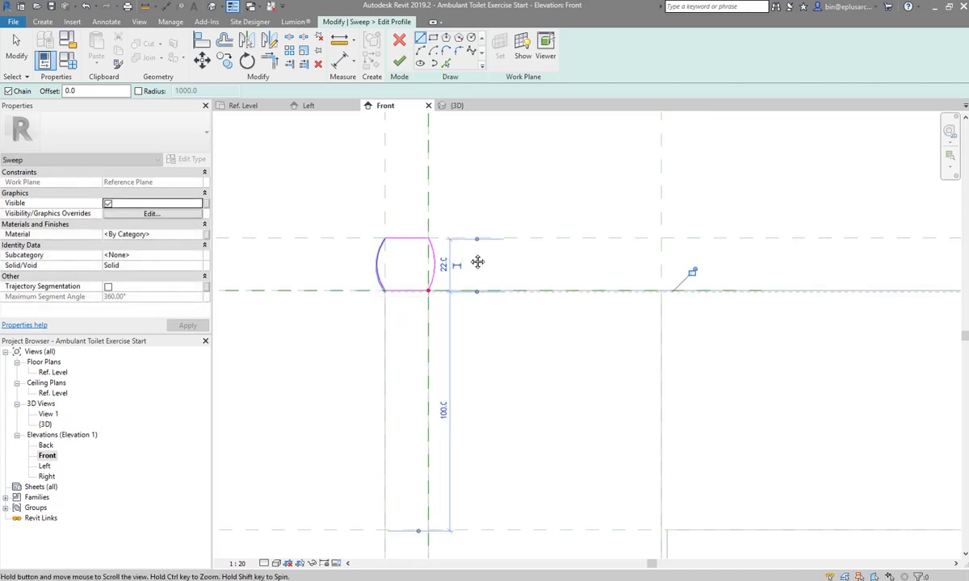
key("Escape")
left_click(399, 60)
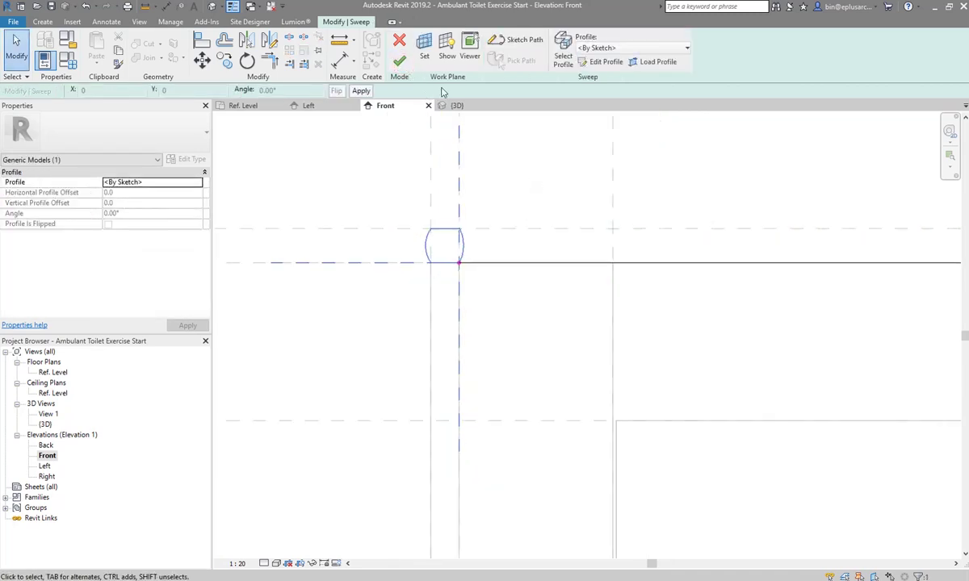
- Complete the headrail sweep and orbit the {3D} view to inspect the rounded rail
left_click(399, 60)
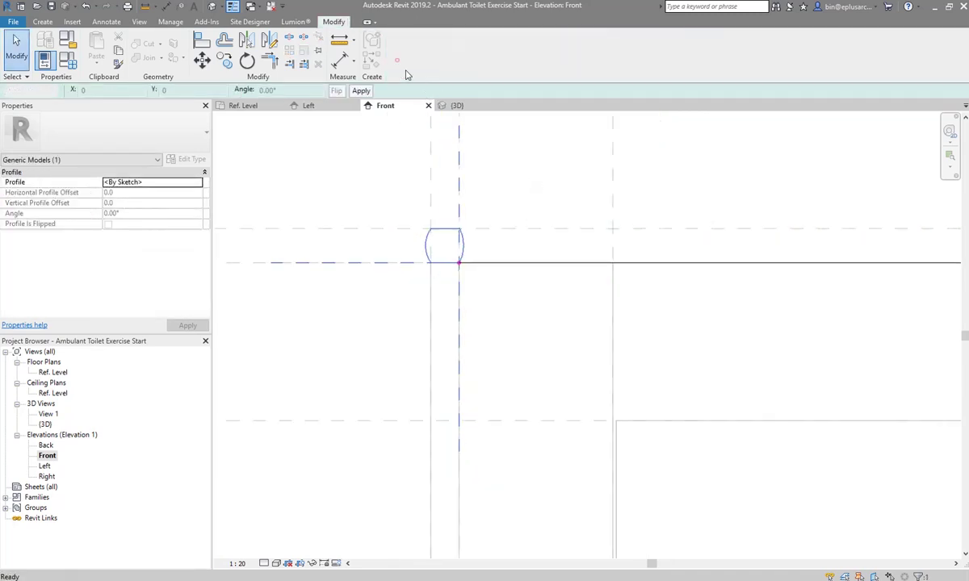
left_click(211, 7)
mouse_move(678, 258)
middle_mouse_down("shift")
mouse_move(715, 248)
mouse_move(612, 283)
mouse_move(699, 320)
mouse_move(703, 347)
mouse_move(521, 355)
mouse_move(514, 305)
mouse_move(530, 313)
mouse_move(447, 315)
mouse_move(432, 287)
mouse_move(141, 383)
middle_mouse_up("shift")
key("Escape")
- Open the Ref. Level floor plan zoomed to the cubicle front panels
double_click(53, 373)
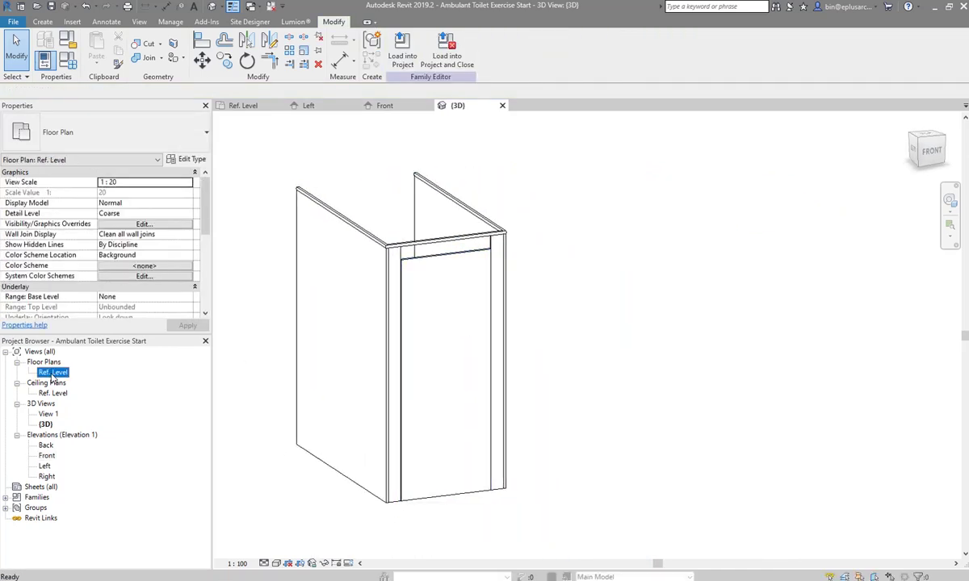
scroll(383, 392, "up", 2)
scroll(382, 393, "up", 1)
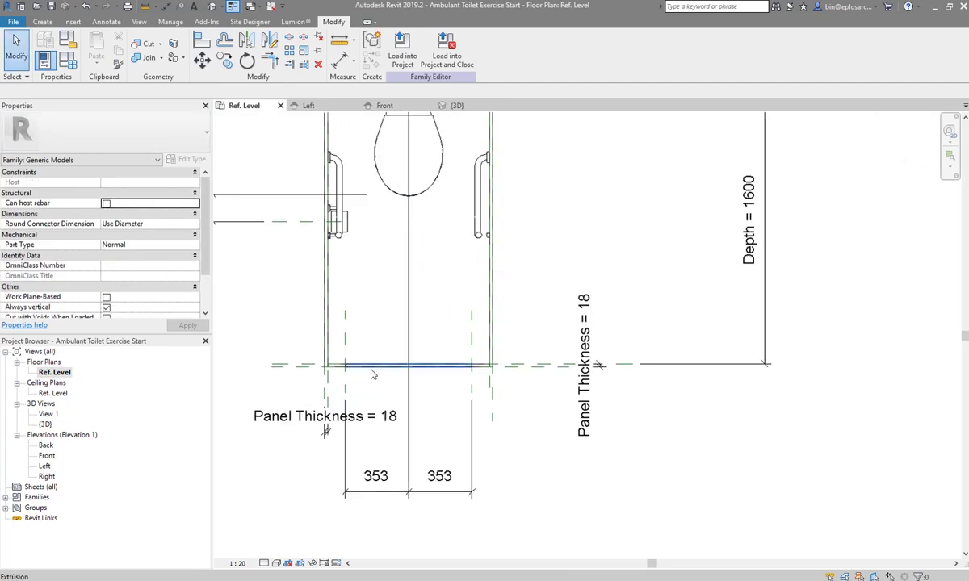
scroll(390, 344, "down", 1)
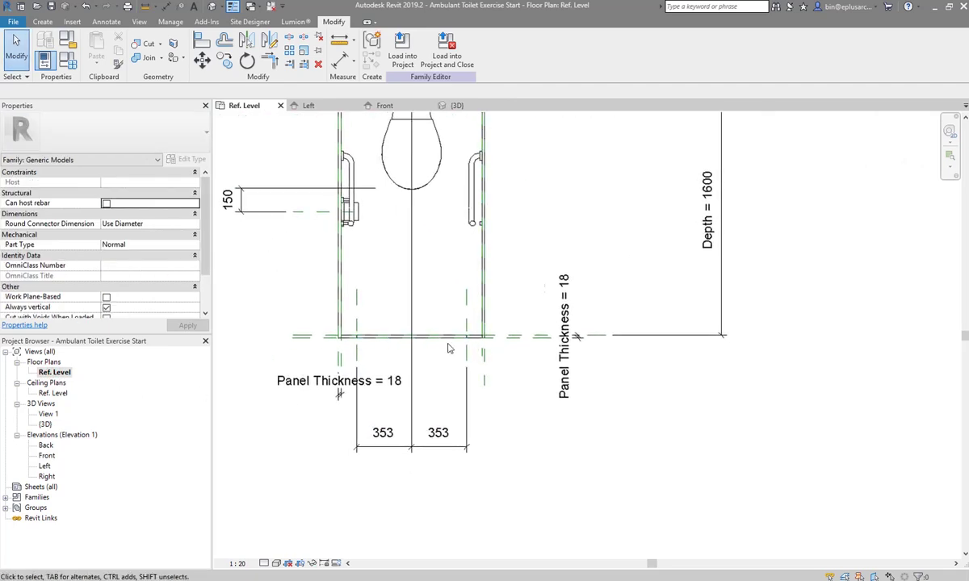
scroll(390, 345, "up", 1)
scroll(400, 354, "up", 1)
scroll(405, 343, "down", 1)
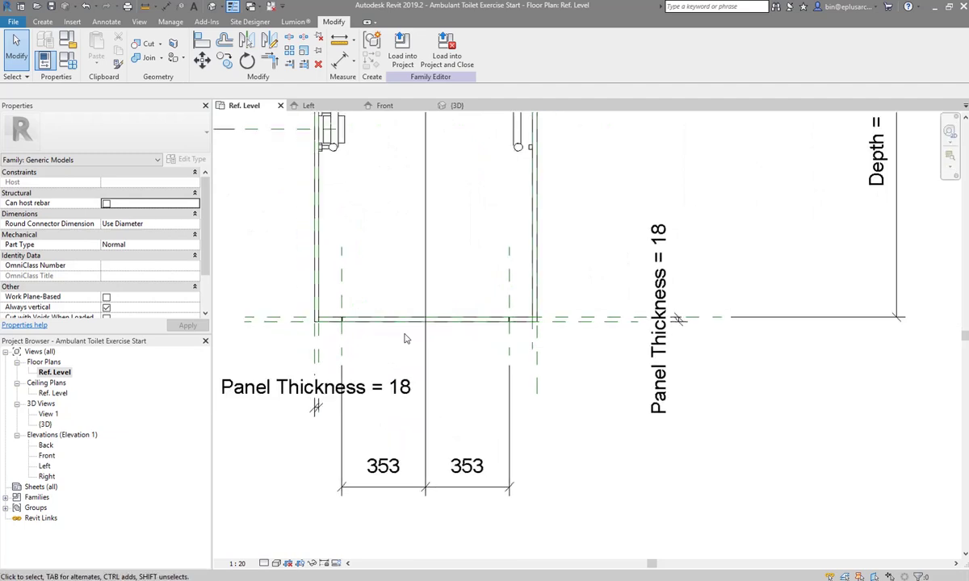
middle_click_drag(394, 325, 408, 316)
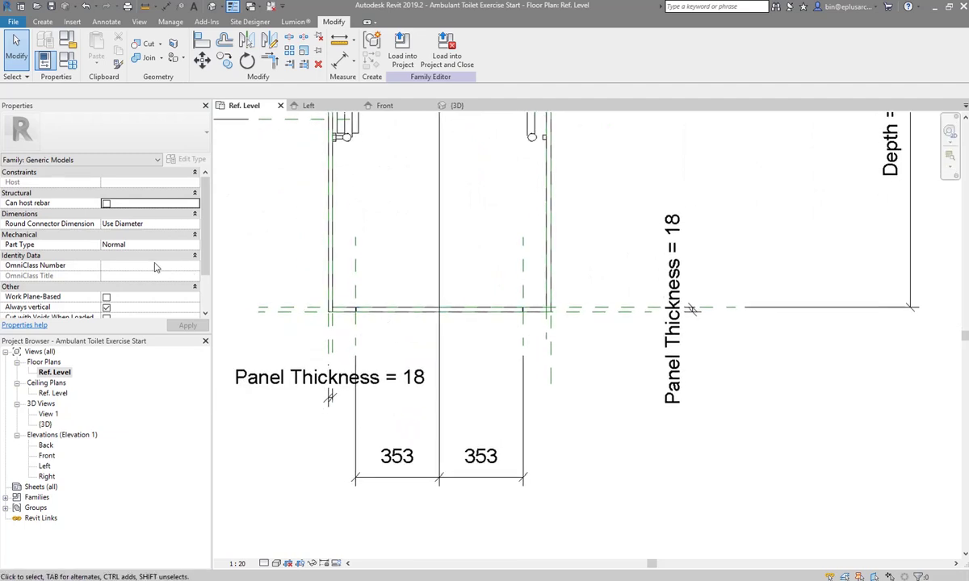
scroll(143, 273, "down", 1)
- Start a symbolic line and check its subcategory list, left at Generic Models [projection]
left_click(105, 22)
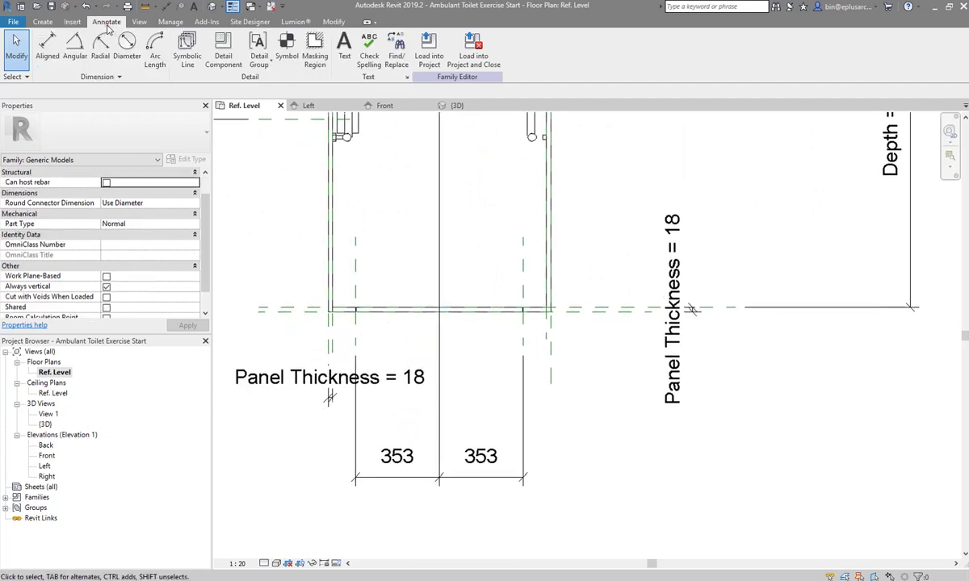
left_click(193, 50)
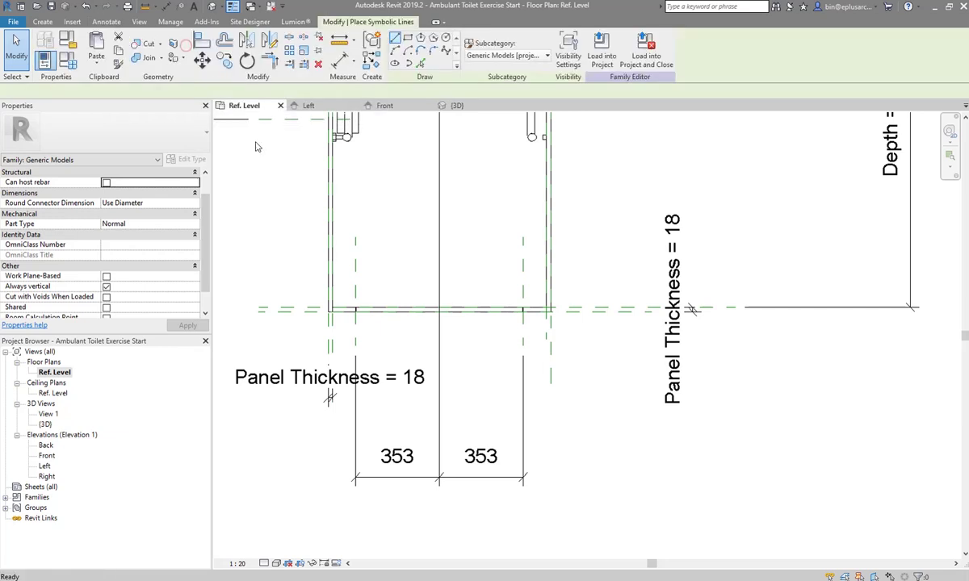
left_click(506, 58)
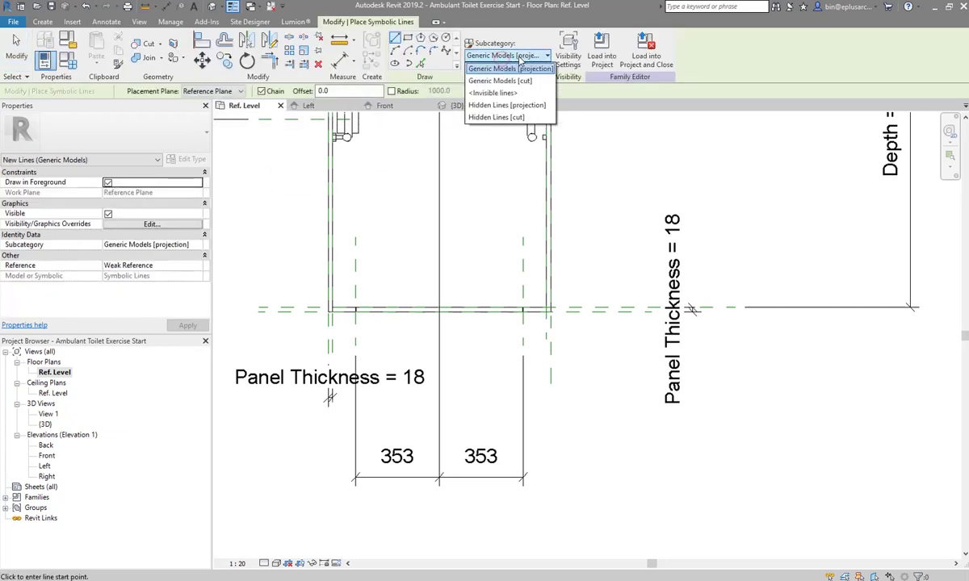
left_click(506, 67)
left_click(170, 22)
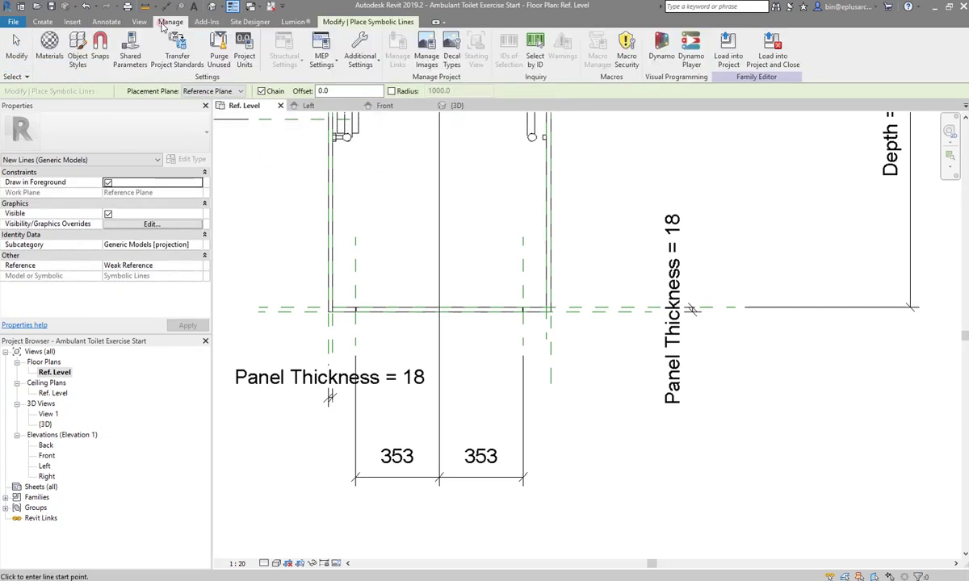
- Create a Generic Models subcategory Plan Swing with grey RGB 128-128-128 lines and Hidden pattern
left_click(78, 50)
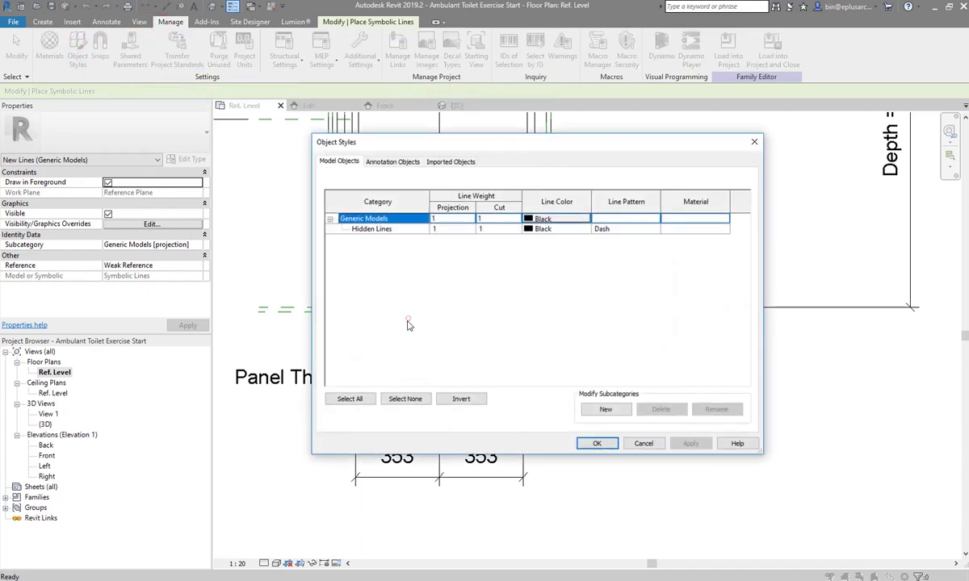
left_click(606, 410)
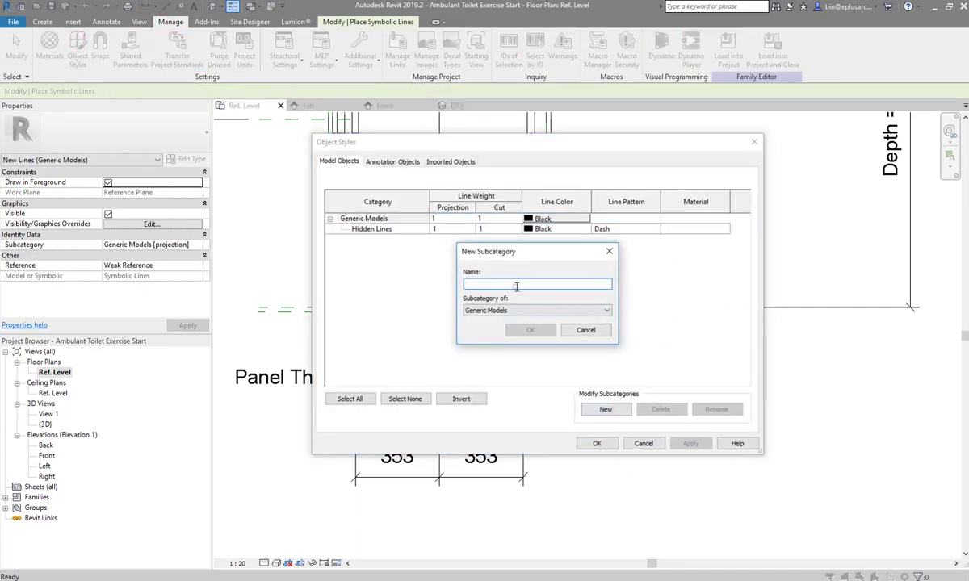
type("Plan Swing")
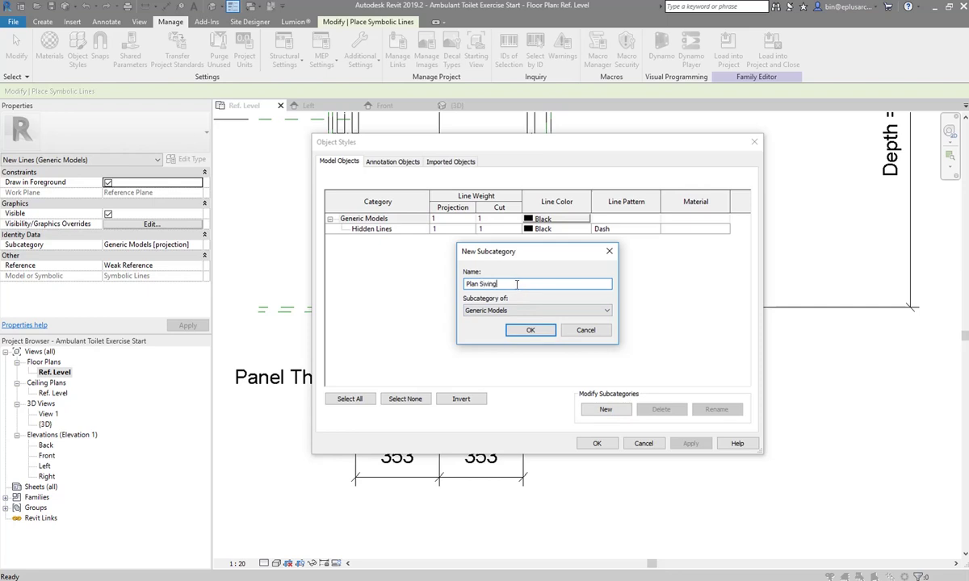
left_click(529, 329)
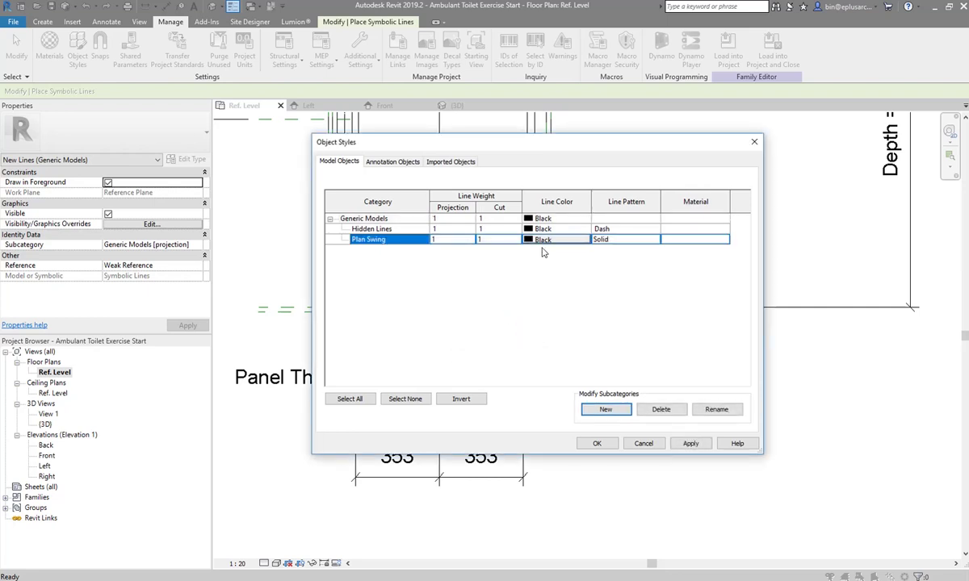
left_click(553, 246)
left_click(478, 278)
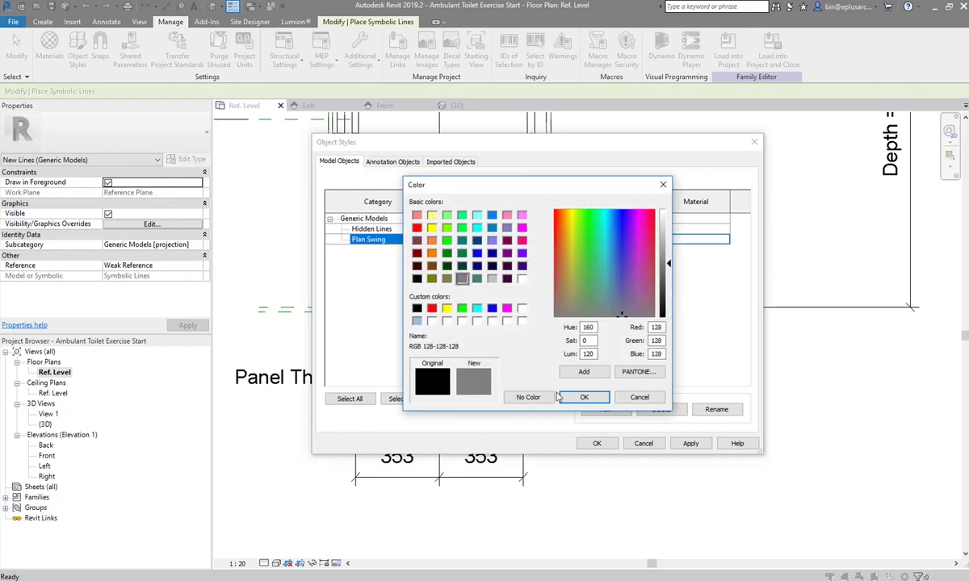
left_click(583, 397)
left_click(654, 241)
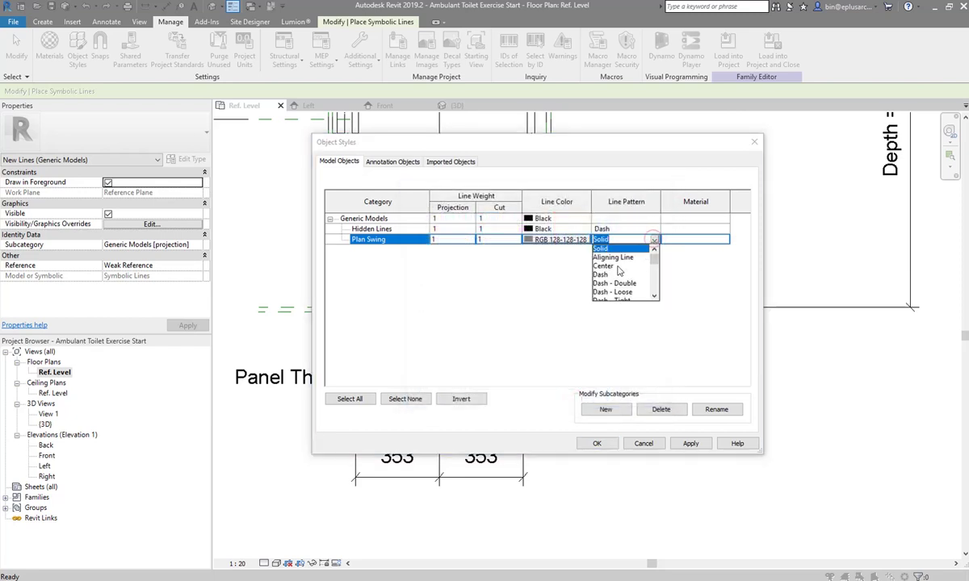
type("h")
left_click(521, 285)
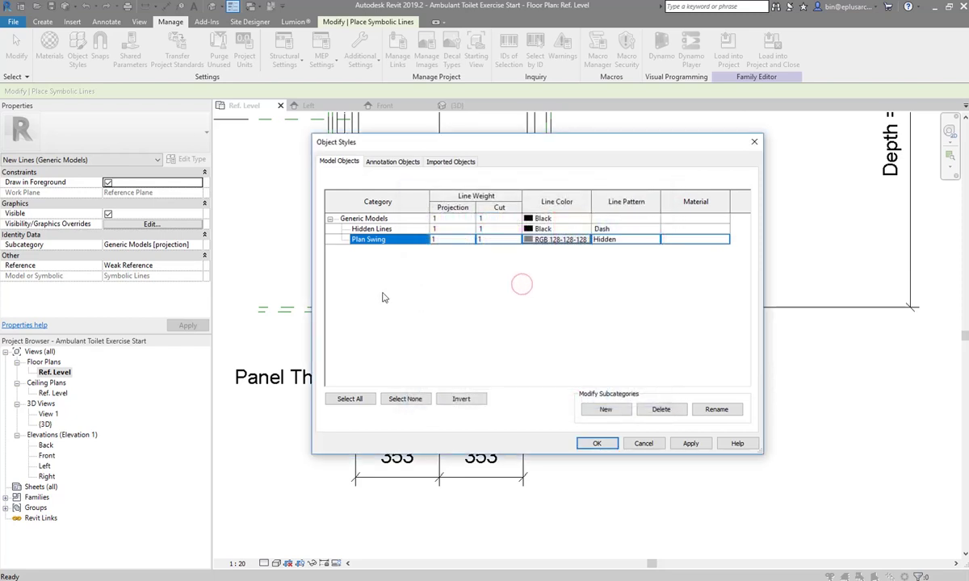
- Add an Elevation Swing subcategory with Center line pattern and apply the changes
left_click(606, 409)
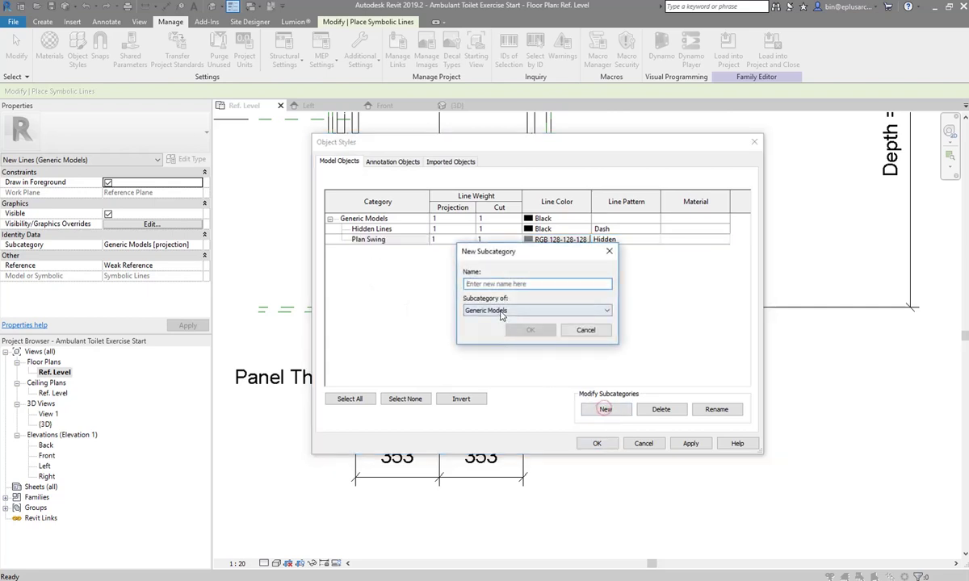
type("Elevation Swing")
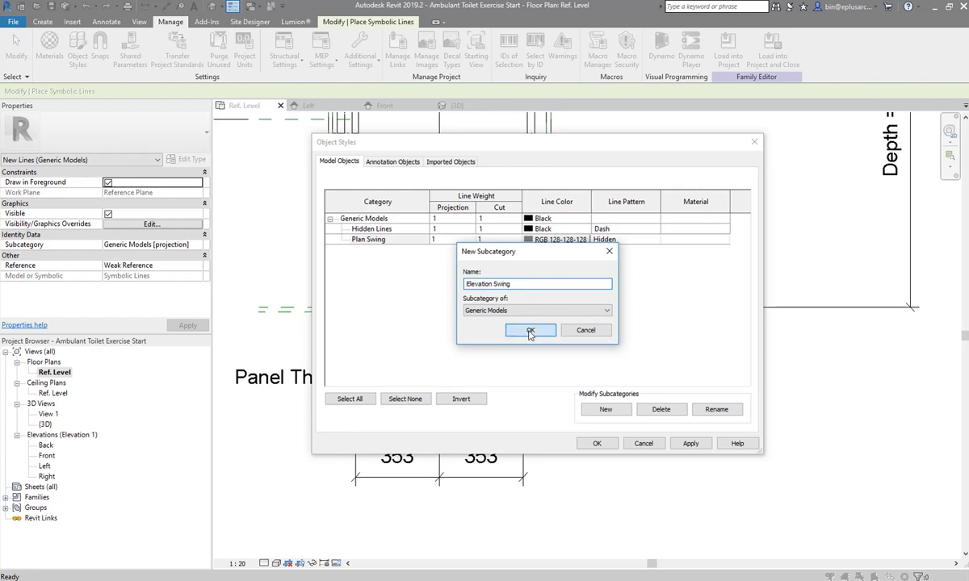
left_click(529, 329)
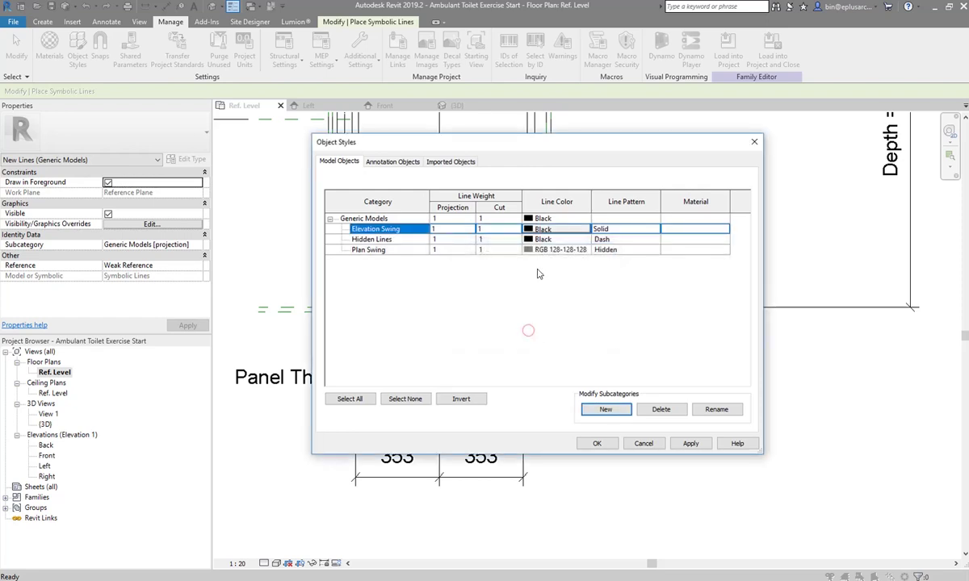
left_click(632, 231)
left_click(654, 229)
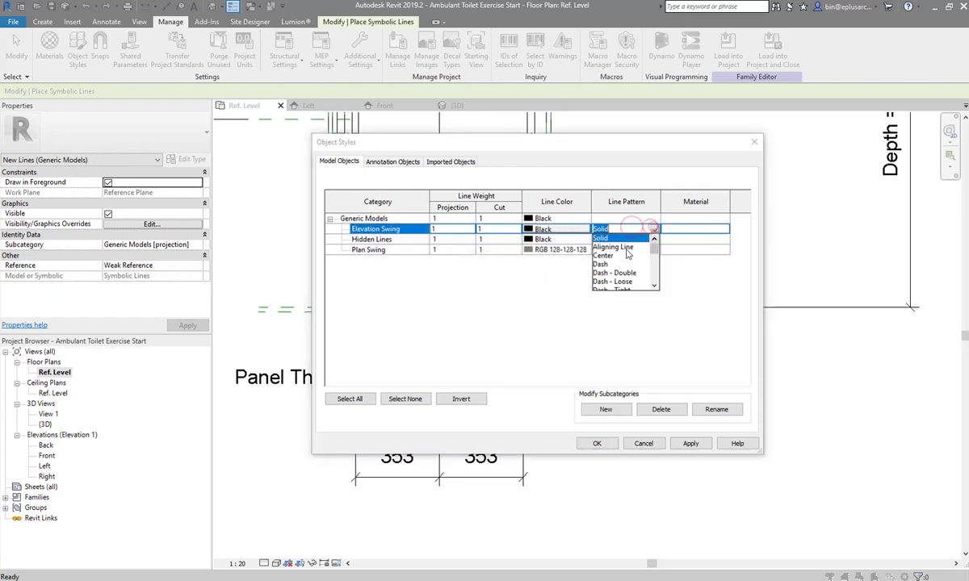
left_click(607, 255)
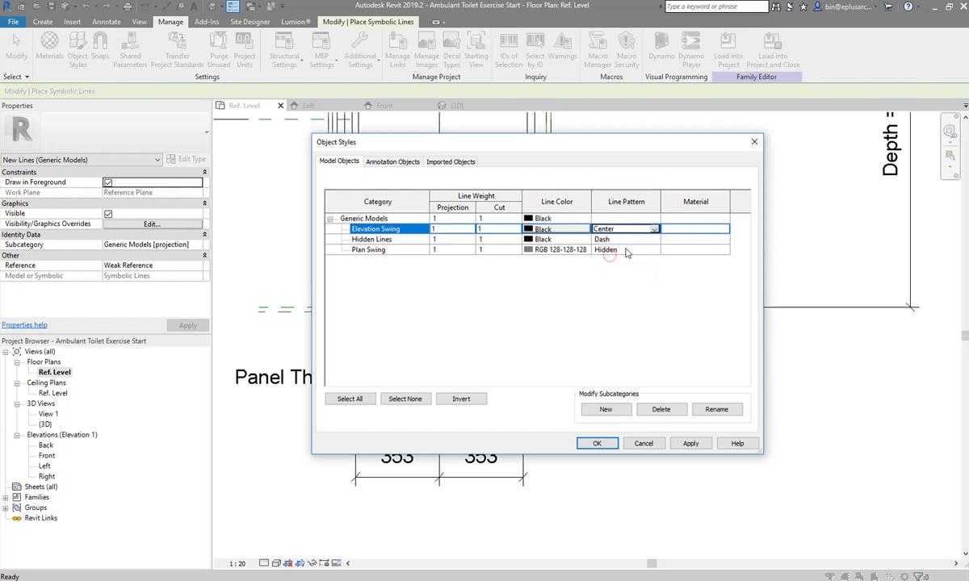
left_click(691, 443)
- Close Object Styles and confirm Plan Swing and Elevation Swing appear as symbolic line subcategories
left_click(597, 443)
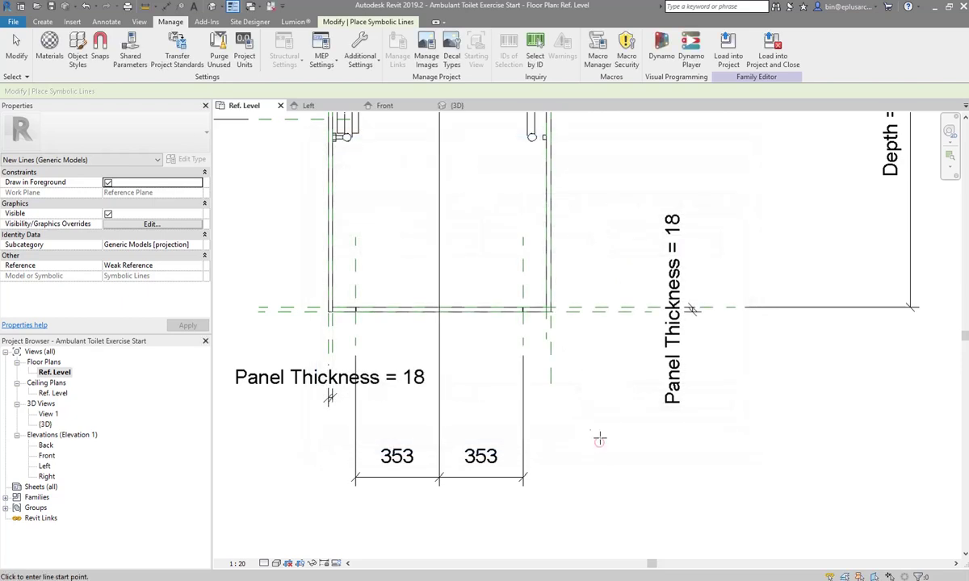
scroll(441, 352, "down", 2)
scroll(430, 373, "down", 1)
middle_click_drag(429, 373, 436, 370)
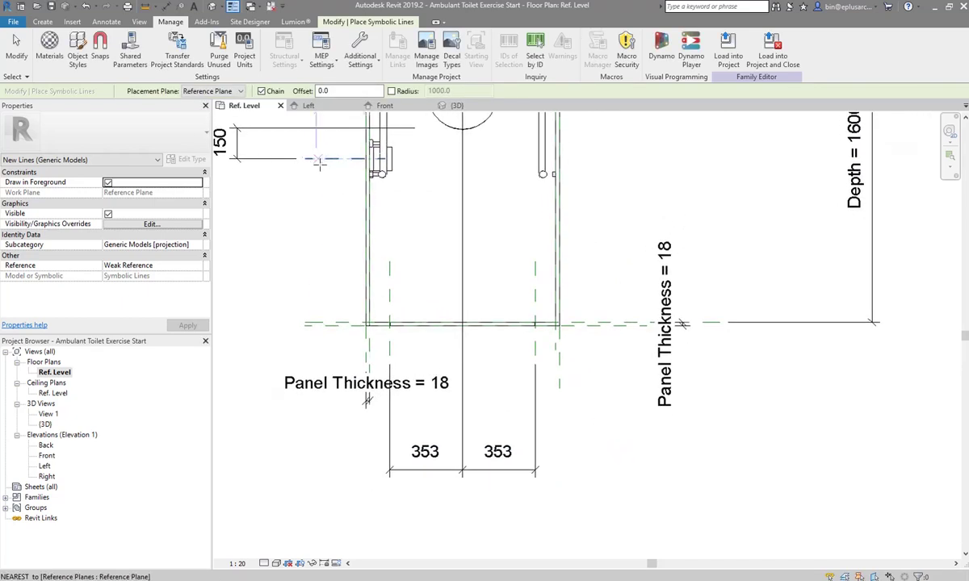
left_click(105, 22)
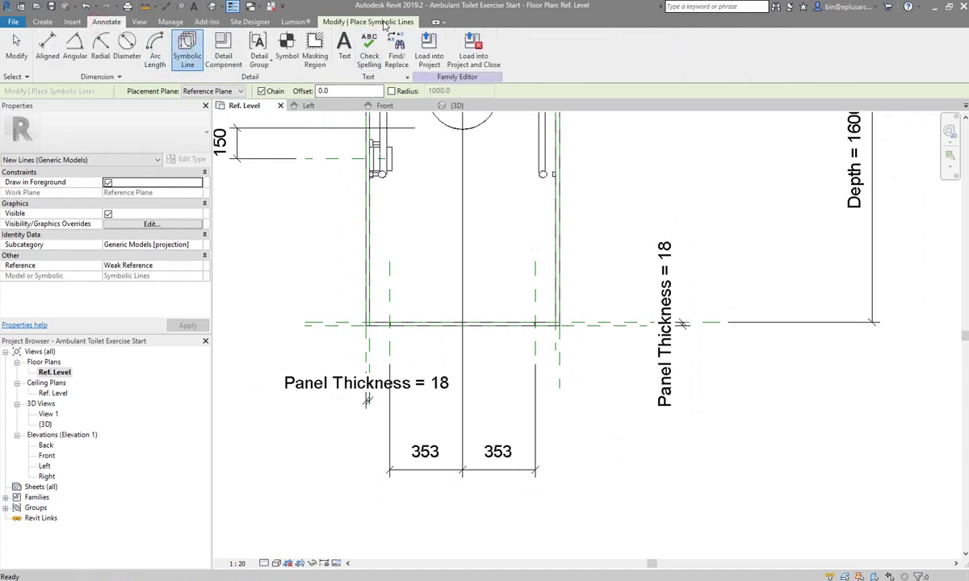
left_click(363, 21)
left_click(497, 54)
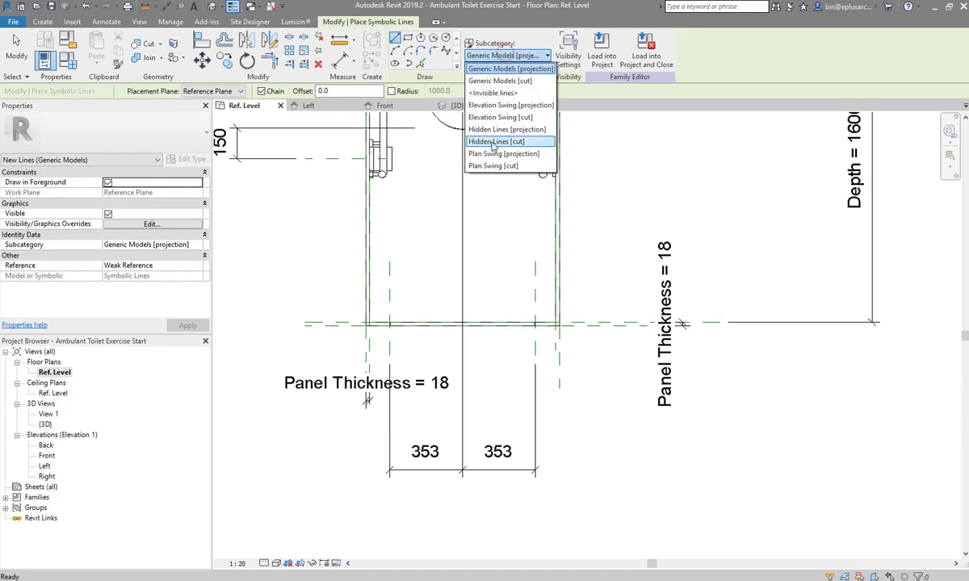
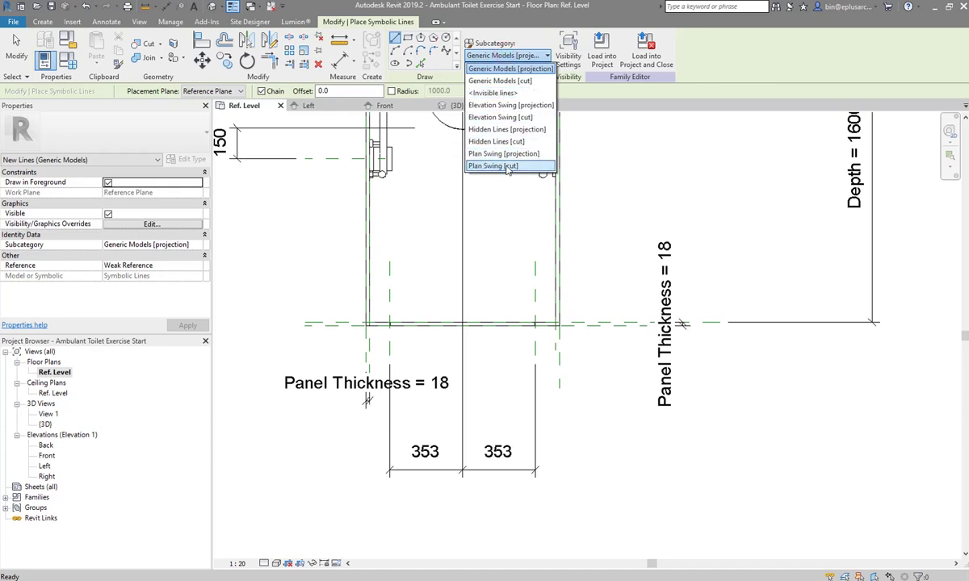
- Draw a 700-long Plan Swing [cut] symbolic rectangle starting at the reference-line intersection
left_click(507, 166)
middle_click_drag(406, 197, 414, 167)
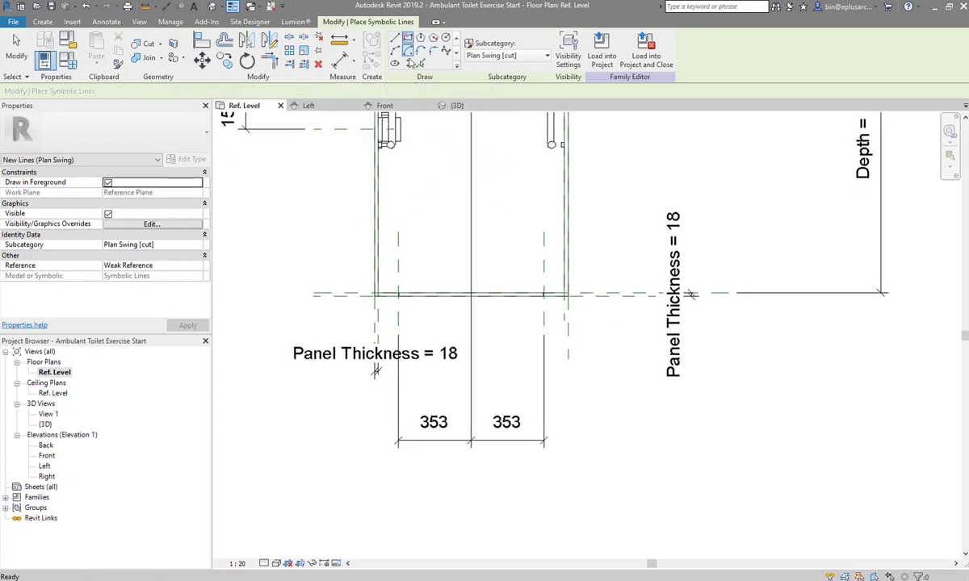
left_click(407, 38)
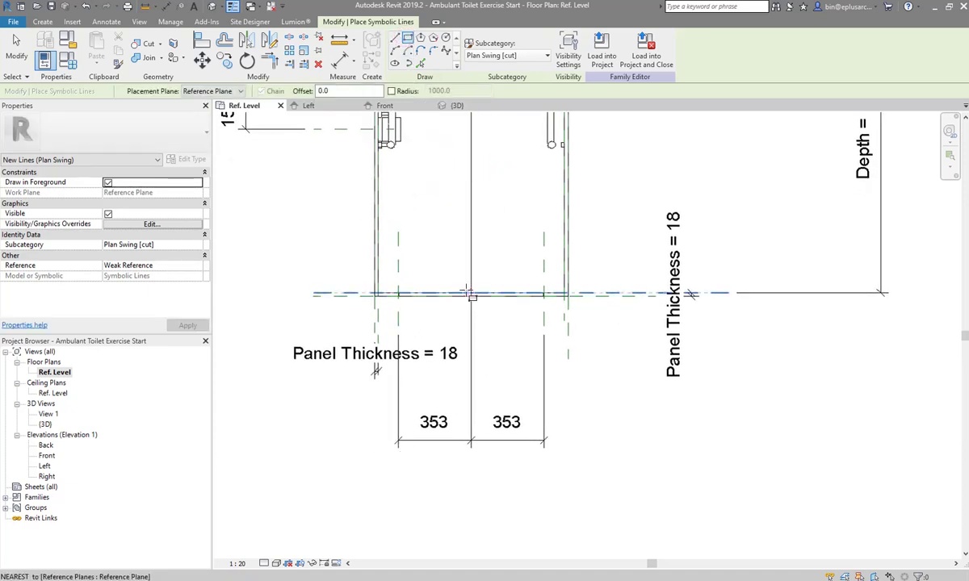
scroll(407, 276, "up", 1)
scroll(408, 277, "up", 2)
scroll(407, 276, "up", 2)
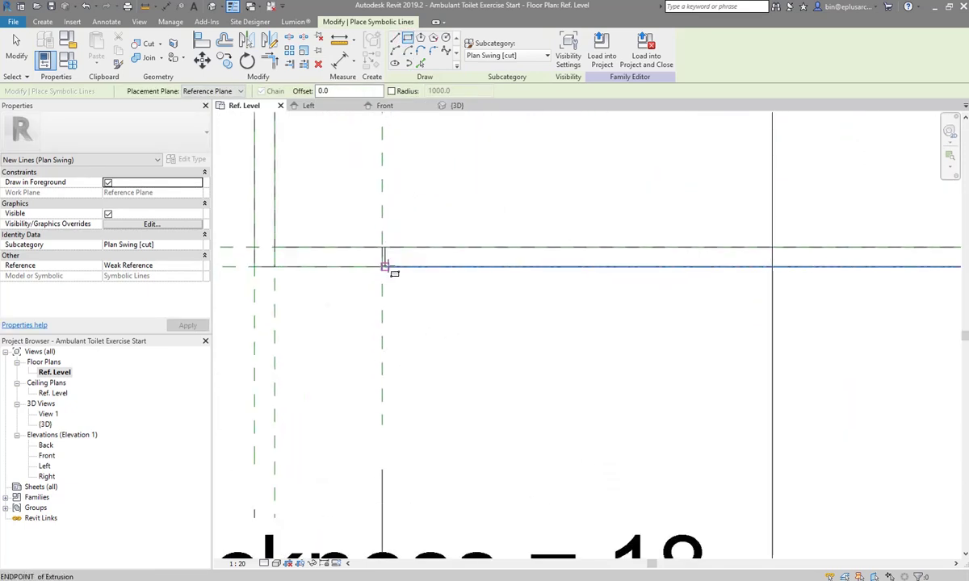
left_click(385, 262)
scroll(468, 436, "down", 2)
scroll(460, 423, "down", 2)
middle_click_drag(449, 416, 440, 266)
scroll(440, 266, "up", 1)
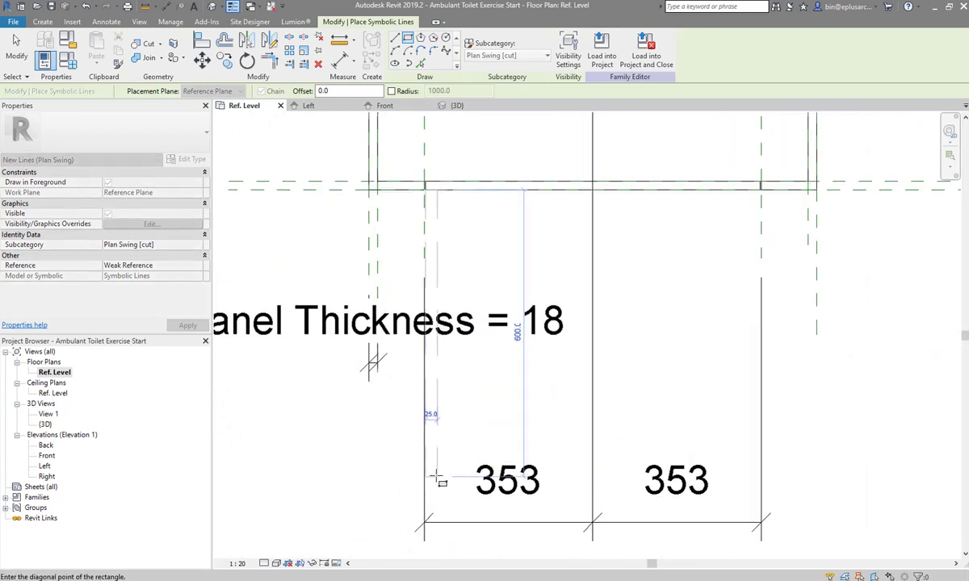
middle_click_drag(434, 508, 436, 448)
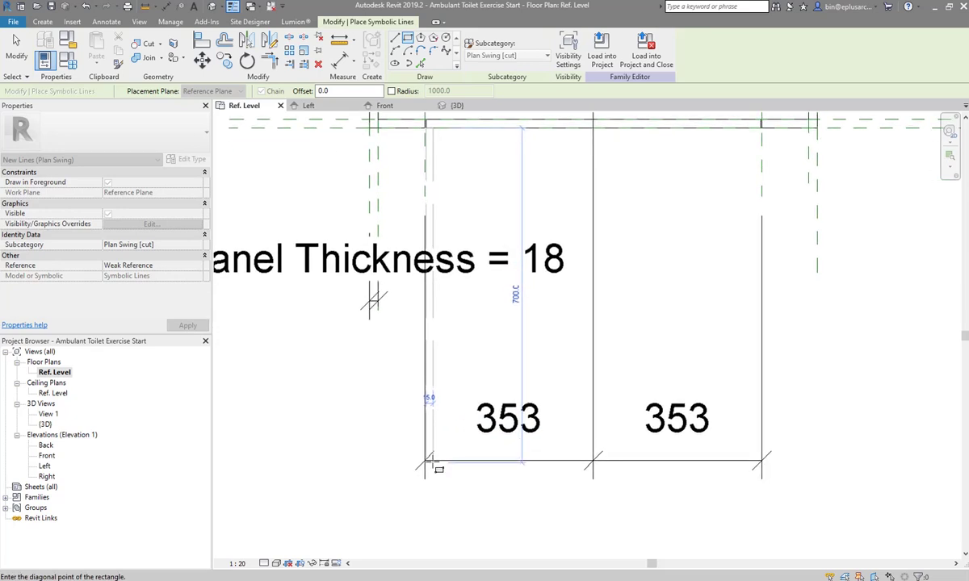
left_click(434, 465)
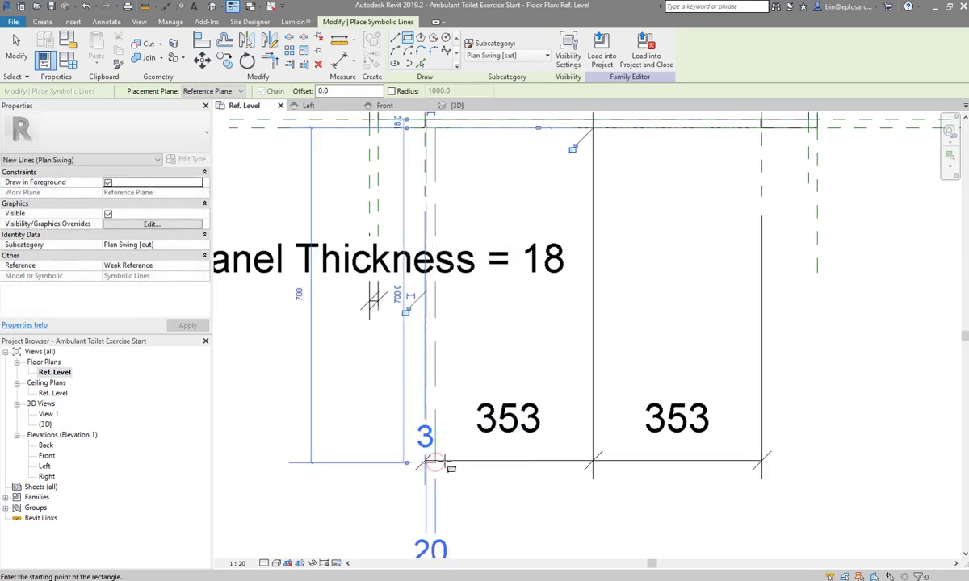
scroll(433, 460, "down", 2)
scroll(420, 404, "down", 2)
- Change the rectangle edge's 20 offset dimension to 18
key("Escape")
key("Escape")
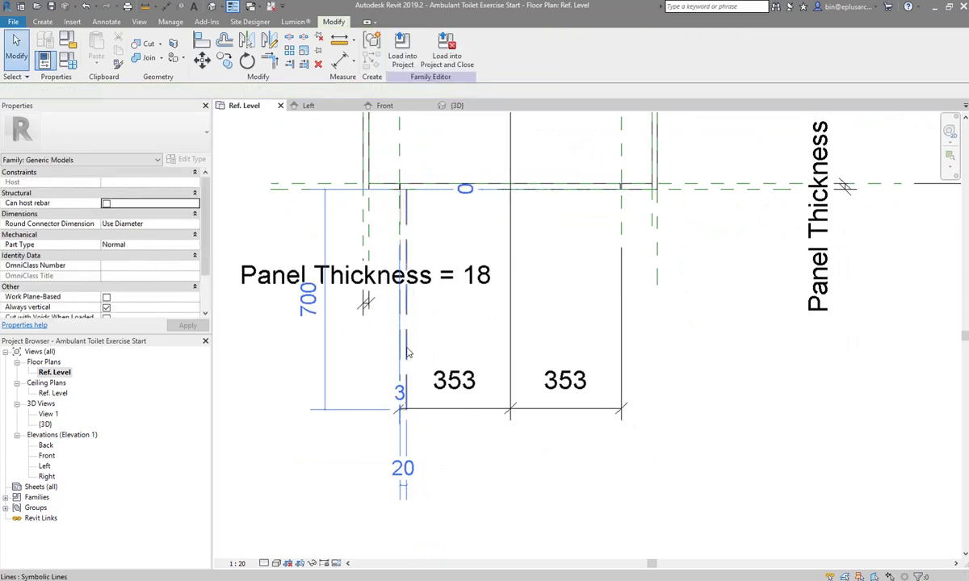
left_click(404, 327)
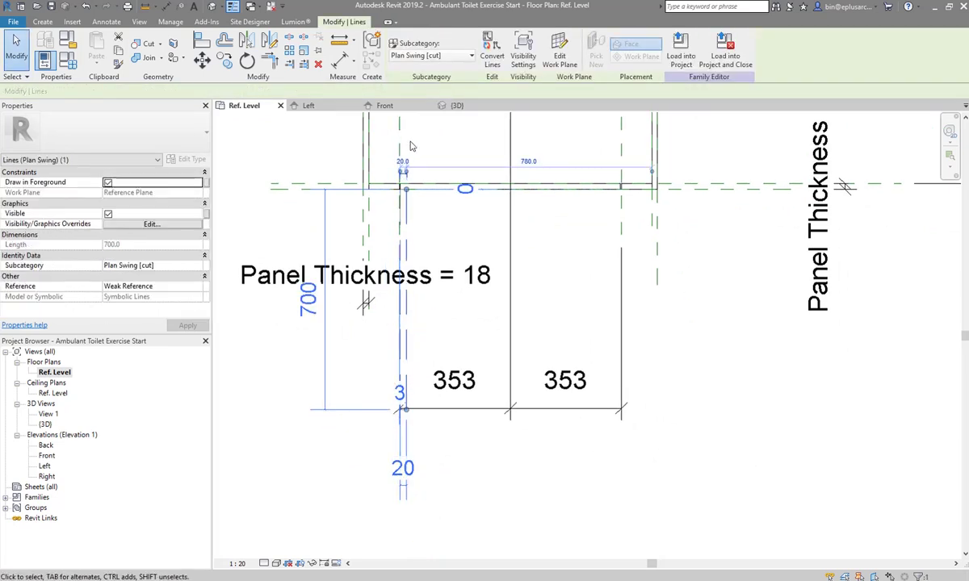
left_click(402, 160)
type("8")
key("Return")
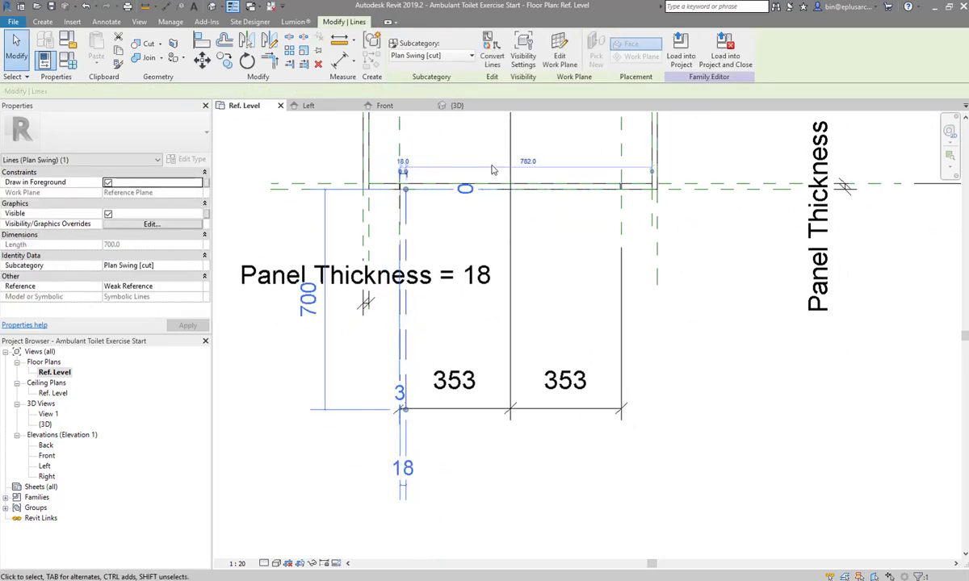
key("Escape")
scroll(412, 197, "down", 1)
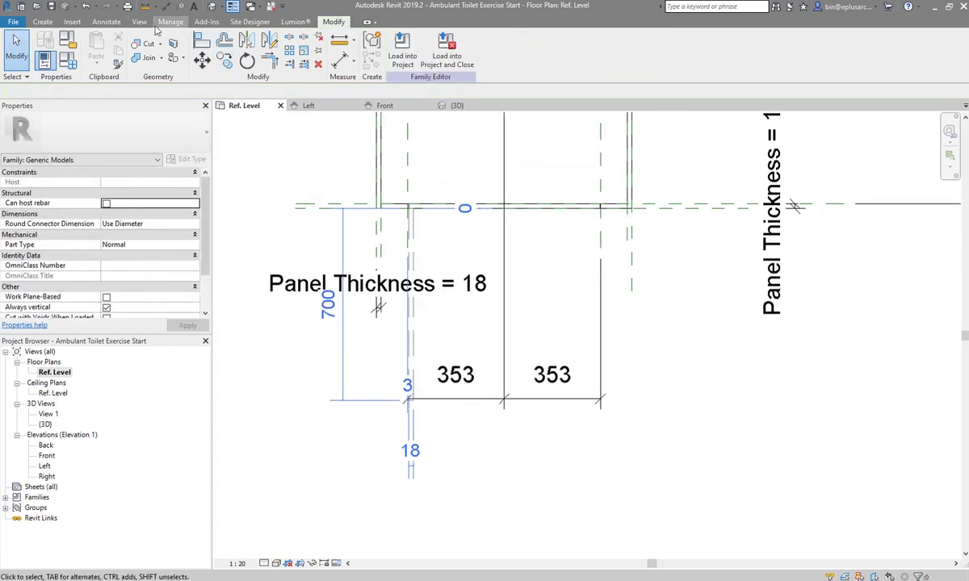
- Set up Plan Swing [projection] symbolic lines with the Center-ends Arc tool
left_click(105, 22)
left_click(187, 47)
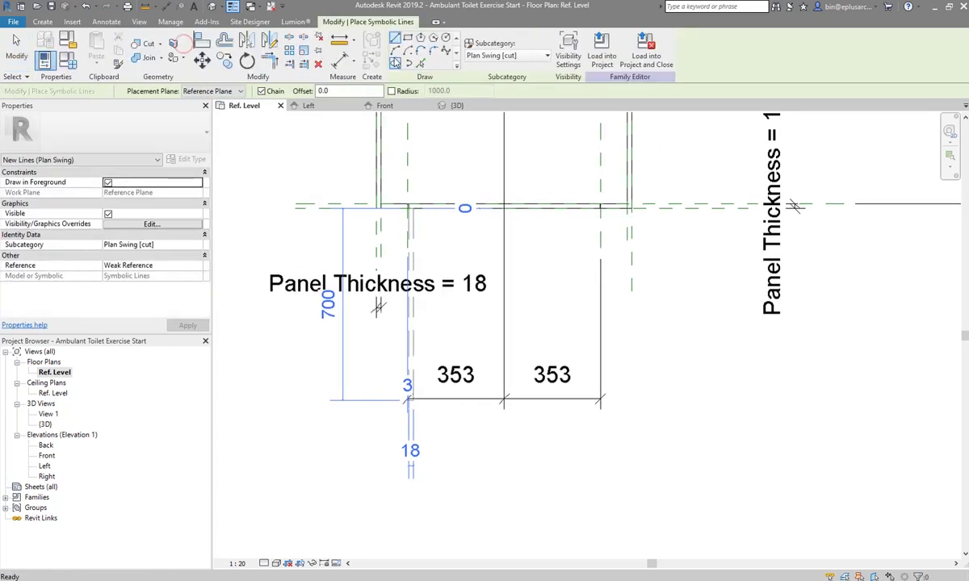
left_click(506, 56)
left_click(503, 151)
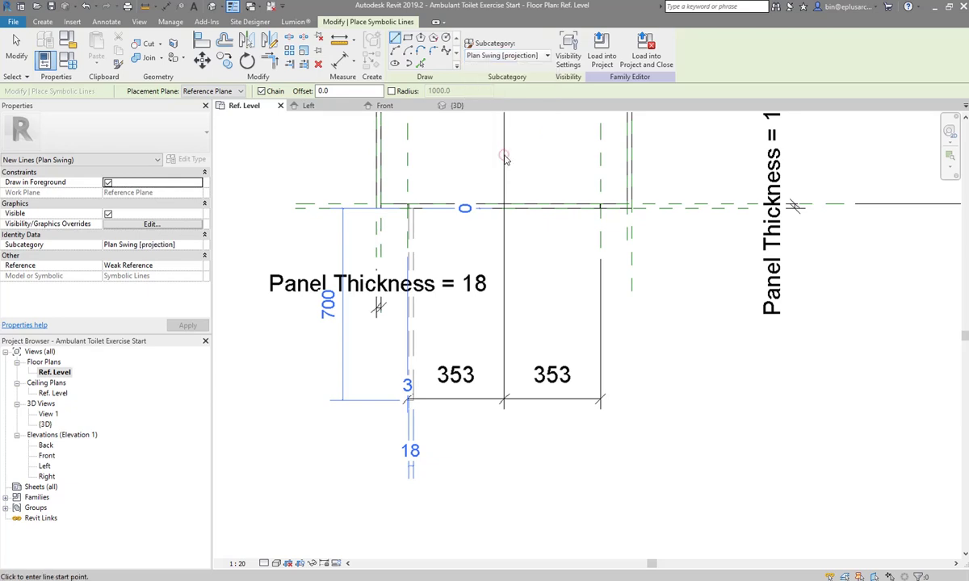
left_click(407, 50)
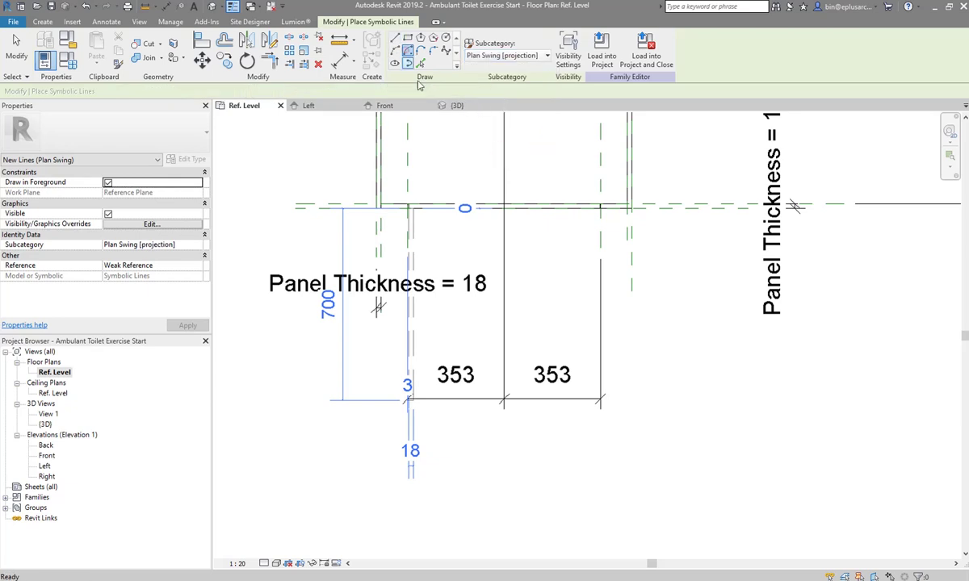
scroll(410, 210, "up", 2)
scroll(414, 212, "up", 2)
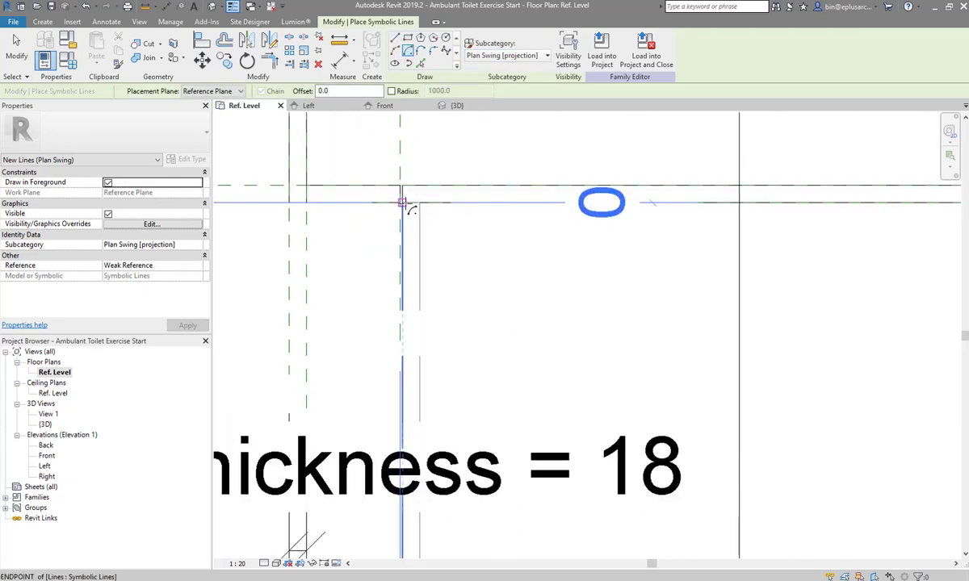
- Draw the door swing arc centred on the reference-plane corner, sweeping the 700 leaf across the opening
left_click(402, 201)
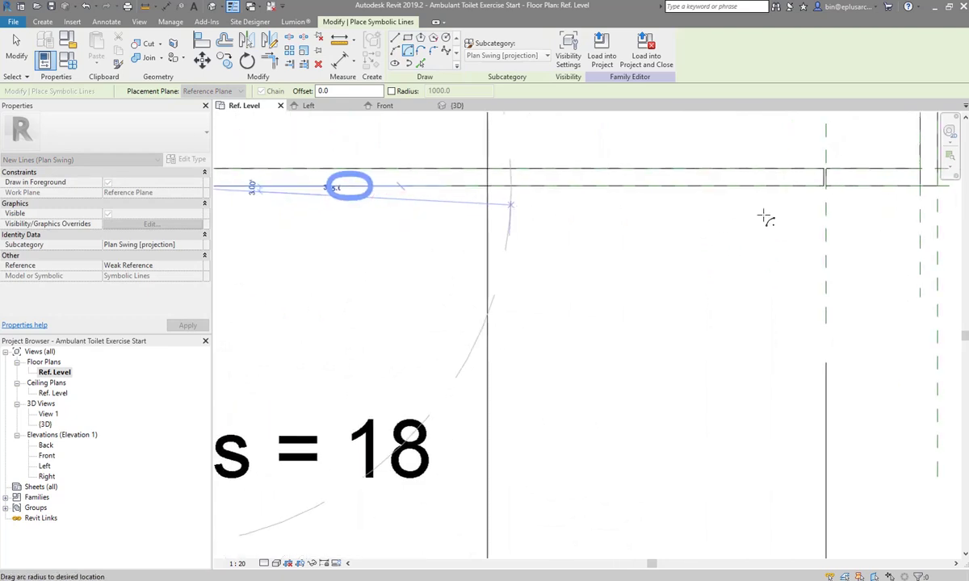
scroll(798, 201, "down", 2)
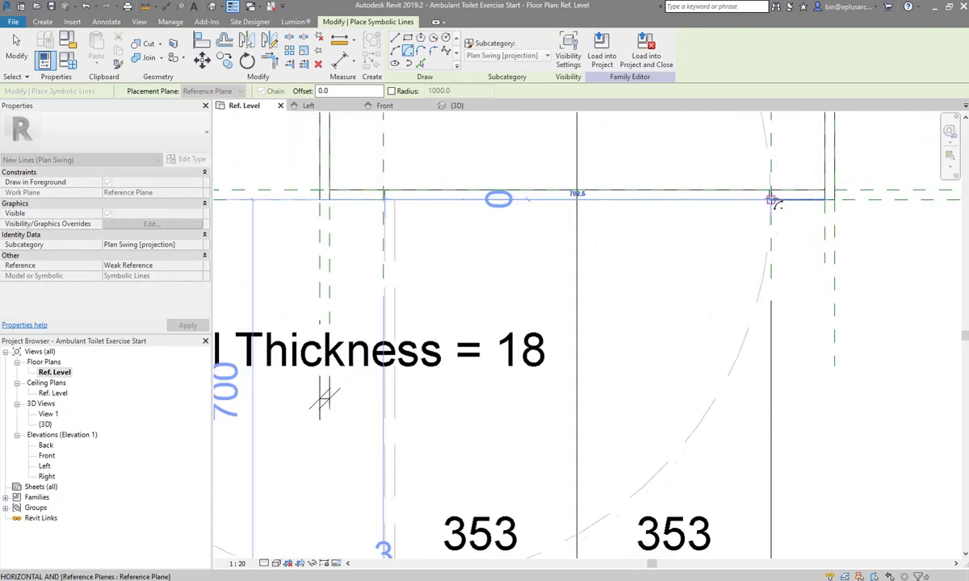
left_click(773, 201)
middle_click_drag(579, 352, 535, 250)
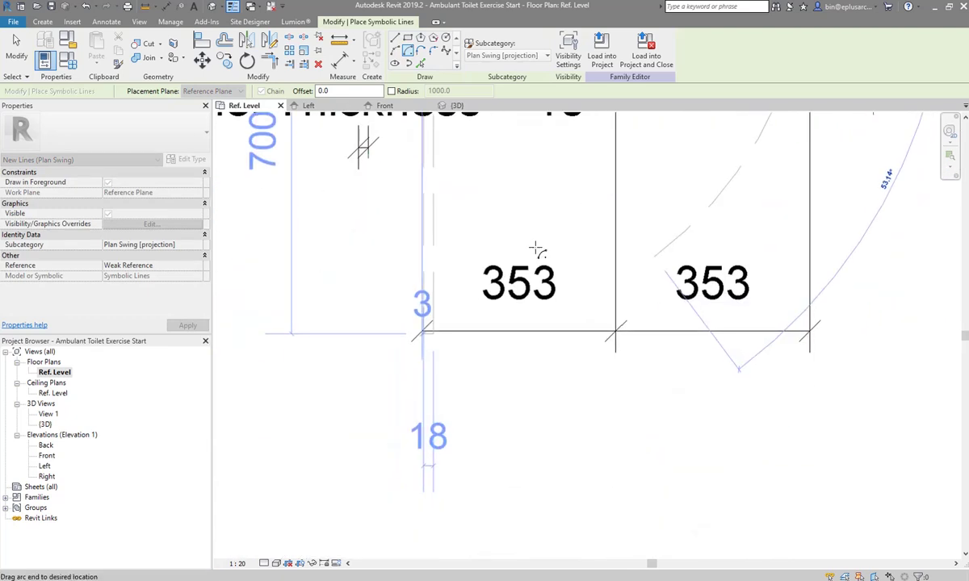
left_click(433, 333)
scroll(517, 266, "down", 2)
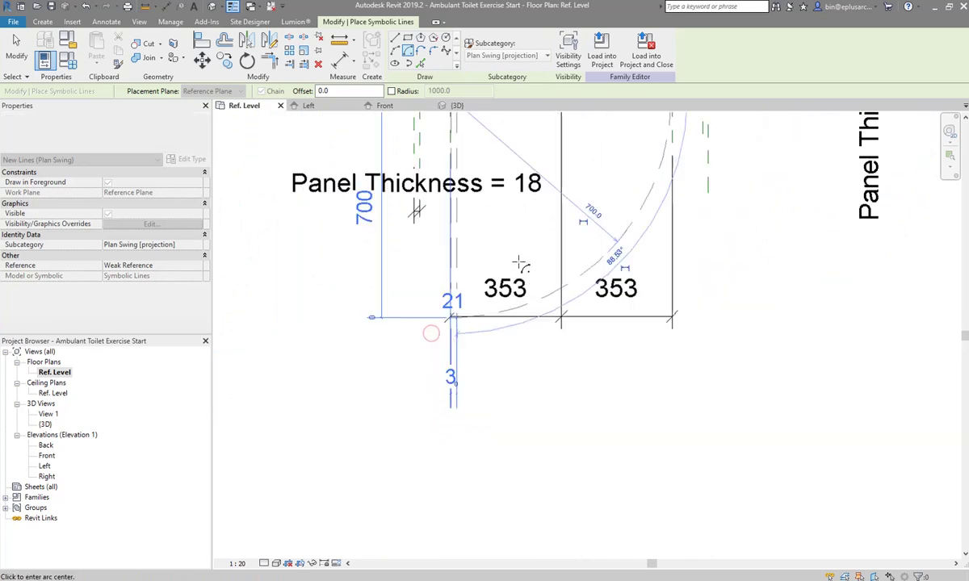
scroll(502, 326, "down", 2)
middle_click_drag(502, 325, 502, 356)
key("Escape")
key("Escape")
middle_click_drag(498, 228, 484, 266)
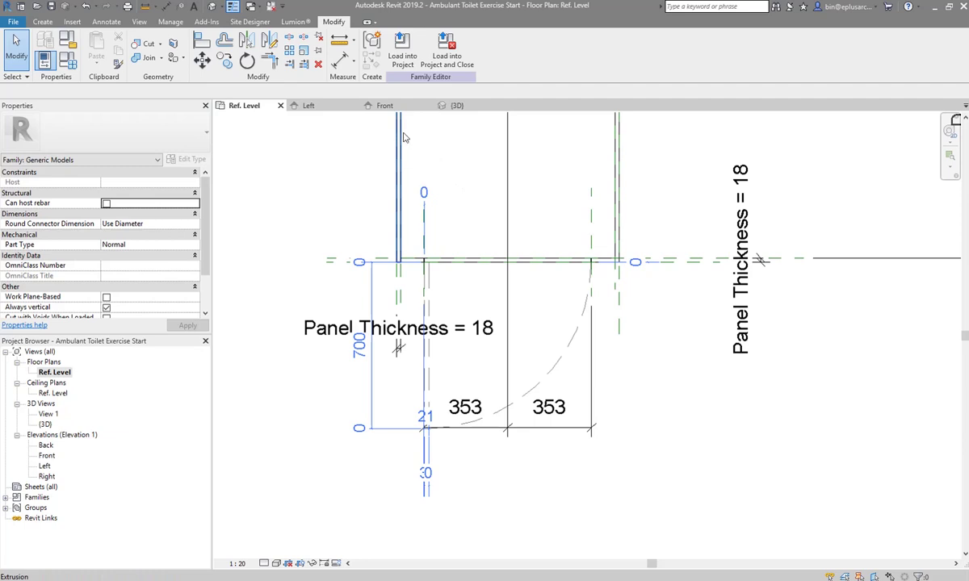
scroll(412, 209, "down", 2)
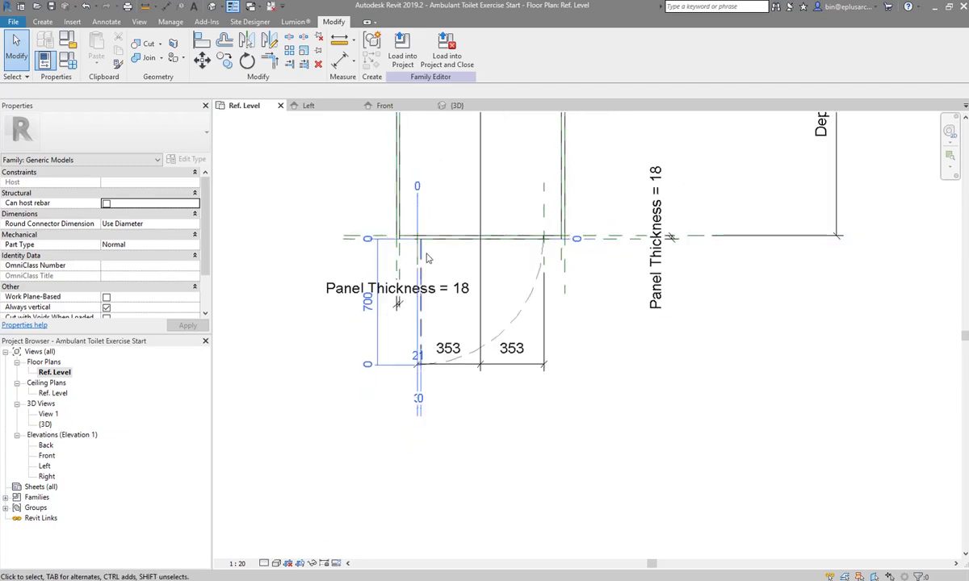
scroll(412, 210, "down", 1)
middle_click_drag(440, 275, 433, 285)
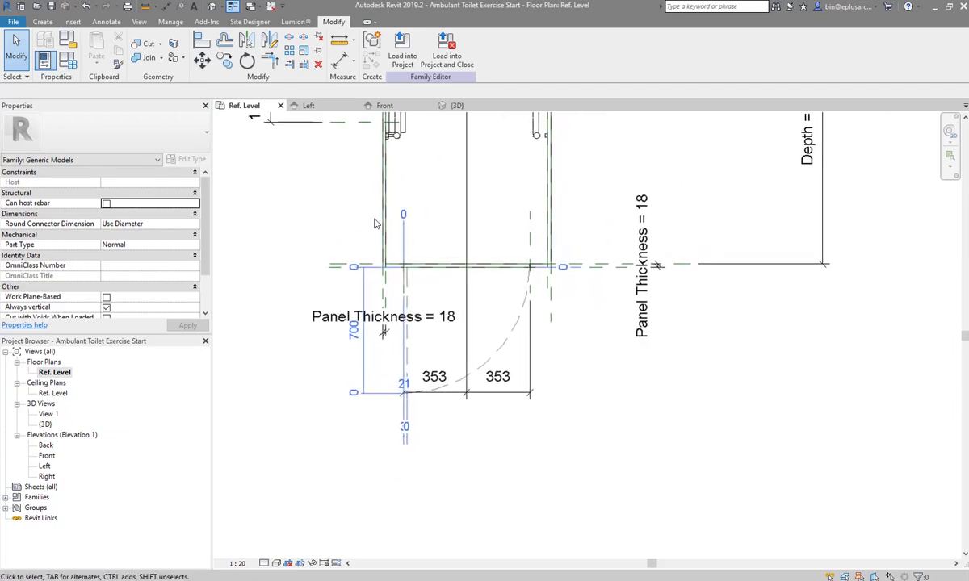
- Create a new project from the Architectural Template
middle_click_drag(396, 199, 410, 220)
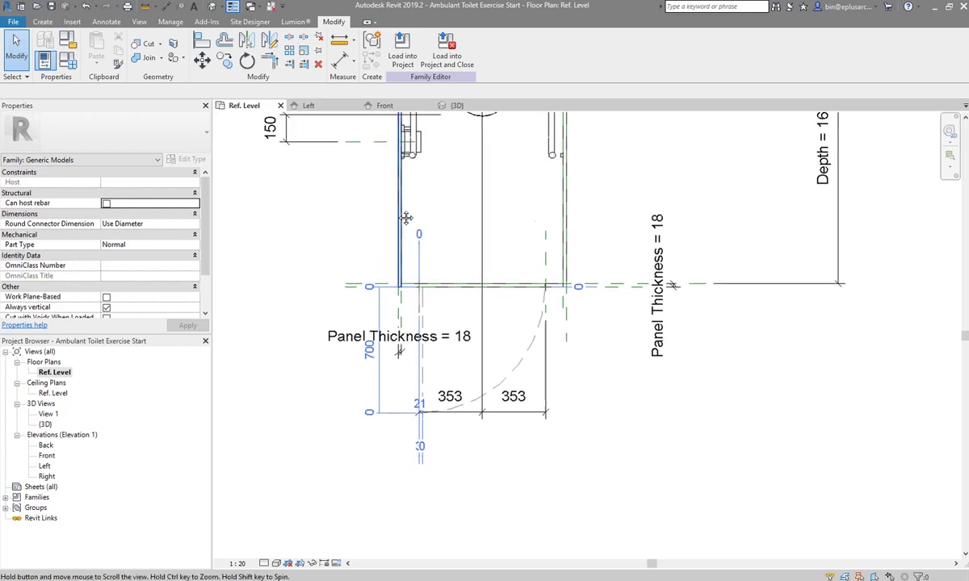
left_click(13, 22)
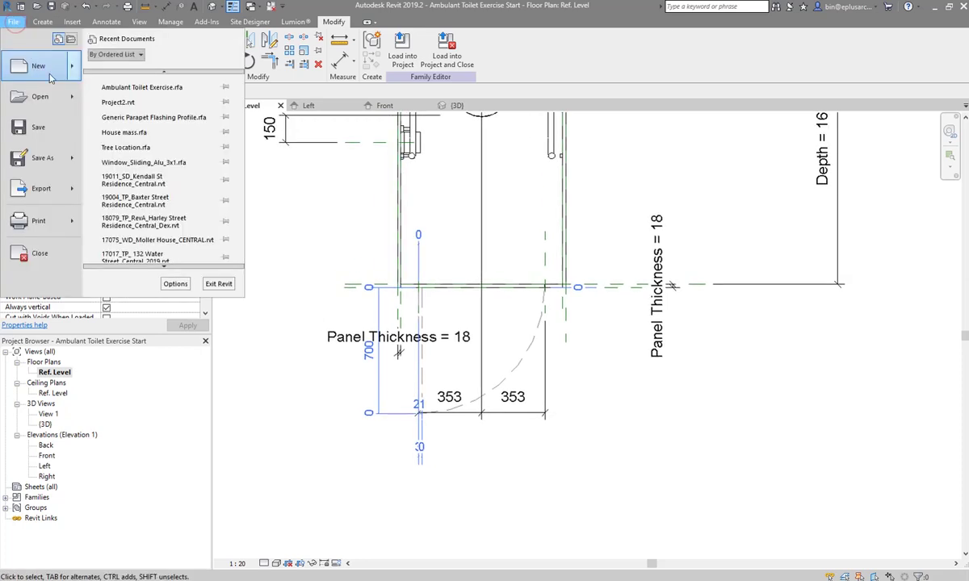
mouse_move(40, 66)
left_click(129, 64)
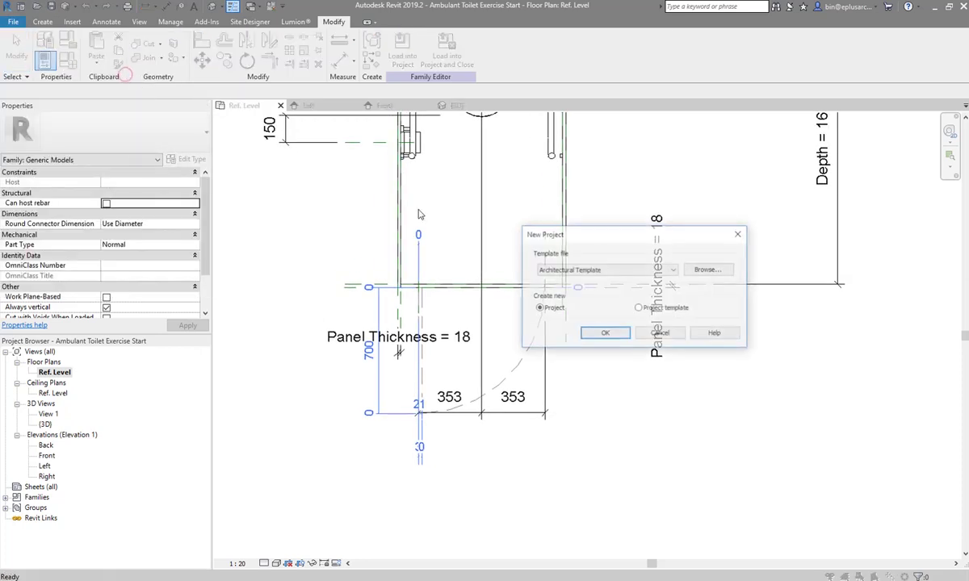
left_click(603, 335)
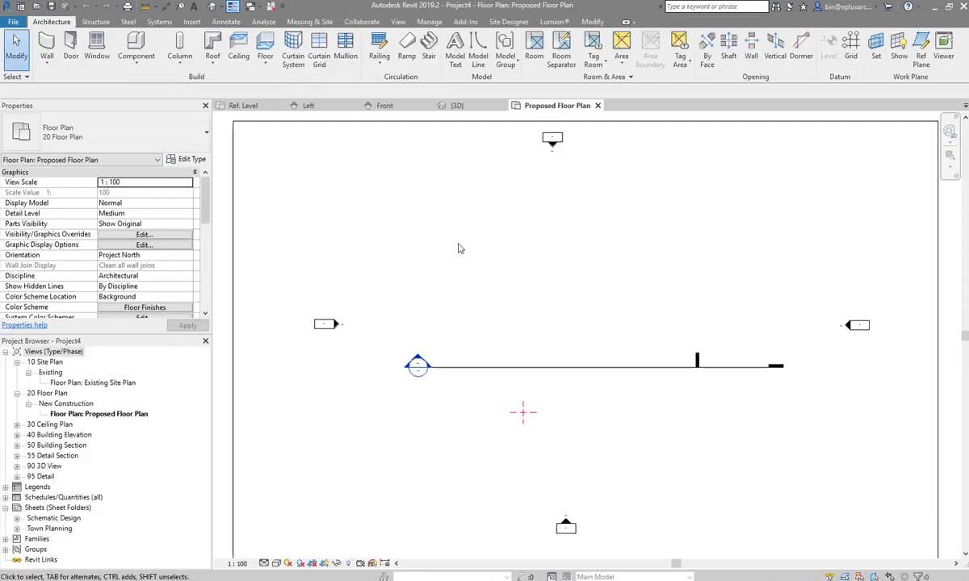
scroll(458, 248, "down", 2)
scroll(465, 261, "down", 3)
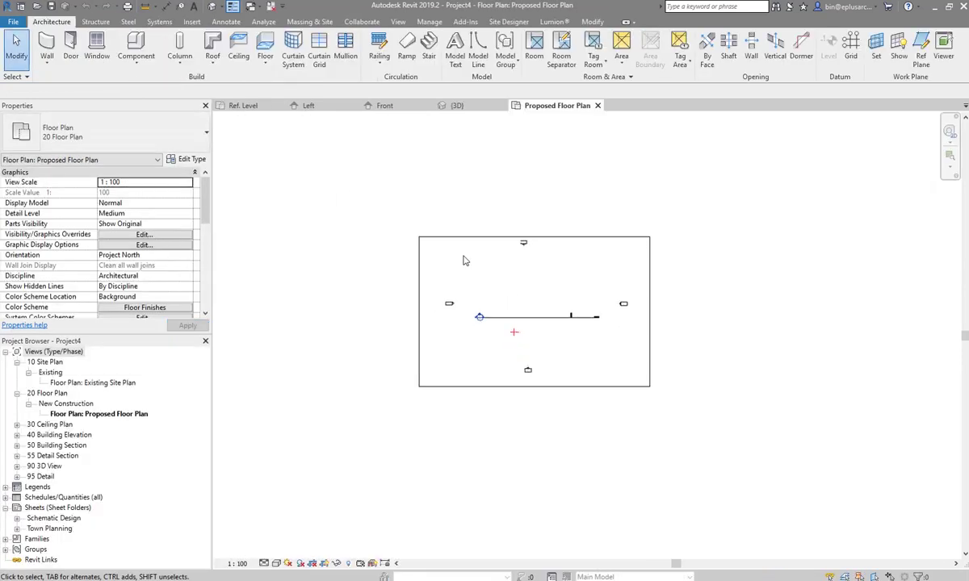
- Delete the right, bottom, left and top elevation markers, confirming each warning
left_click(627, 291)
key("Delete")
left_click(578, 335)
left_click(527, 370)
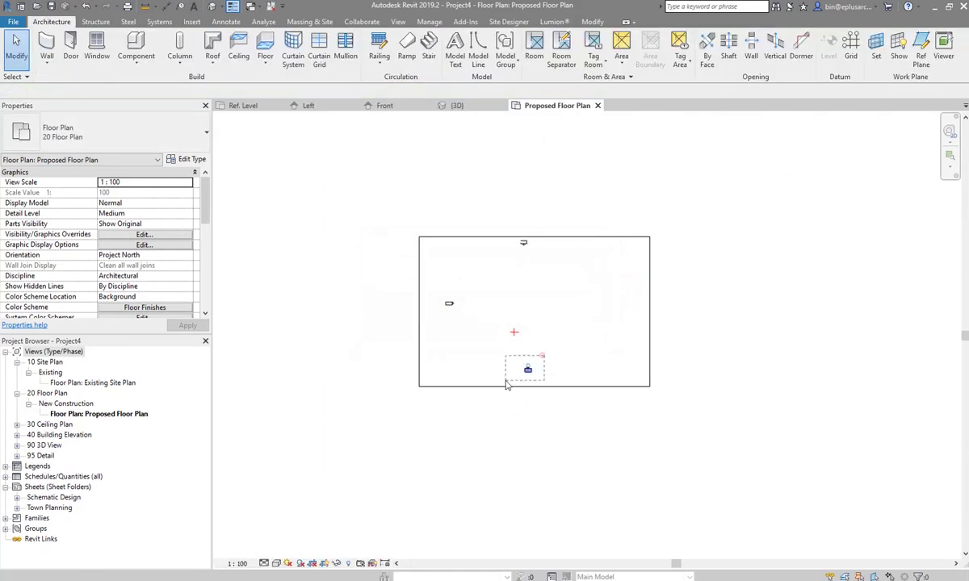
key("Delete")
left_click(549, 327)
scroll(489, 319, "up", 2)
left_click_drag(468, 311, 412, 276)
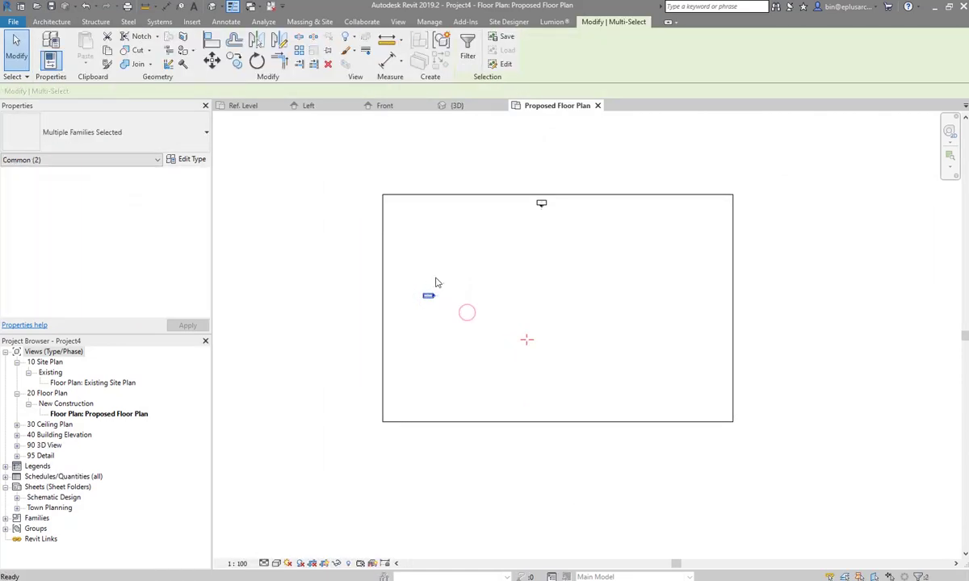
key("Delete")
left_click(517, 335)
left_click(531, 214)
key("Delete")
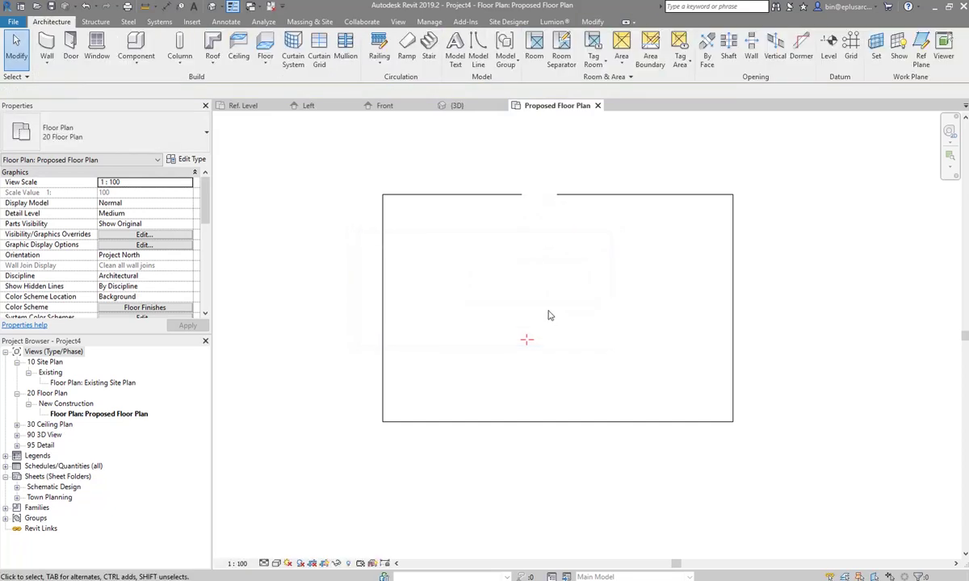
scroll(532, 312, "up", 1)
- Place one Ambulant Toilet Exercise Start cubicle in the project's floor plan
left_click(251, 7)
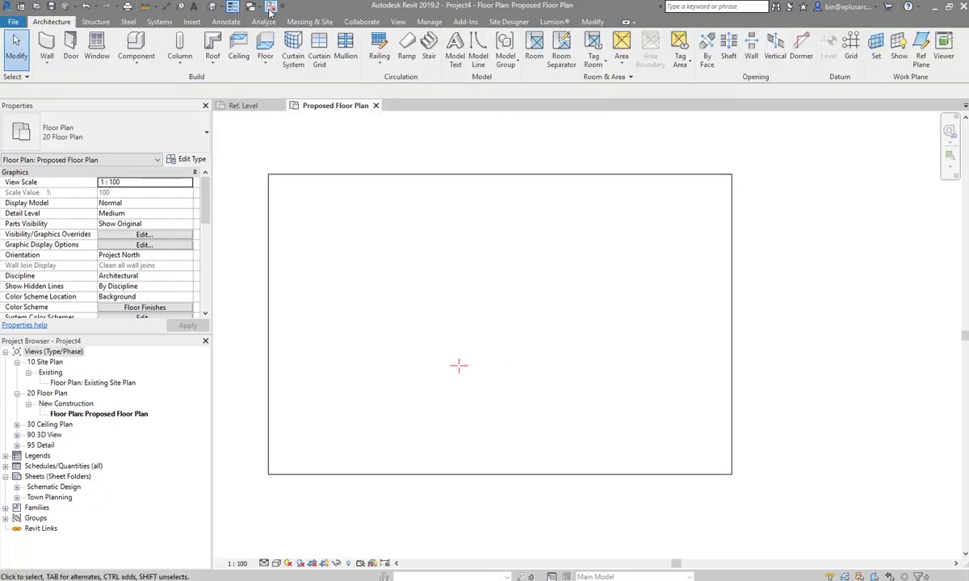
left_click(250, 105)
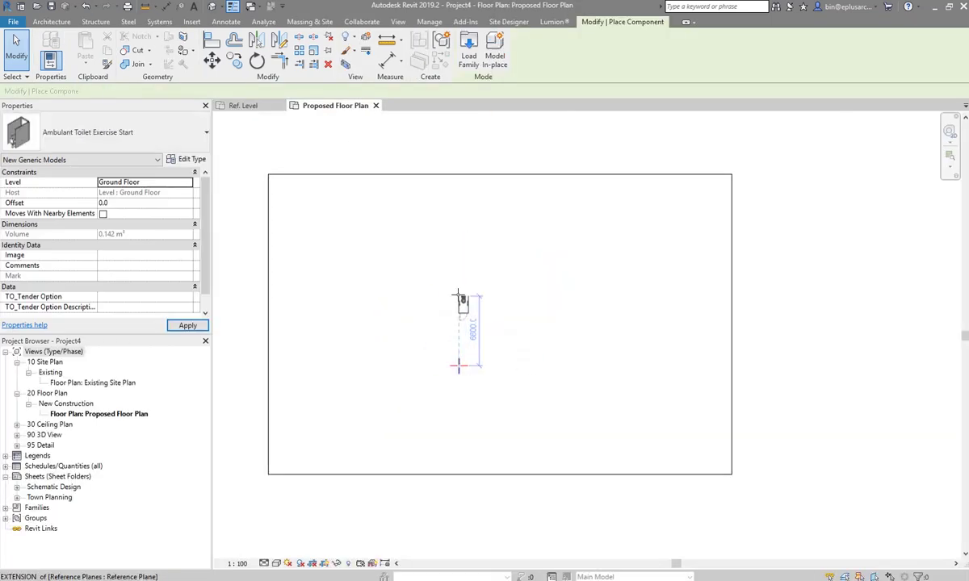
left_click(459, 300)
scroll(461, 311, "up", 2)
key("Escape")
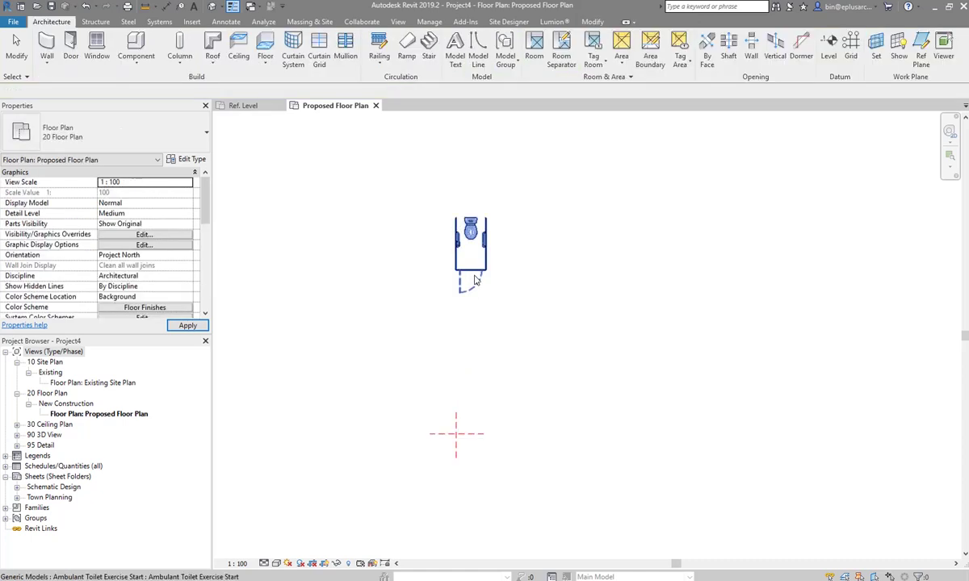
scroll(475, 289, "up", 3)
middle_click_drag(474, 289, 448, 323)
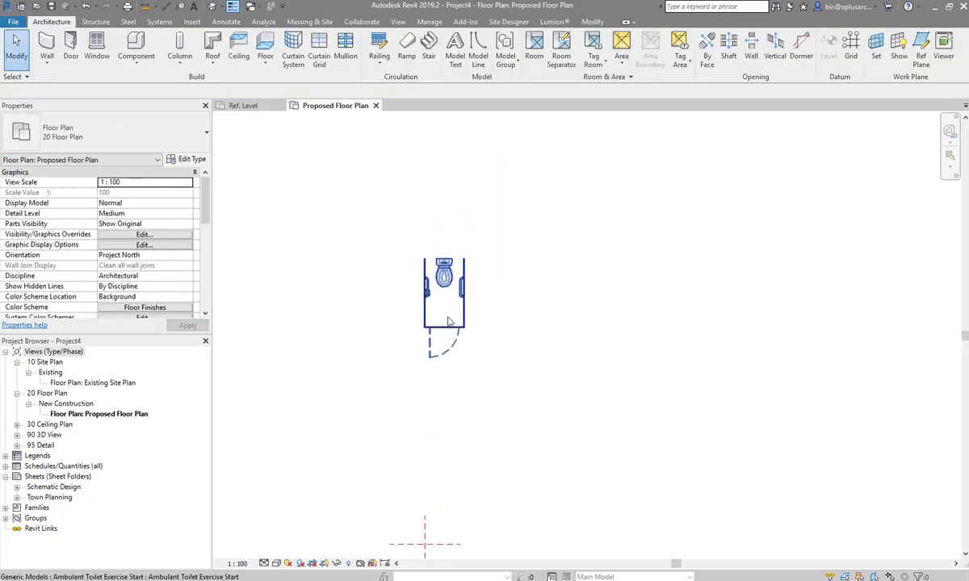
left_click(458, 284)
scroll(487, 285, "up", 2)
scroll(404, 298, "up", 1)
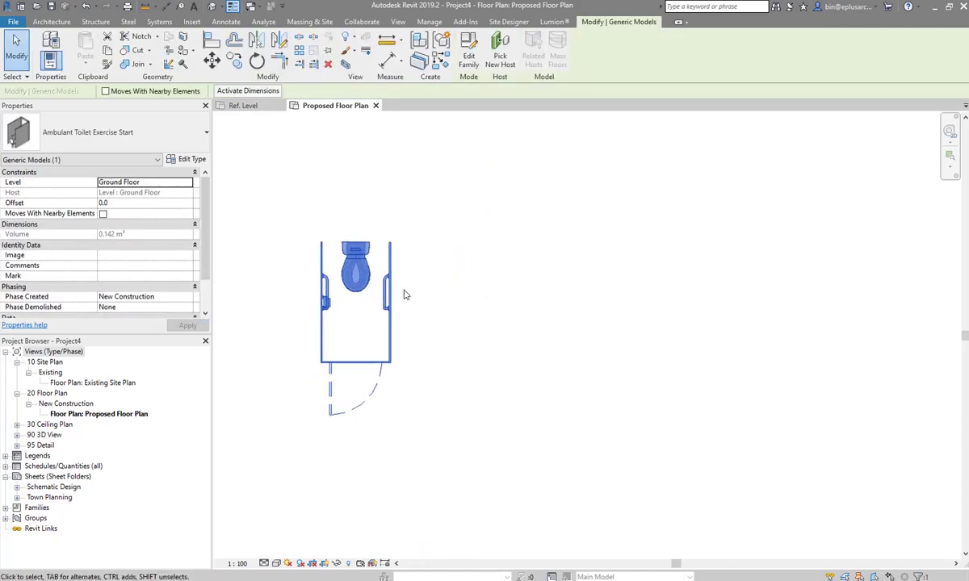
- Orbit the placed cubicle in the 3D view and select it
left_click(211, 5)
mouse_move(447, 173)
middle_mouse_down("shift")
mouse_move(495, 322)
mouse_move(485, 315)
middle_mouse_up("shift")
key("Escape")
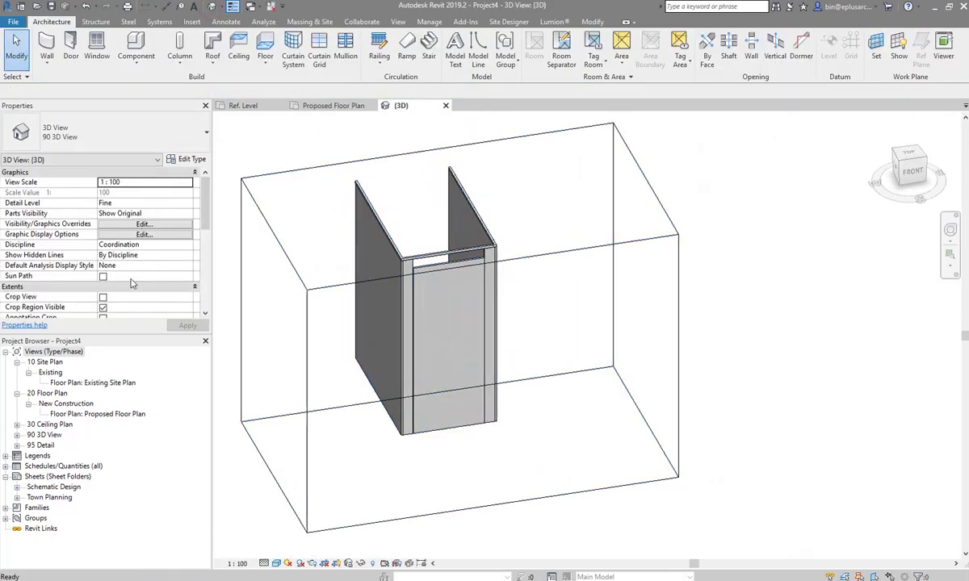
scroll(105, 242, "down", 3)
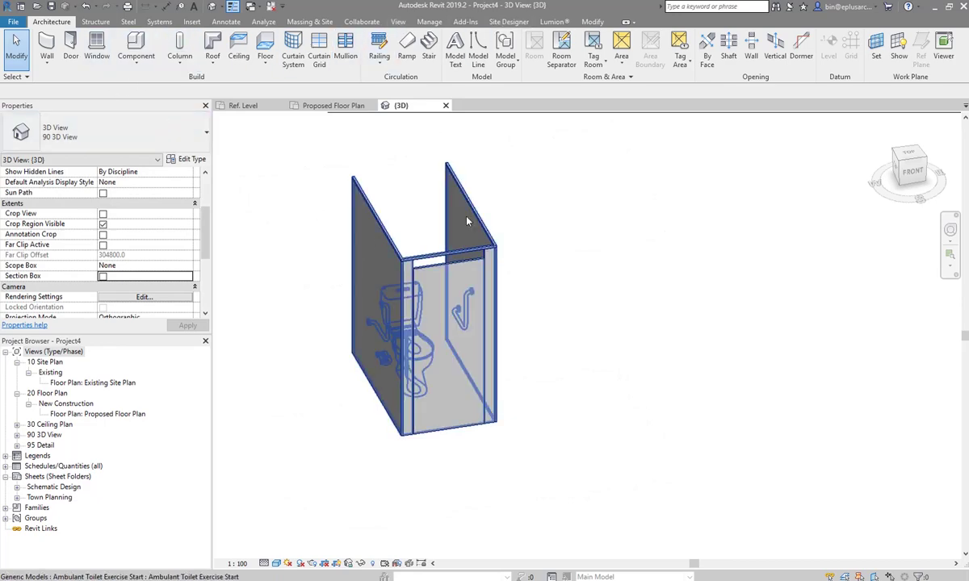
left_click(431, 251)
- Apply Panel Height 1800 and Door Height 1700 in the cubicle's Type Properties
left_click(187, 159)
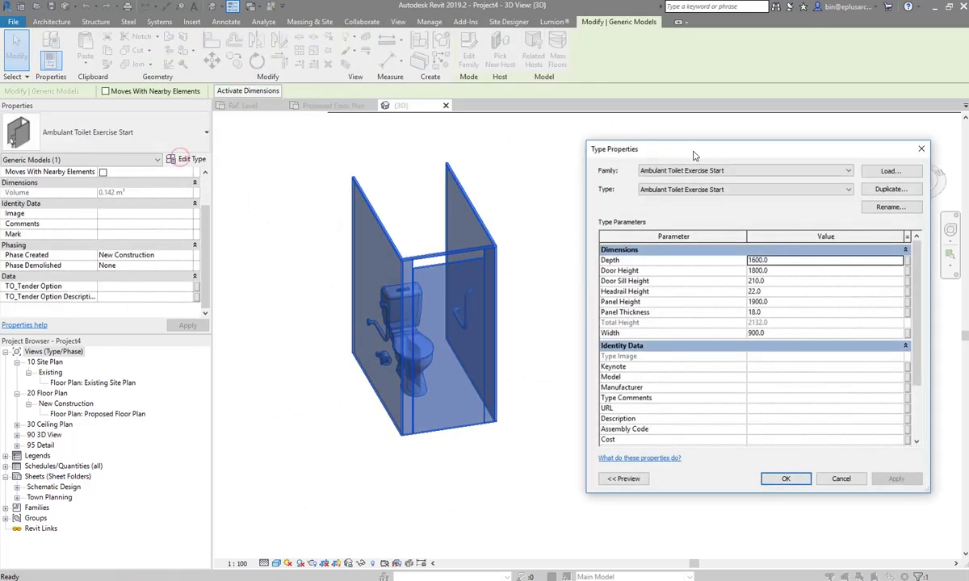
left_click(756, 282)
type("1800")
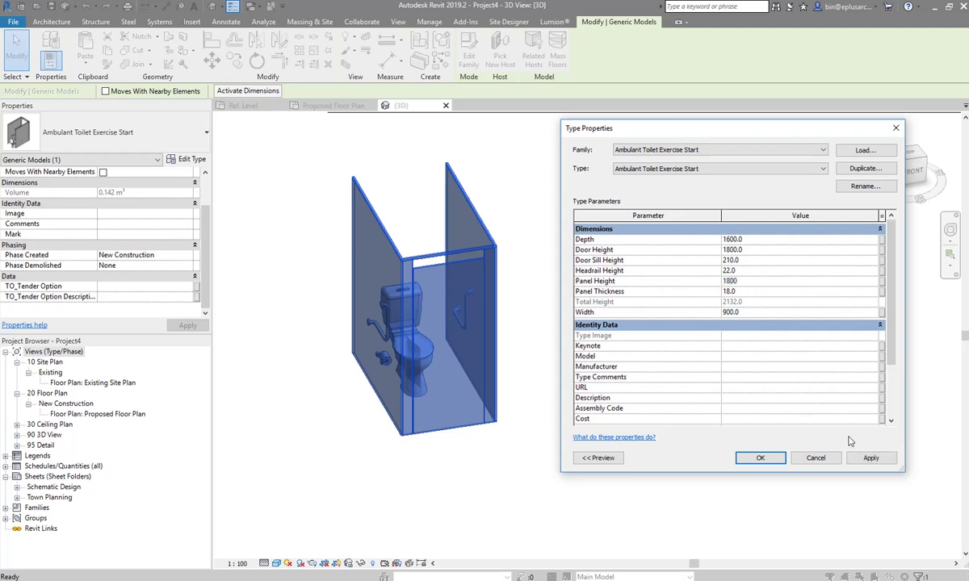
left_click(868, 458)
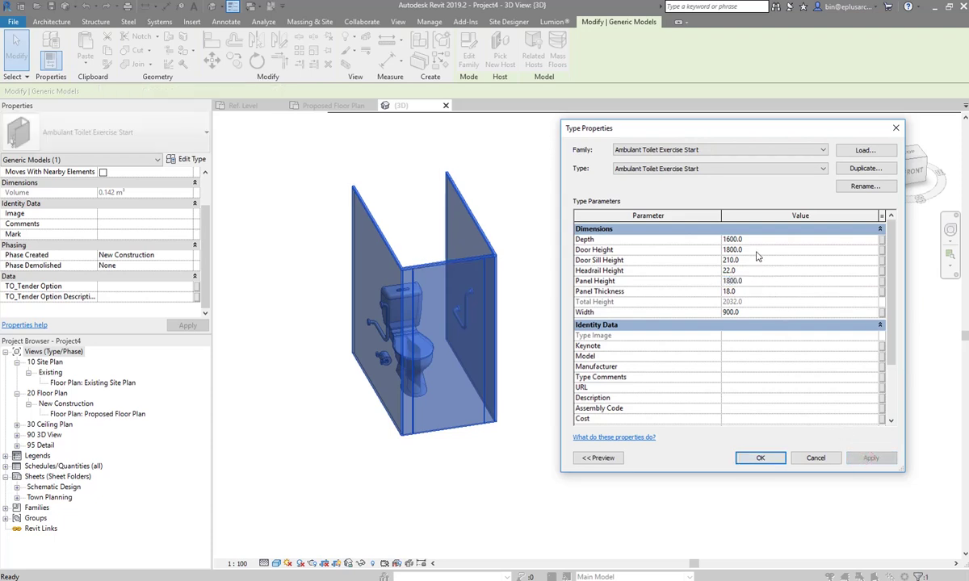
type("17")
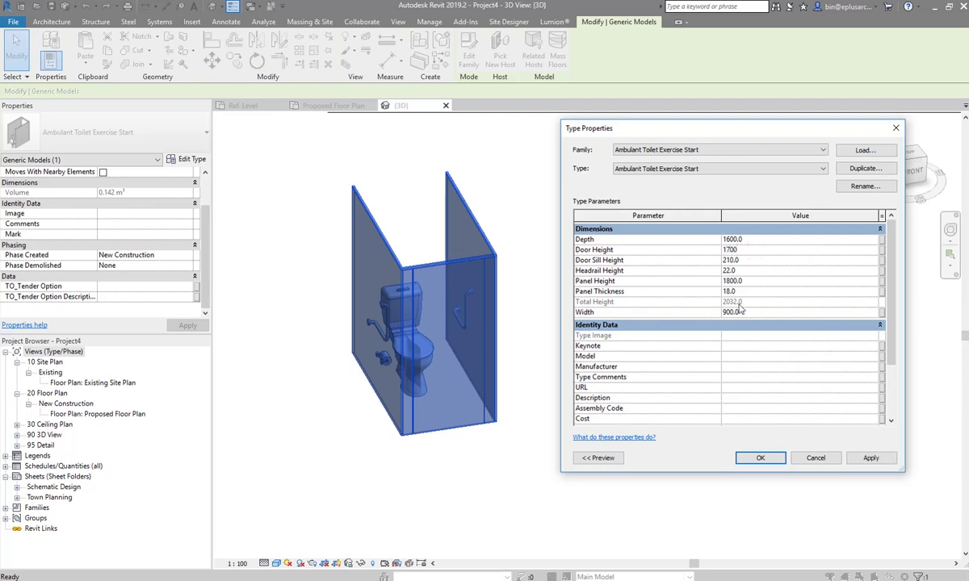
left_click(869, 459)
type("35")
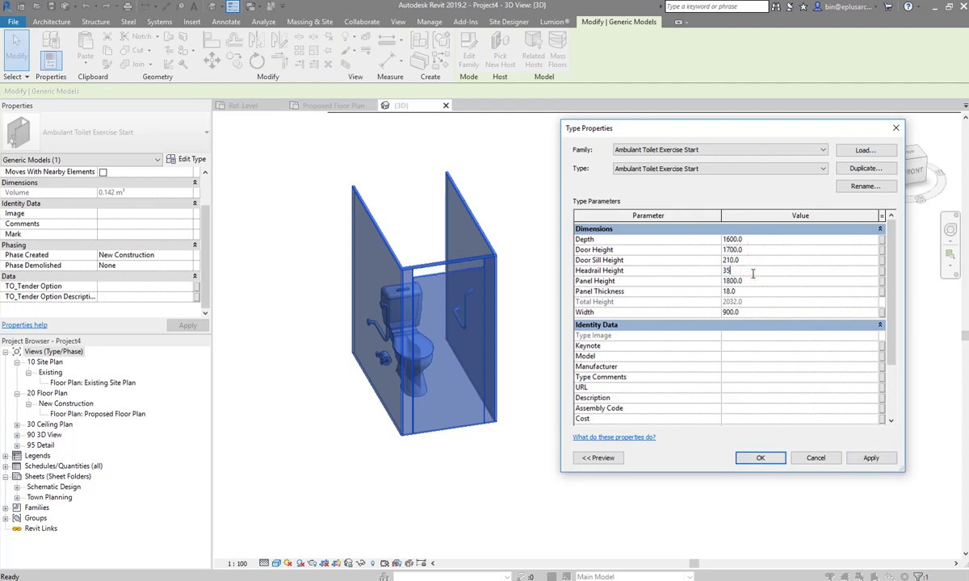
- Apply Headrail Height 22 and Panel Thickness 30, then accept the type changes
left_click(870, 459)
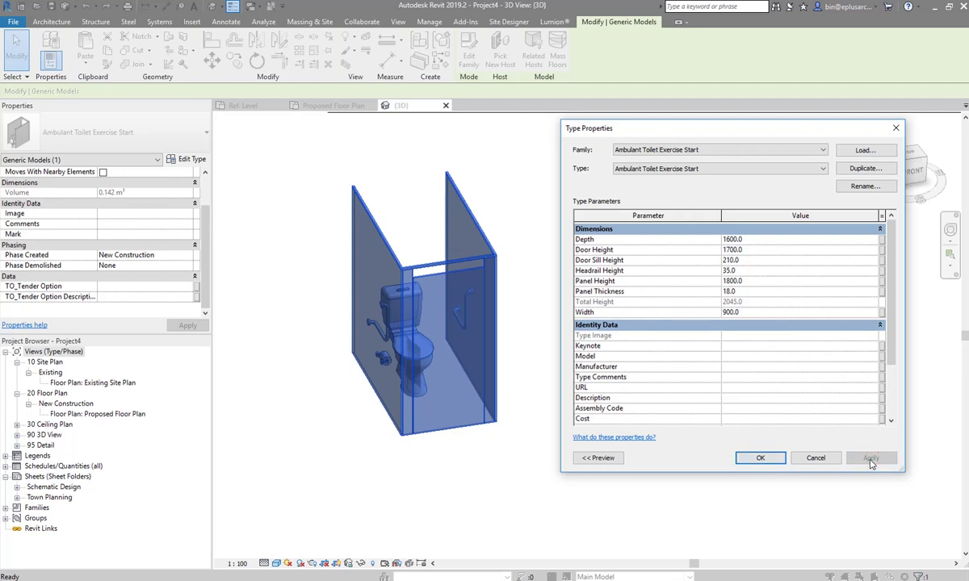
type("22")
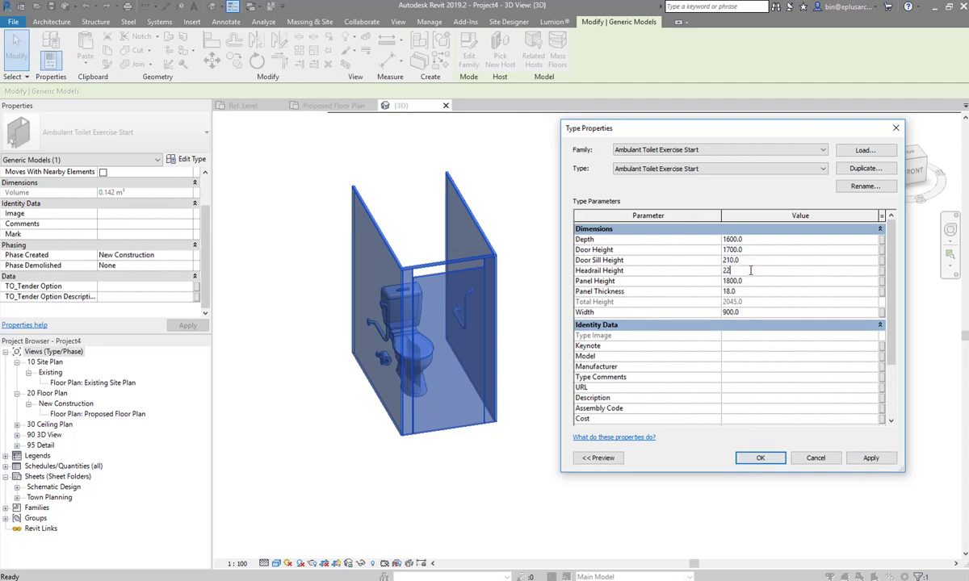
left_click(875, 460)
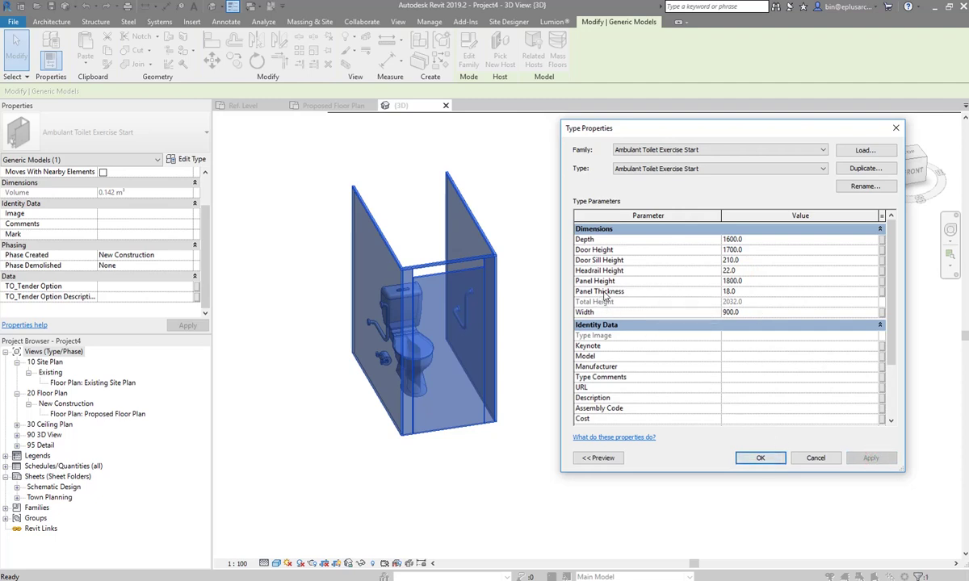
type("30")
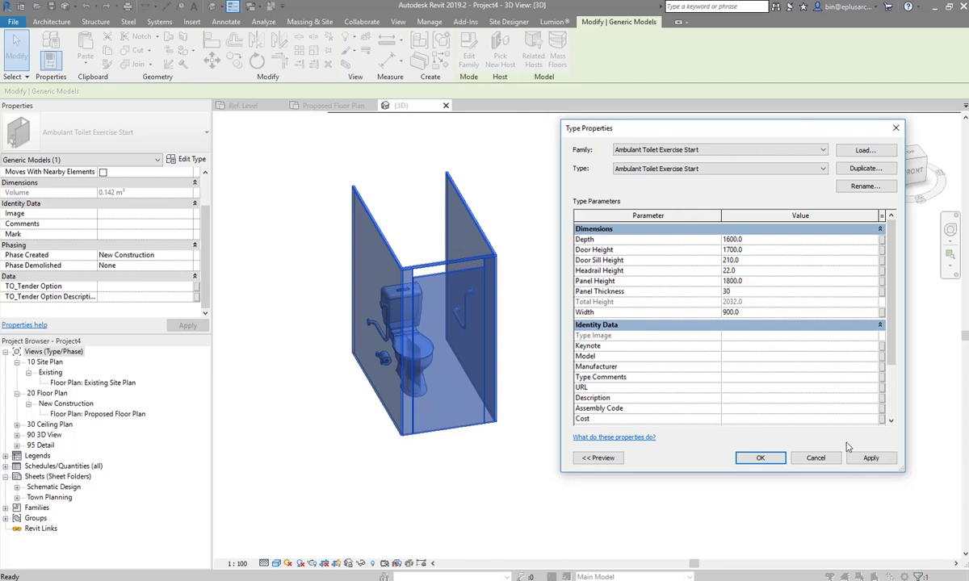
left_click(871, 458)
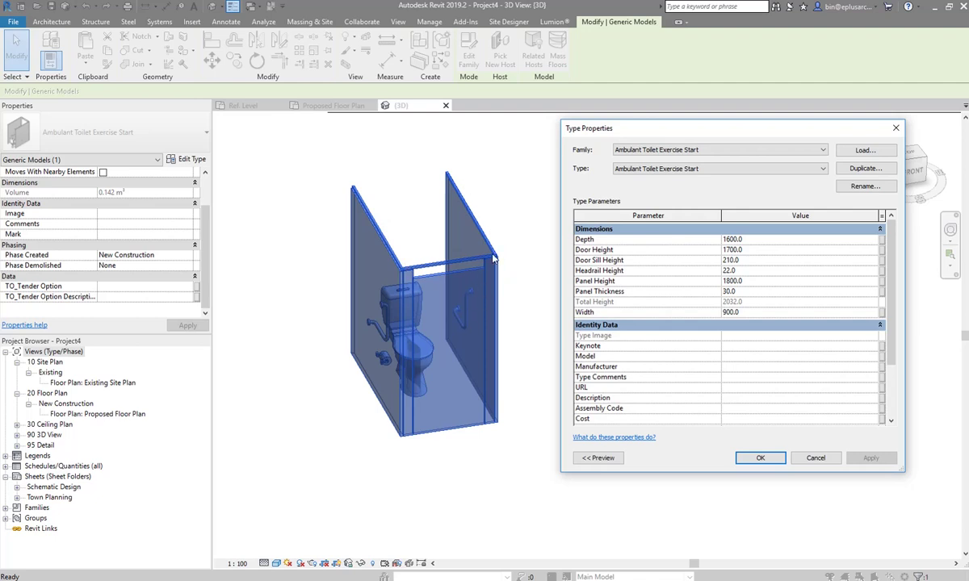
left_click(771, 461)
- Open the placed cubicle's family for editing from the Proposed Floor Plan
double_click(85, 382)
double_click(77, 413)
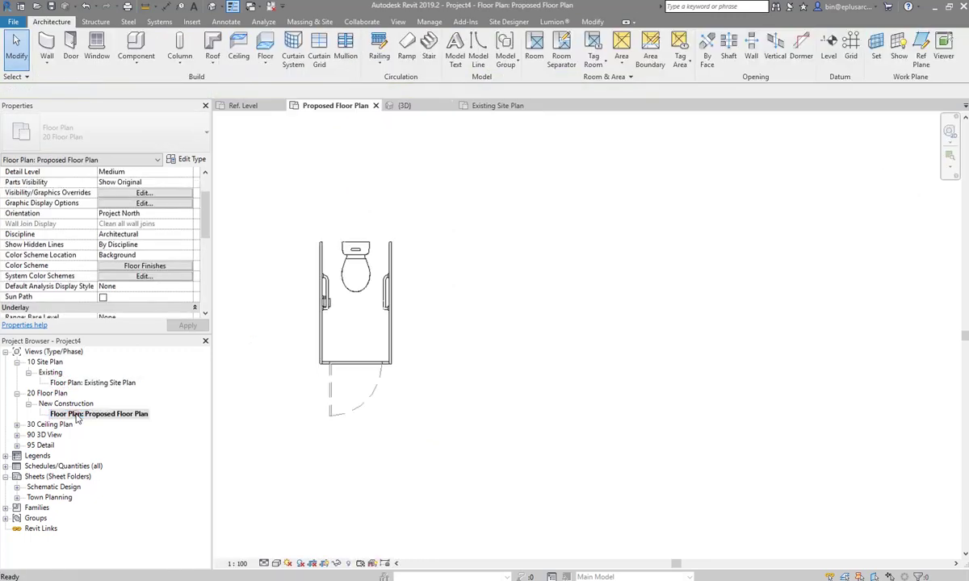
left_click(349, 307)
scroll(359, 339, "up", 3)
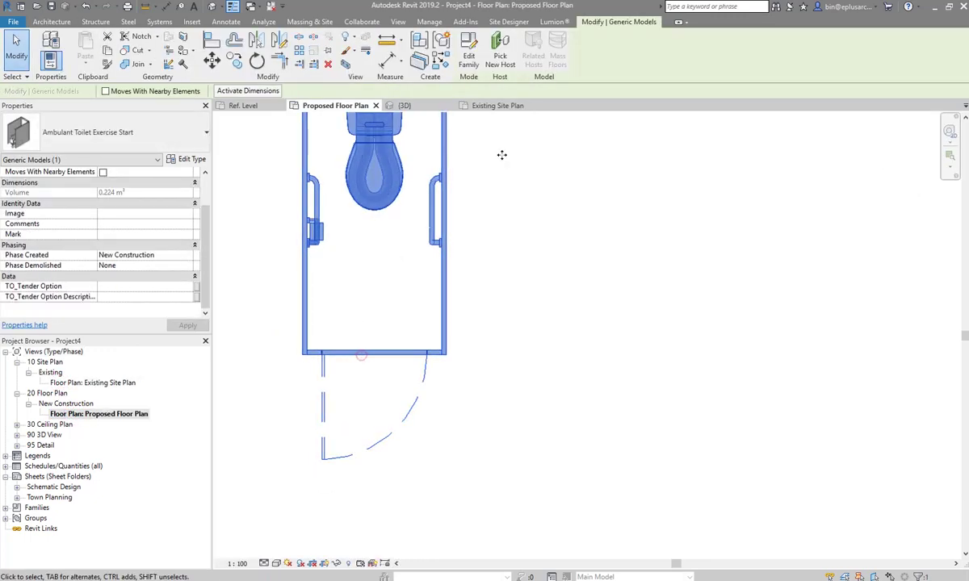
left_click(468, 48)
scroll(476, 300, "up", 2)
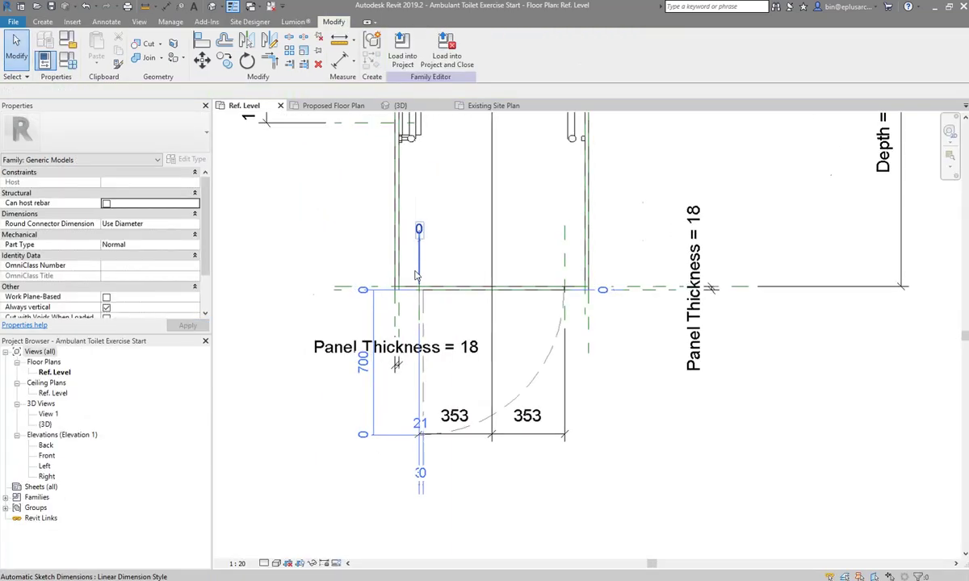
scroll(493, 306, "up", 1)
- Turn off Plan/RCP visibility for the door panel extrusion
left_click(486, 303)
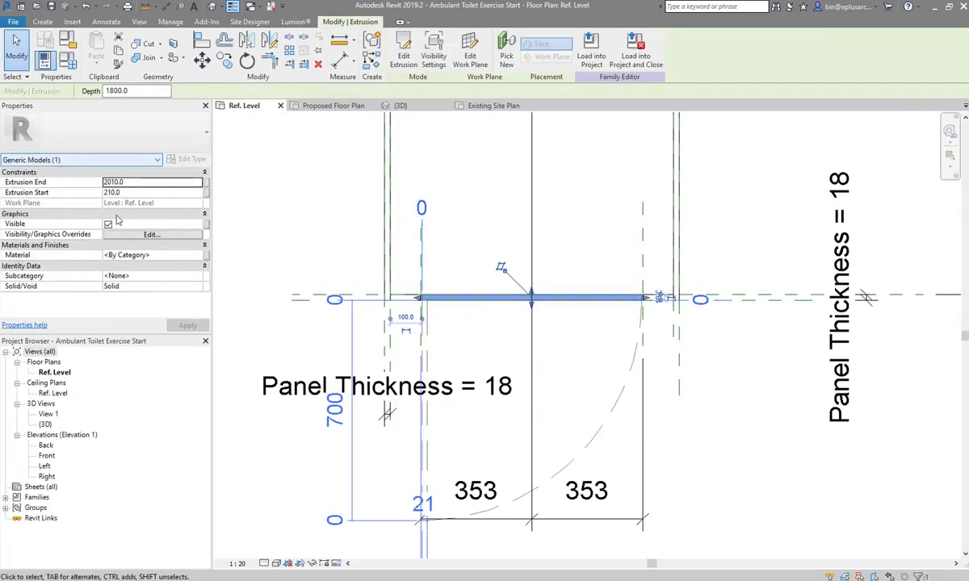
left_click(129, 236)
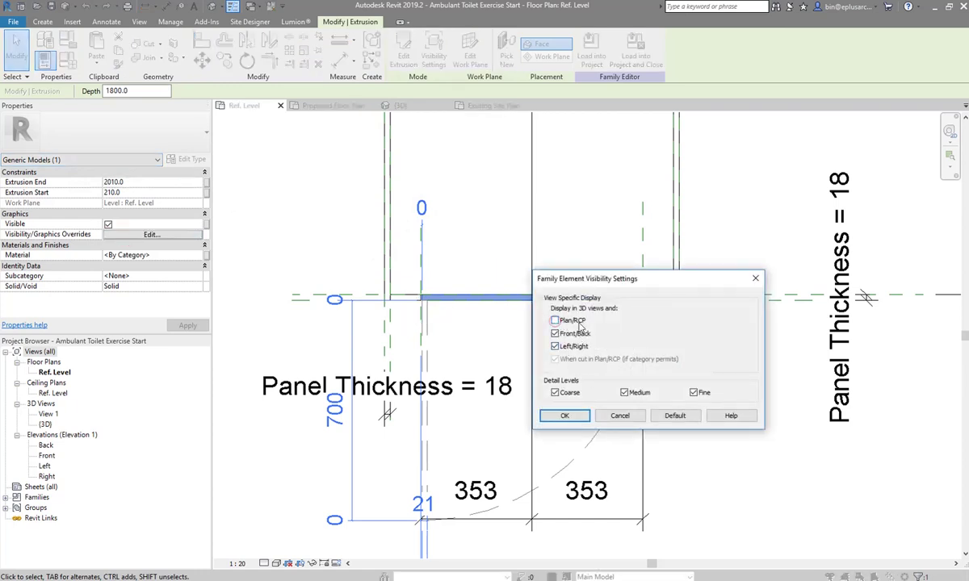
left_click(565, 415)
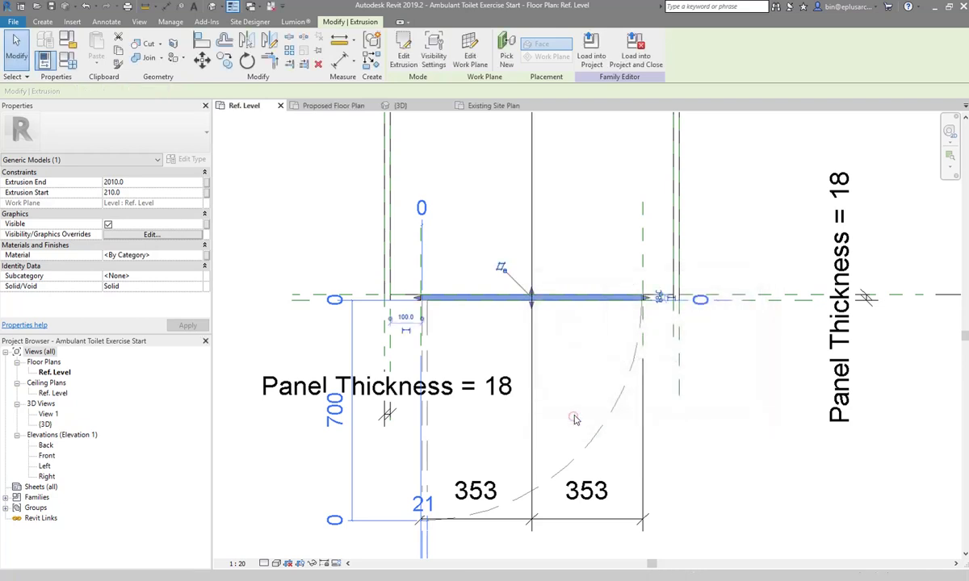
scroll(452, 388, "down", 2)
left_click(457, 376)
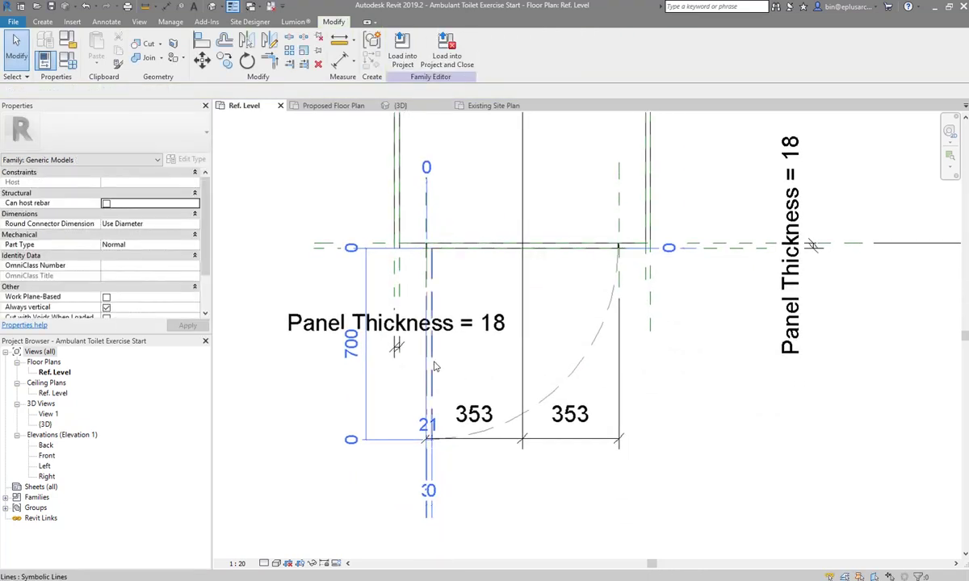
- Make the door swing lines display only at Medium and Fine detail
left_click(440, 369)
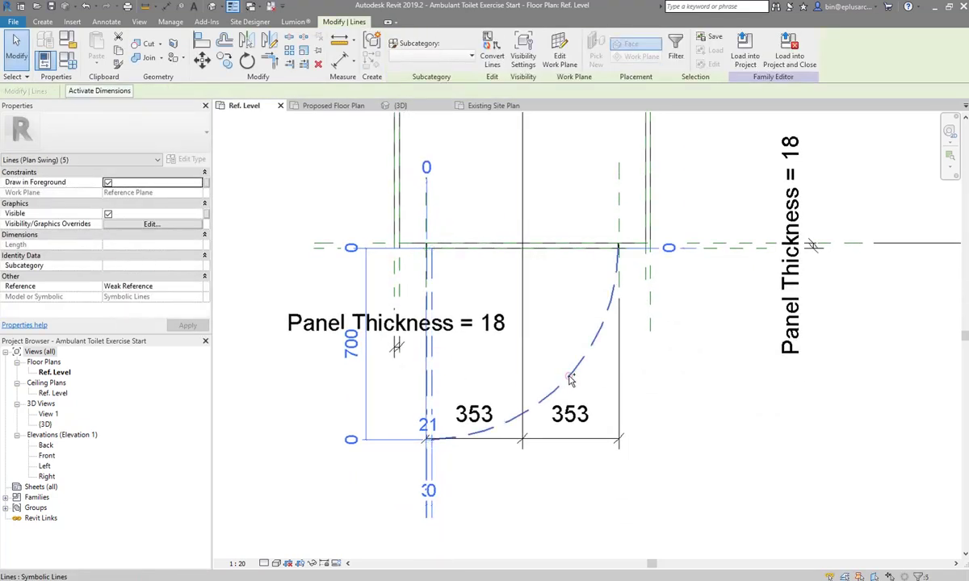
left_click(153, 224)
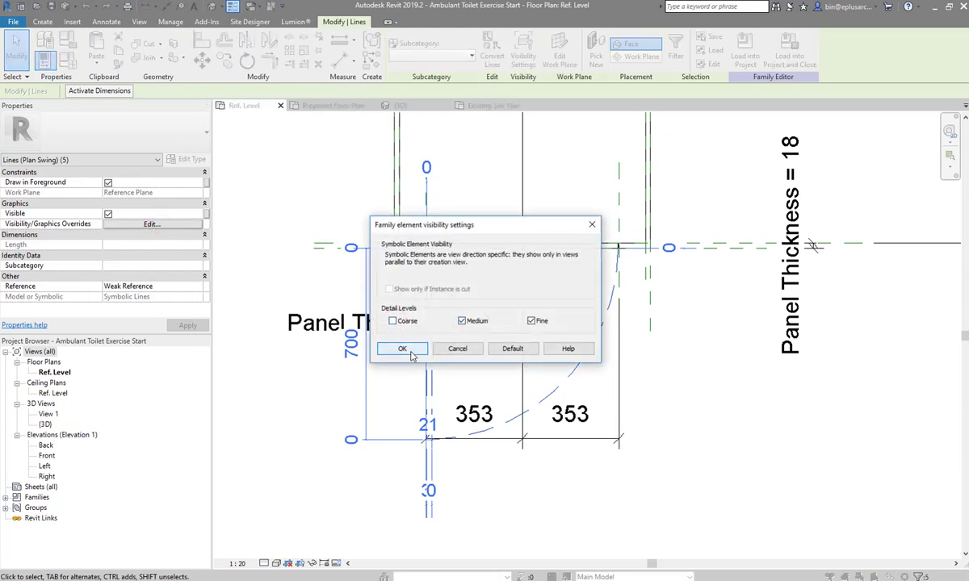
left_click(402, 349)
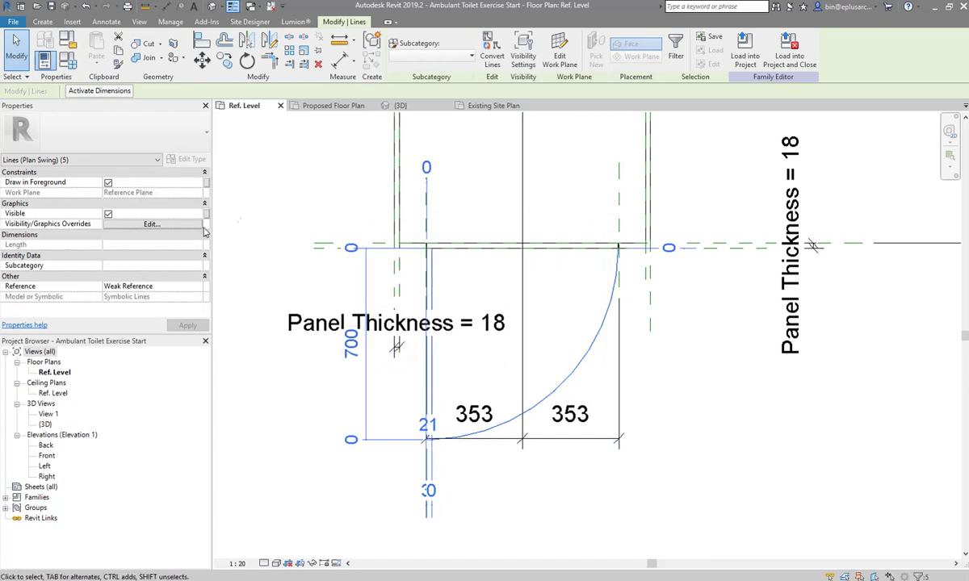
scroll(487, 197, "down", 1)
scroll(481, 246, "down", 1)
scroll(465, 255, "down", 1)
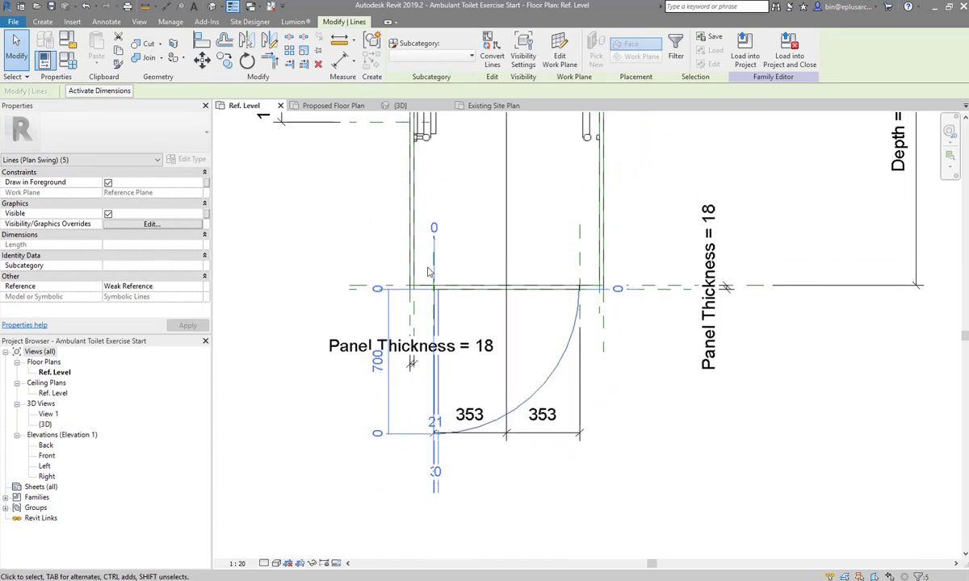
- Apply visibility settings to the other plan swing lines, then view the headrail in 3D
left_click(441, 315)
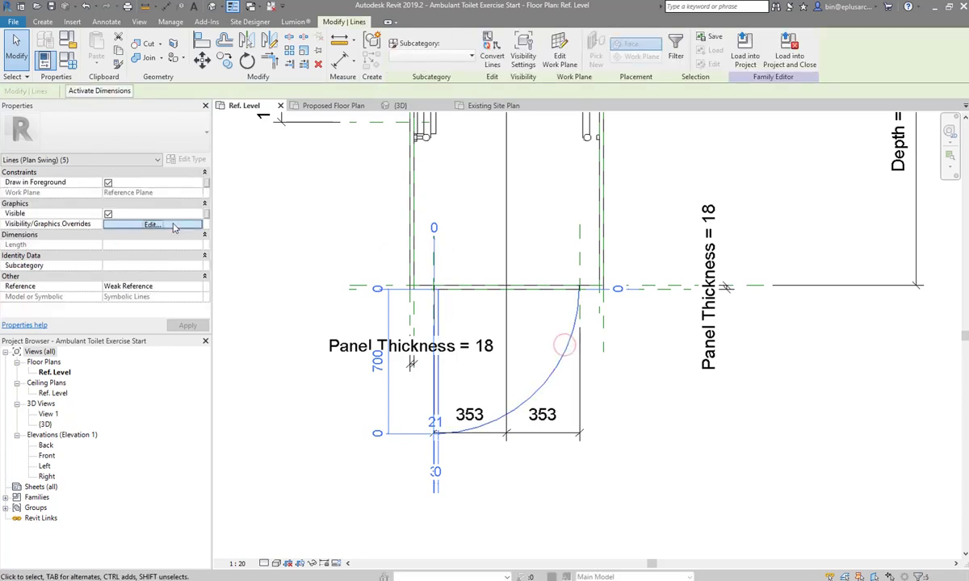
left_click(152, 224)
left_click(410, 351)
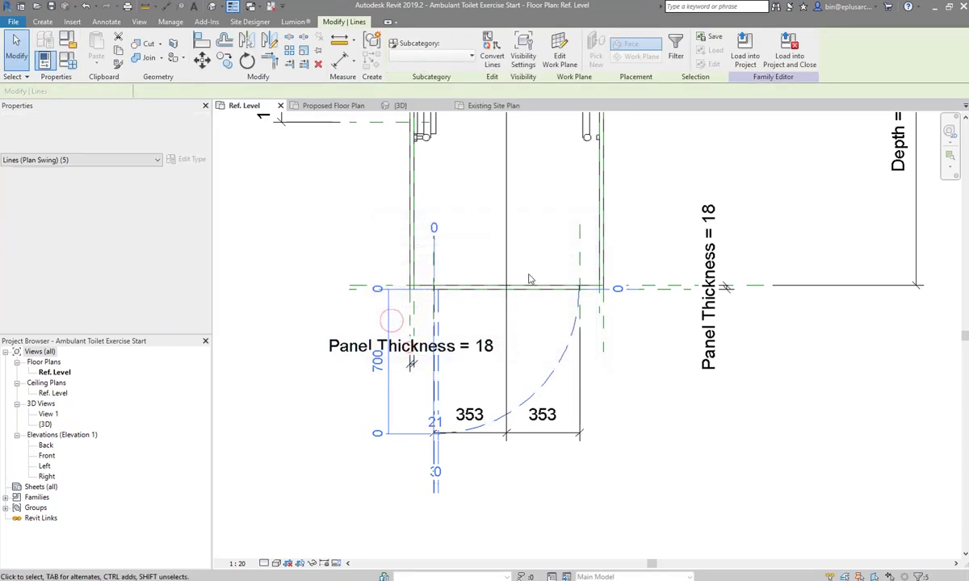
mouse_move(496, 275)
middle_mouse_down()
mouse_move(474, 302)
mouse_move(476, 320)
middle_mouse_up()
left_click(454, 281)
scroll(454, 281, "down", 1)
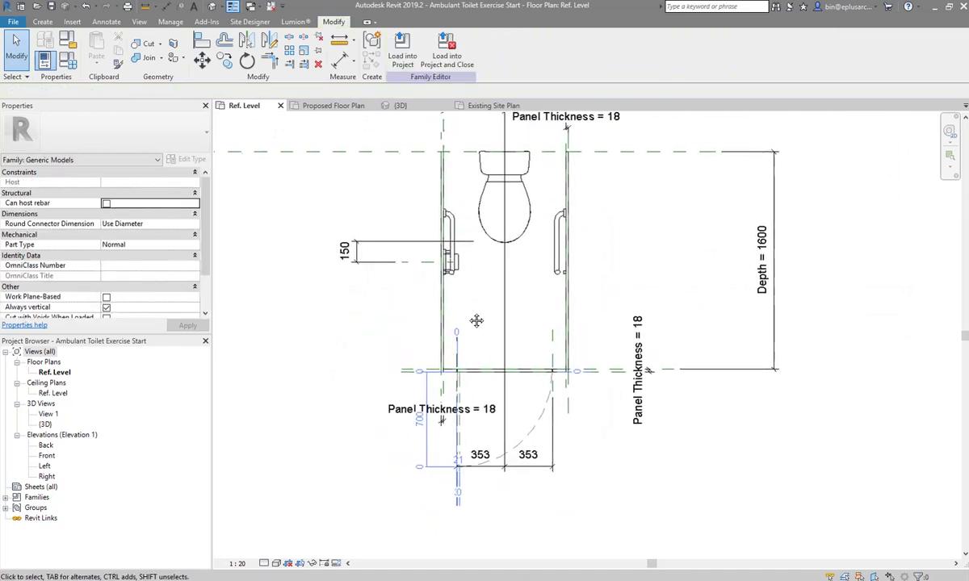
left_click(196, 7)
- Open the headrail sweep's profile for editing in the Front elevation
scroll(484, 216, "up", 3)
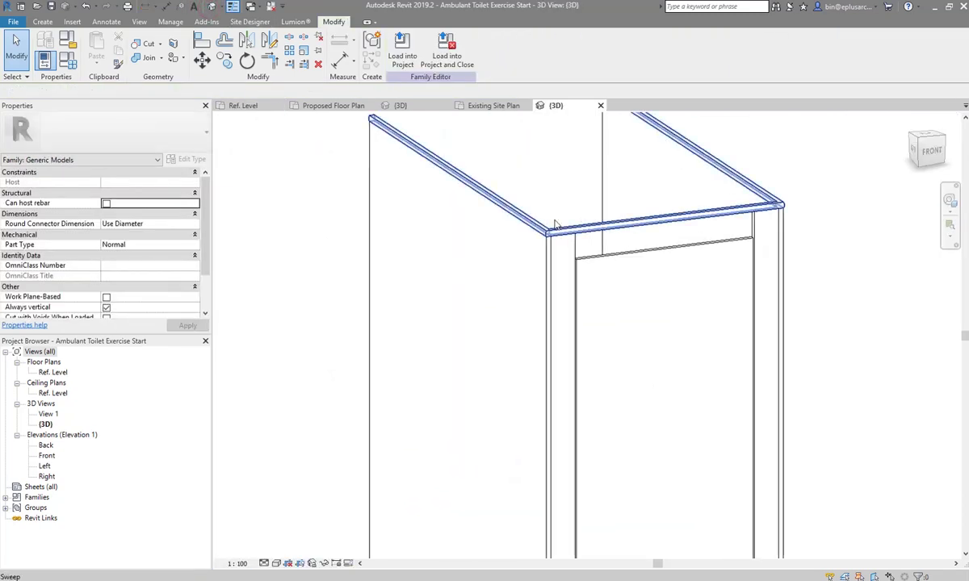
scroll(562, 234, "up", 1)
left_click(563, 234)
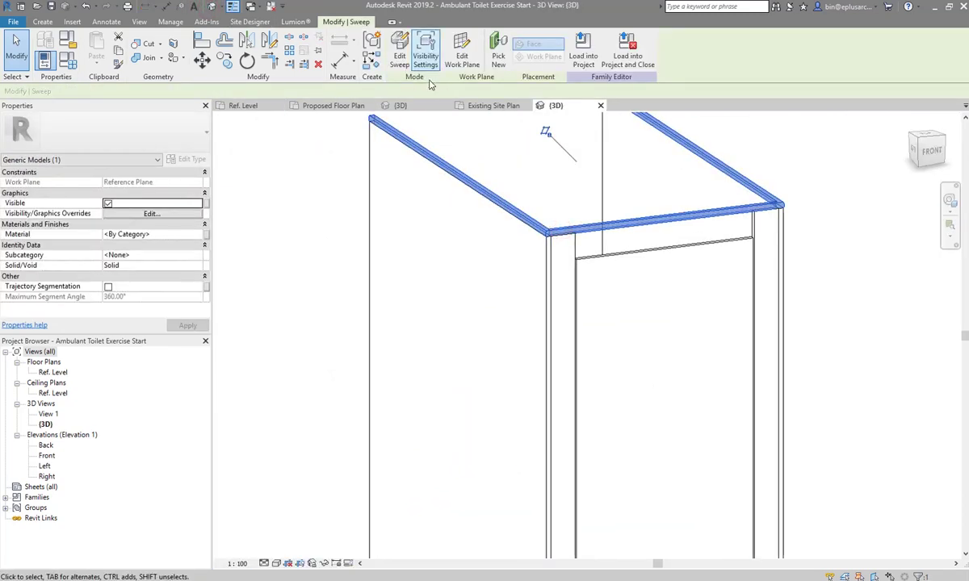
left_click(400, 55)
left_click(563, 57)
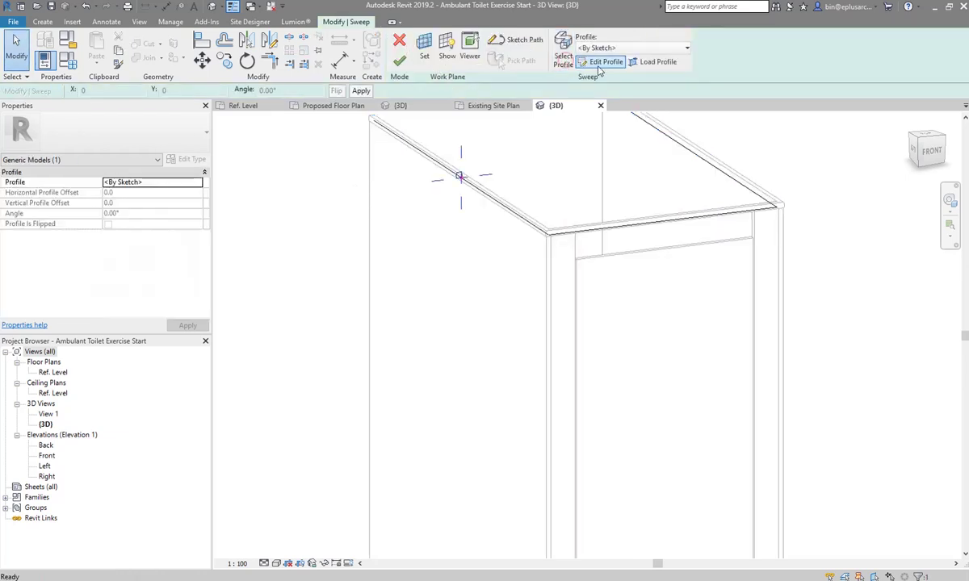
left_click(606, 62)
scroll(456, 197, "up", 2)
scroll(449, 210, "up", 1)
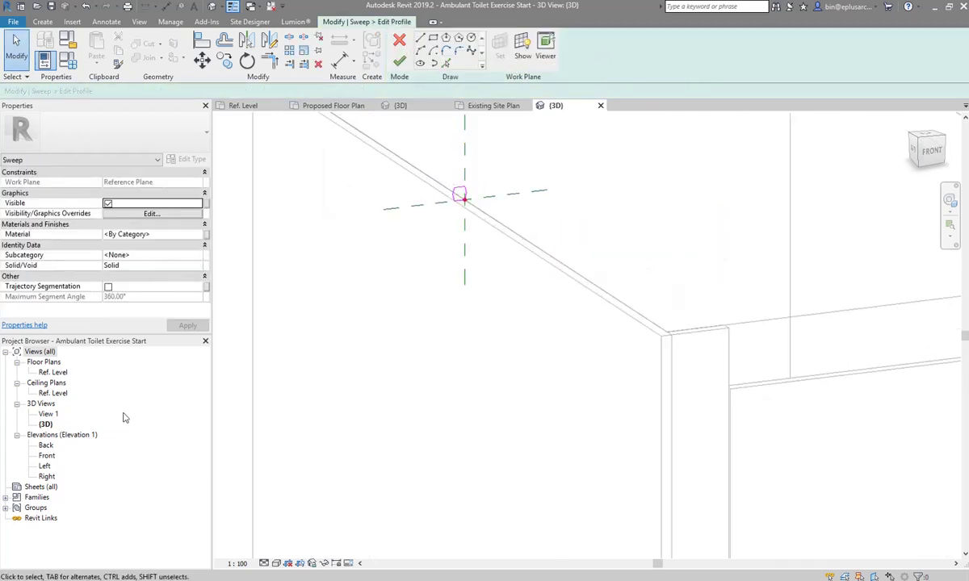
double_click(47, 456)
- Turn on Automatic Sketch Dimensions in the view's Visibility/Graphics overrides
scroll(528, 199, "up", 2)
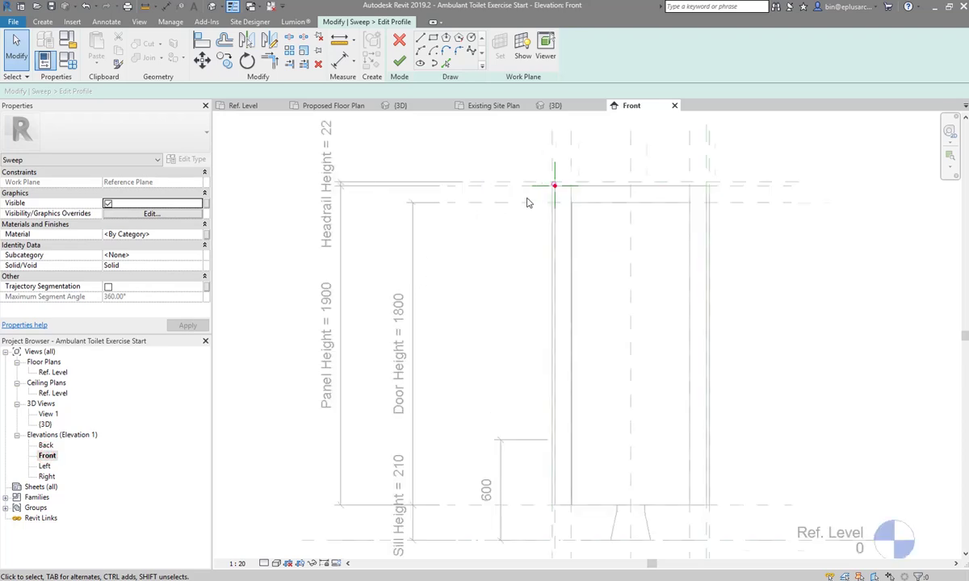
scroll(565, 184, "up", 2)
middle_click_drag(571, 178, 468, 246)
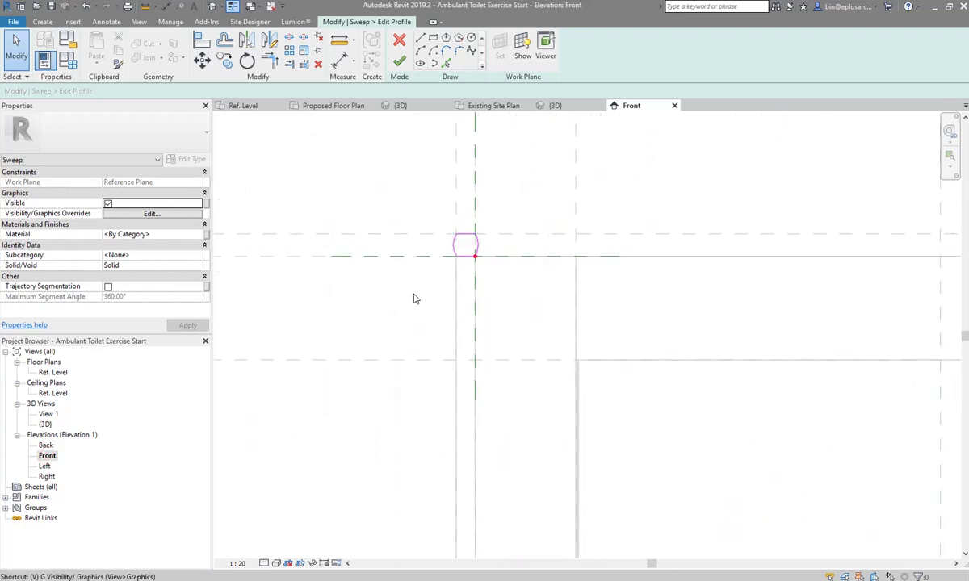
key("v")
key("v")
left_click(423, 159)
left_click(385, 229)
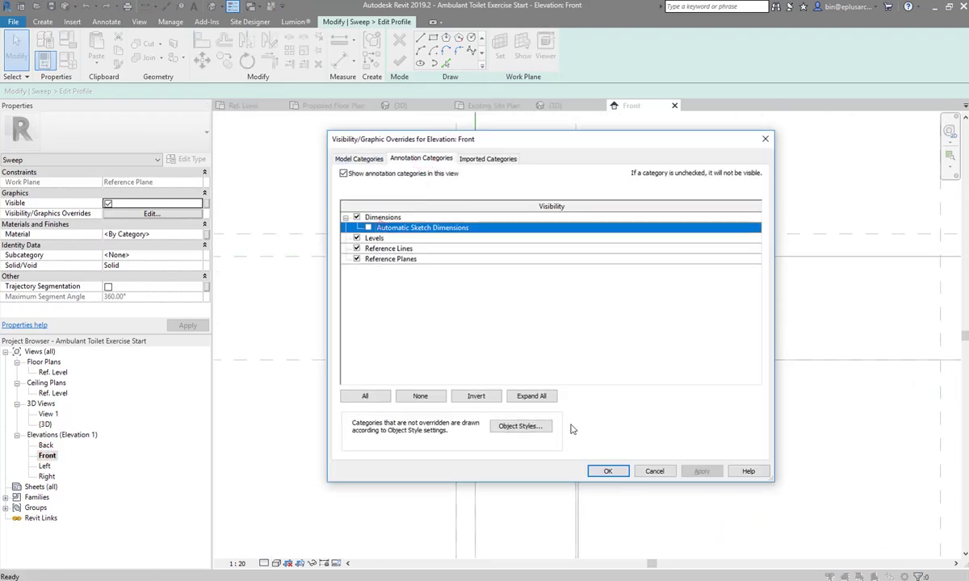
left_click(608, 470)
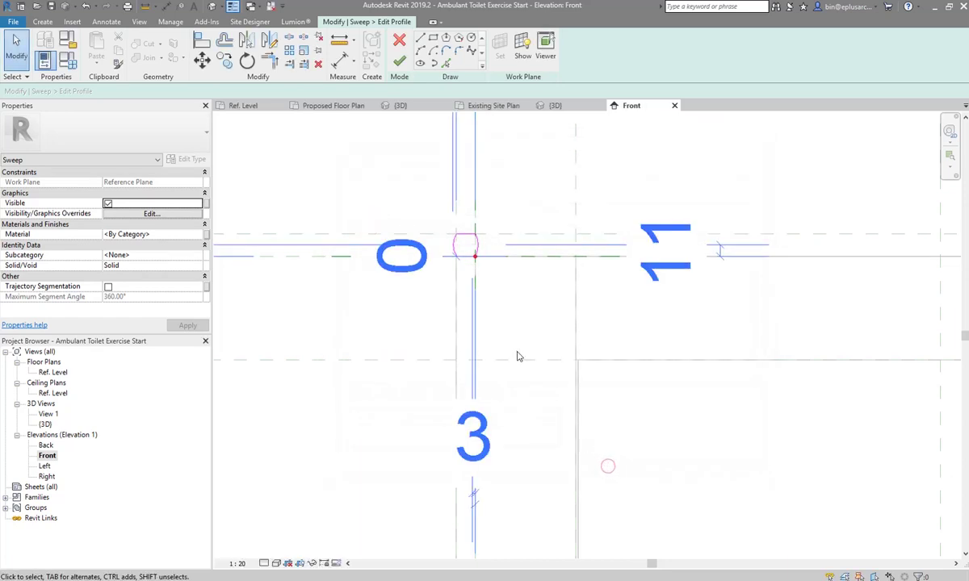
- Align the profile's top to the reference plane and remove the old rounded arc
scroll(519, 357, "down", 2)
scroll(484, 307, "up", 2)
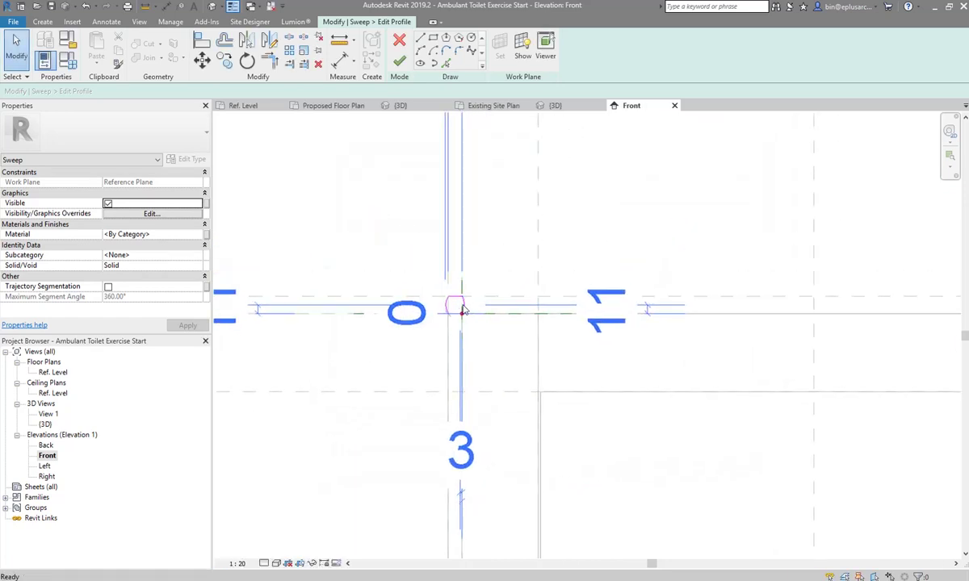
scroll(480, 318, "up", 1)
key("a")
key("l")
scroll(452, 302, "up", 1)
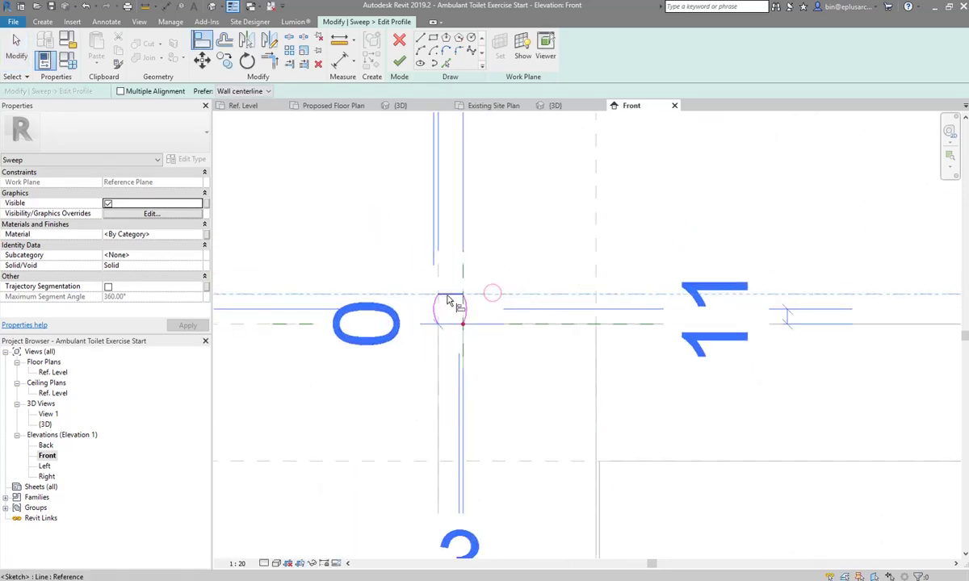
left_click(450, 300)
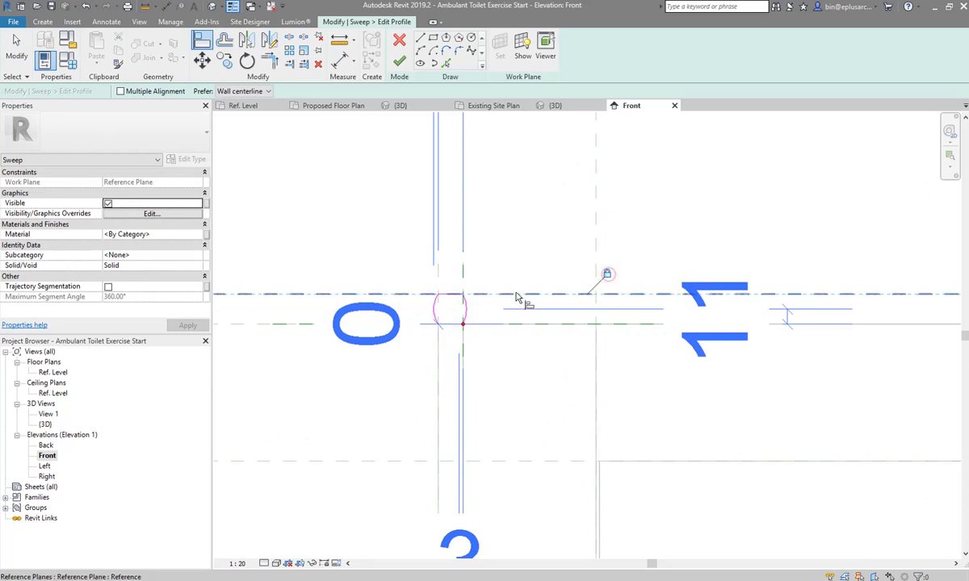
scroll(476, 323, "down", 3)
middle_click_drag(480, 328, 473, 296)
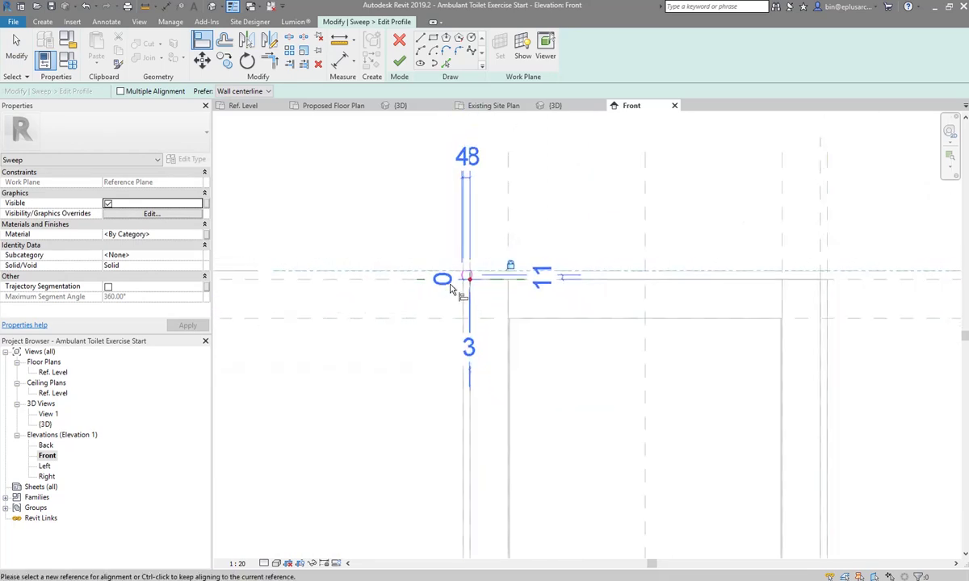
scroll(475, 293, "up", 1)
scroll(483, 280, "up", 2)
scroll(481, 282, "up", 2)
key("Escape")
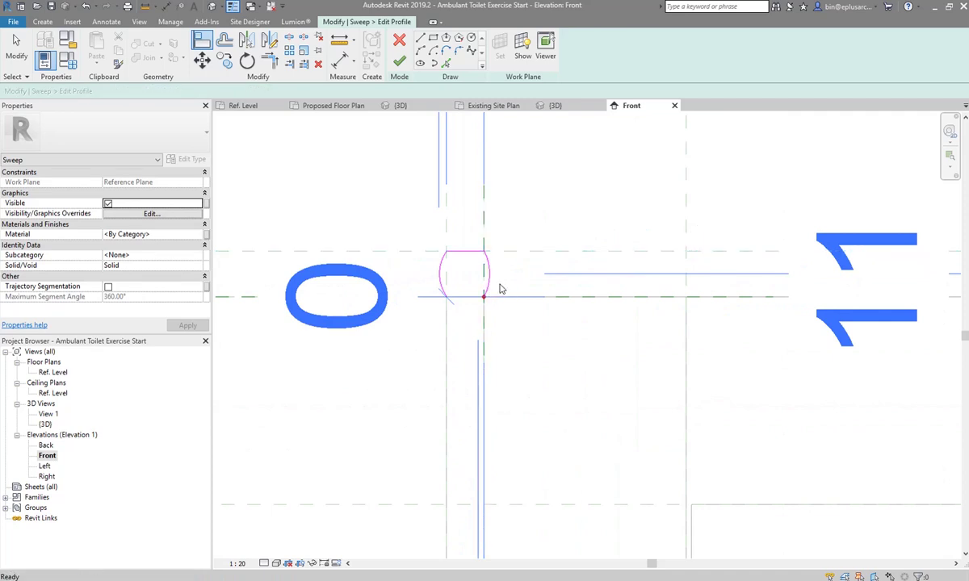
key("Escape")
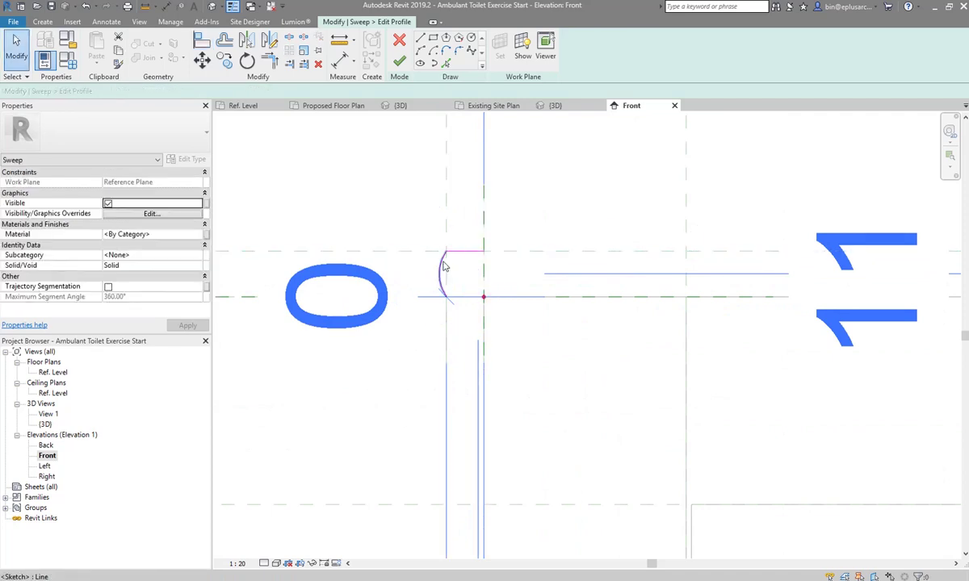
- Sketch the straight vertical edge of the new rectangular headrail profile
left_click(432, 66)
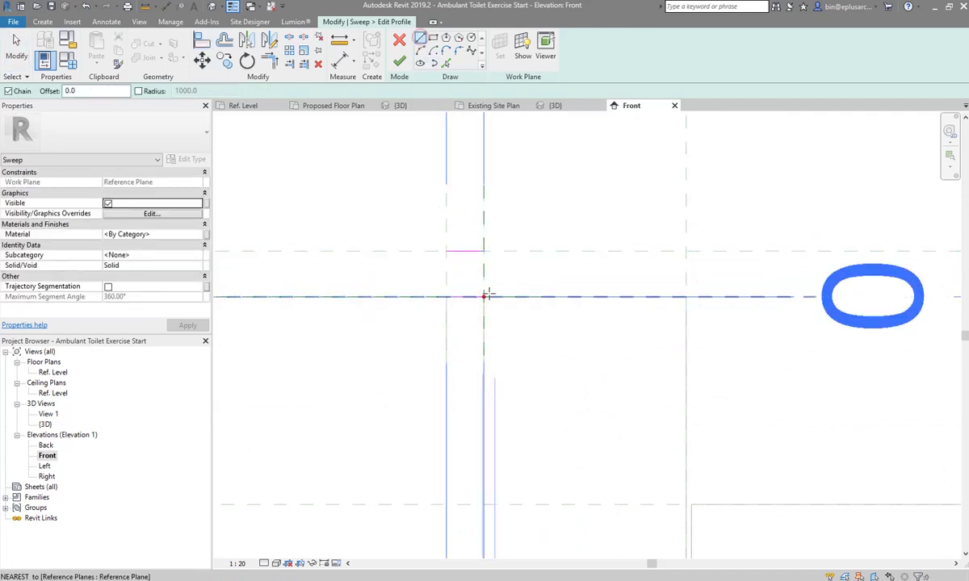
scroll(483, 297, "up", 1)
left_click(480, 298)
left_click(480, 228)
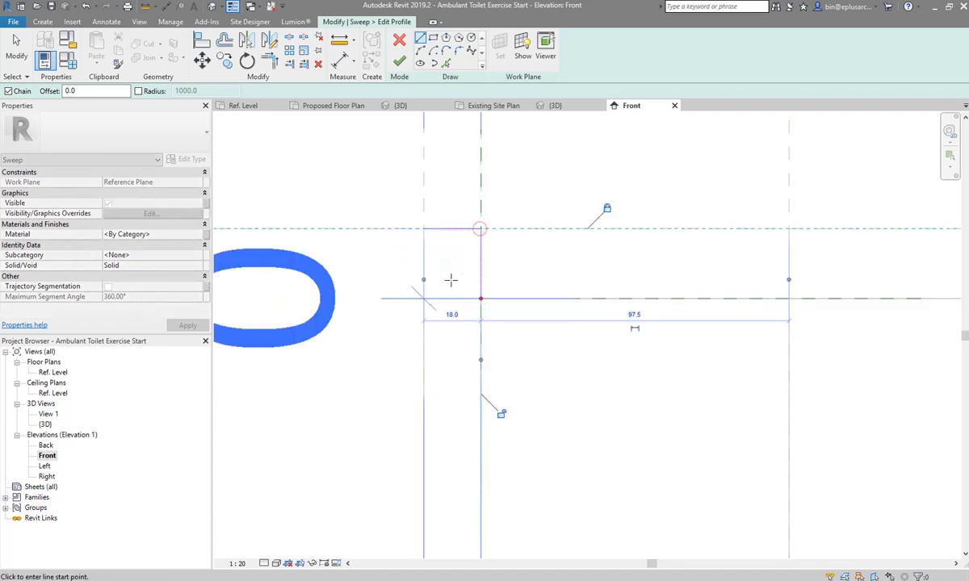
key("Escape")
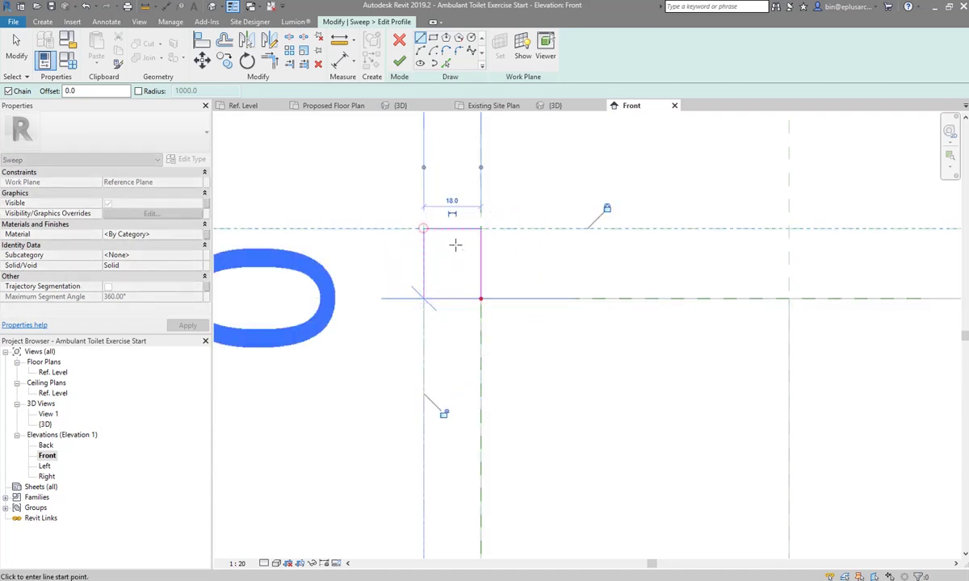
key("Escape")
- Align the profile edges to the reference planes so the headrail is 18 wide
scroll(450, 267, "up", 3)
middle_click_drag(449, 266, 468, 268)
scroll(456, 259, "up", 2)
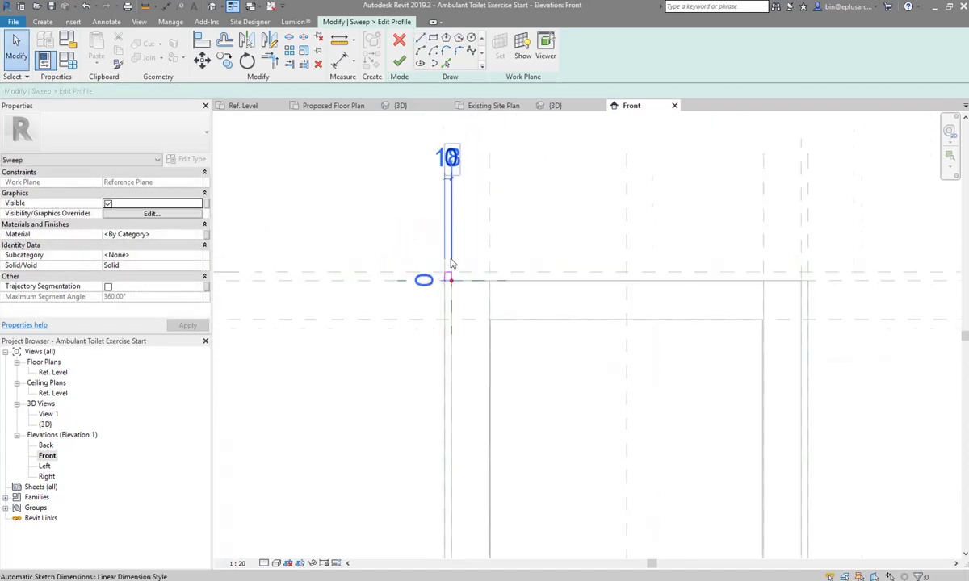
scroll(453, 250, "up", 1)
key("a")
key("l")
scroll(453, 284, "up", 2)
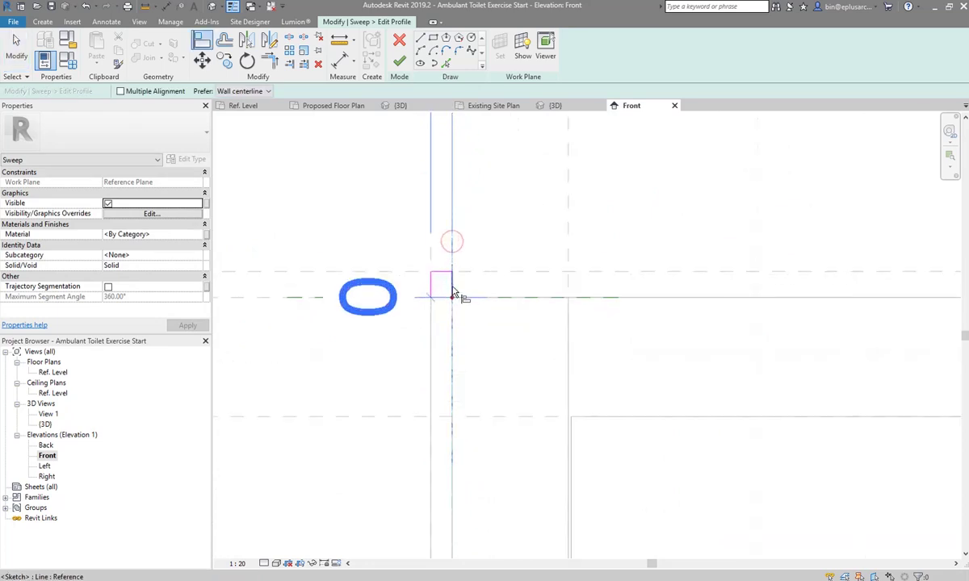
left_click(440, 289)
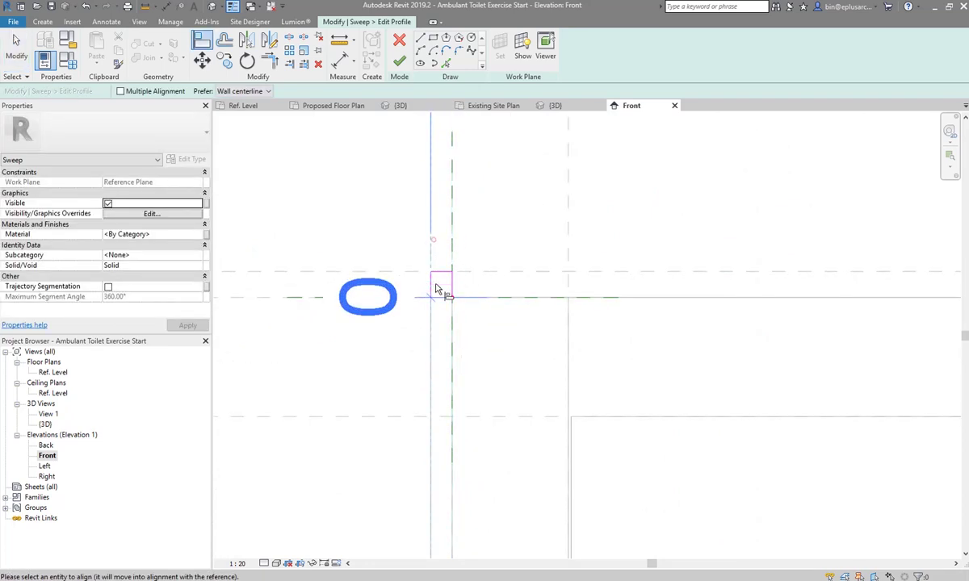
left_click(321, 299)
left_click(608, 278)
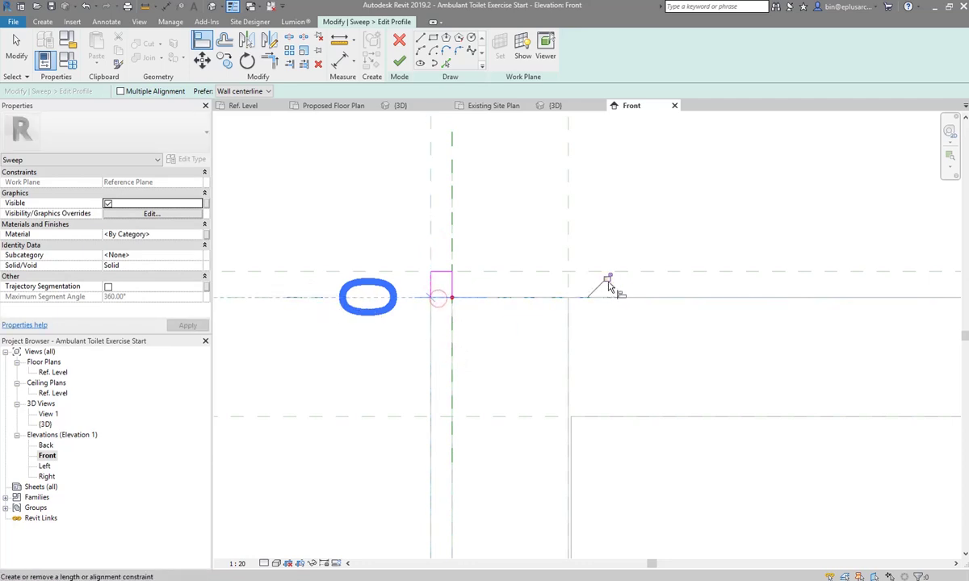
scroll(565, 269, "down", 5)
scroll(565, 269, "down", 3)
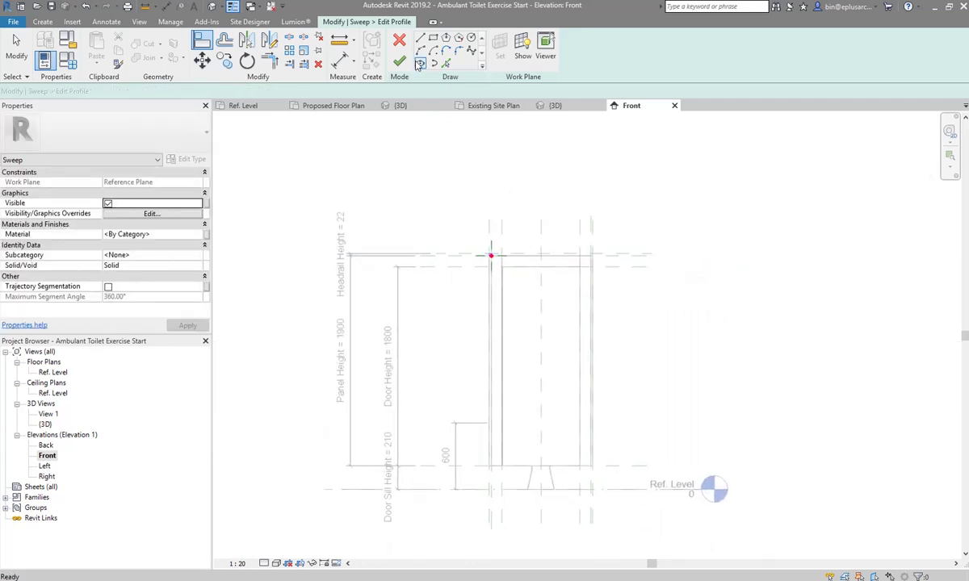
- Finish the profile and the sweep, then check the headrail in the 3D view
left_click(401, 63)
left_click(401, 63)
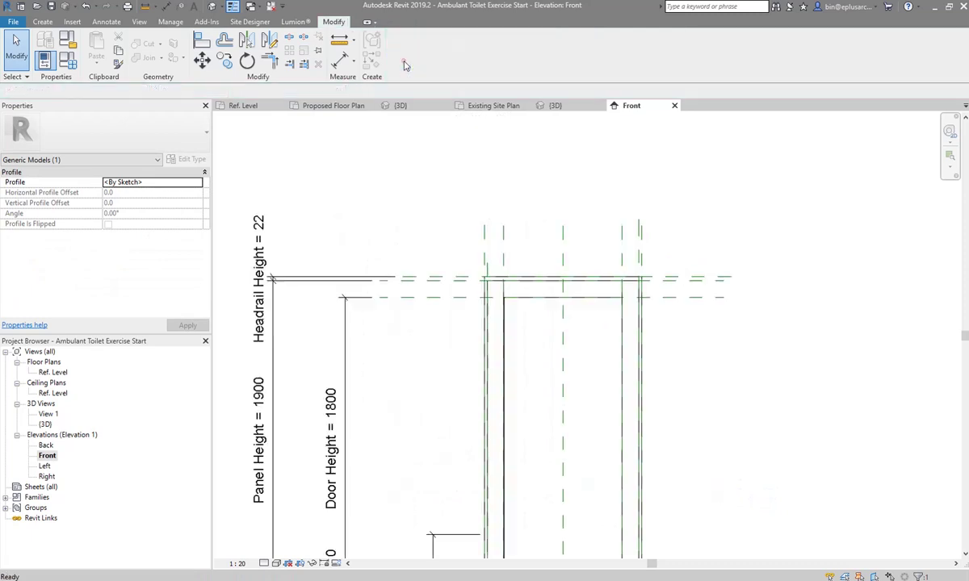
left_click(212, 7)
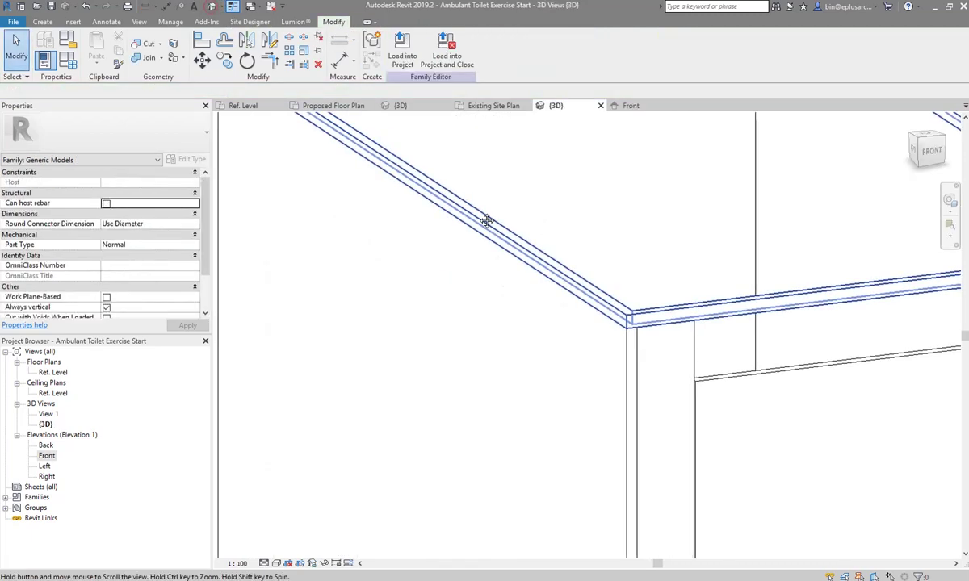
middle_click_drag(486, 219, 578, 299)
left_click(578, 299)
scroll(578, 298, "down", 4)
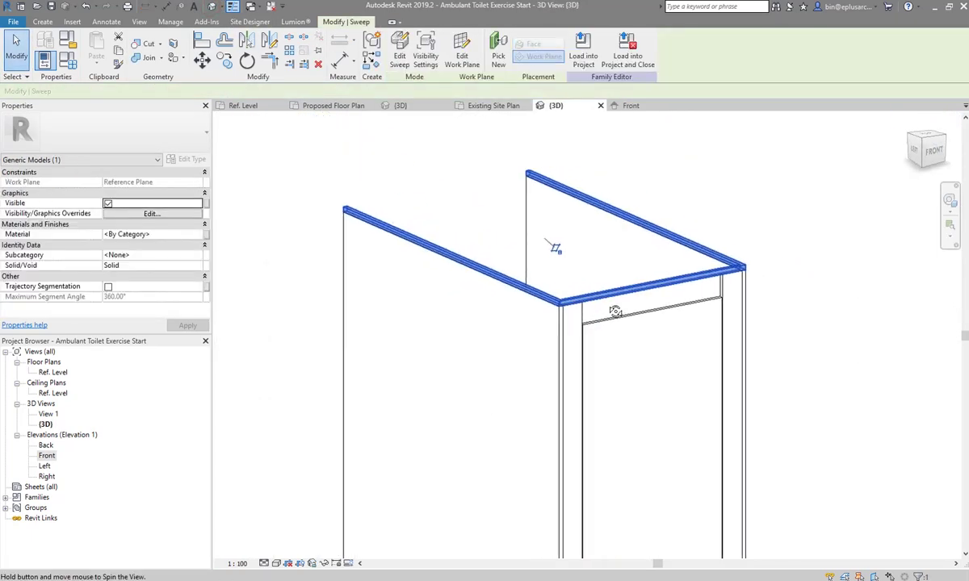
middle_click_drag(588, 245, 452, 259)
key("Escape")
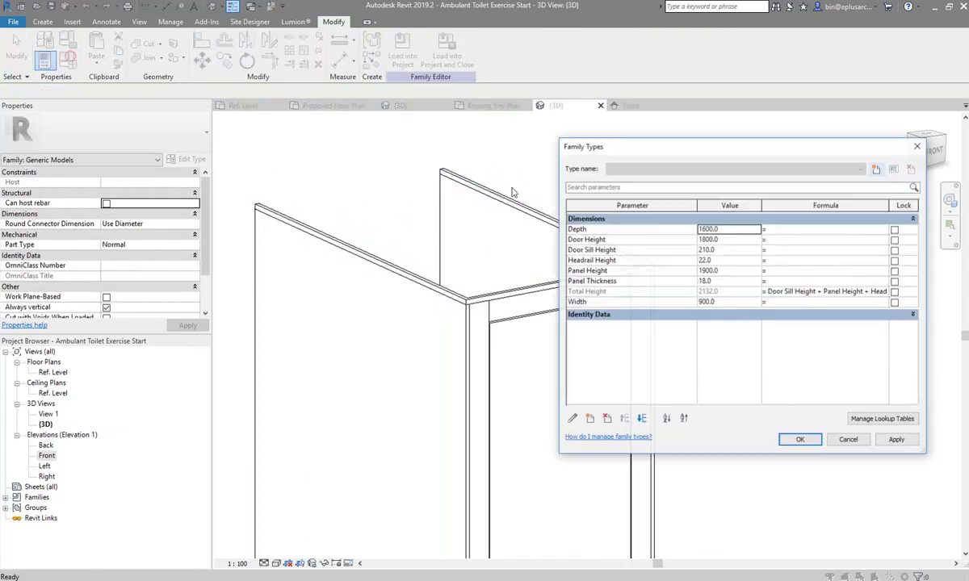
- Flex Headrail Height to 33 and Panel Thickness to 30, restore 22 and 18, then load into the project
left_click(67, 50)
left_click(757, 262)
type("33")
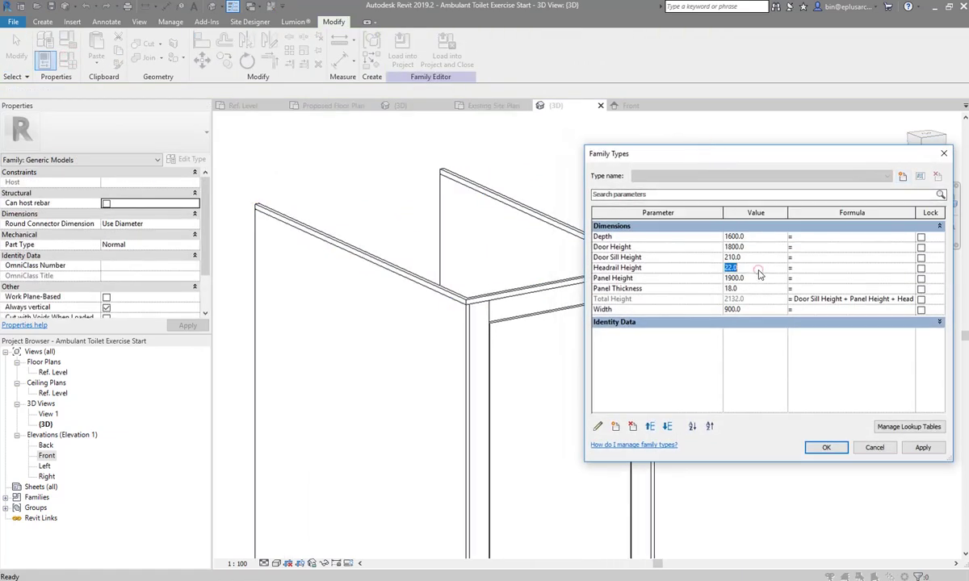
left_click(933, 450)
type("22")
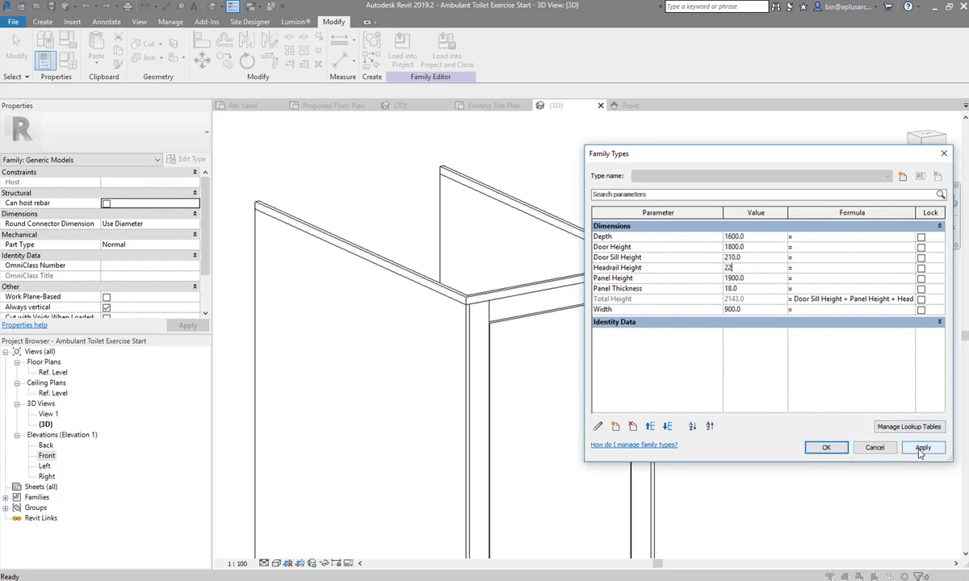
left_click(921, 450)
left_click(761, 289)
type("30")
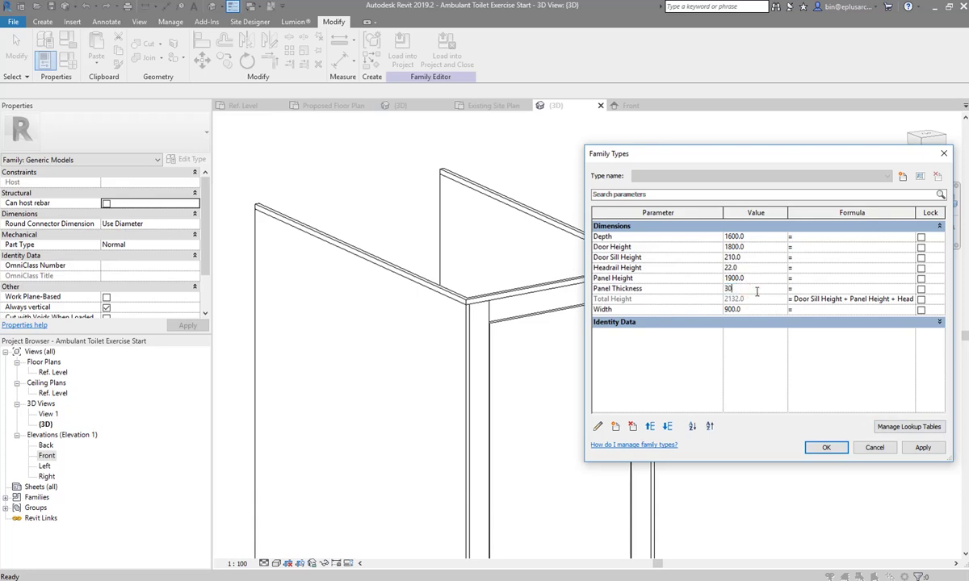
left_click(925, 452)
type("18")
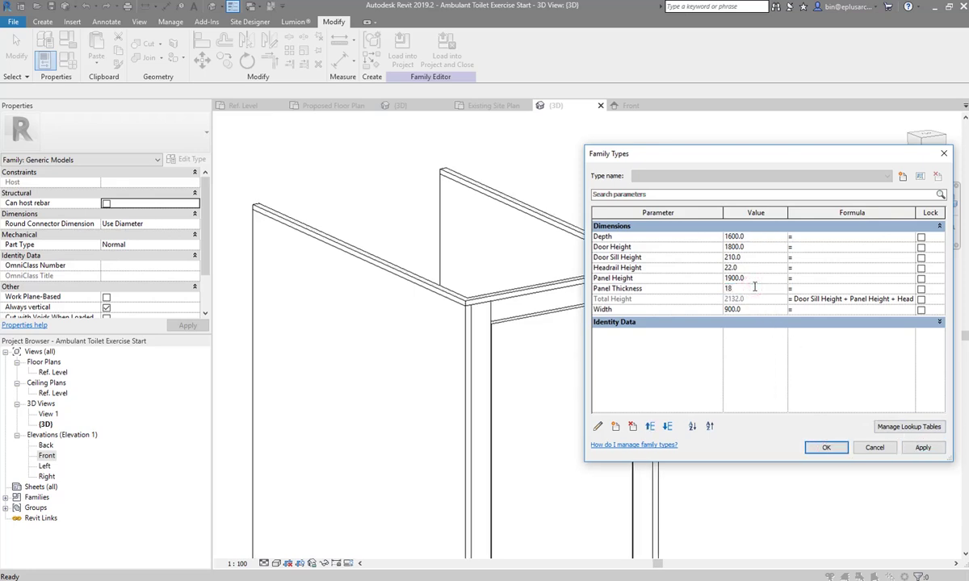
left_click(921, 448)
left_click(825, 448)
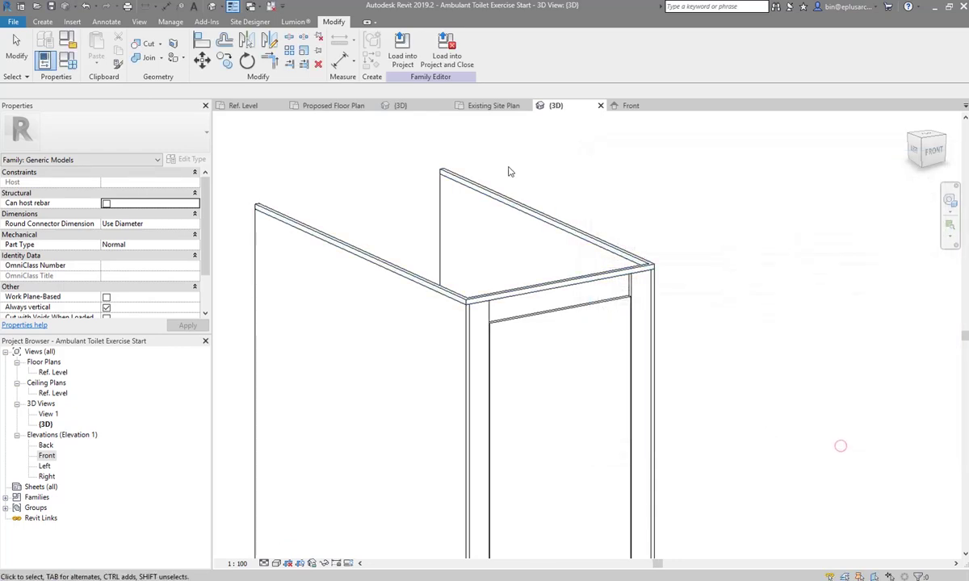
left_click(447, 65)
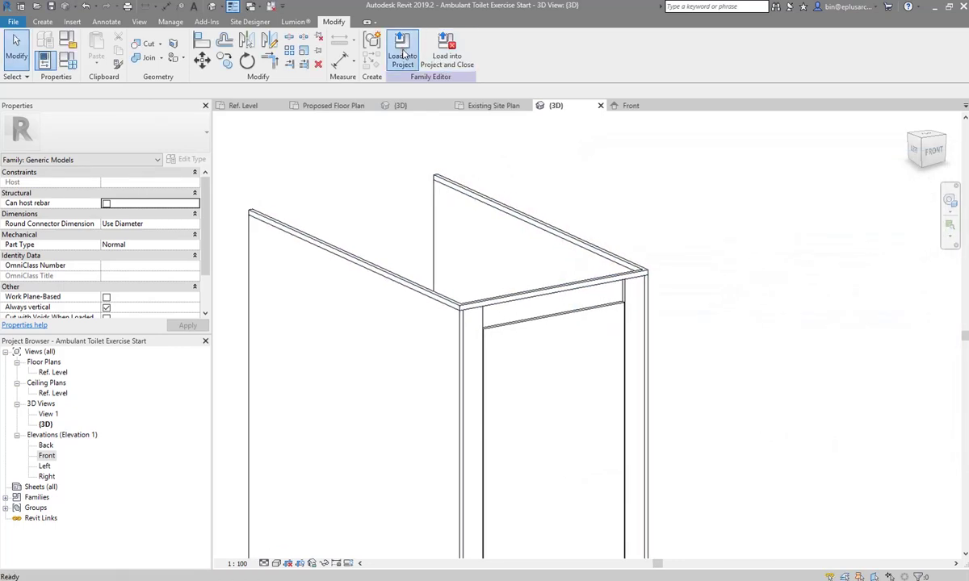
- Overwrite the existing cubicle family in the project and view it in the default 3D view
left_click(474, 269)
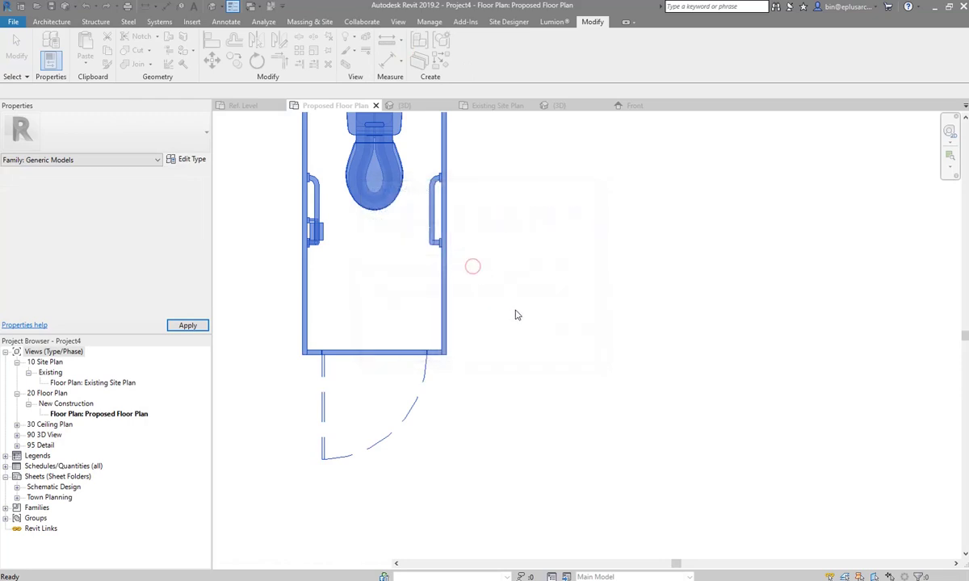
key("Escape")
left_click(214, 8)
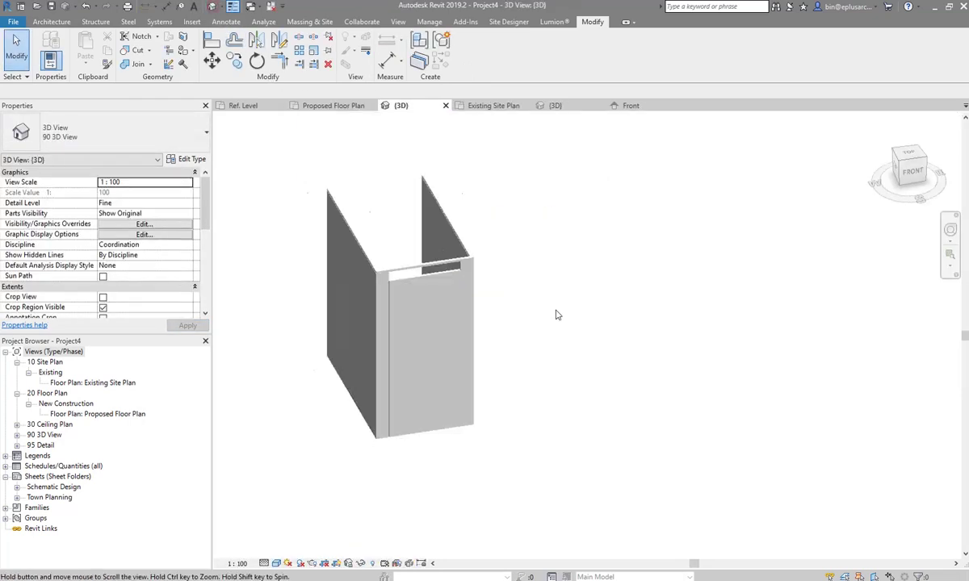
middle_click_drag(554, 313, 558, 329, "shift")
- Set the cubicle type's Width to 920 and return to the Proposed Floor Plan
left_click(390, 322)
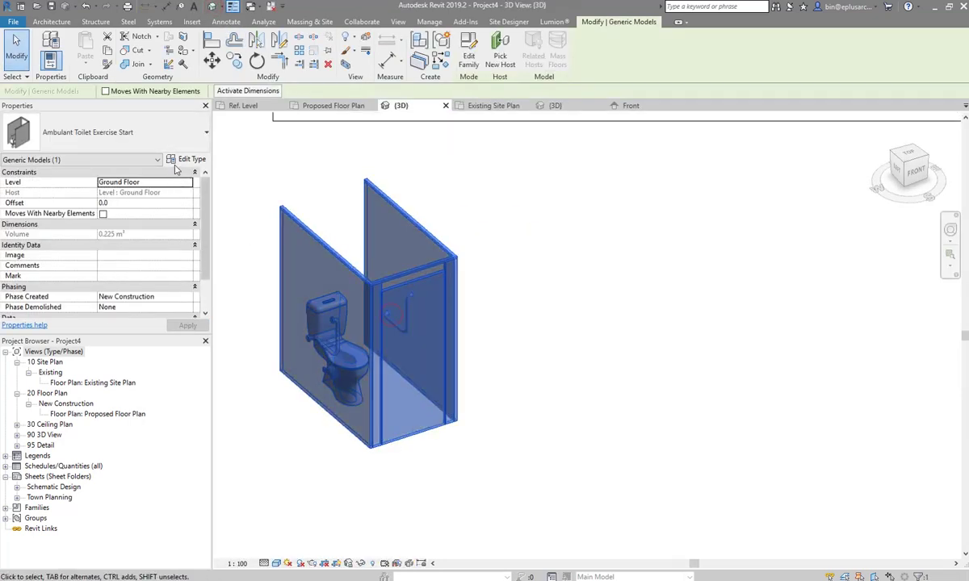
left_click(186, 159)
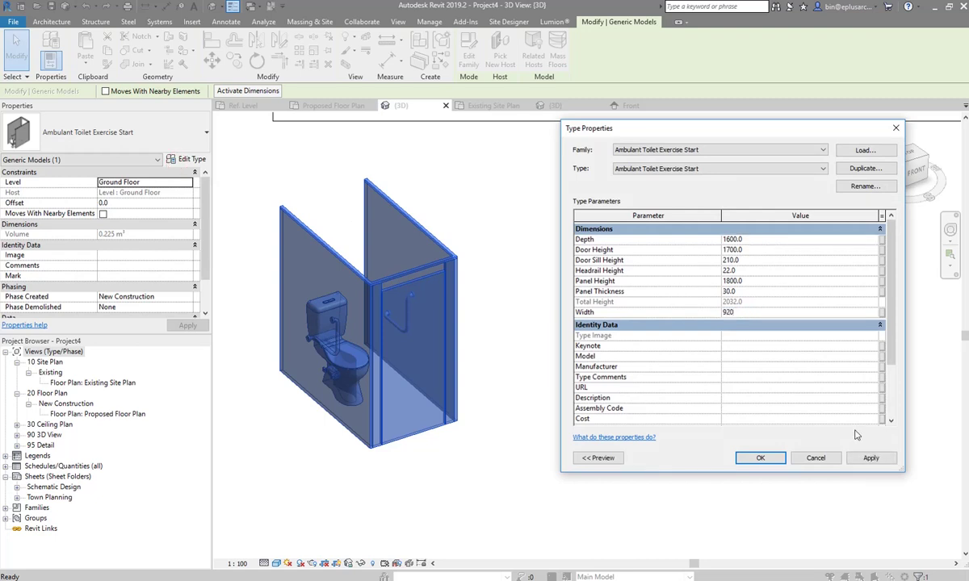
left_click(870, 458)
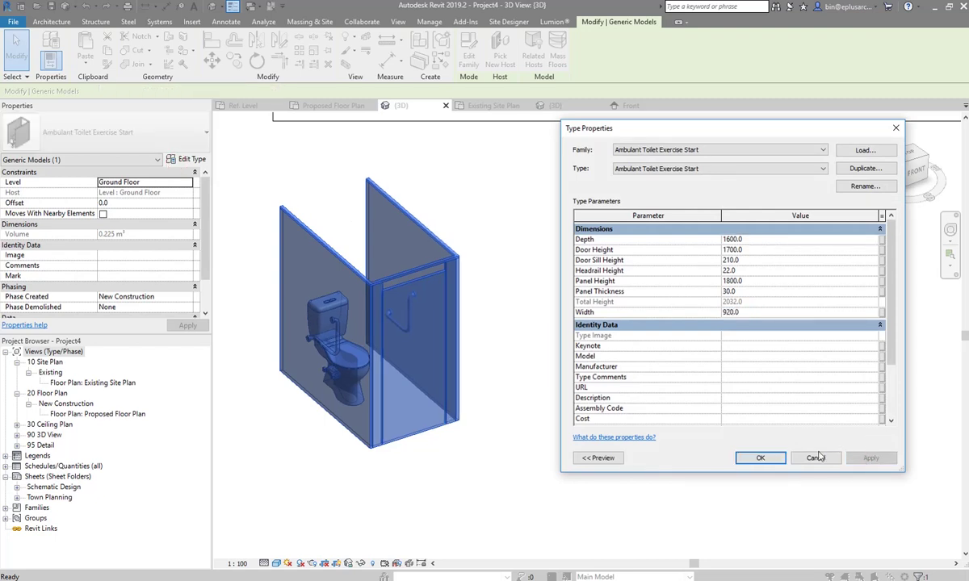
left_click(767, 457)
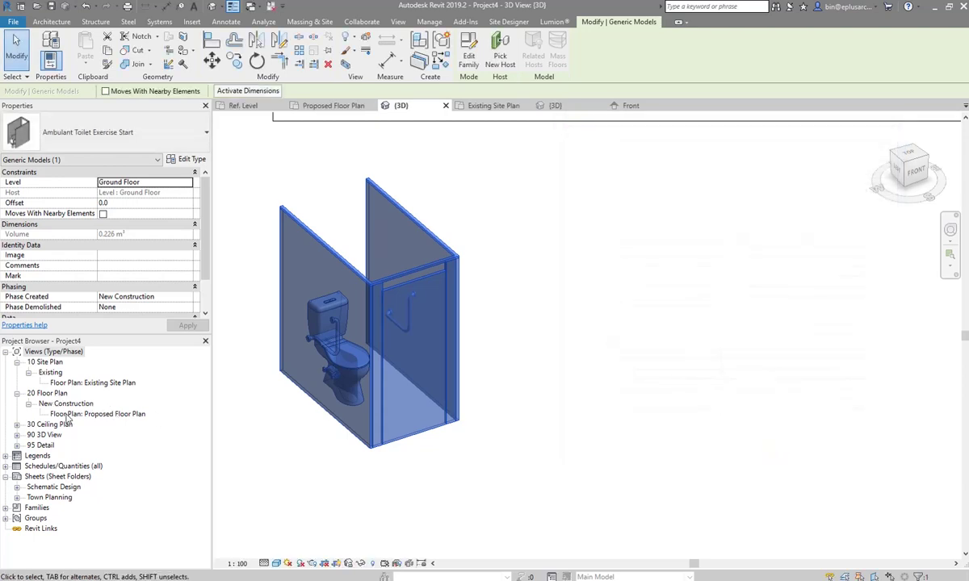
double_click(70, 415)
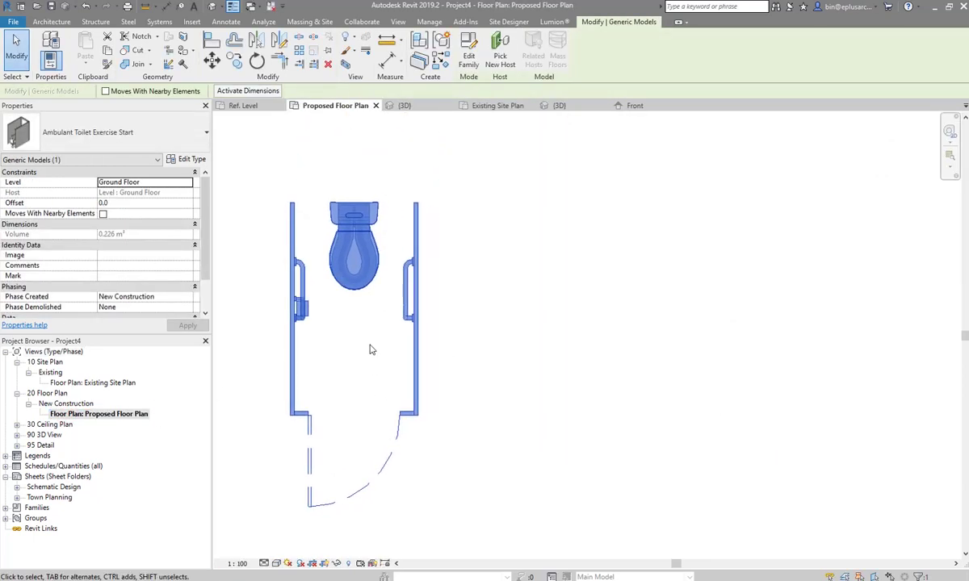
- Change the cubicle type's Width to 900, then to 1000
key("d")
key("i")
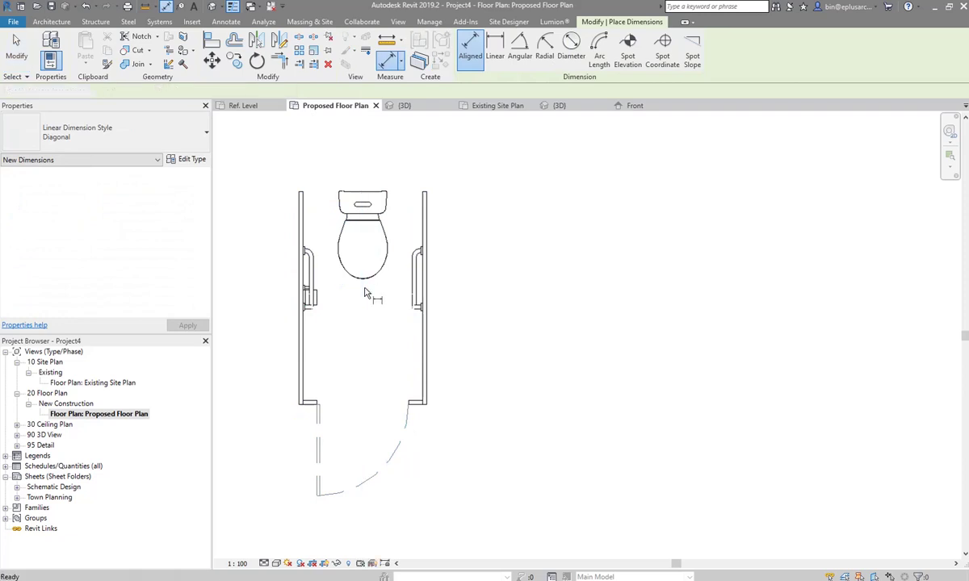
key("Escape")
left_click(370, 276)
left_click(187, 159)
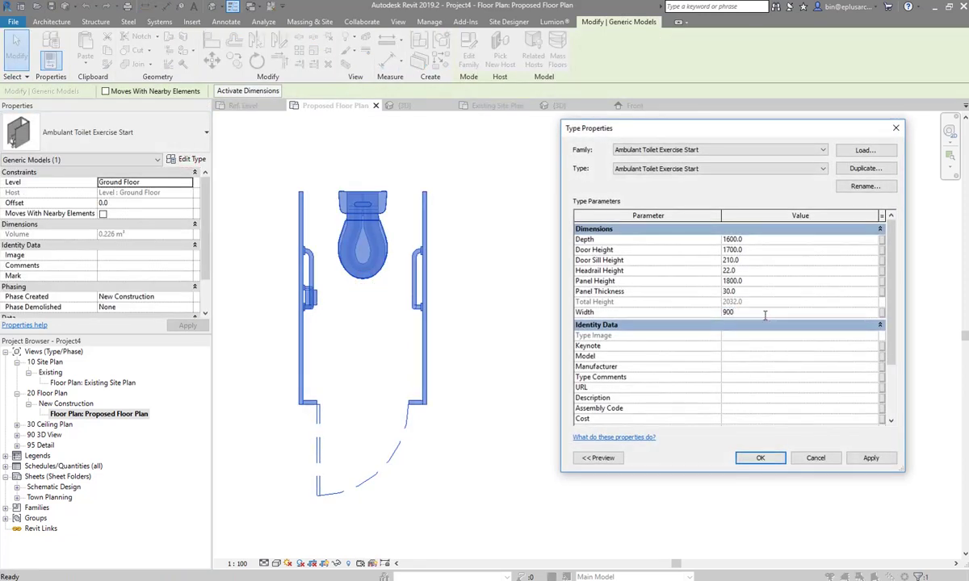
left_click(870, 458)
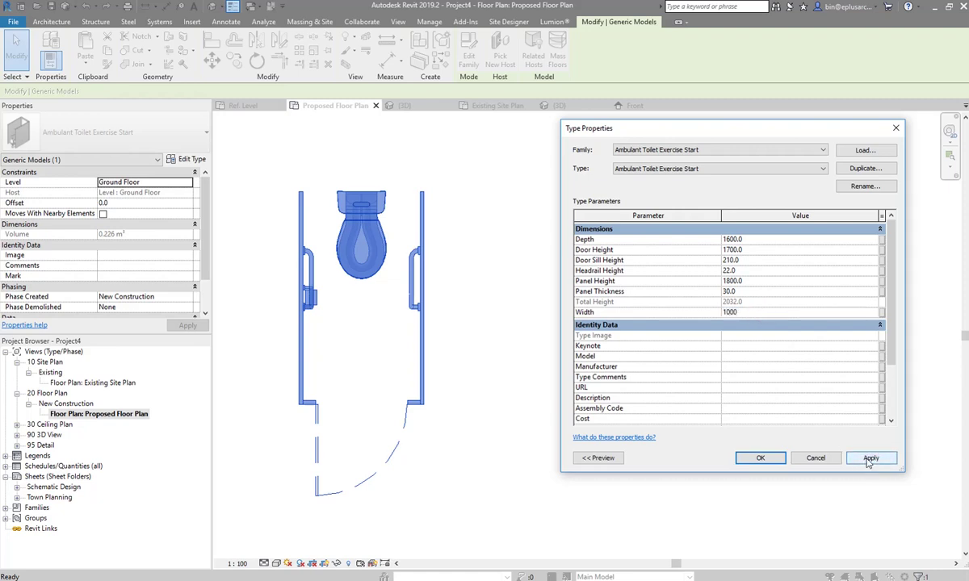
left_click(869, 459)
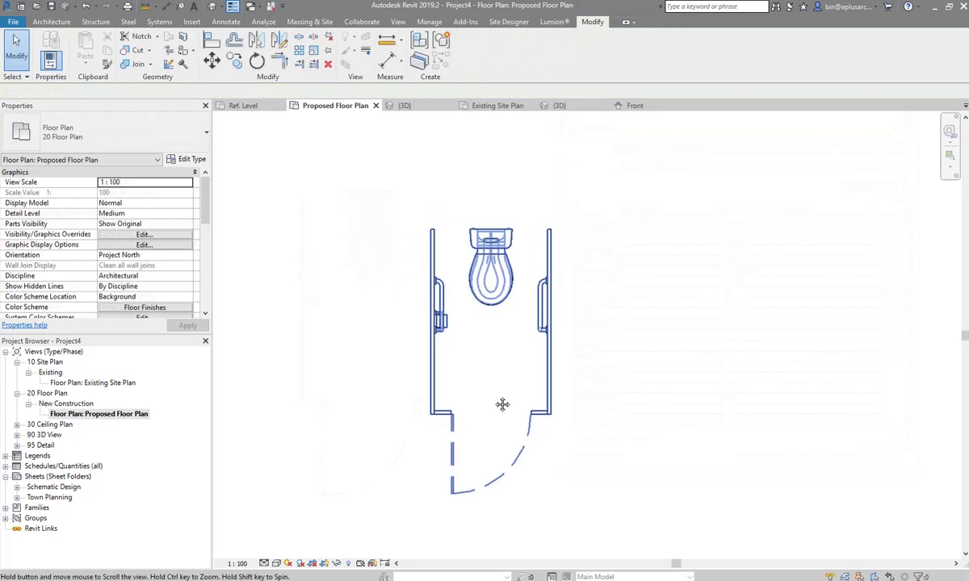
- Add an aligned 500–500 dimension from the walls to the toilet centre line
key("d")
key("i")
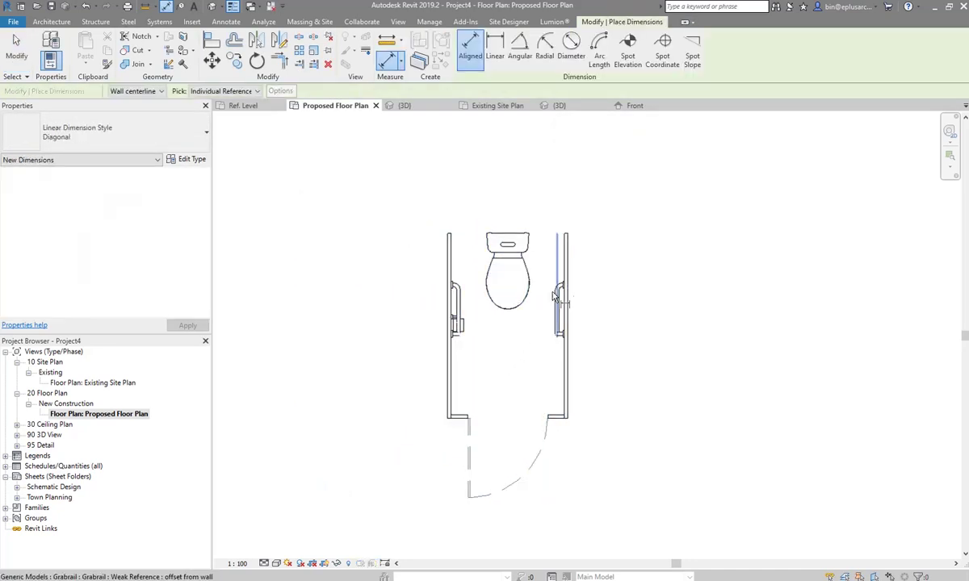
left_click(563, 279)
left_click(507, 278)
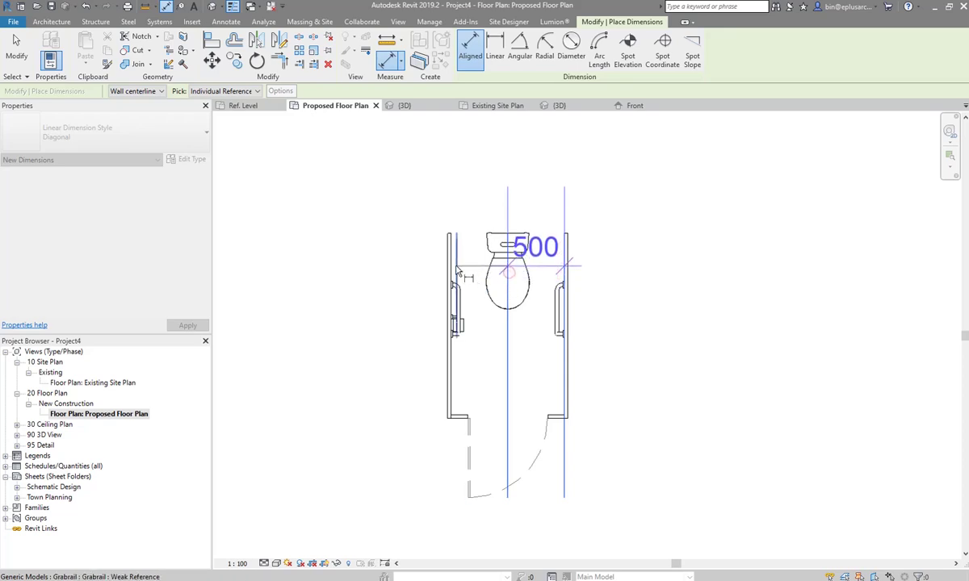
left_click(450, 291)
scroll(453, 293, "down", 1)
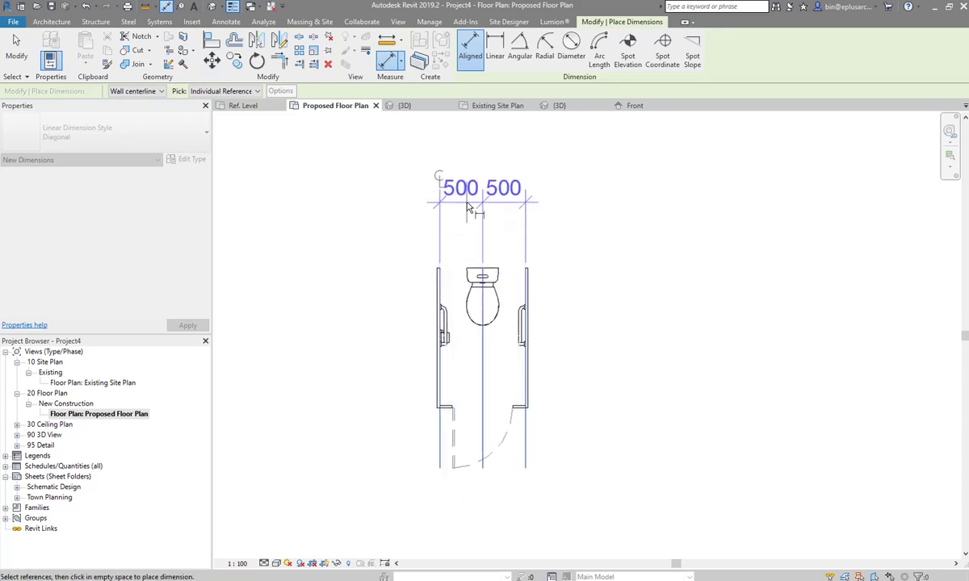
left_click(438, 184)
key("Escape")
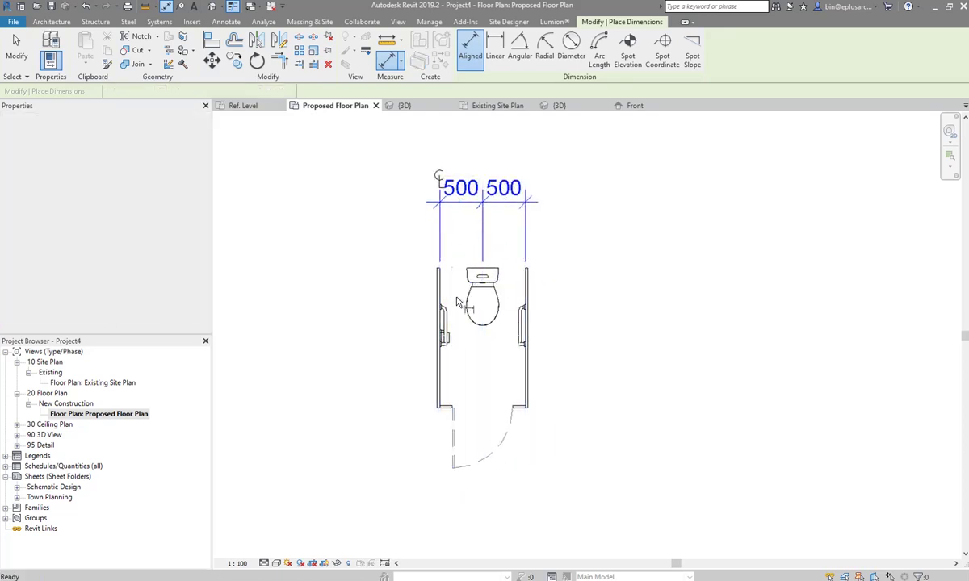
key("Escape")
- Rotate the selected cubicle 90 degrees twice and reopen its family for editing
left_click(513, 323)
key("space")
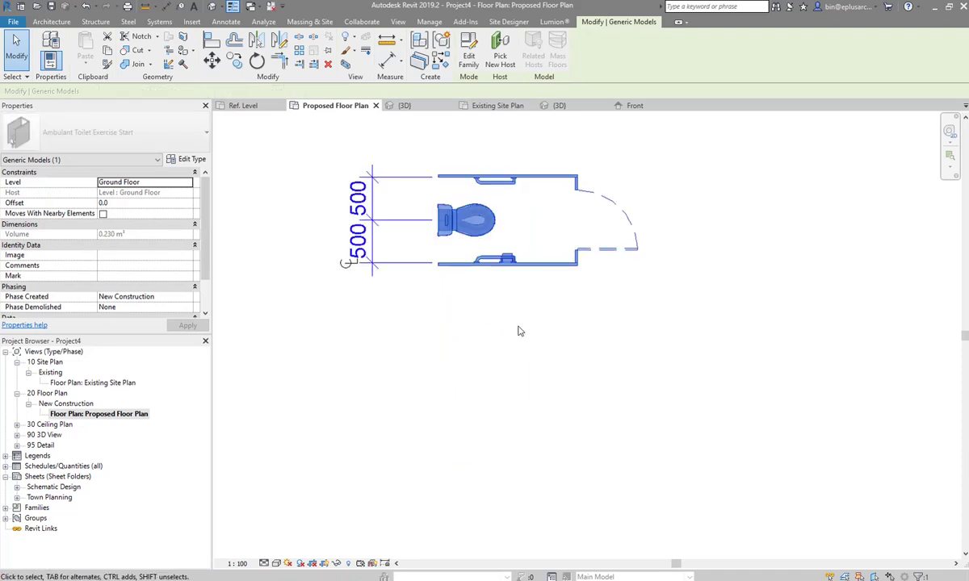
key("space")
key("space")
key("space")
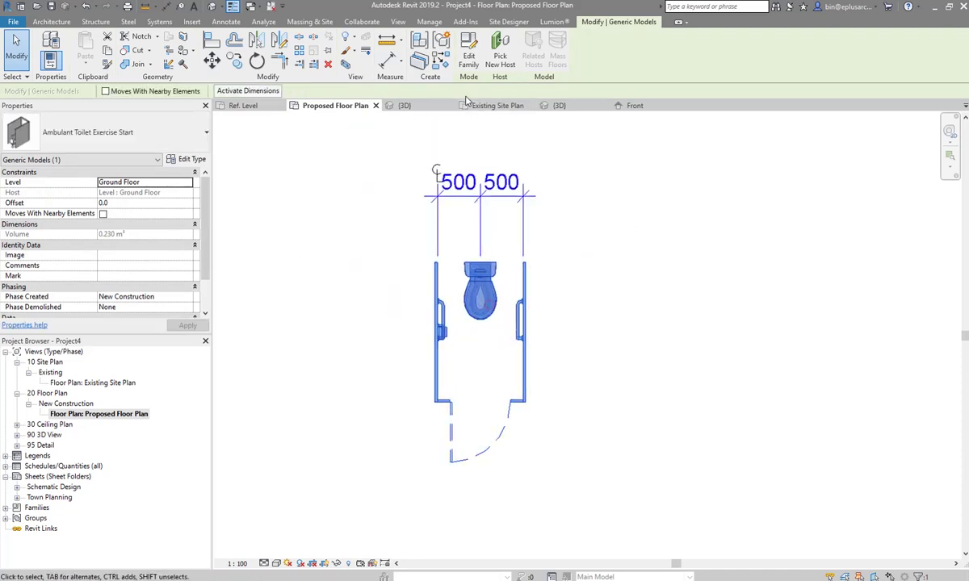
left_click(467, 60)
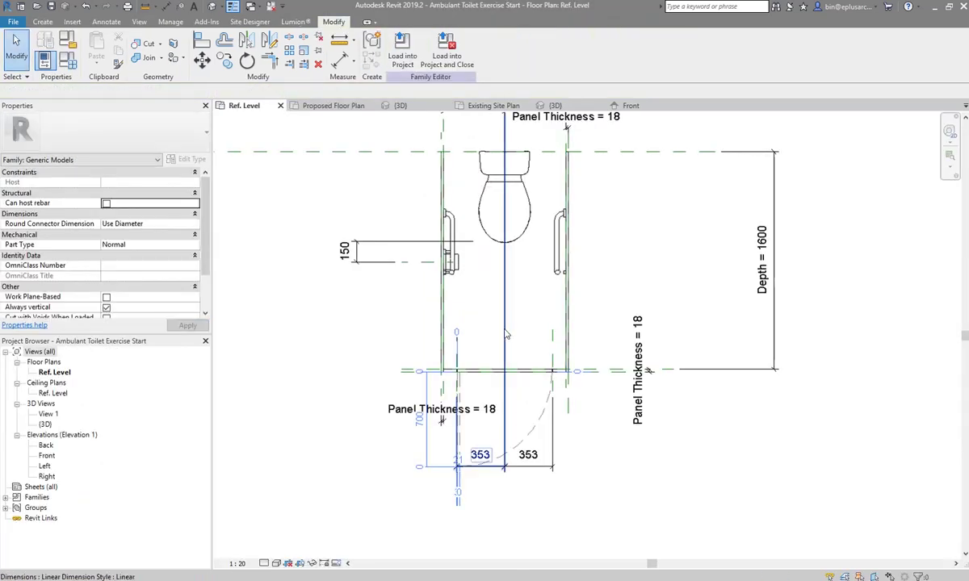
- Make the old plane a non-origin Weak Reference and the middle plane Center (Left/Right)
scroll(452, 376, "up", 1)
scroll(417, 395, "up", 2)
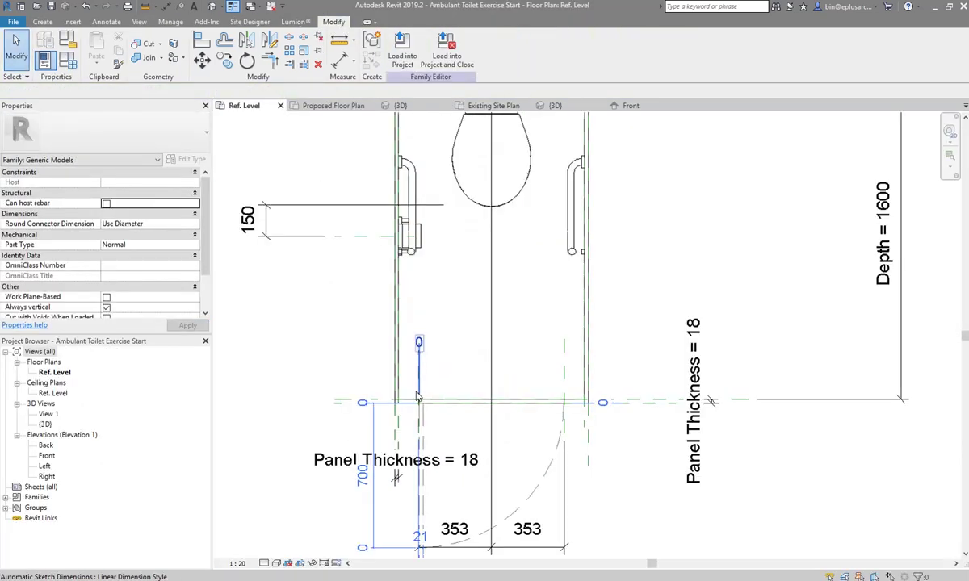
left_click(398, 435)
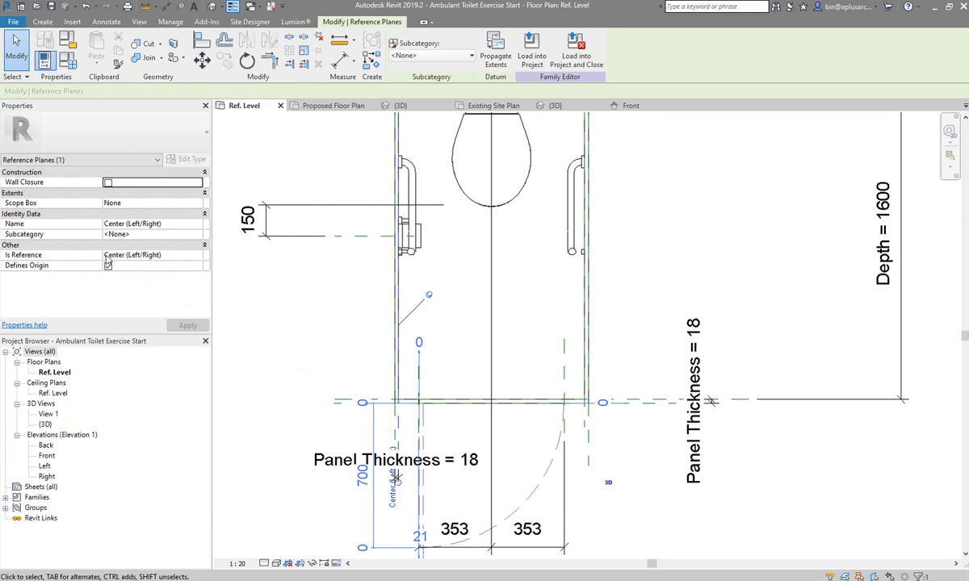
left_click(197, 256)
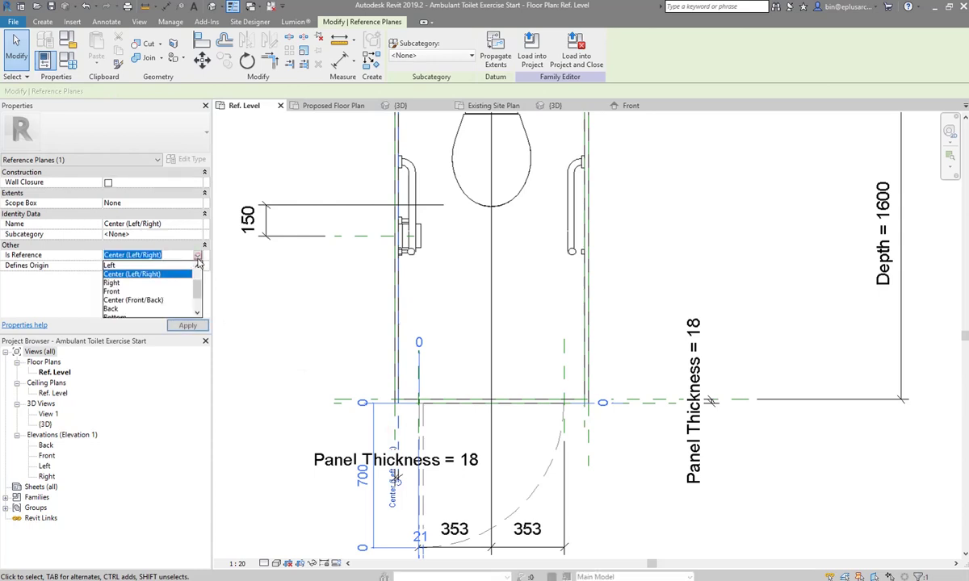
scroll(137, 302, "up", 1)
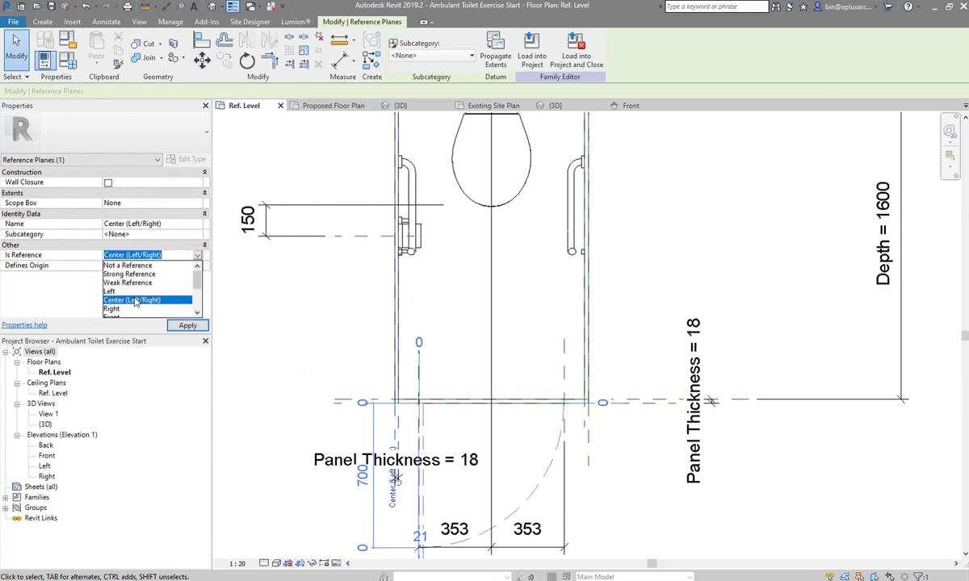
left_click(115, 283)
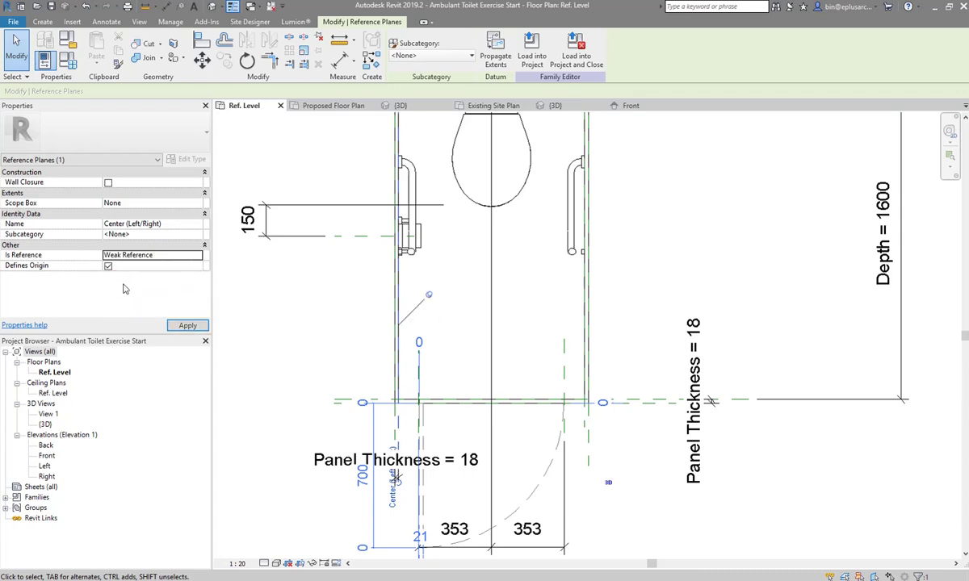
left_click(108, 268)
middle_click_drag(504, 328, 446, 445)
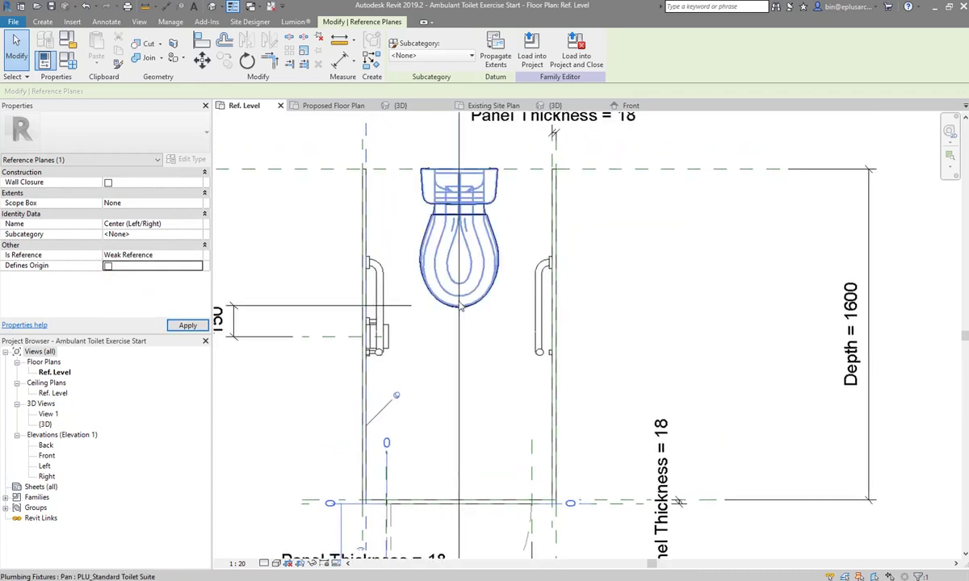
key("Escape")
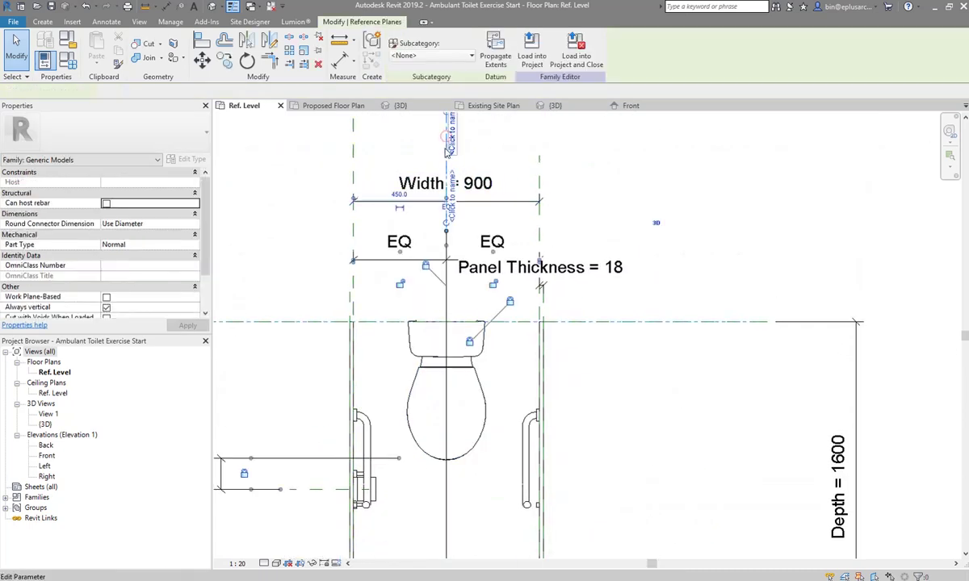
left_click(194, 257)
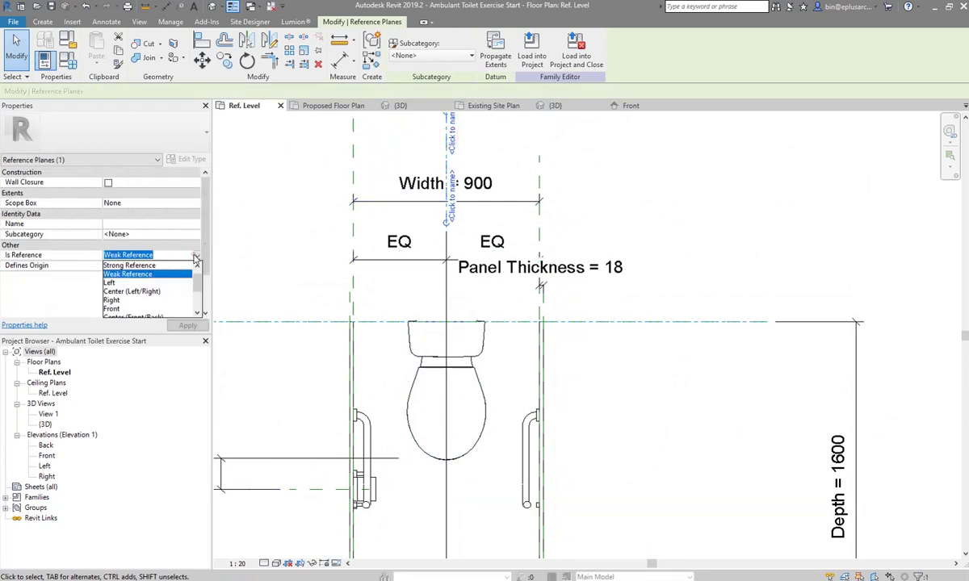
left_click(142, 292)
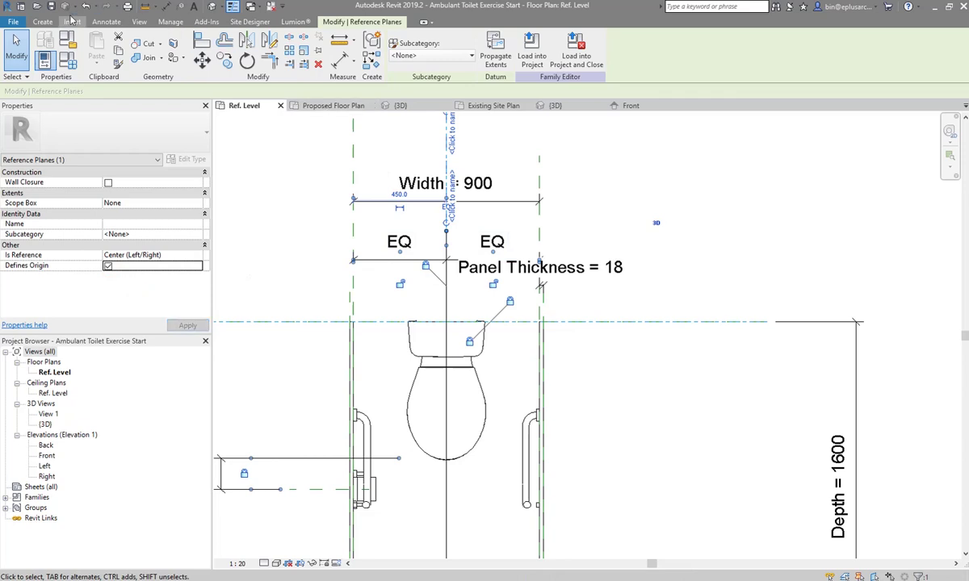
- Start a flip Control from the Create tools, then load the family into the project
left_click(50, 22)
left_click(401, 58)
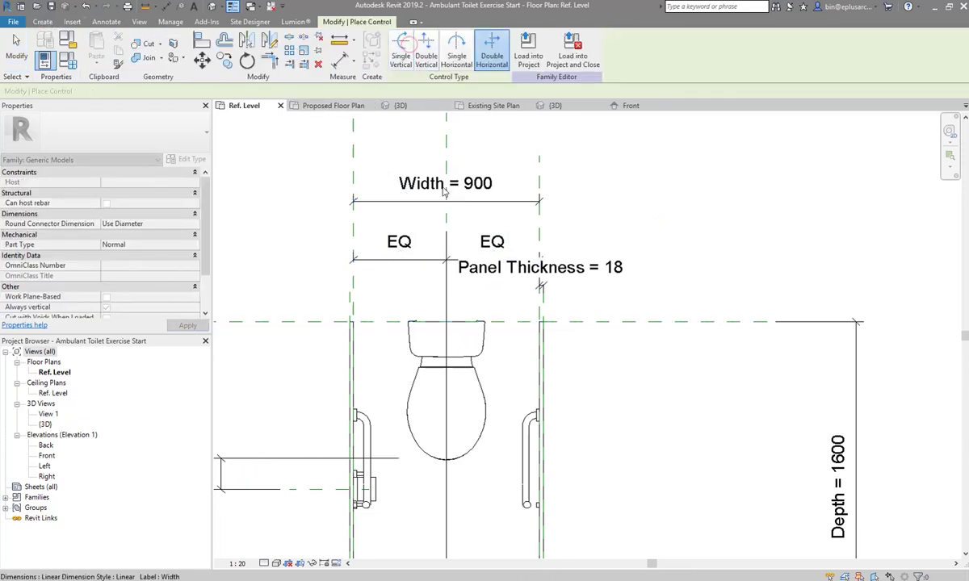
scroll(457, 418, "down", 5, "ctrl")
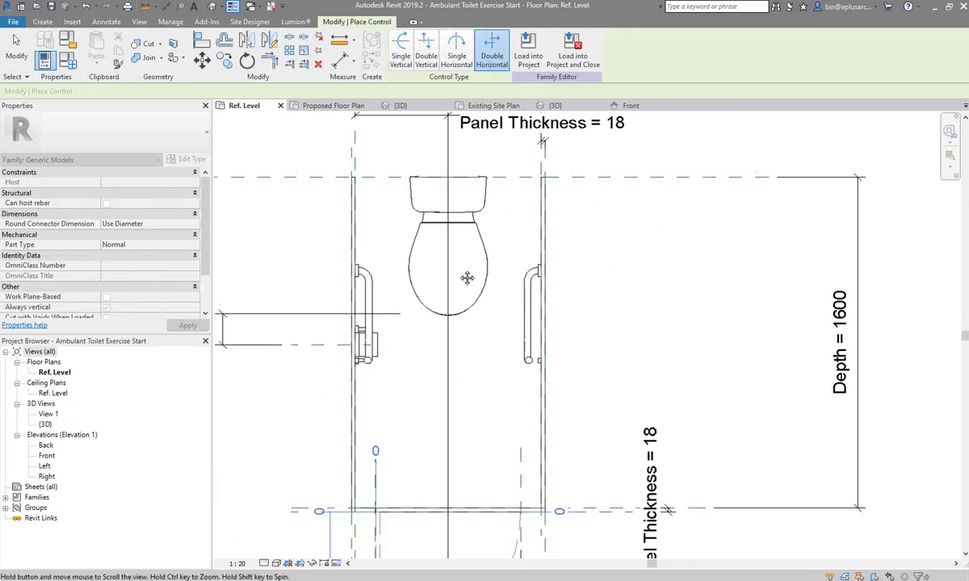
scroll(452, 373, "down", 3)
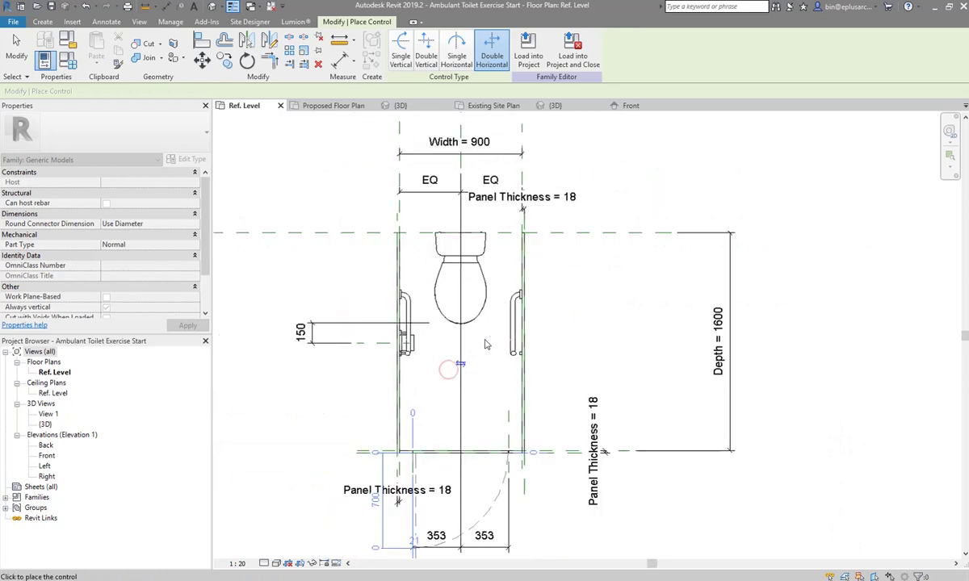
scroll(448, 367, "down", 2)
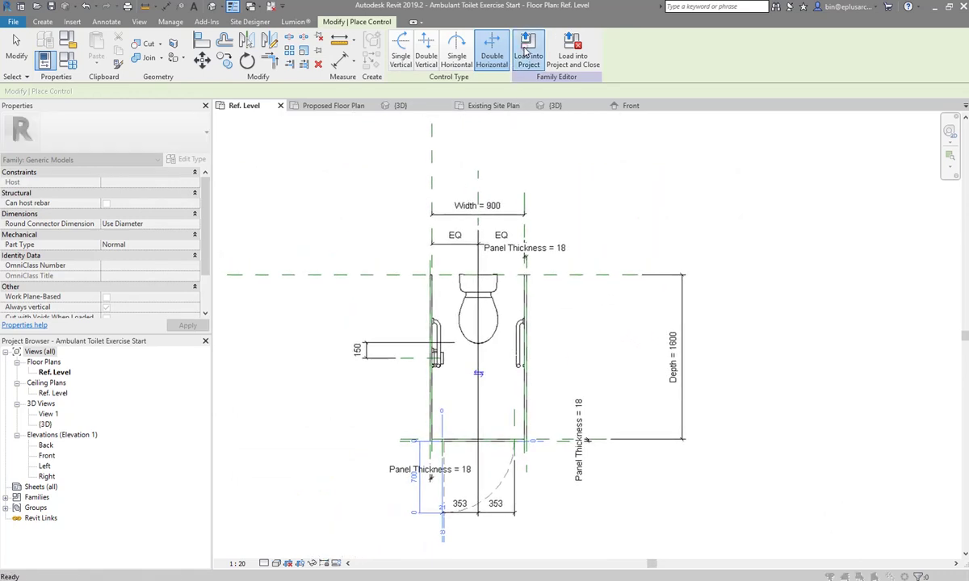
left_click(526, 50)
- Replace the family, place the cubicle, and swap the 5000 dimension for an aligned one
left_click(472, 262)
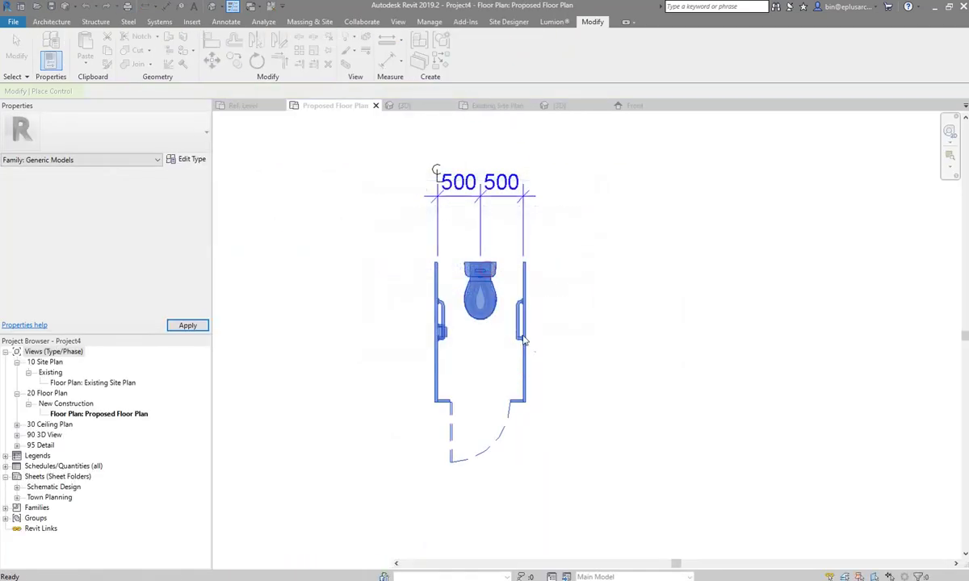
left_click(523, 341)
scroll(501, 350, "up", 1)
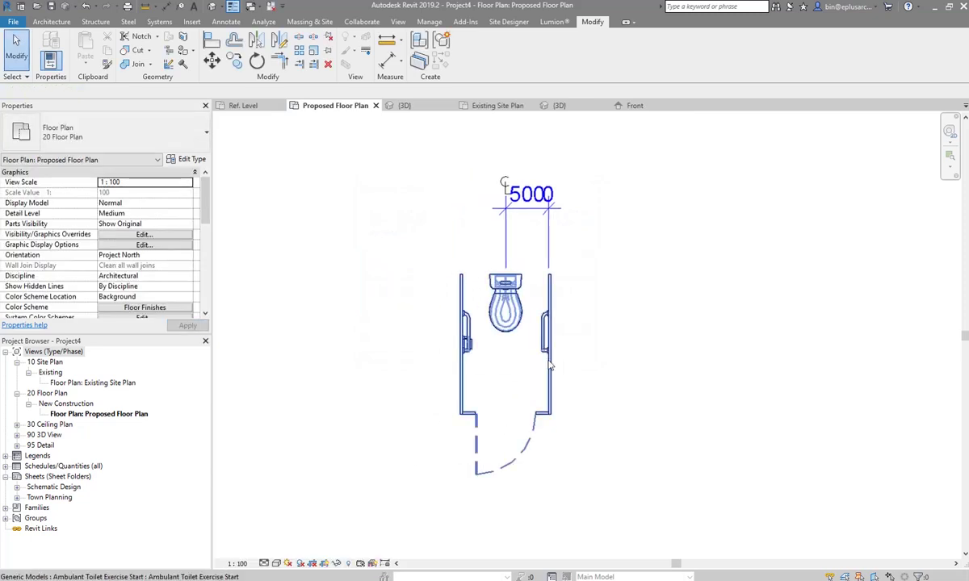
left_click(540, 208)
key("Delete")
key("d")
key("i")
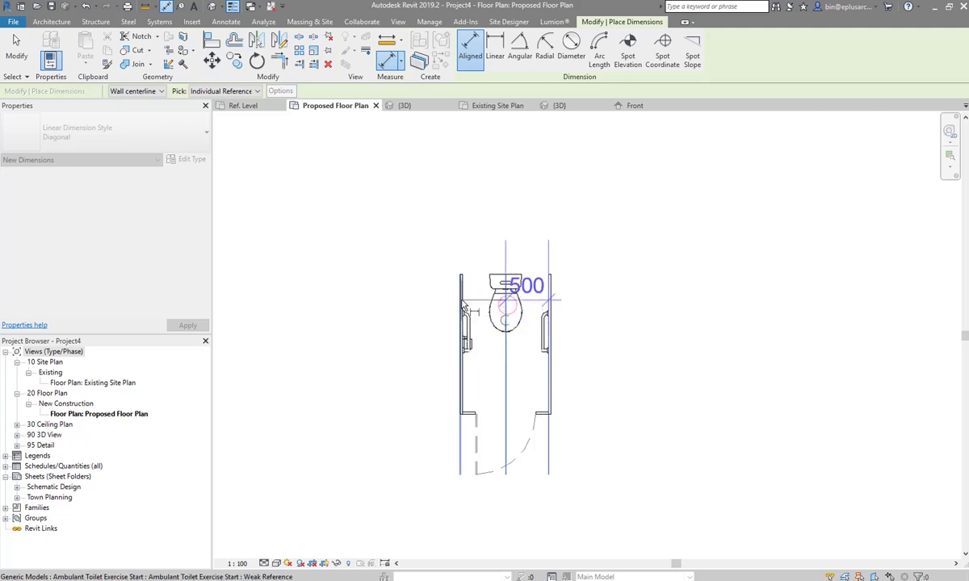
left_click(463, 299)
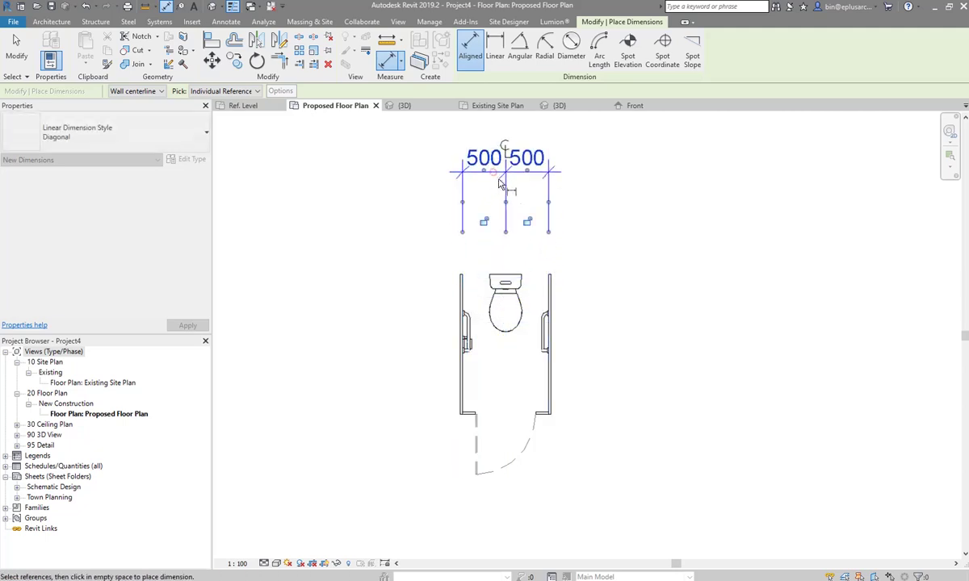
left_click(500, 173)
key("Escape")
key("Escape")
middle_click_drag(582, 316, 564, 324)
- Set the cubicle type Width to 920 so each half reads 460
left_click(484, 307)
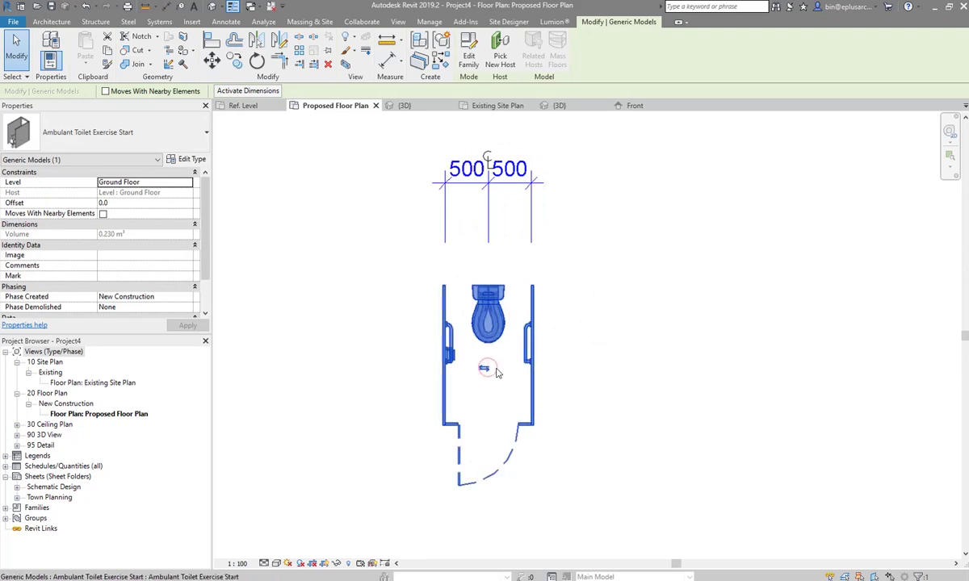
left_click(187, 160)
type("920")
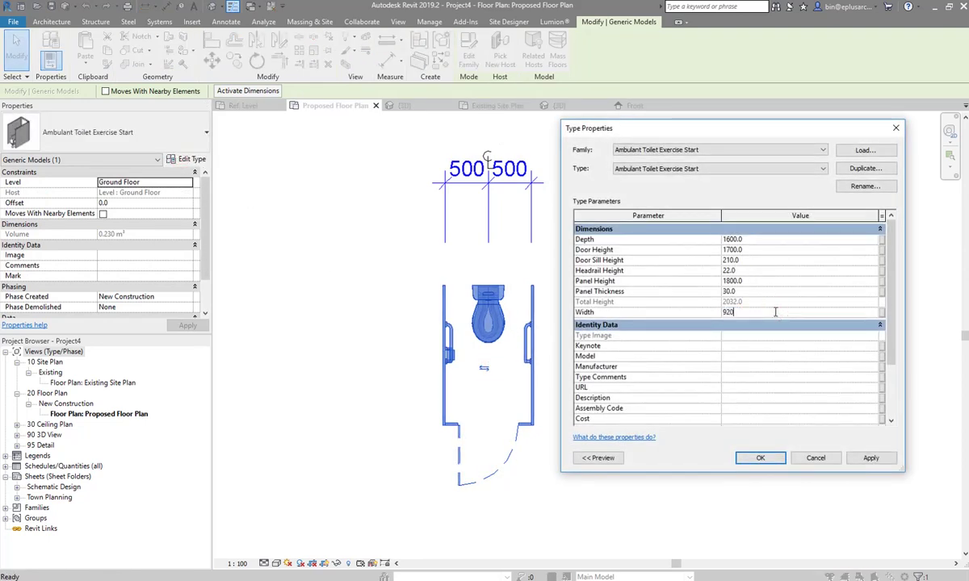
left_click(760, 457)
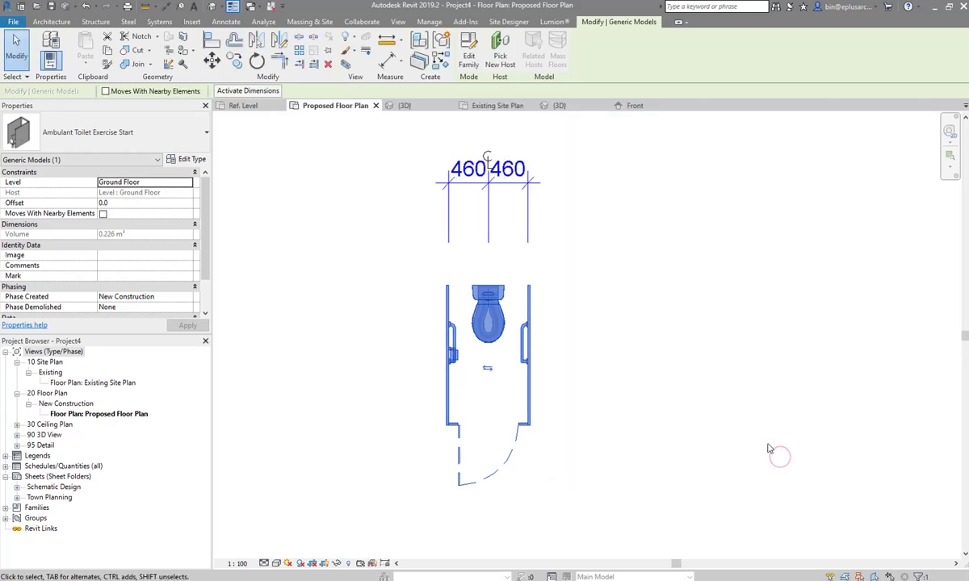
left_click(540, 316)
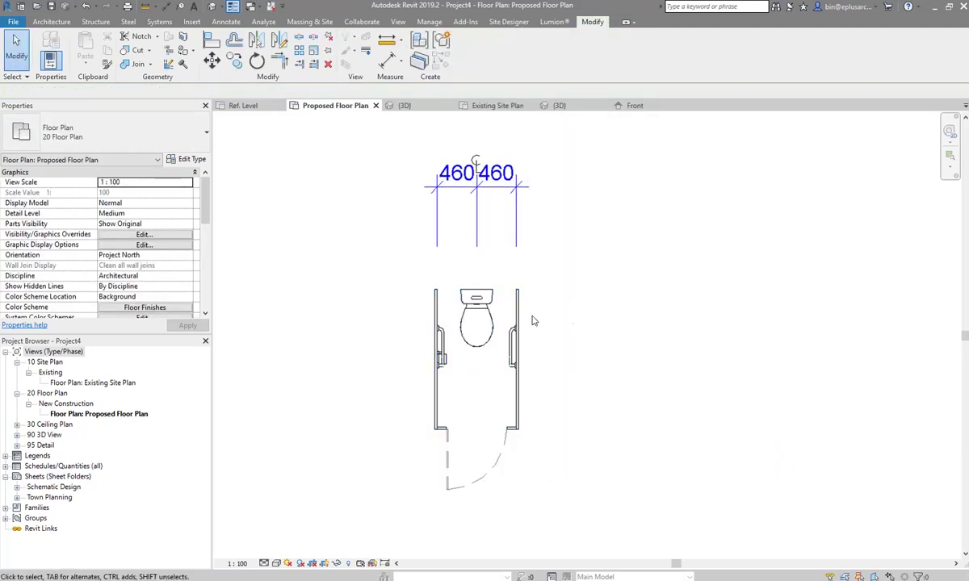
scroll(532, 320, "up", 1)
middle_click_drag(529, 320, 539, 314)
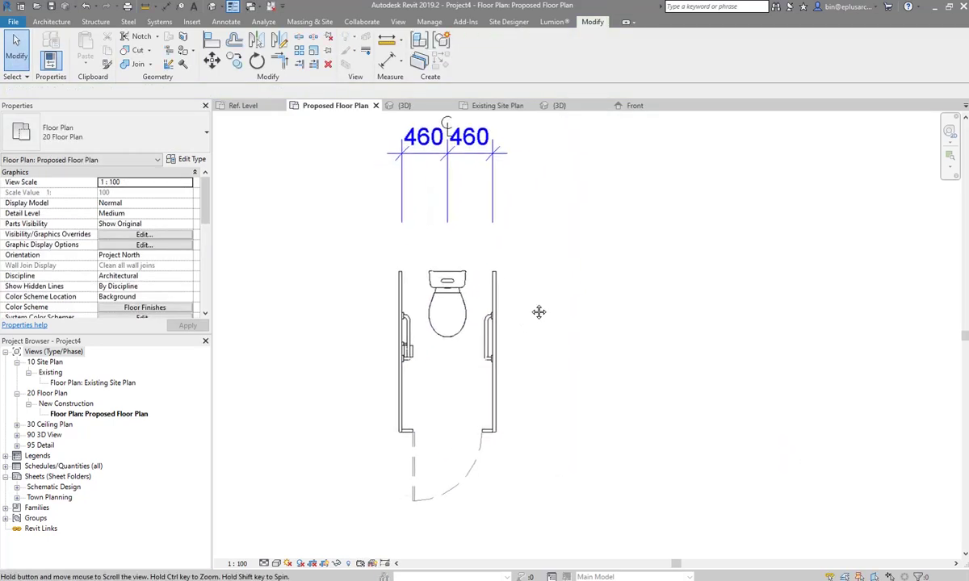
- Check the cubicle in the 3D view, then return to the Proposed Floor Plan
left_click(212, 6)
left_click(494, 344)
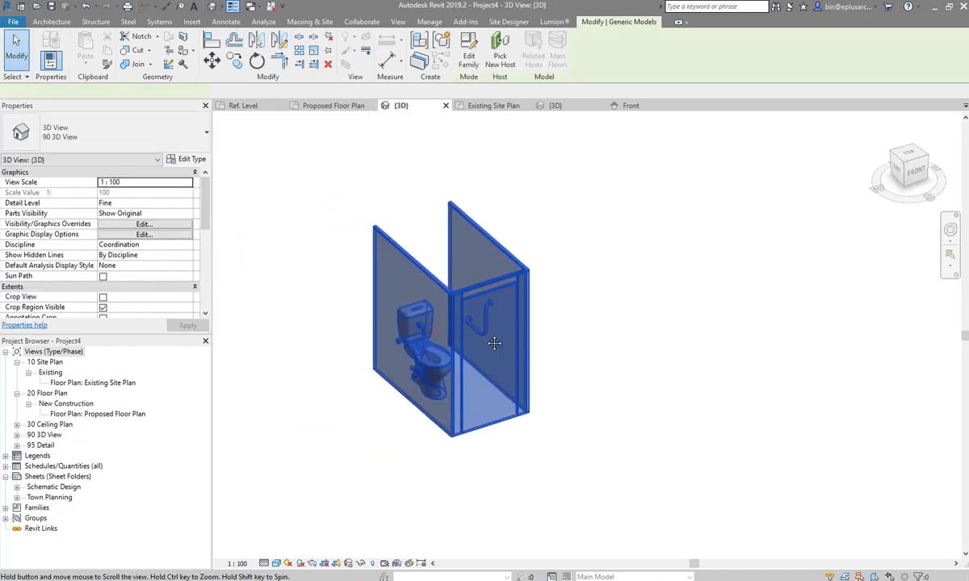
middle_click_drag(494, 344, 517, 339, "shift")
key("Escape")
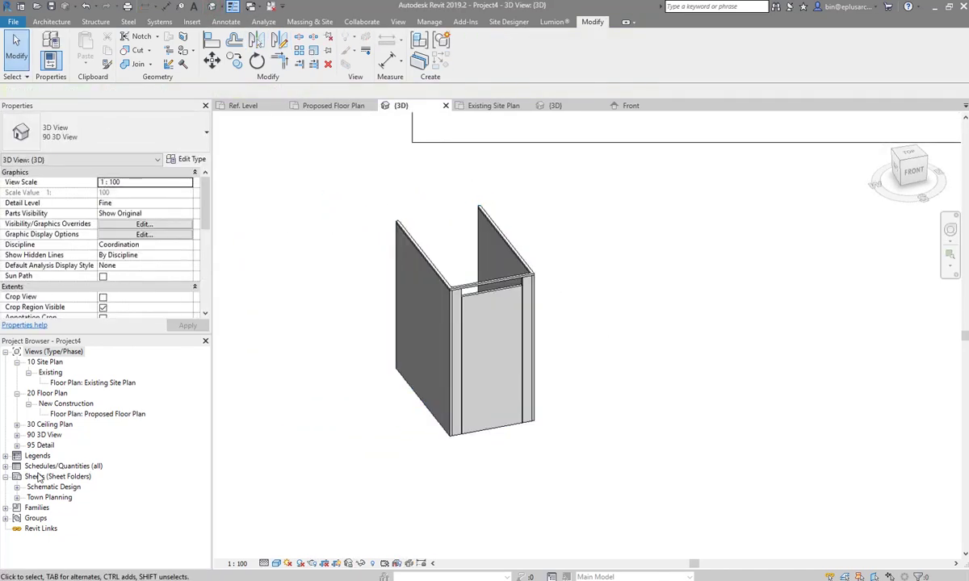
left_click(34, 509)
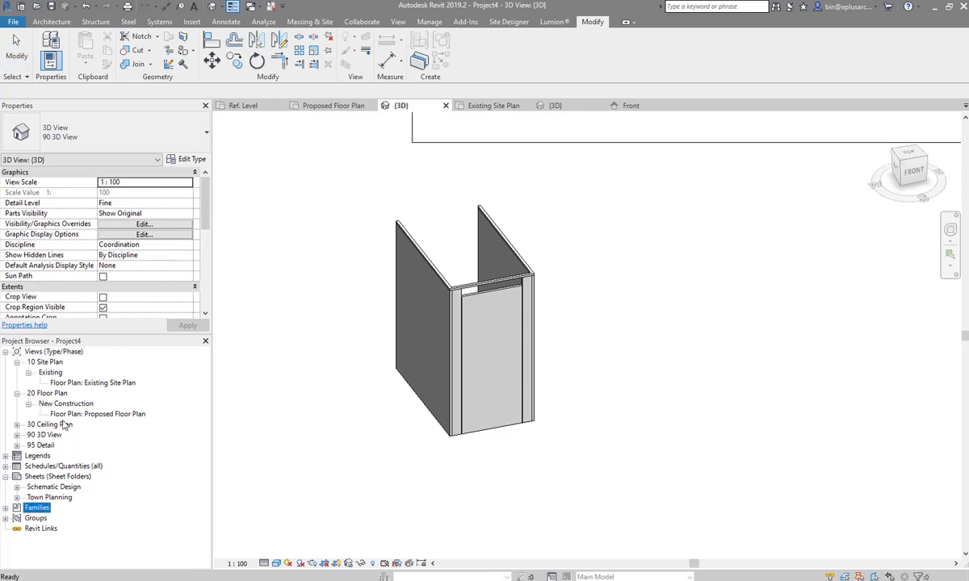
left_click(85, 383)
double_click(97, 413)
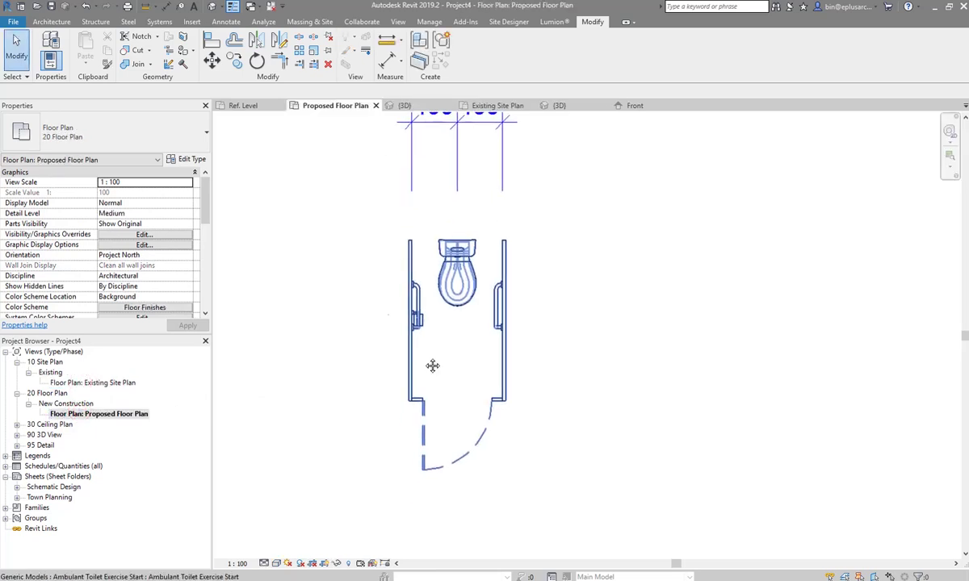
- Place an elevation marker below the stall, facing the cubicle's door side
left_click(398, 22)
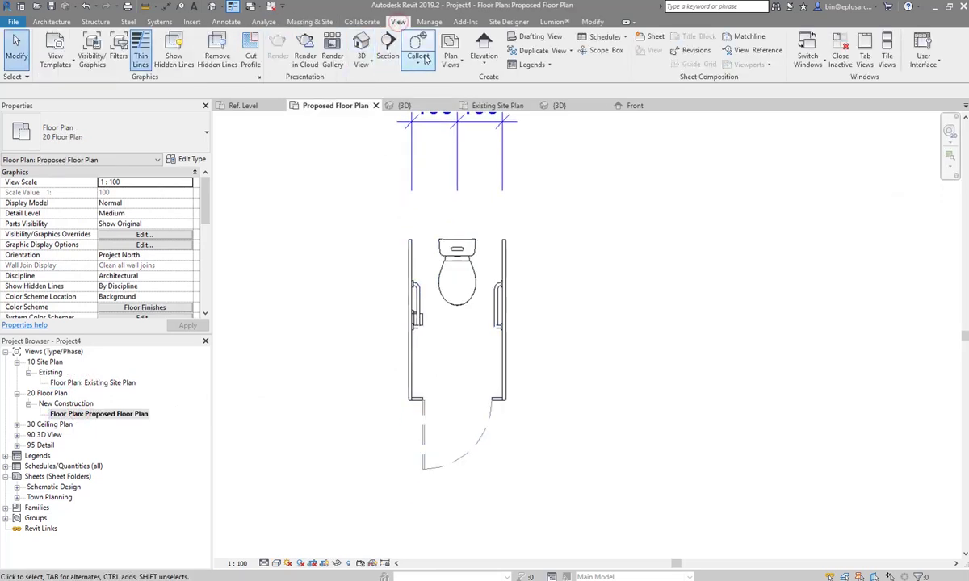
left_click(454, 47)
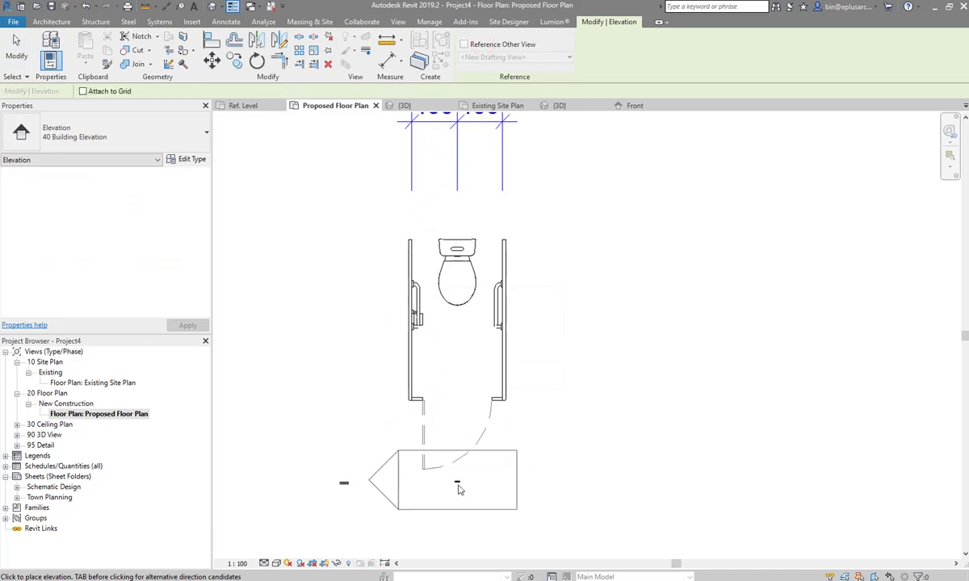
scroll(476, 440, "down", 1)
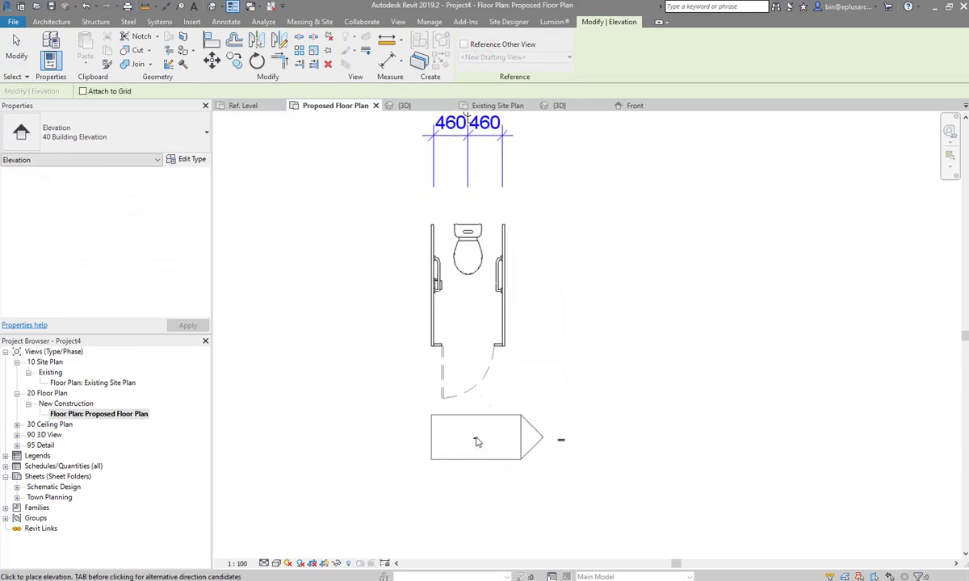
left_click(475, 440)
key("Escape")
key("Escape")
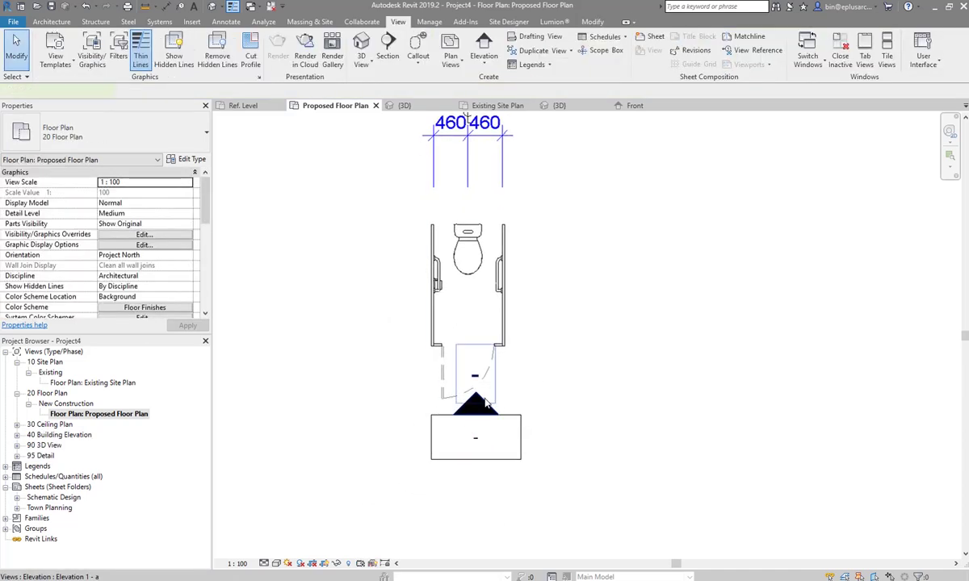
- Go to the Elevation 1 - a view and select the cubicle in it
right_click(486, 404)
left_click(508, 170)
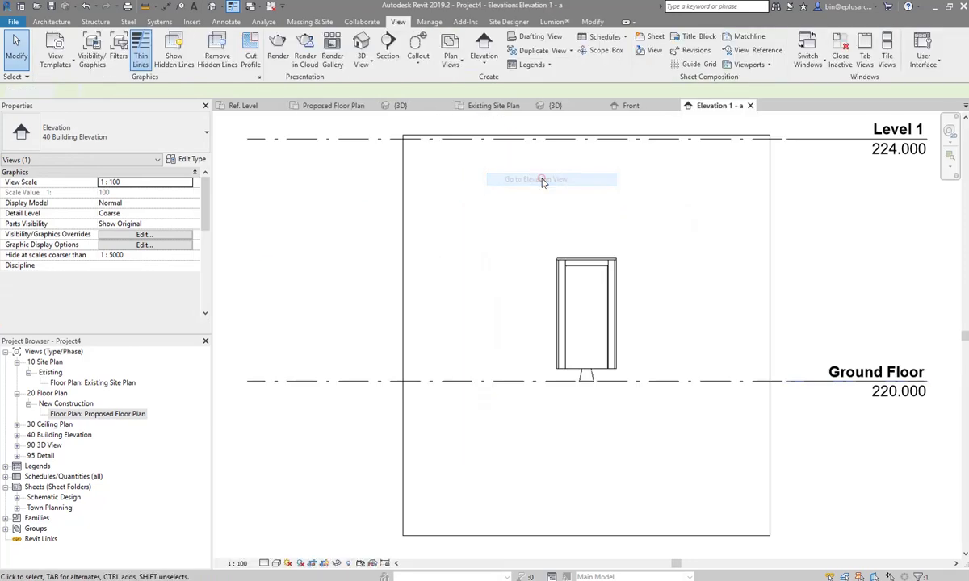
scroll(529, 252, "up", 2)
scroll(564, 290, "up", 1)
left_click(510, 255)
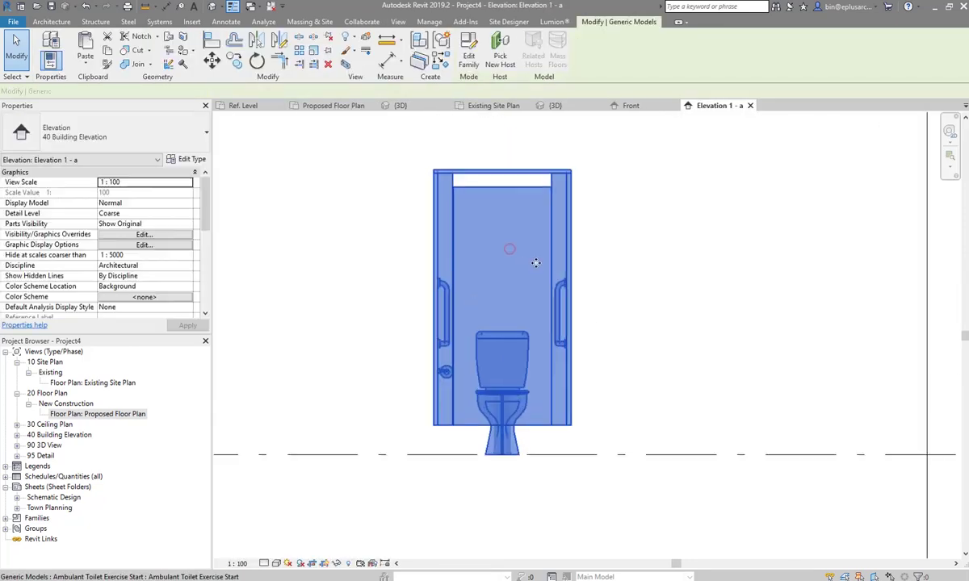
scroll(497, 249, "up", 2)
- Open the cubicle family for editing and bring up its Front elevation
double_click(476, 236)
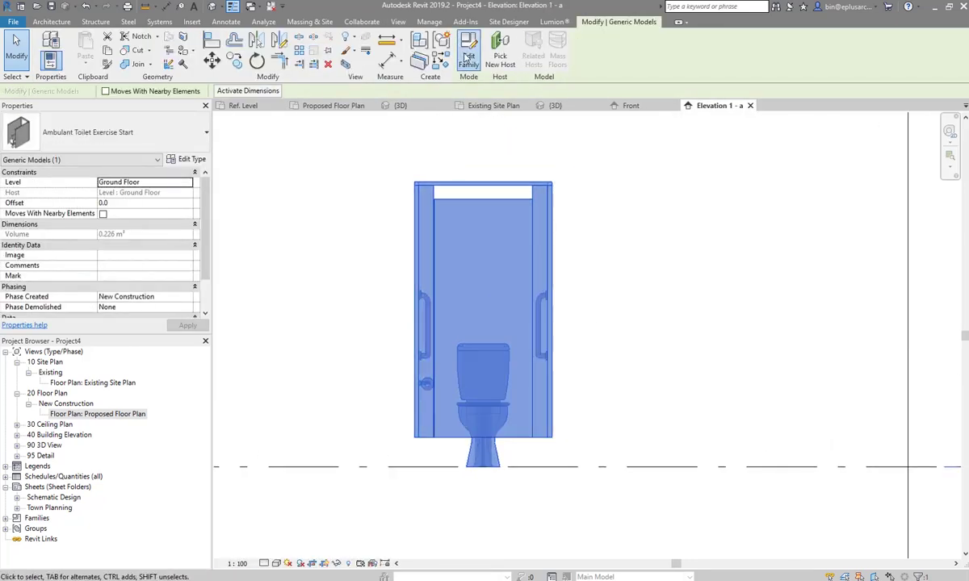
double_click(47, 455)
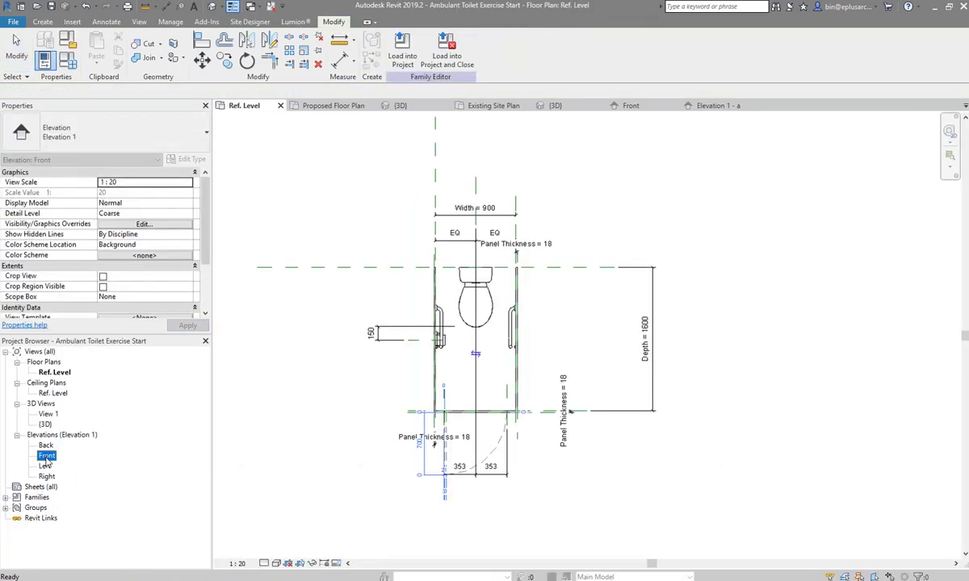
middle_click_drag(533, 364, 497, 371)
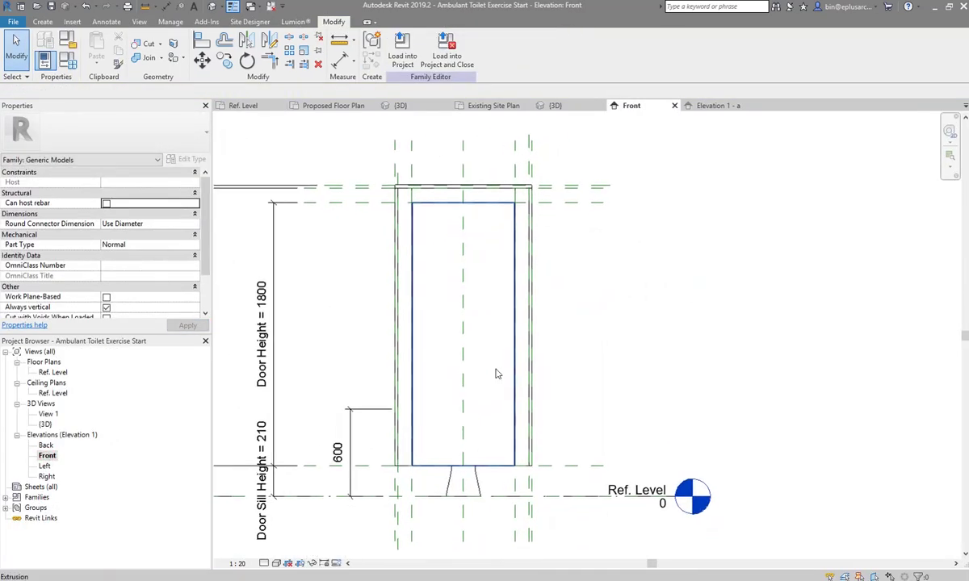
left_click(52, 373)
double_click(51, 373)
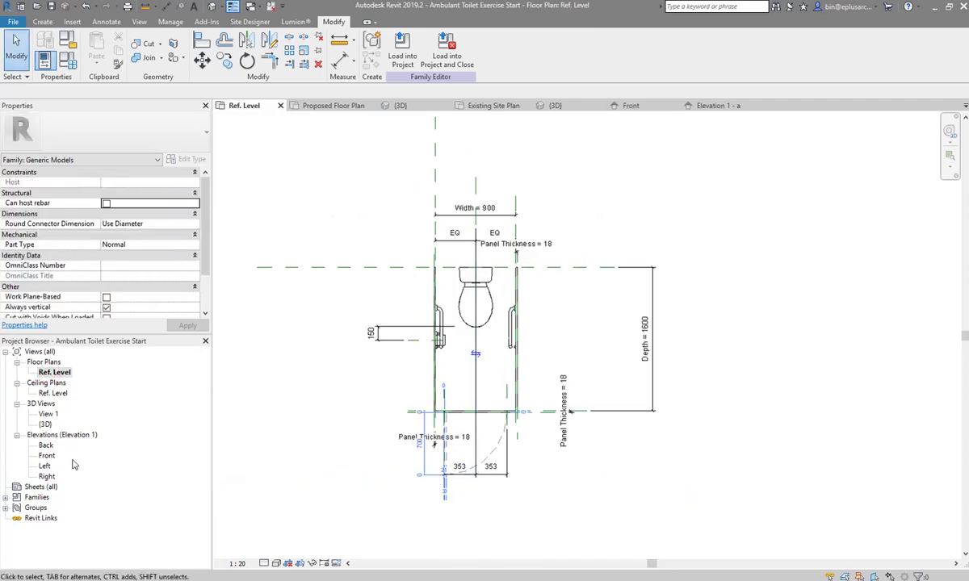
double_click(47, 455)
middle_click_drag(453, 434, 450, 446)
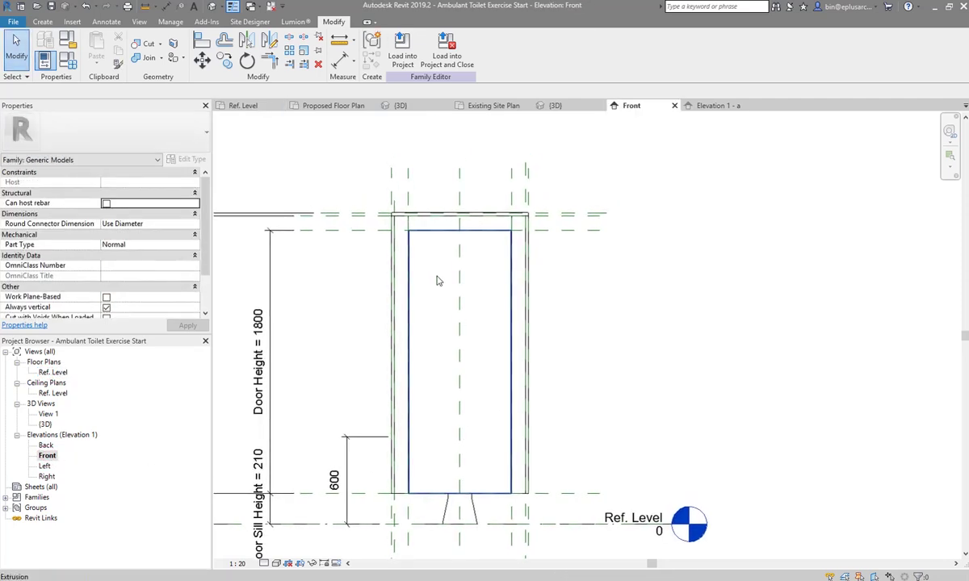
- Draw two Elevation Swing [projection] symbolic lines marking the door's swing
left_click(109, 23)
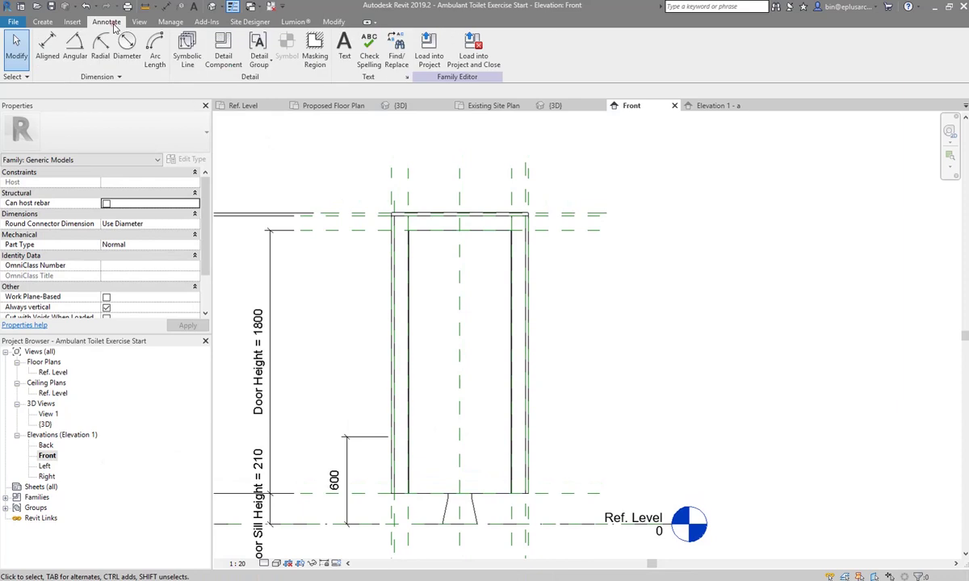
left_click(188, 42)
left_click(514, 58)
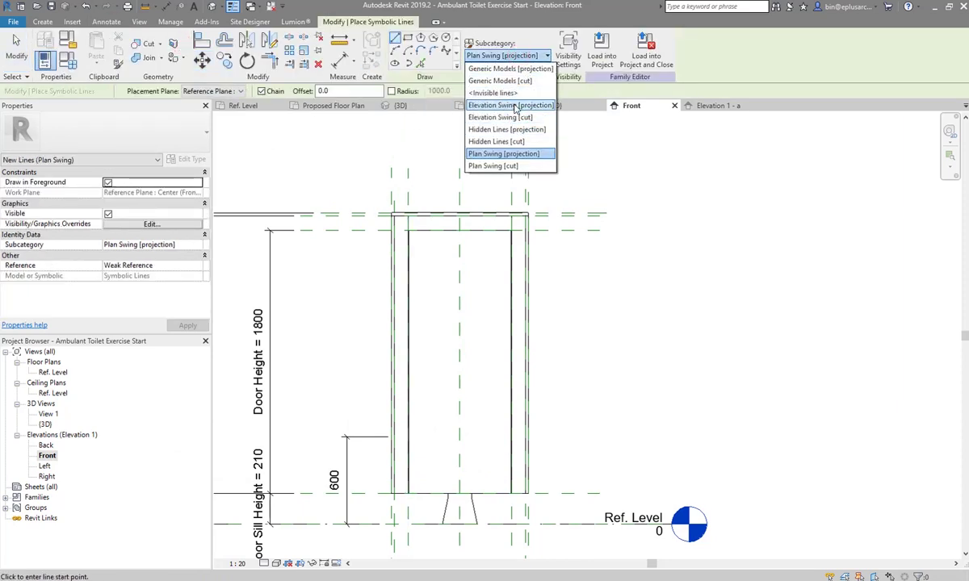
left_click(515, 108)
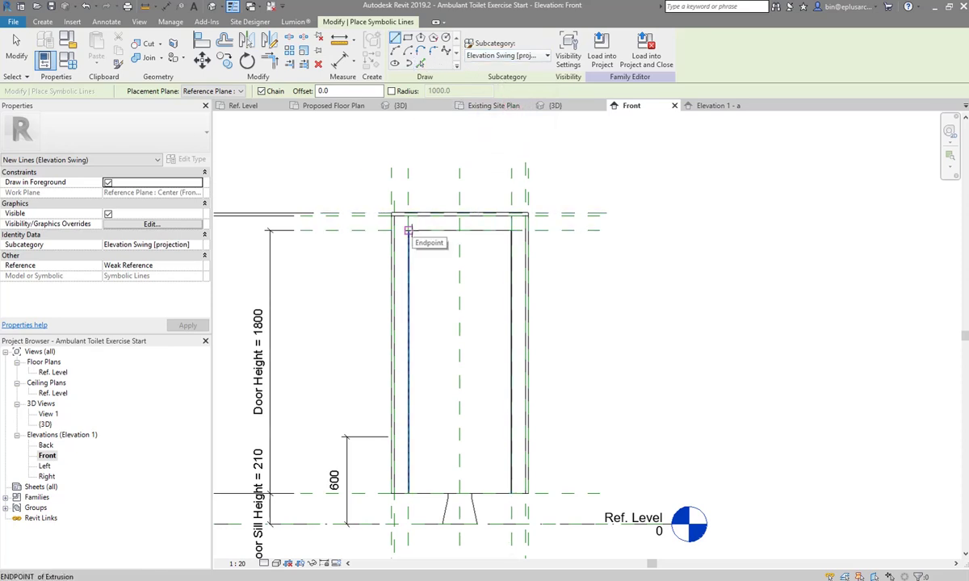
left_click(410, 232)
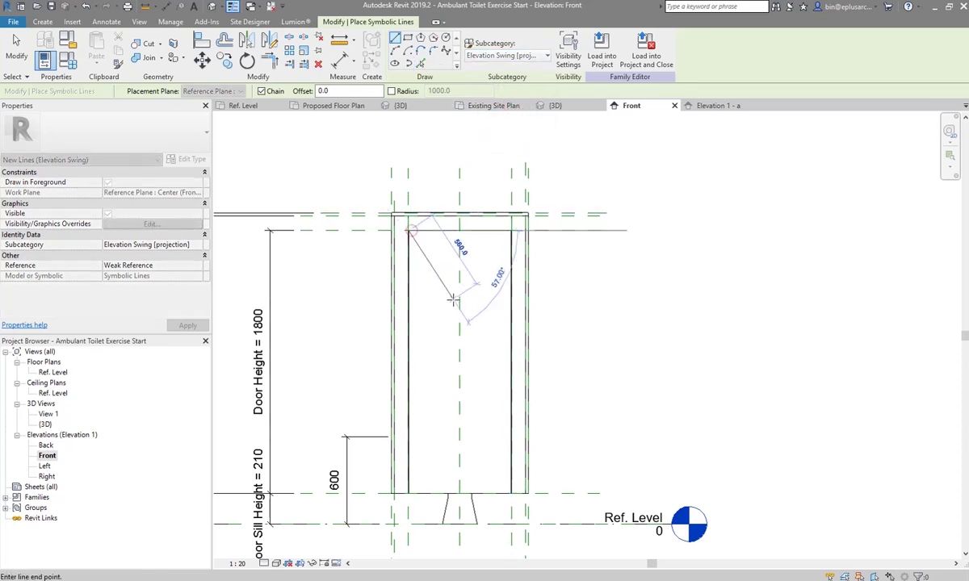
left_click(510, 361)
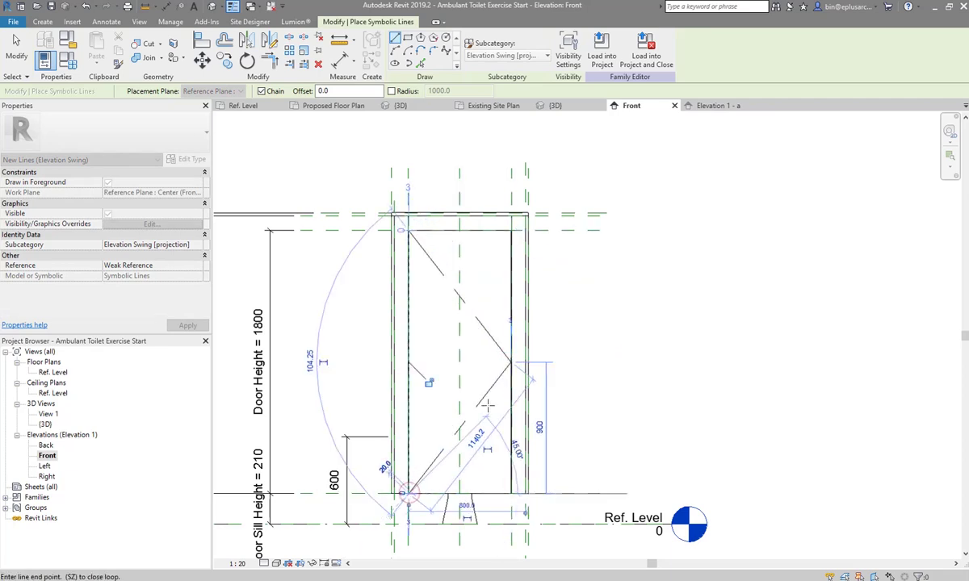
left_click(390, 475)
key("Escape")
key("Escape")
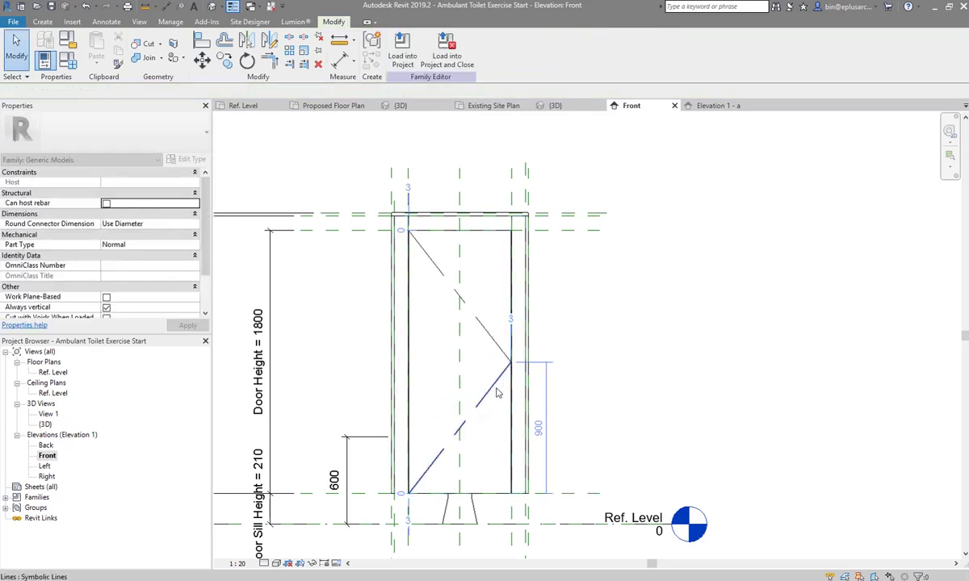
- Host the swing lines on the door extrusion's work plane and load the family into Project4
left_click(495, 389)
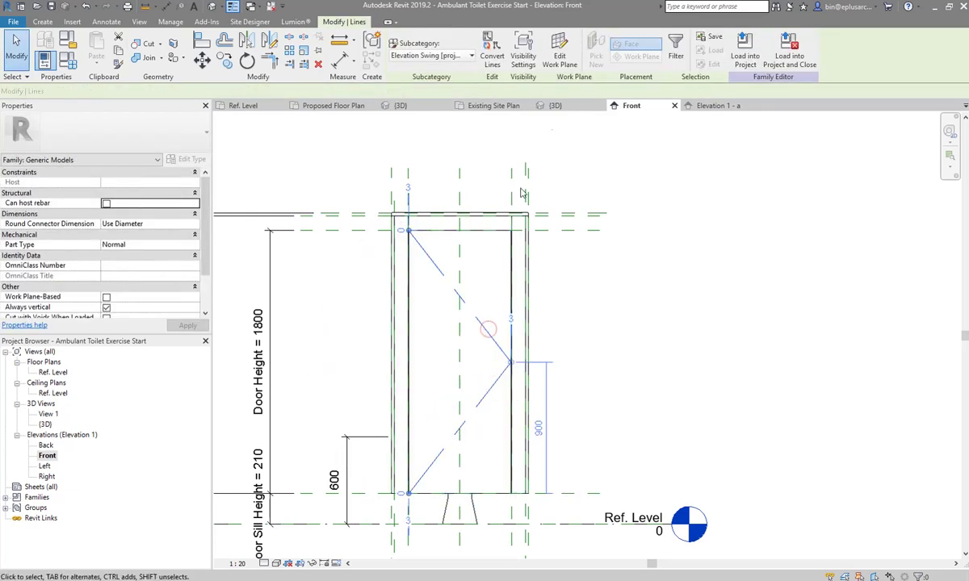
left_click(561, 53)
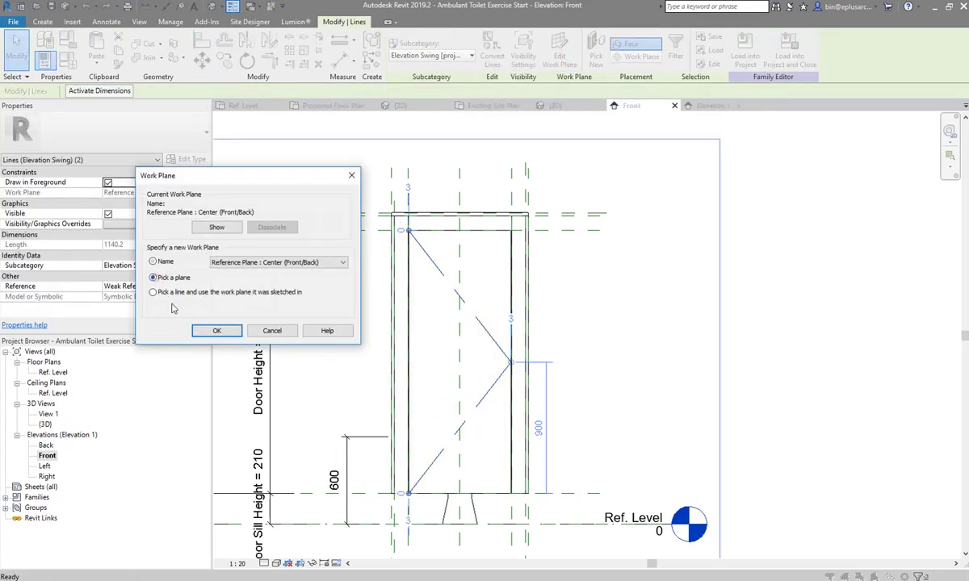
left_click(217, 332)
left_click(483, 281)
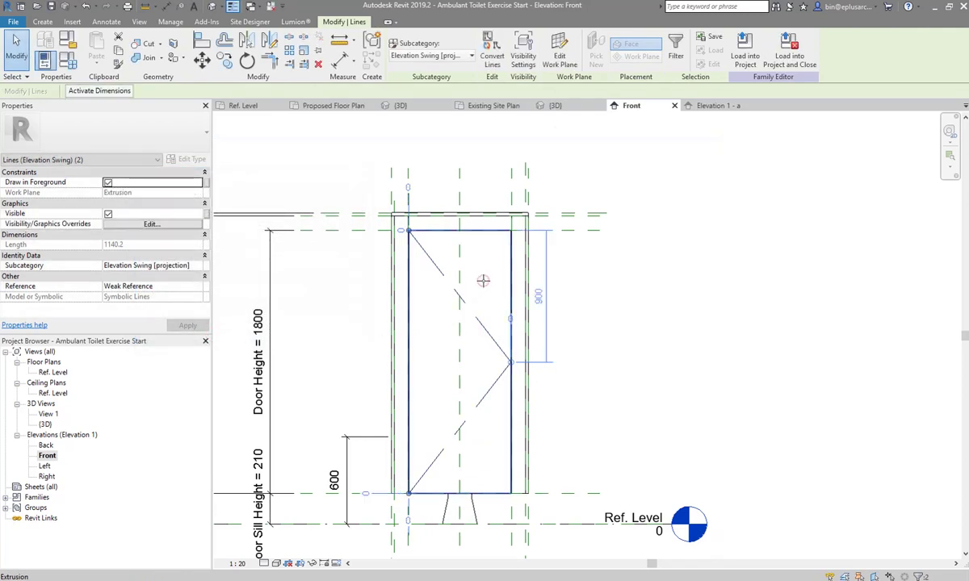
key("Escape")
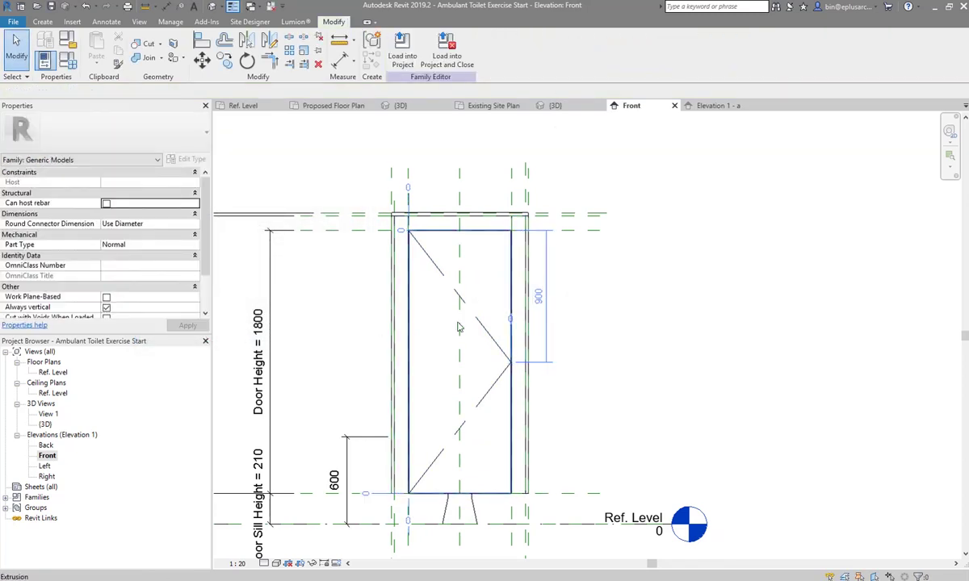
left_click(402, 48)
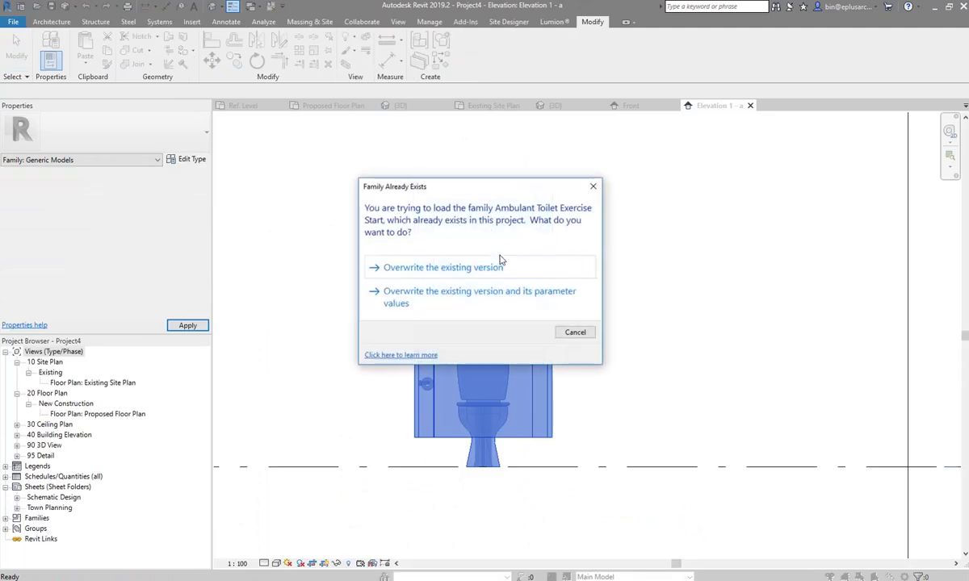
- Overwrite the existing cubicle family and set the elevation scale to 1:20
left_click(492, 267)
left_click(584, 275)
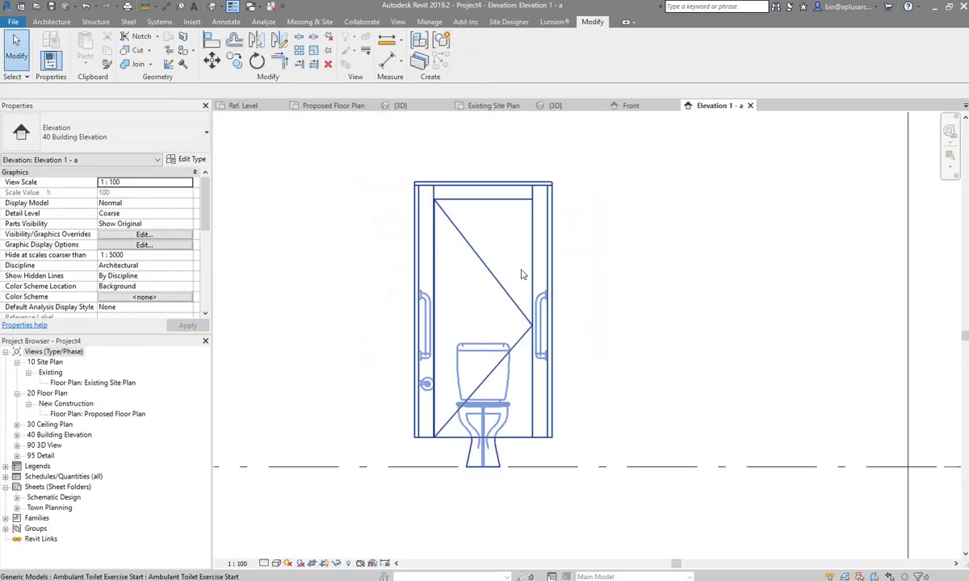
left_click(237, 564)
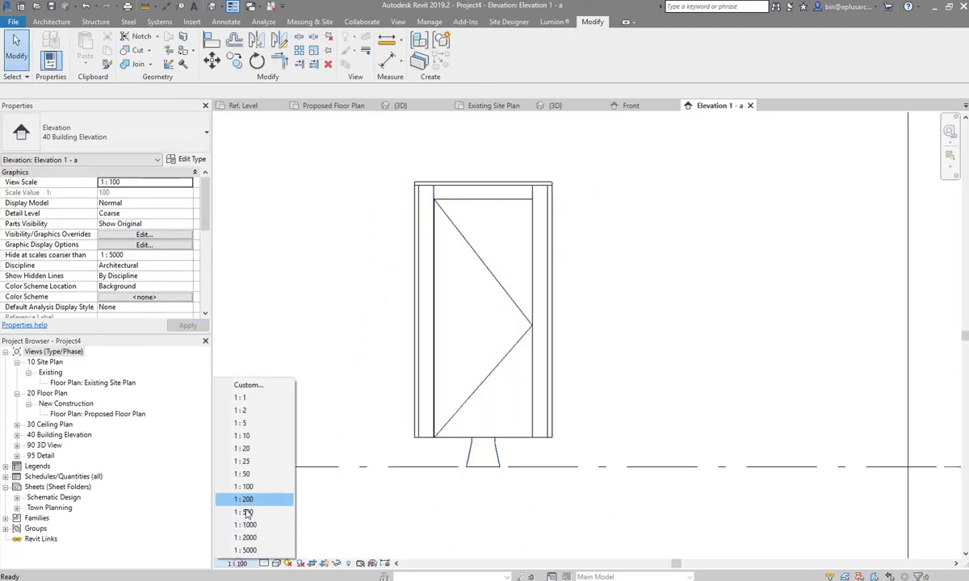
left_click(252, 474)
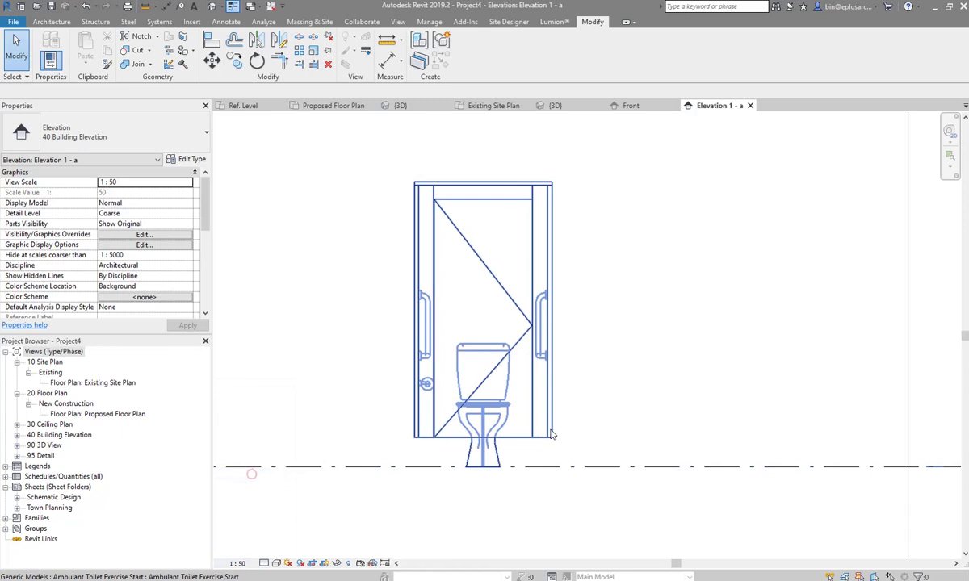
left_click(239, 565)
left_click(253, 451)
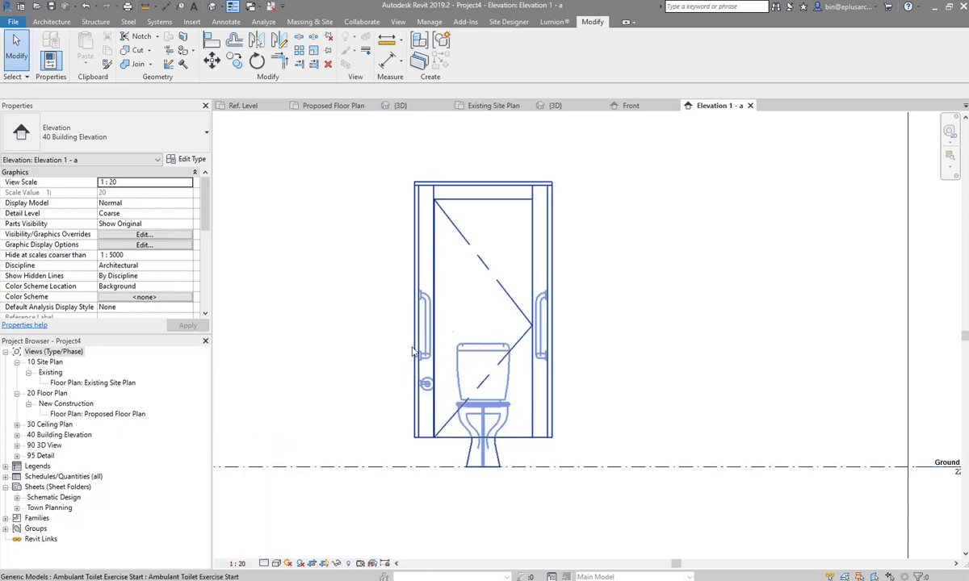
left_click(490, 271)
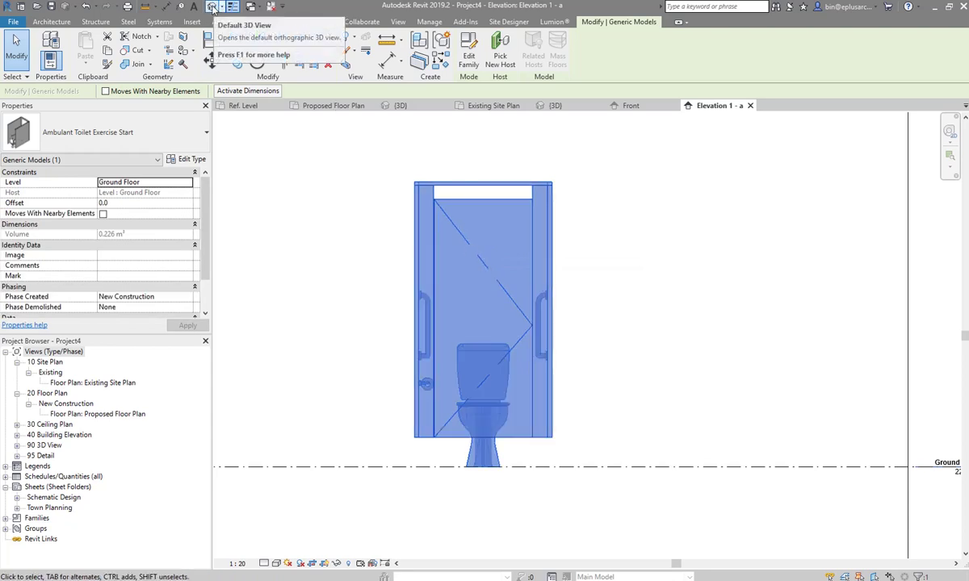
- Check the reloaded toilet cubicle in the Proposed Floor Plan view
double_click(93, 383)
double_click(98, 414)
left_click(489, 350)
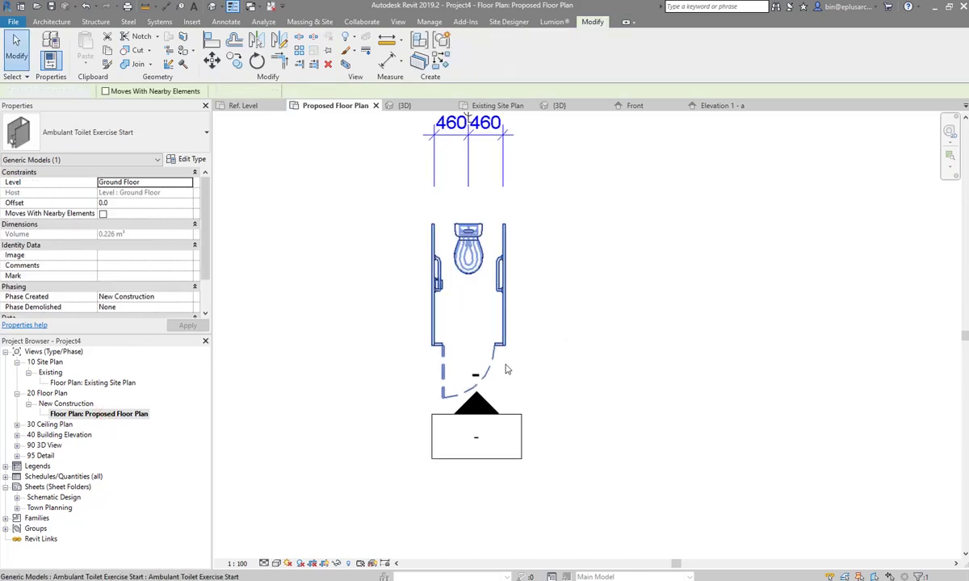
scroll(562, 372, "up", 2)
left_click(549, 356)
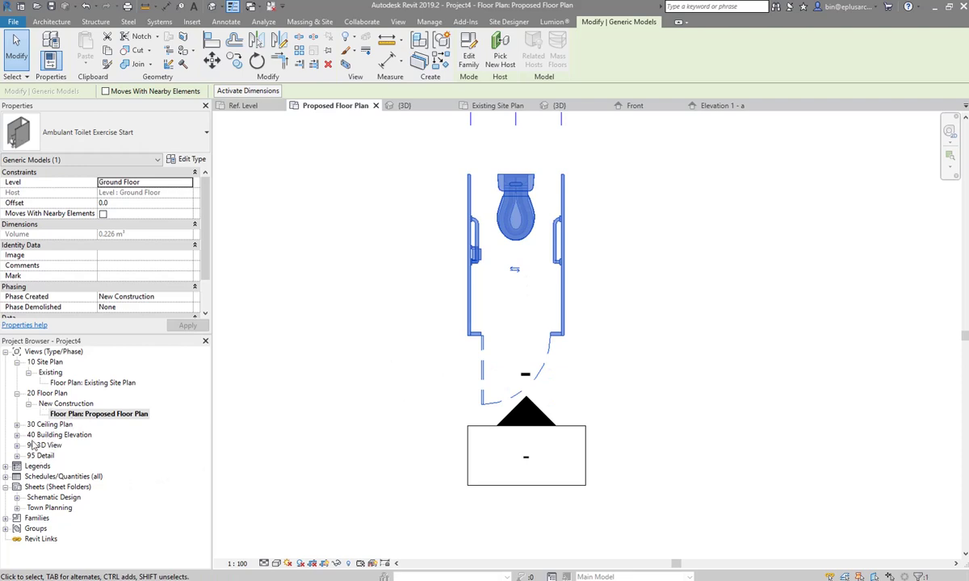
- In Elevation 1 - a, flip the cubicle door to the other side and back
left_click(17, 434)
left_click(28, 445)
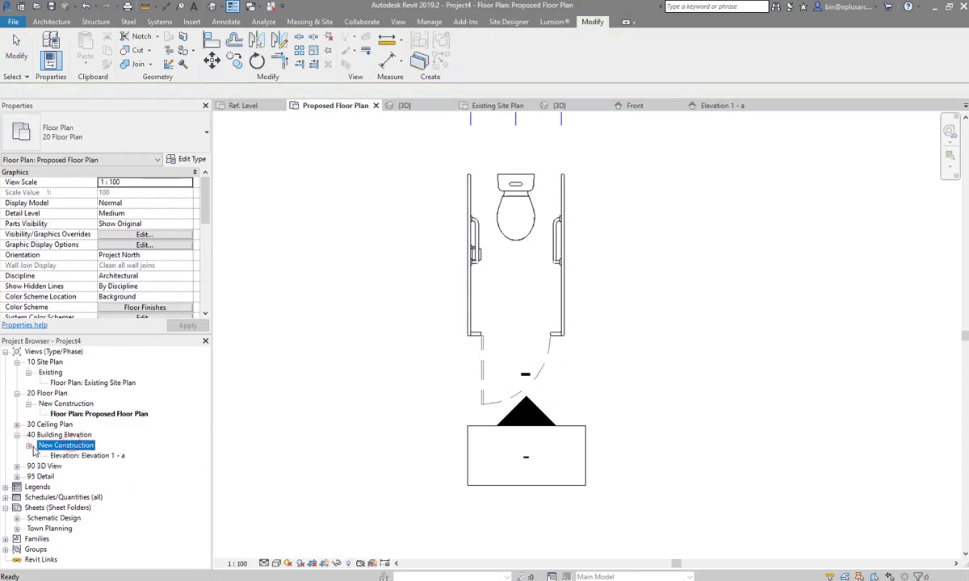
double_click(85, 457)
left_click(753, 440)
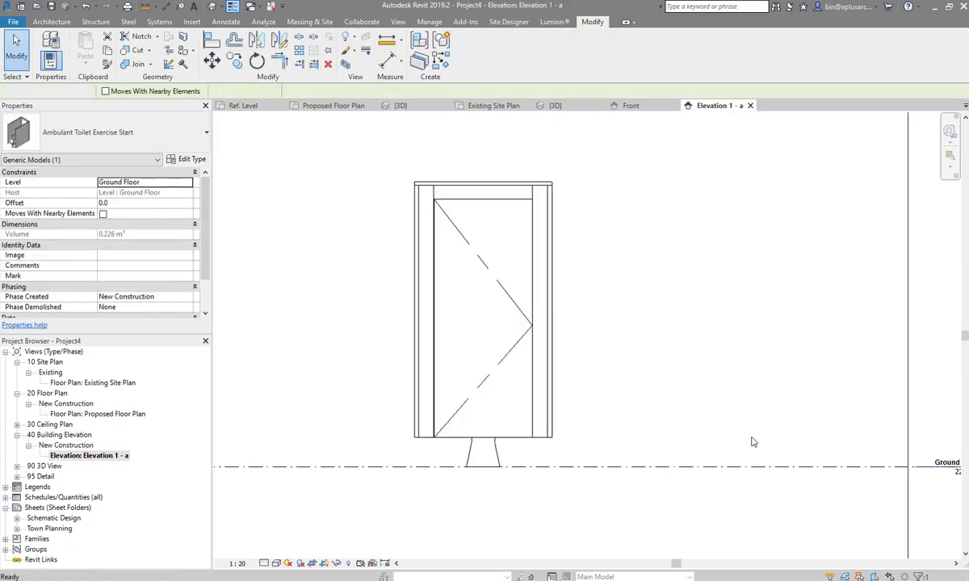
left_click(571, 349)
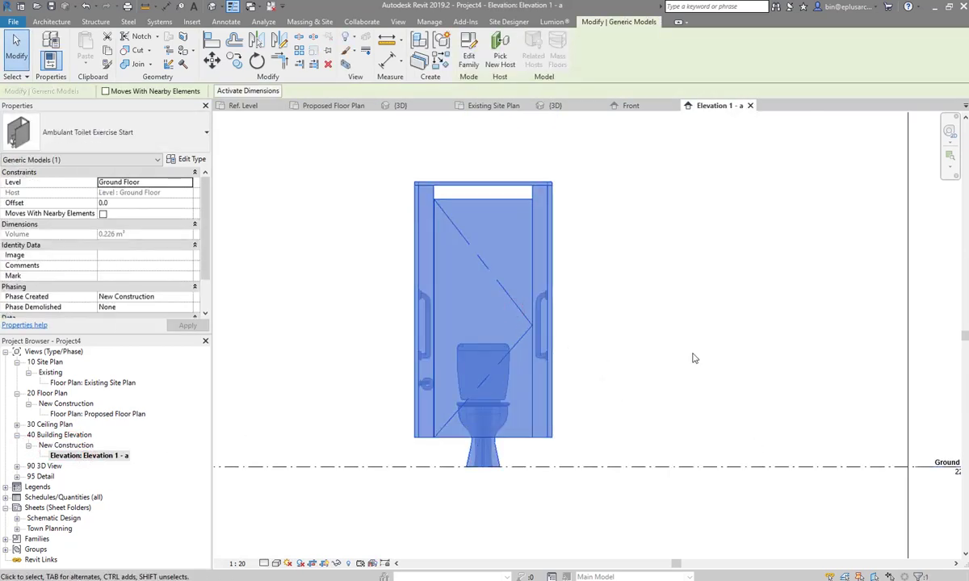
left_click(809, 439)
left_click(522, 326)
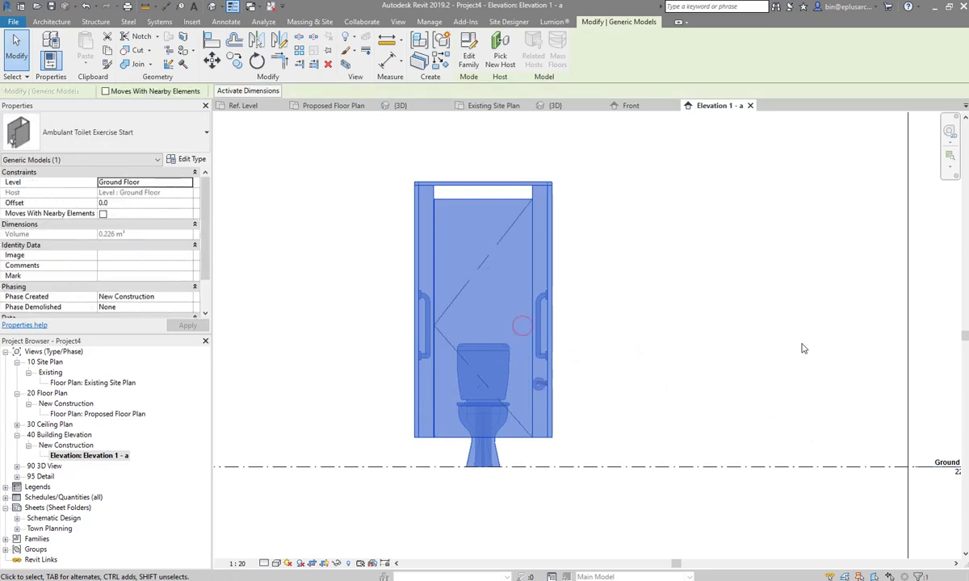
left_click(803, 348)
left_click(484, 323)
left_click(521, 325)
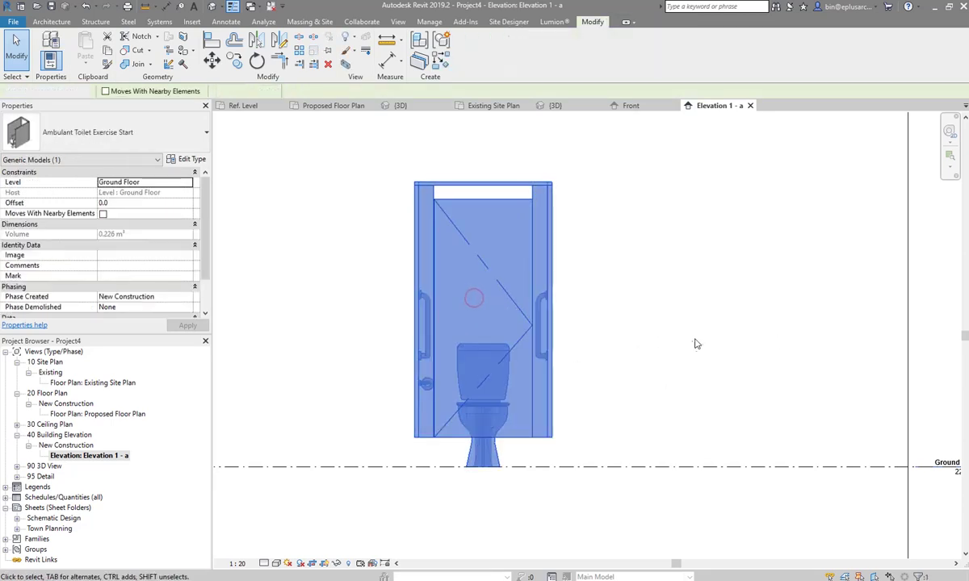